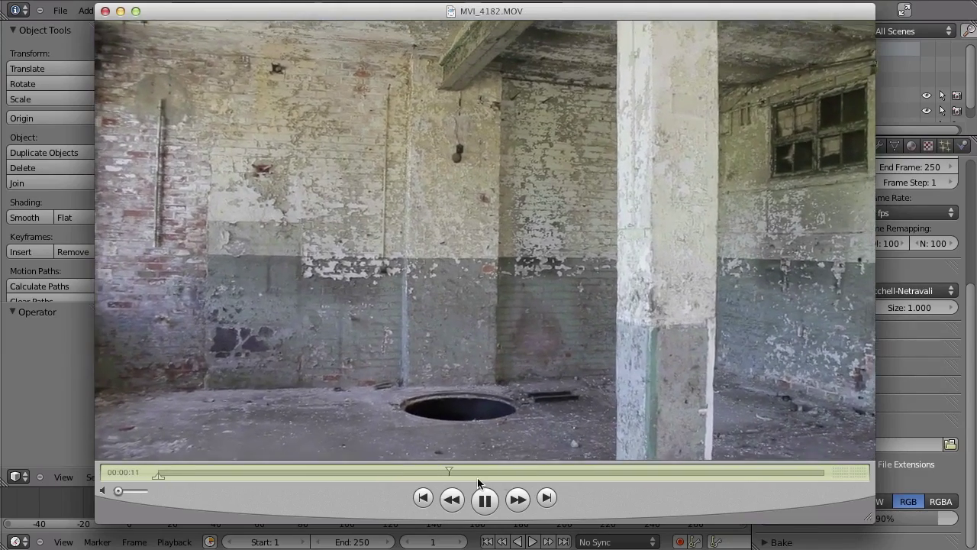
Examine the fast camera pan between about 24 and 27 seconds of MVI_4182.MOV for motion blur, and close the video
left_click(469, 471)
left_click_drag(471, 470, 663, 471)
key("space")
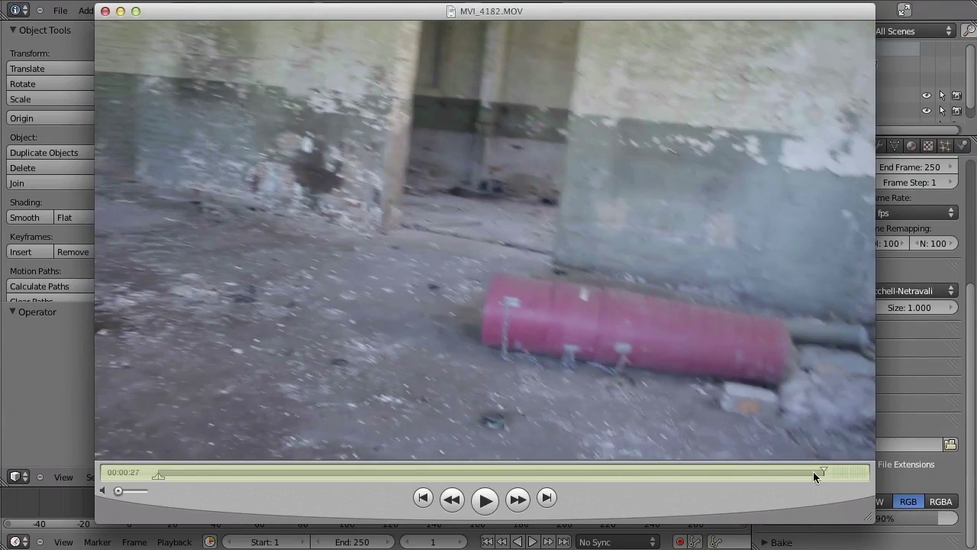
left_click_drag(813, 471, 769, 469)
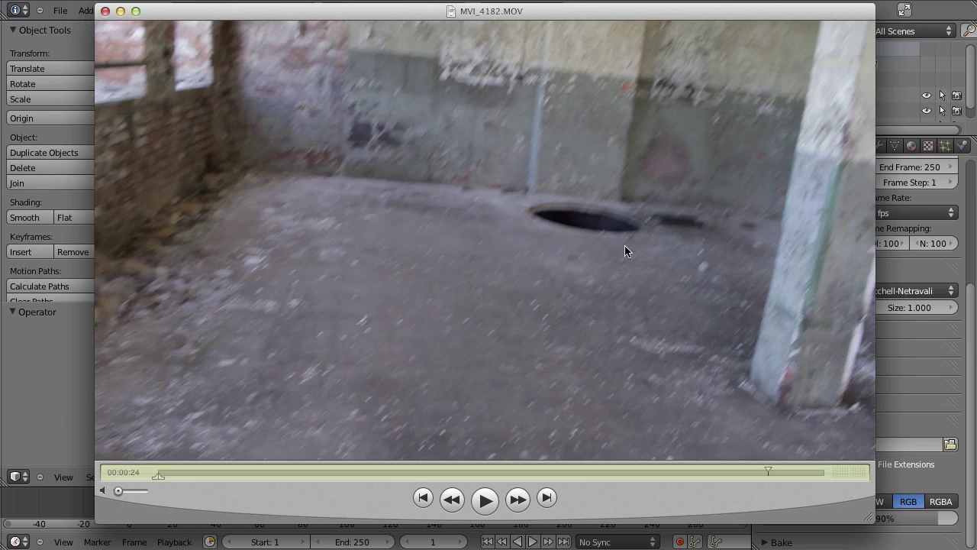
left_click_drag(765, 475, 757, 471)
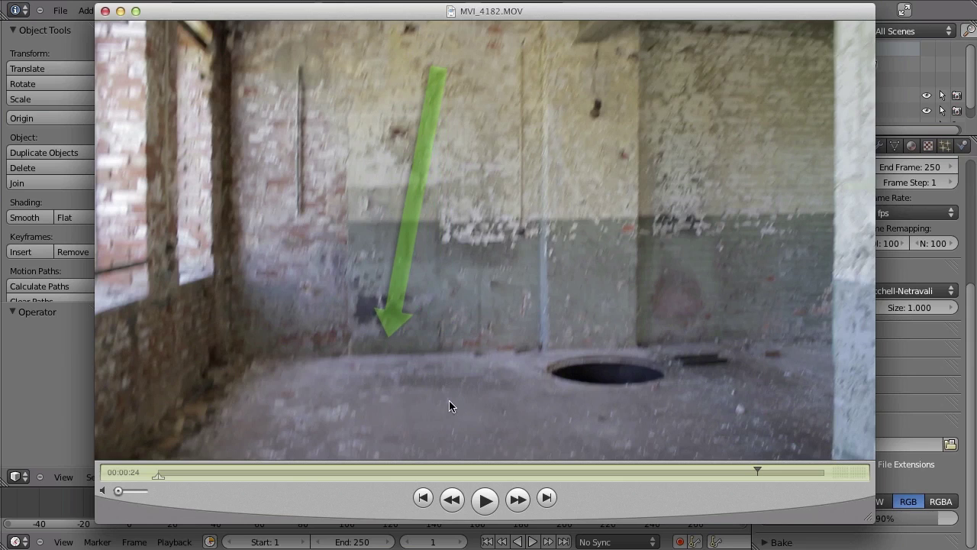
mouse_move(762, 468)
left_mouse_down()
mouse_move(780, 466)
mouse_move(771, 468)
left_mouse_up()
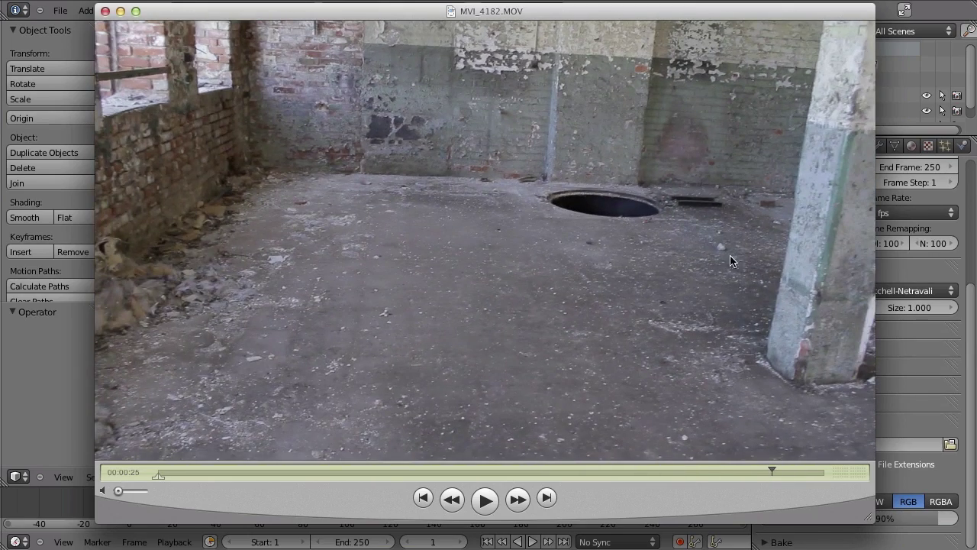
mouse_move(772, 473)
left_mouse_down()
mouse_move(745, 469)
mouse_move(787, 467)
mouse_move(769, 471)
left_mouse_up()
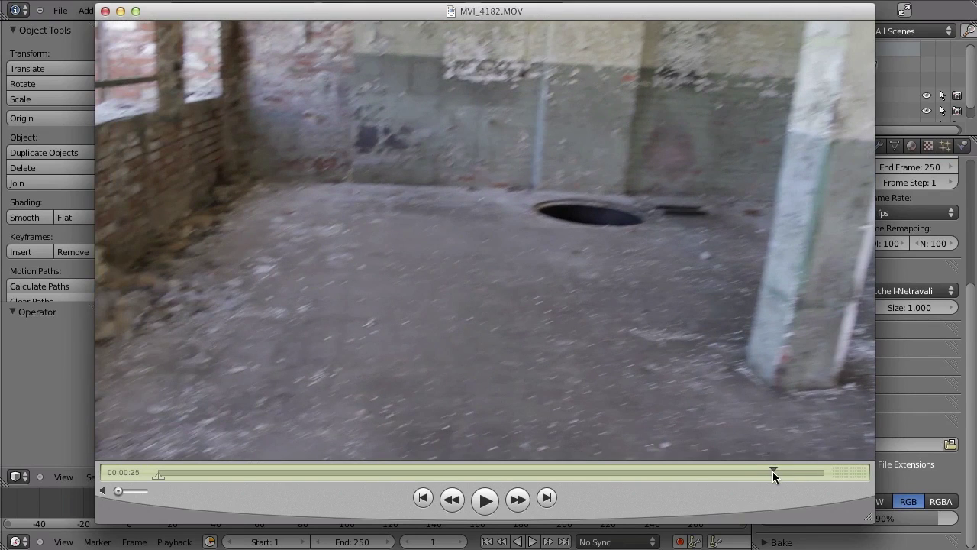
mouse_move(772, 471)
left_mouse_down()
mouse_move(797, 468)
mouse_move(736, 470)
mouse_move(804, 468)
mouse_move(791, 470)
left_mouse_up()
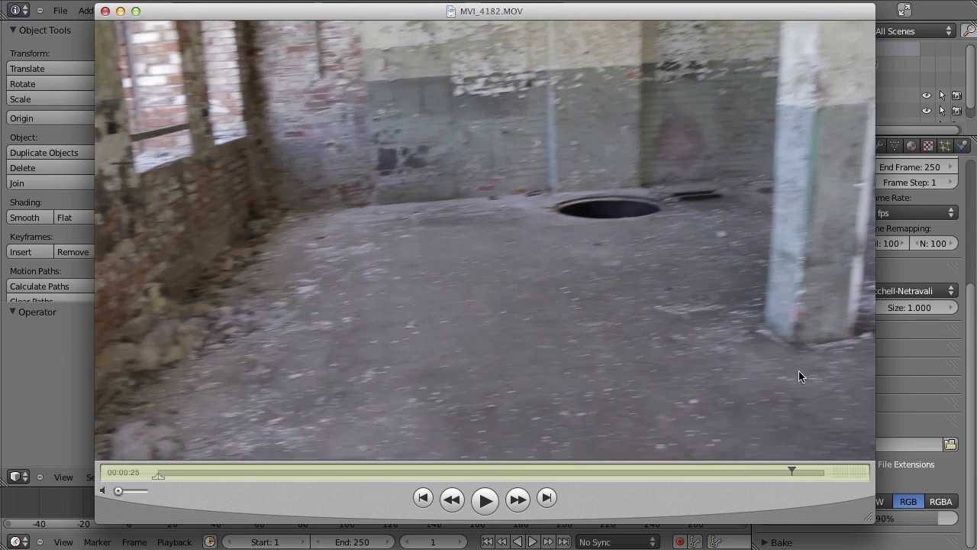
left_click(786, 470)
left_click_drag(786, 468, 795, 464)
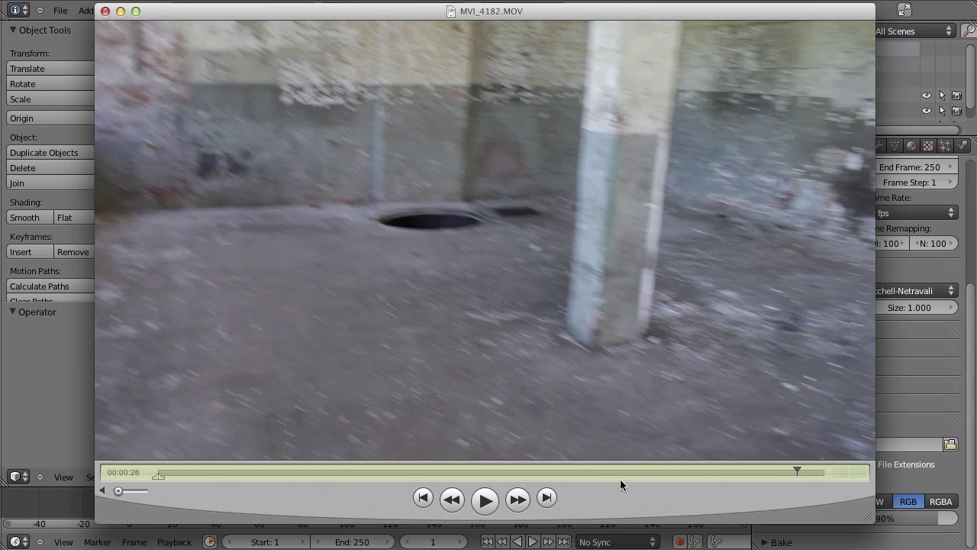
left_click_drag(628, 471, 785, 470)
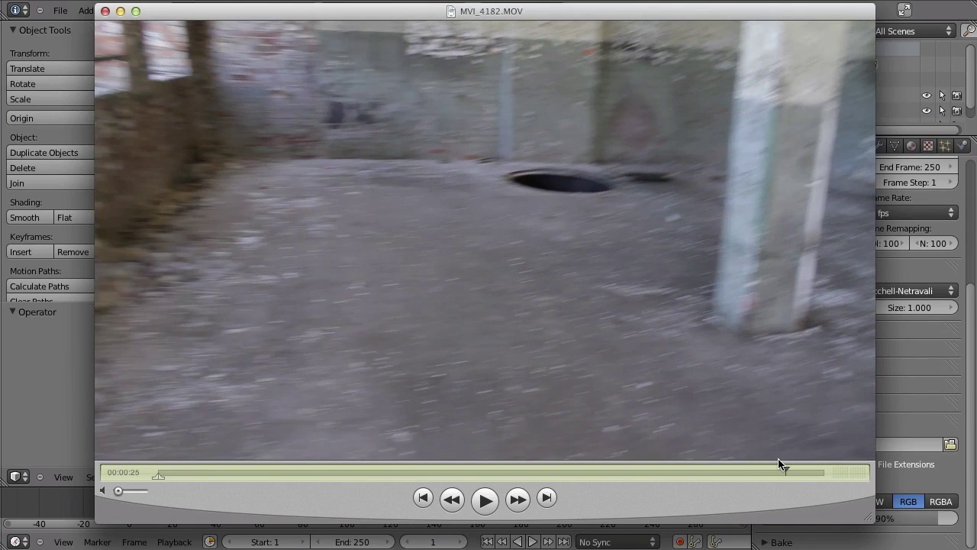
left_click_drag(799, 477, 805, 478)
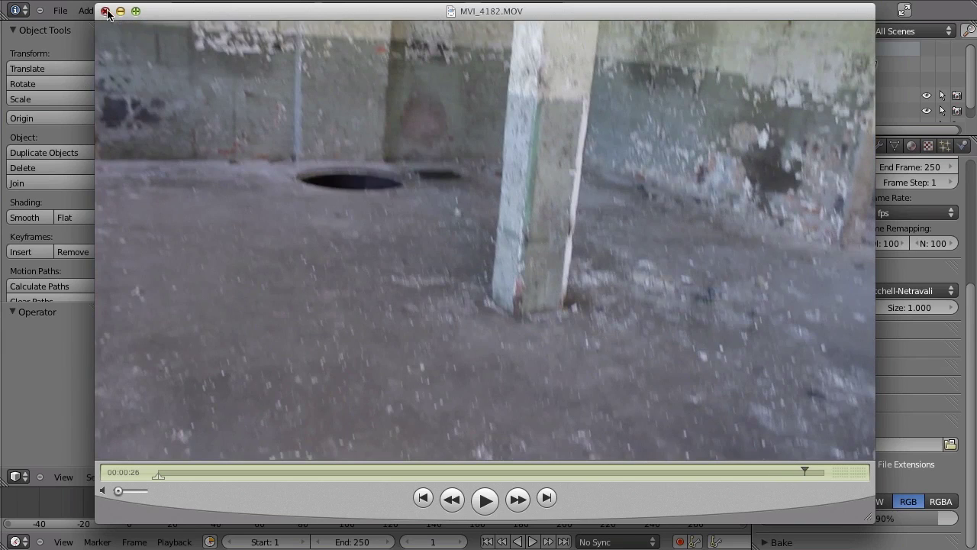
left_click(106, 12)
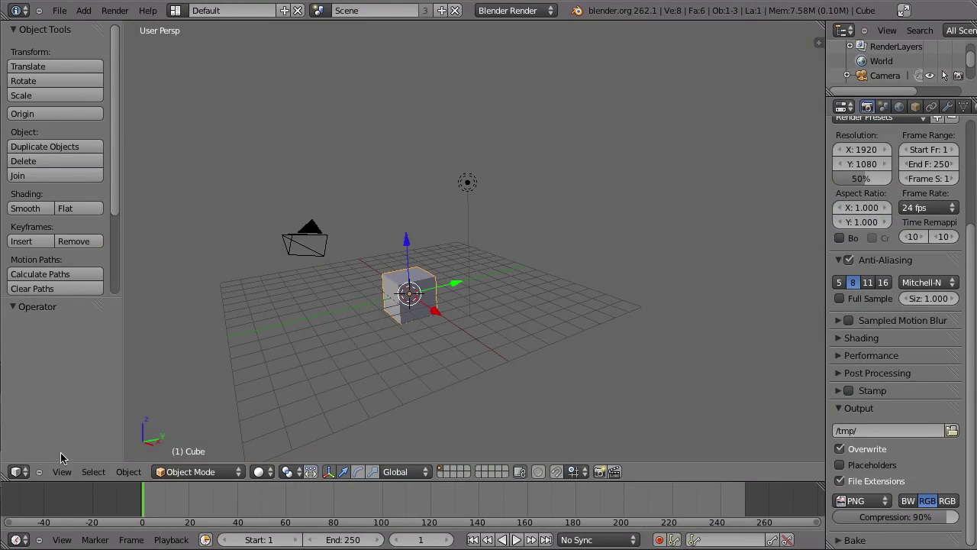
Switch the 3D viewport to the Movie Clip Editor and open MVI_4182.MOV from the Camera_Tracking/Old_Factory footage folder
left_click(21, 471)
left_click(51, 347)
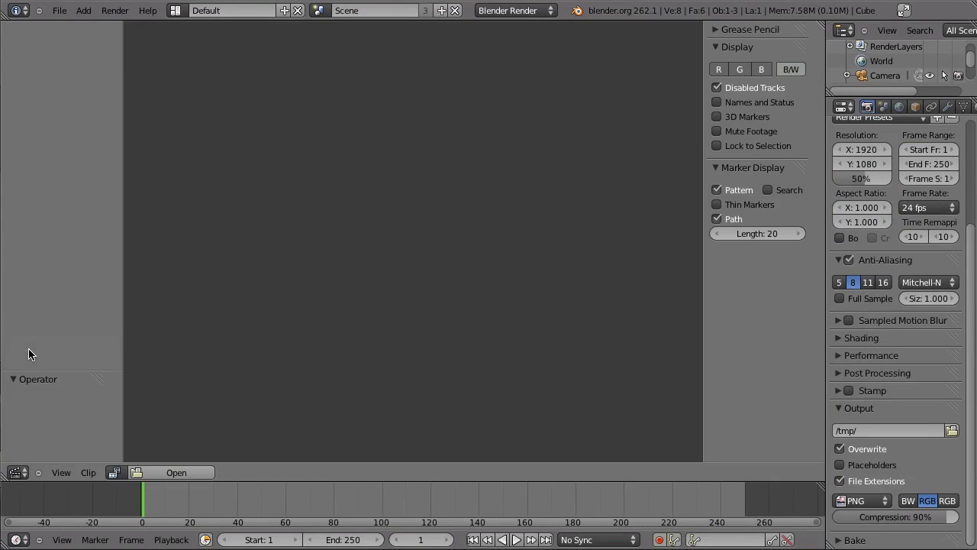
left_click(174, 472)
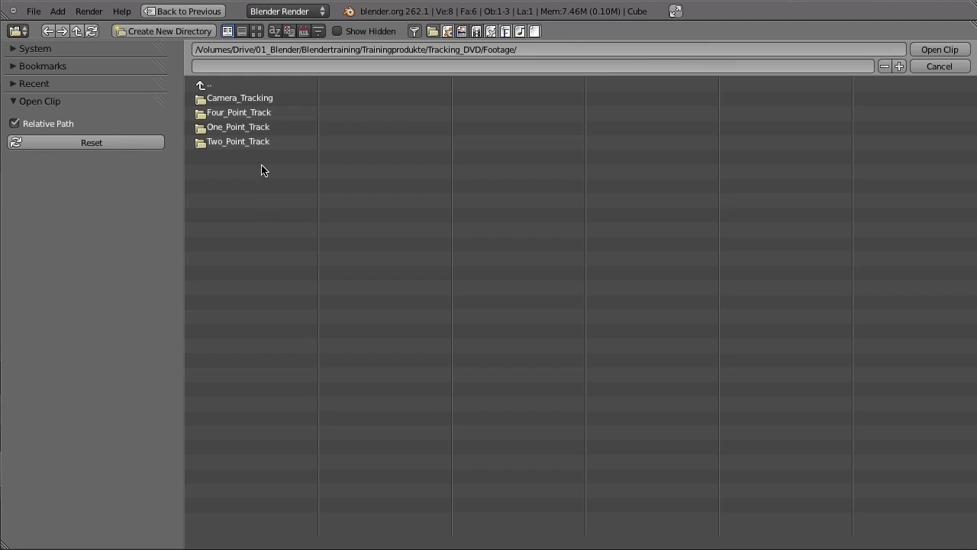
double_click(233, 99)
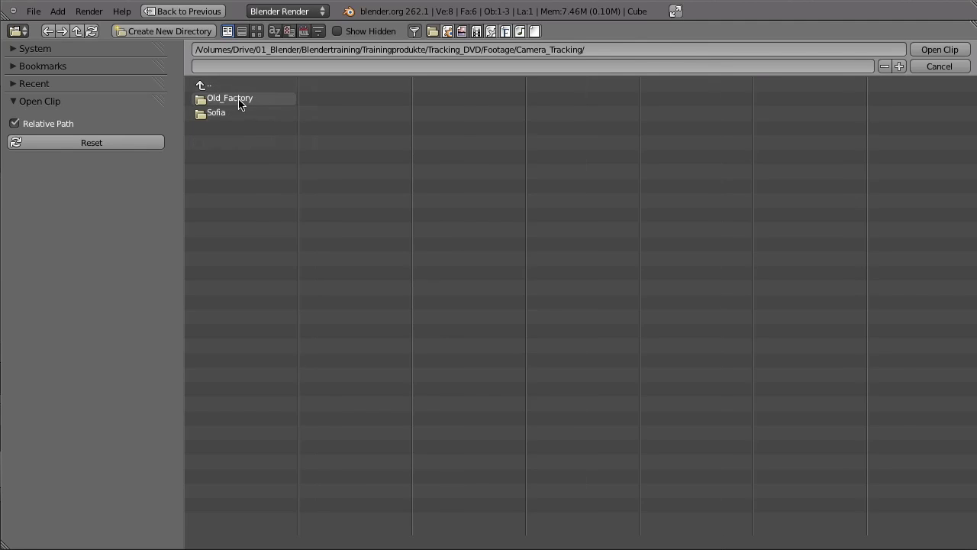
double_click(240, 101)
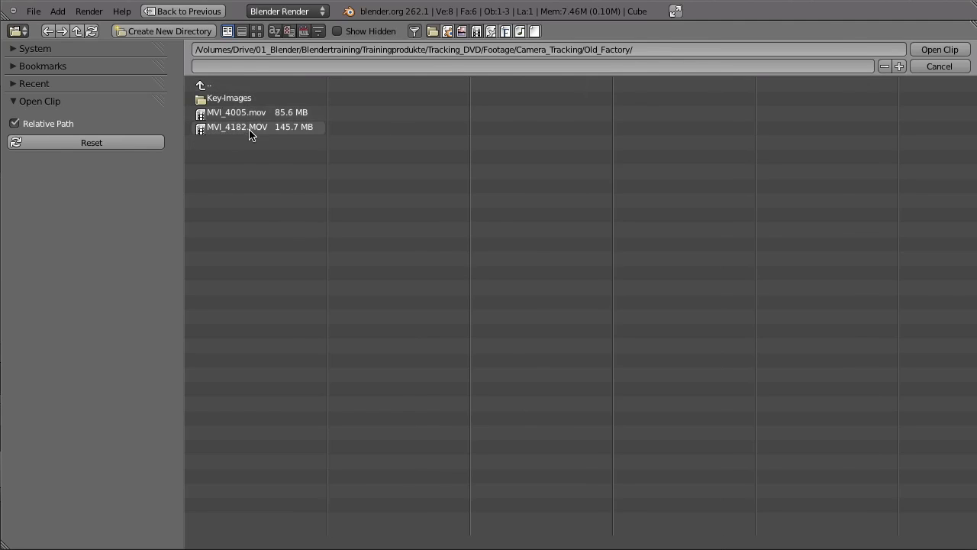
left_click(248, 128)
left_click(938, 50)
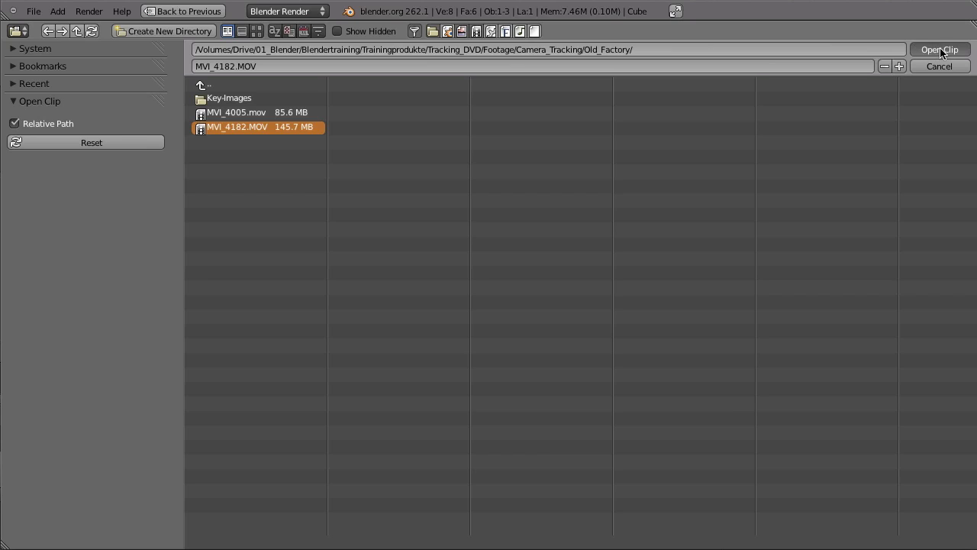
Fit the whole footage frame into the clip view and play back part of the clip
key("alt+a")
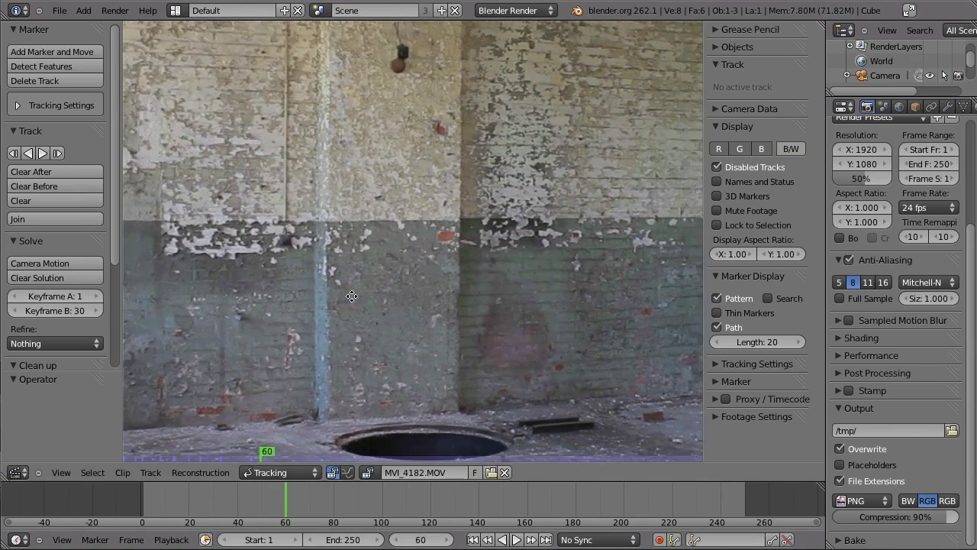
scroll(351, 297, "down", 4)
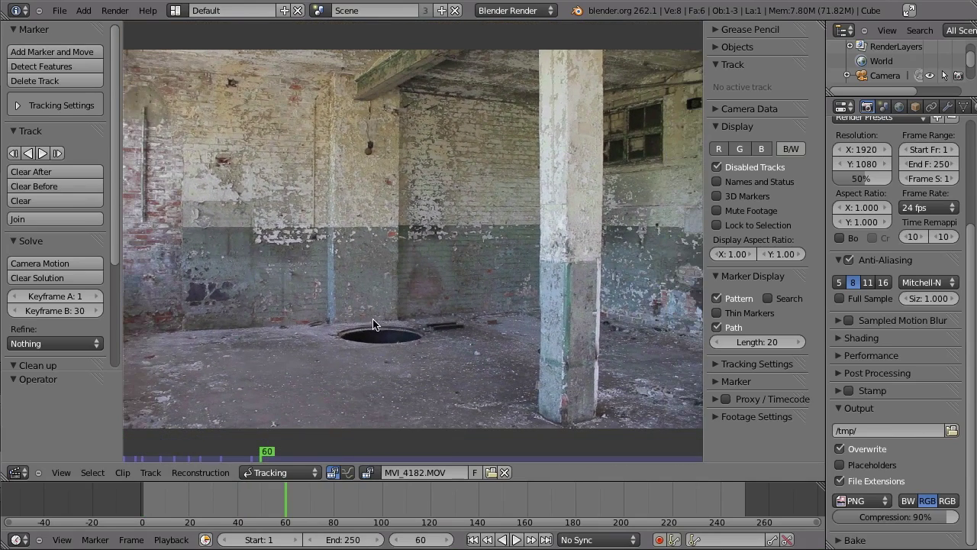
scroll(378, 321, "down", 1)
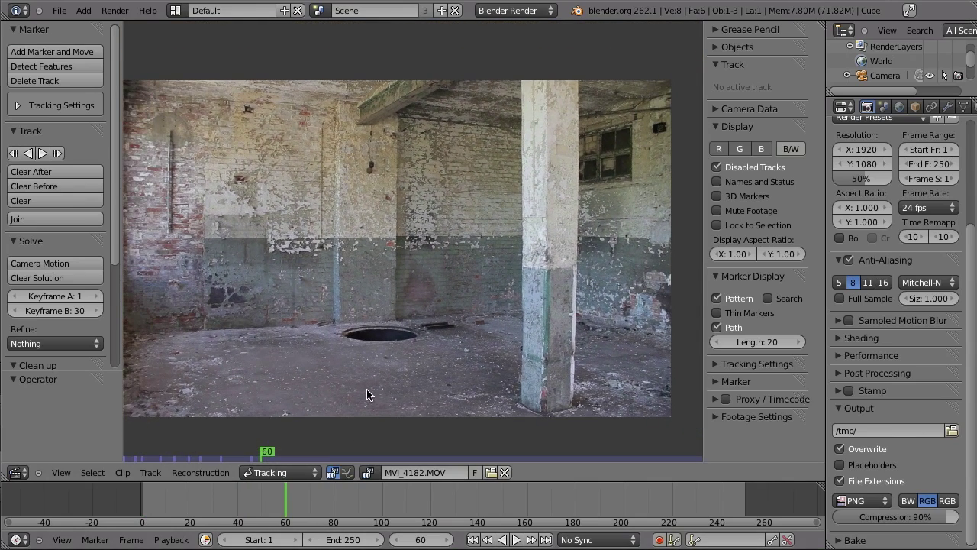
key("alt+a")
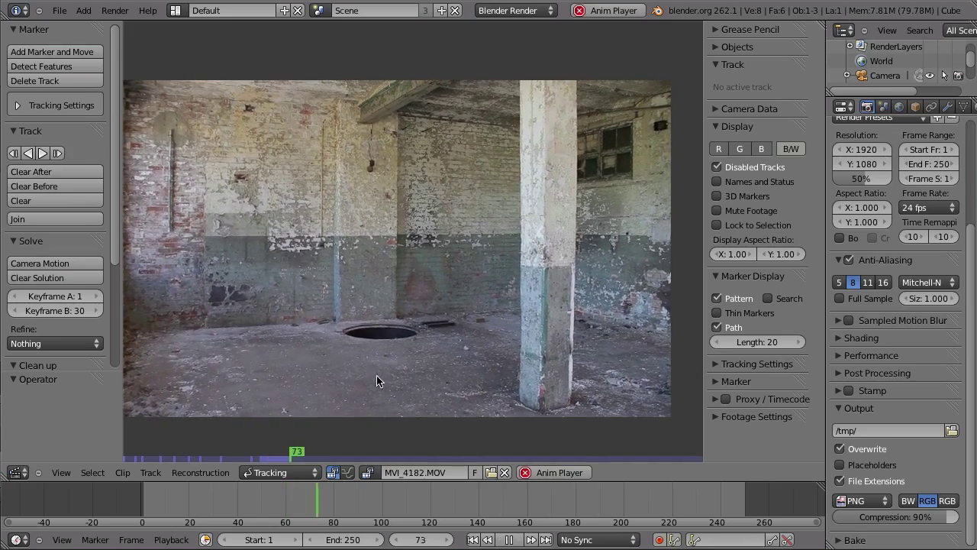
key("Escape")
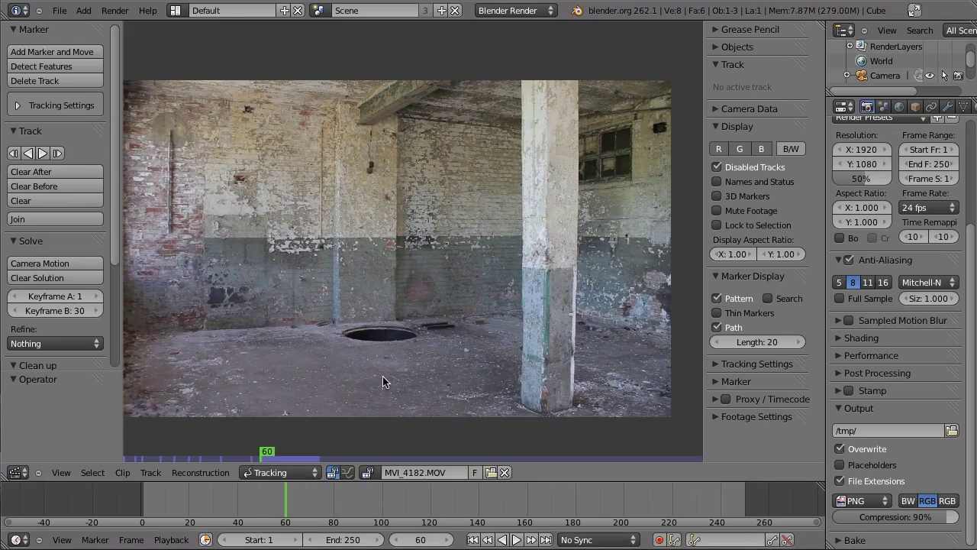
Find the blurry pan late in the clip and set the scene's end frame to 809
scroll(354, 506, "down", 5)
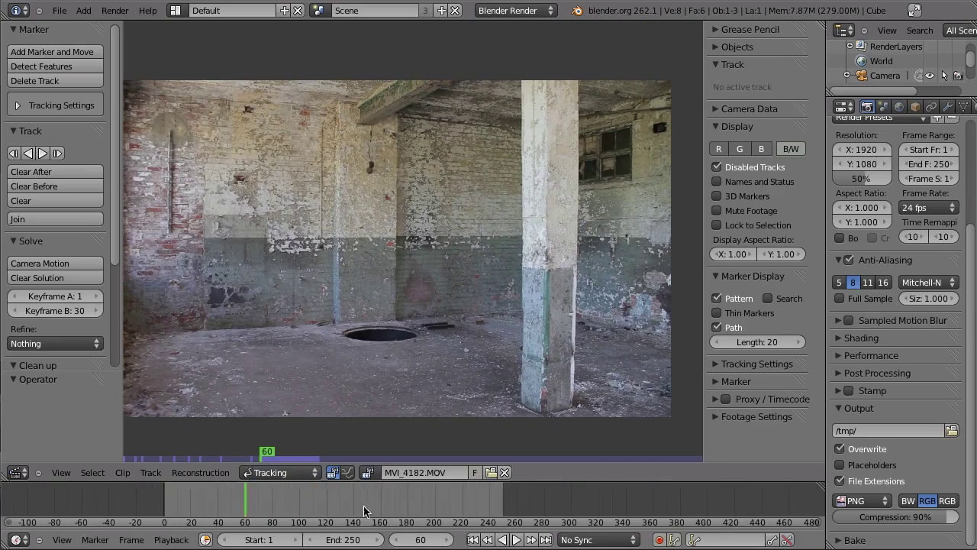
left_click_drag(344, 504, 604, 499)
left_click_drag(650, 498, 700, 493)
middle_click_drag(736, 493, 521, 493)
left_click_drag(503, 509, 629, 506)
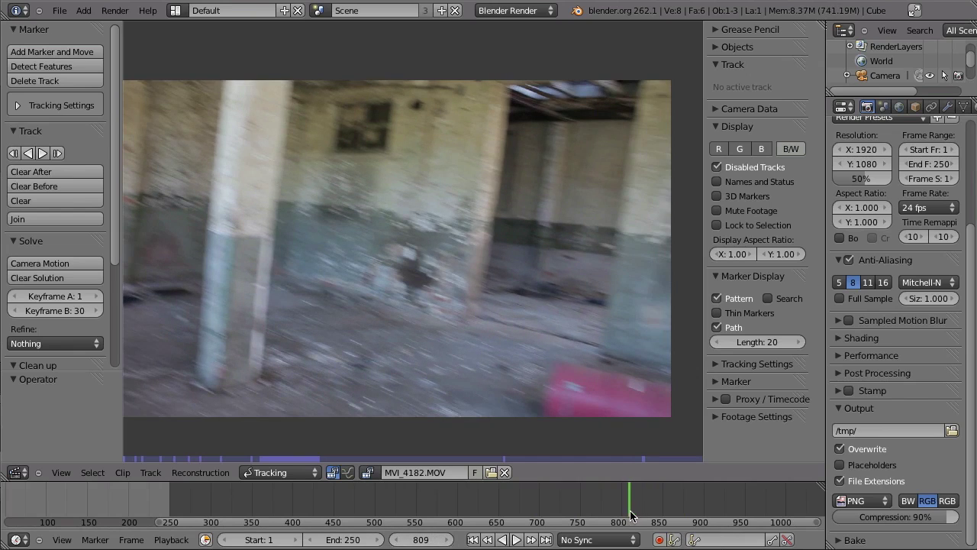
key("e")
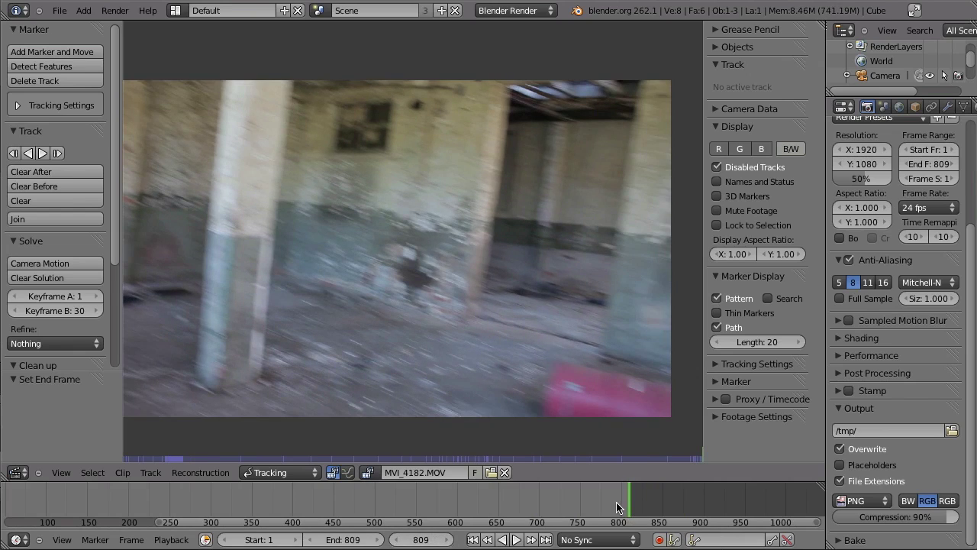
Set the scene's start frame to 650 and play back the shortened frame range
left_click_drag(610, 507, 497, 499)
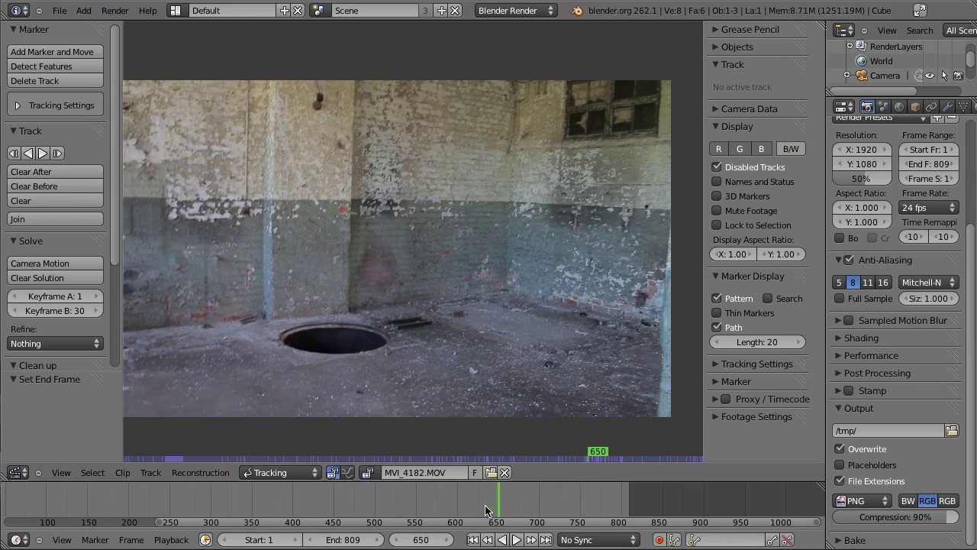
key("s")
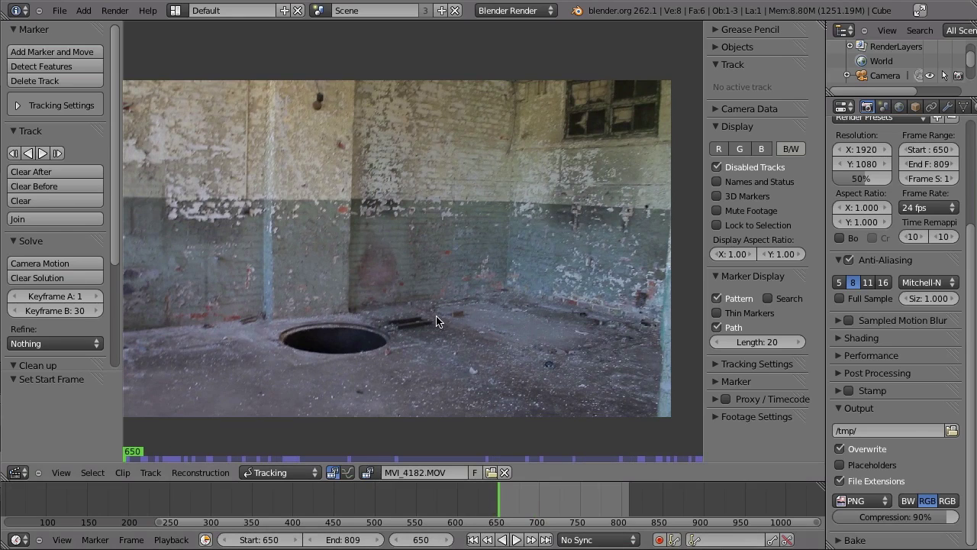
key("alt+a")
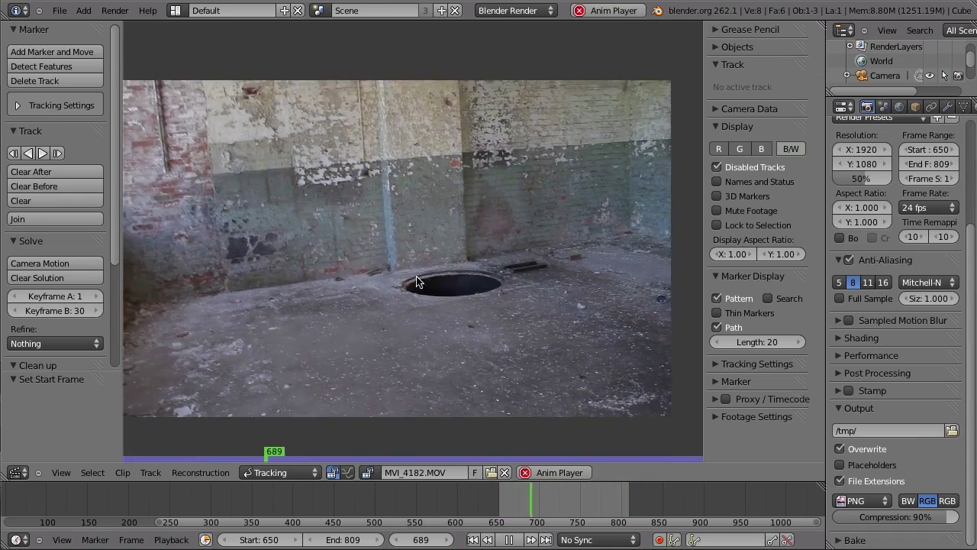
key("Escape")
key("space")
key("Escape")
Maximize the clip editor and place a tracking marker on the edge of the red patch near the wall corner at frame 650
key("shift+space")
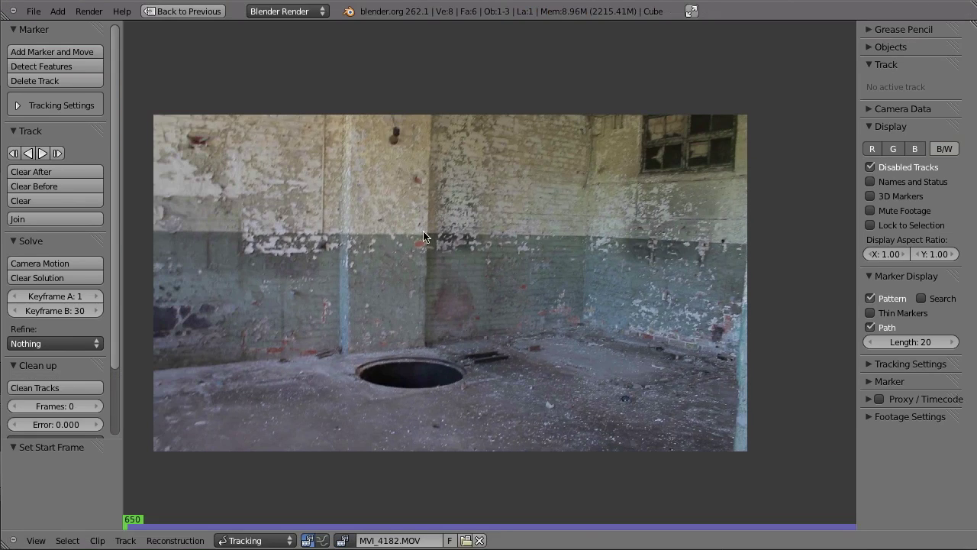
left_click(421, 240, "ctrl")
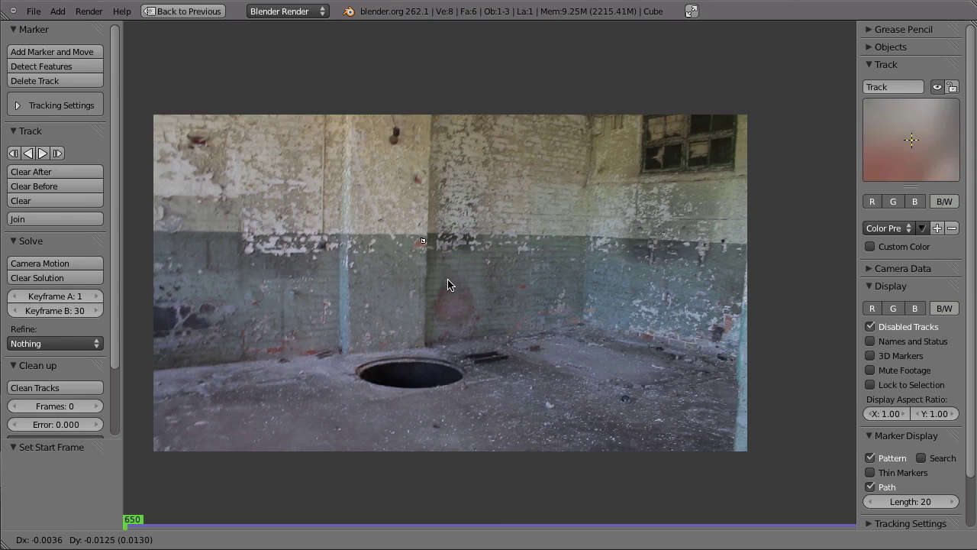
left_click(441, 249)
middle_click_drag(415, 245, 334, 370, "ctrl")
scroll(424, 259, "up", 2)
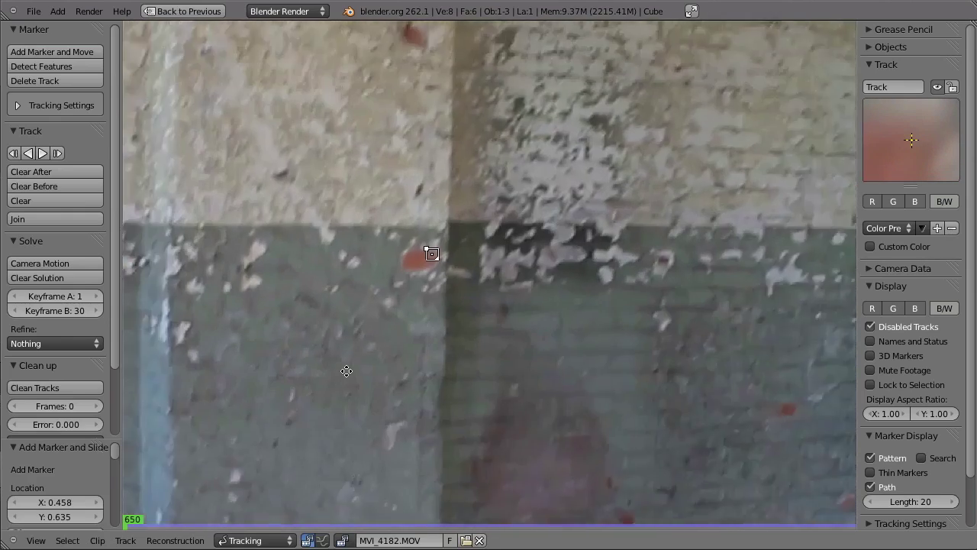
scroll(420, 286, "down", 4)
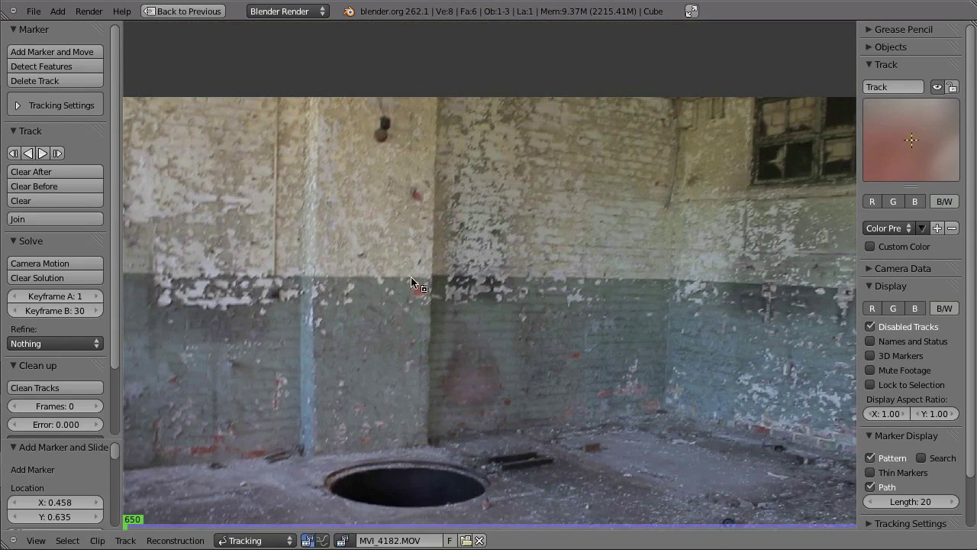
Track the red patch marker forward from frame 650 and check the last tracked frames up to 657
key("ctrl+t")
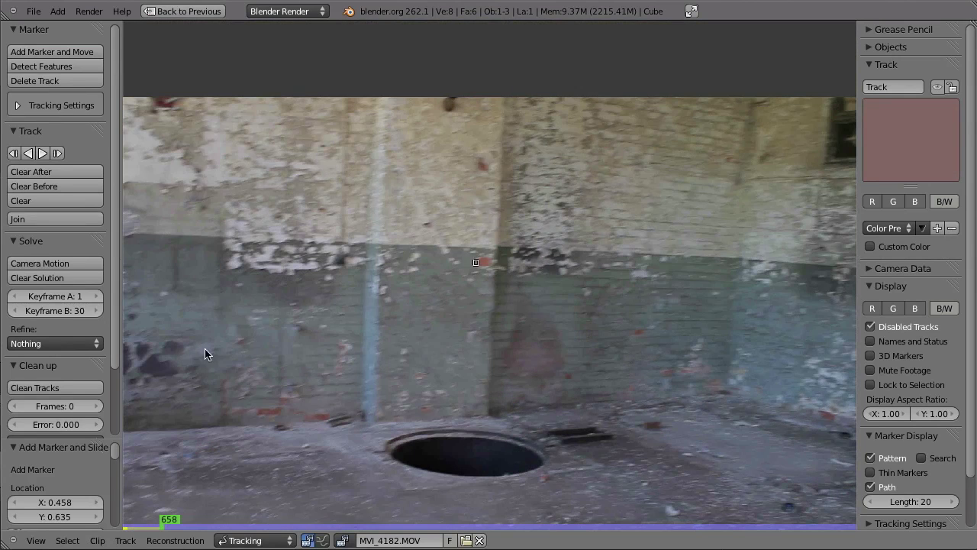
key("Left")
key("Right")
key("Left")
key("Left")
key("Left")
key("Right")
key("alt+Right")
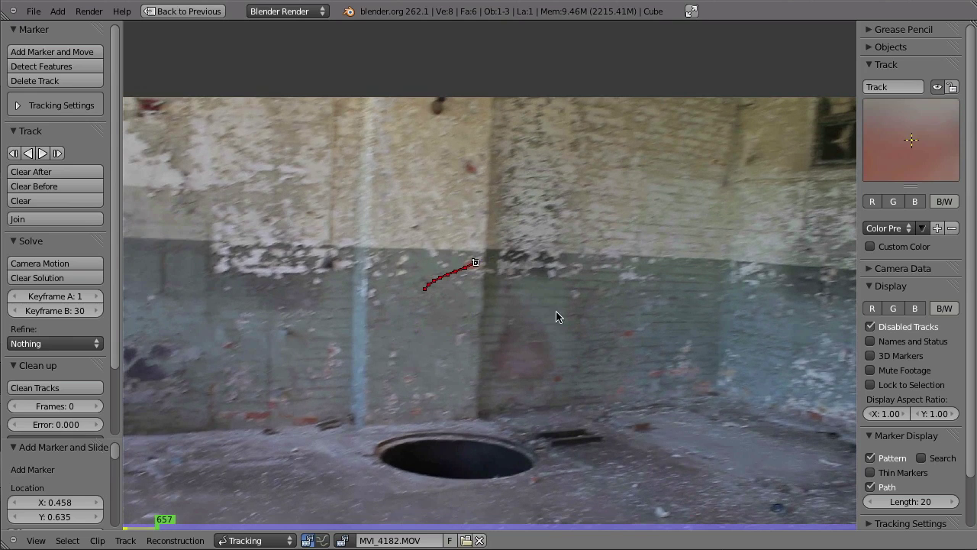
Display the marker's search area and inspect it up close at frame 657
key("alt+s")
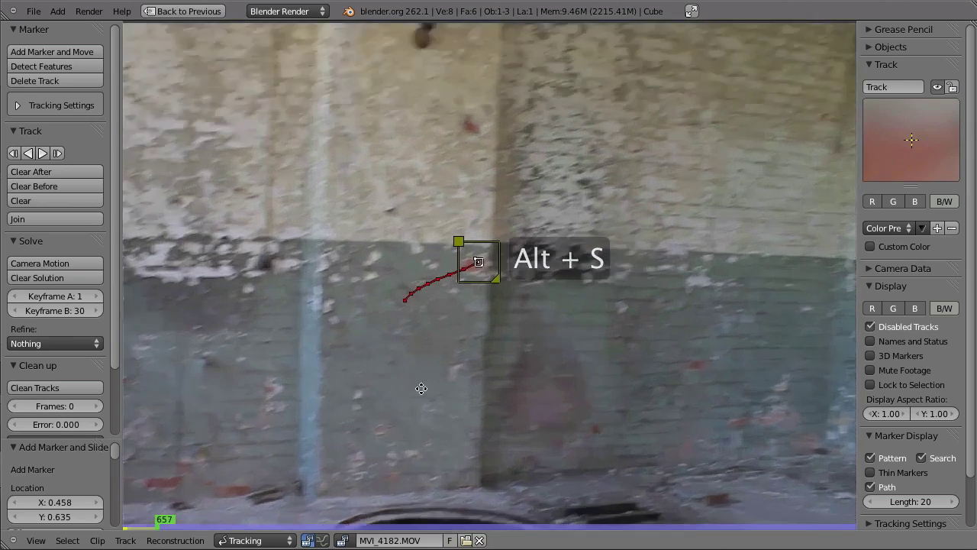
scroll(443, 360, "up", 3)
scroll(431, 341, "up", 2)
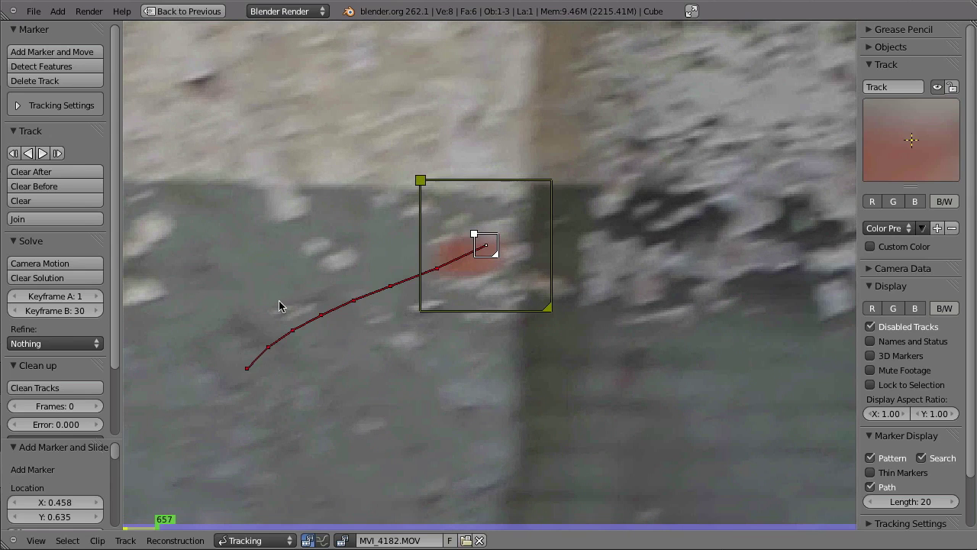
Step back frame by frame from 657 to 649 to compare the marker's movement with its search area
key("Left")
key("Left")
key("Left")
key("Left")
key("Left")
key("Left")
key("Left")
key("Left")
key("Left")
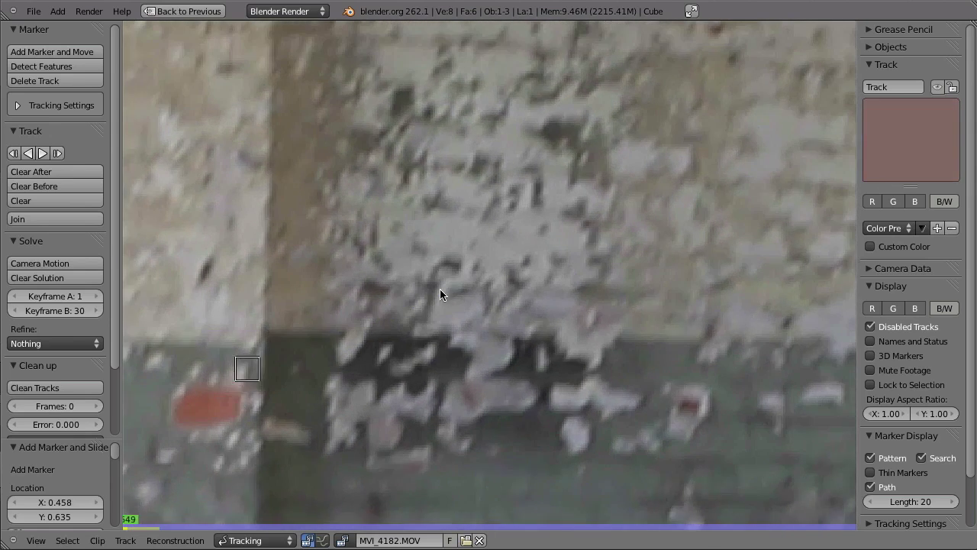
Enlarge the red patch marker's search area at frame 650 to about 135 pixels square
key("Right")
key("Right")
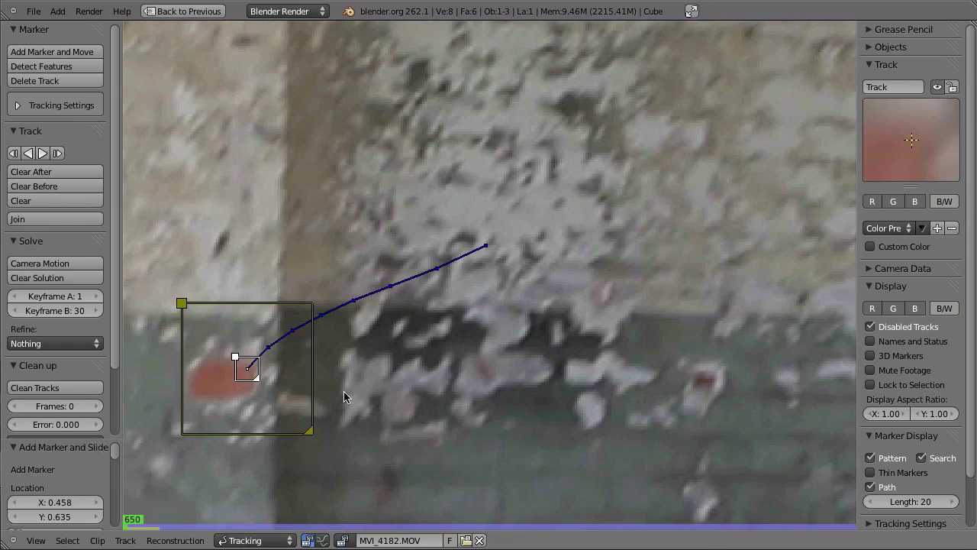
middle_click_drag(343, 397, 475, 284)
left_click_drag(462, 317, 538, 397)
scroll(463, 404, "down", 2)
middle_click_drag(411, 354, 437, 313)
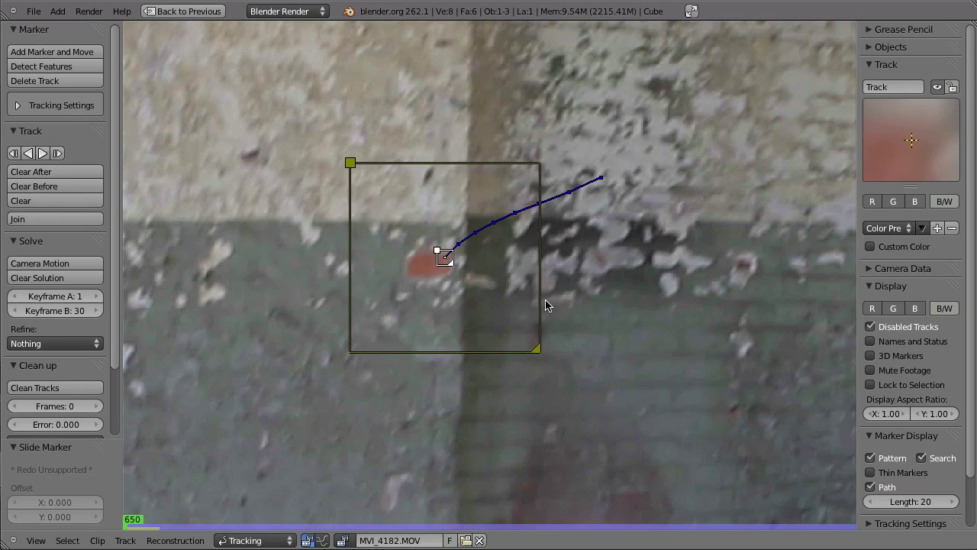
Try to track the red patch marker forward from frame 650 and scrub back to frame 662 to check its path
key("ctrl+t")
scroll(424, 303, "down", 5)
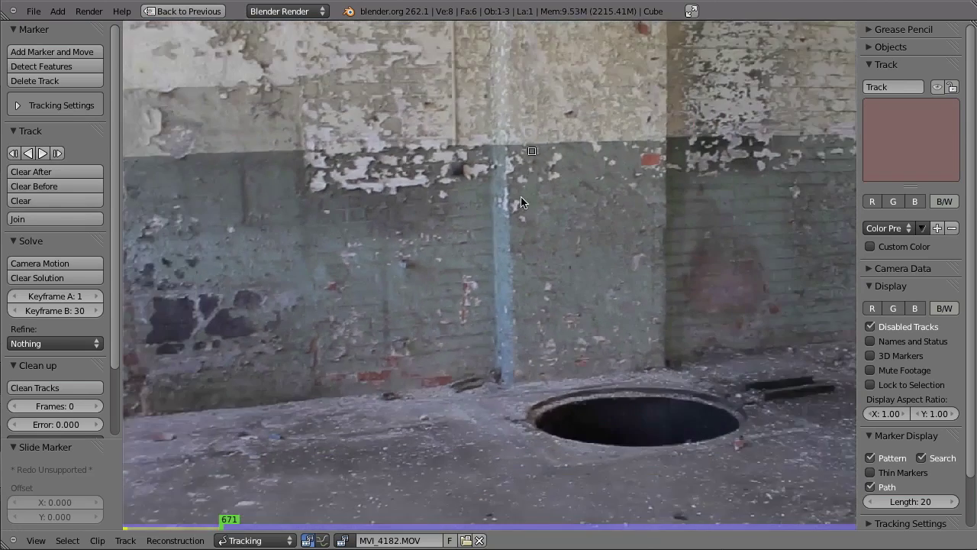
scroll(426, 283, "up", 1)
left_click(217, 525)
mouse_move(217, 524)
left_mouse_down()
mouse_move(154, 525)
mouse_move(187, 527)
left_mouse_up()
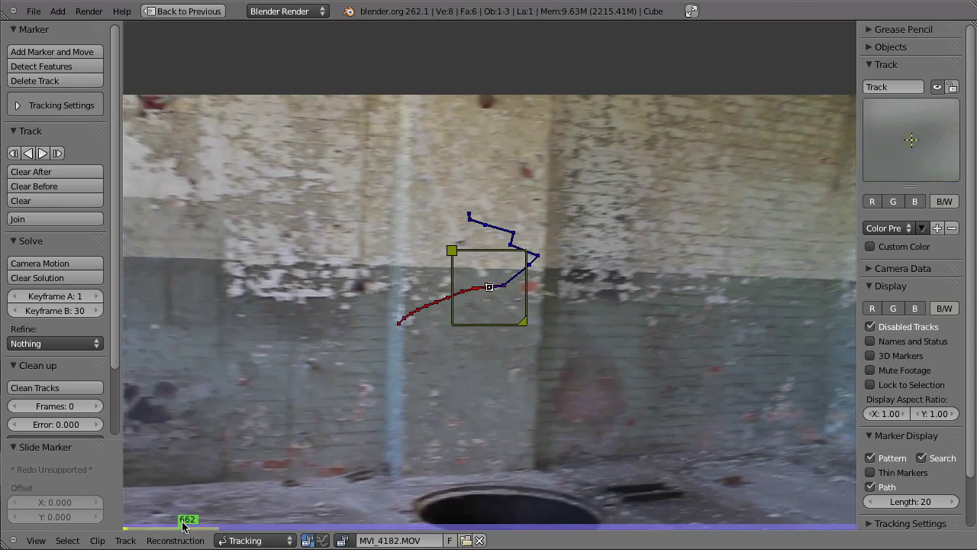
Step through frames 662 to 652 and back to 657 to examine how closely the marker follows the red patch
scroll(497, 312, "up", 6)
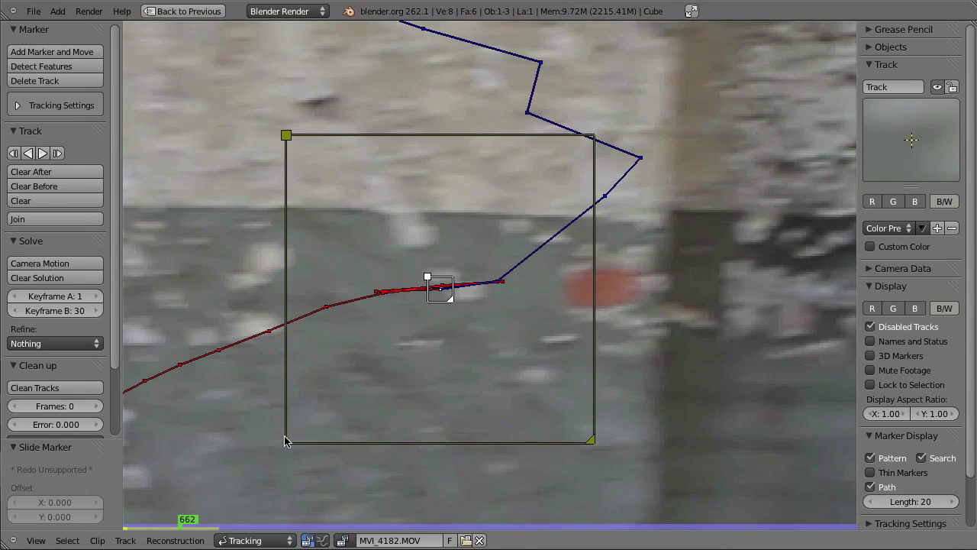
key("Left")
key("Left")
key("Left")
key("Left")
key("Left")
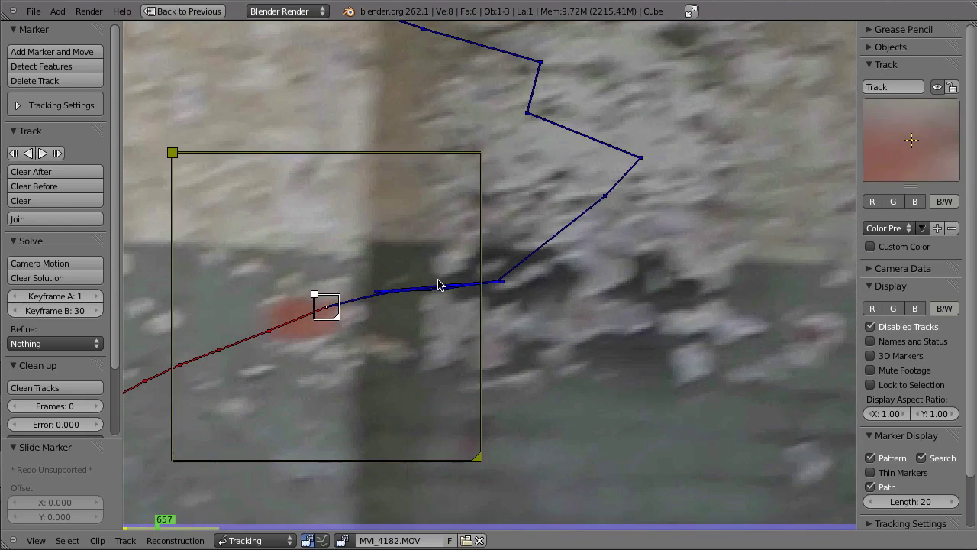
key("Right")
key("Left")
key("Left")
key("Left")
key("Left")
key("Left")
key("Left")
key("Left")
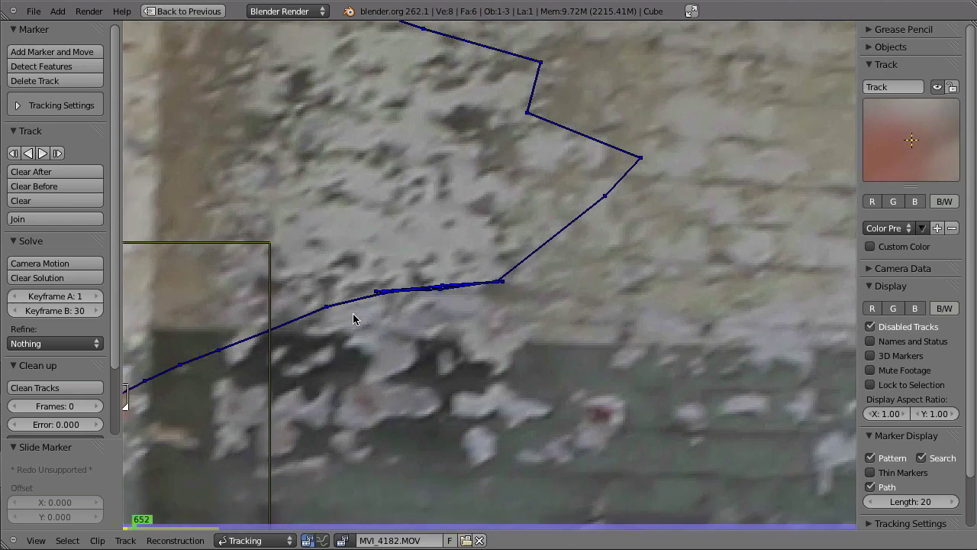
key("Right")
key("Right")
key("Right")
key("Right")
key("Right")
key("Right")
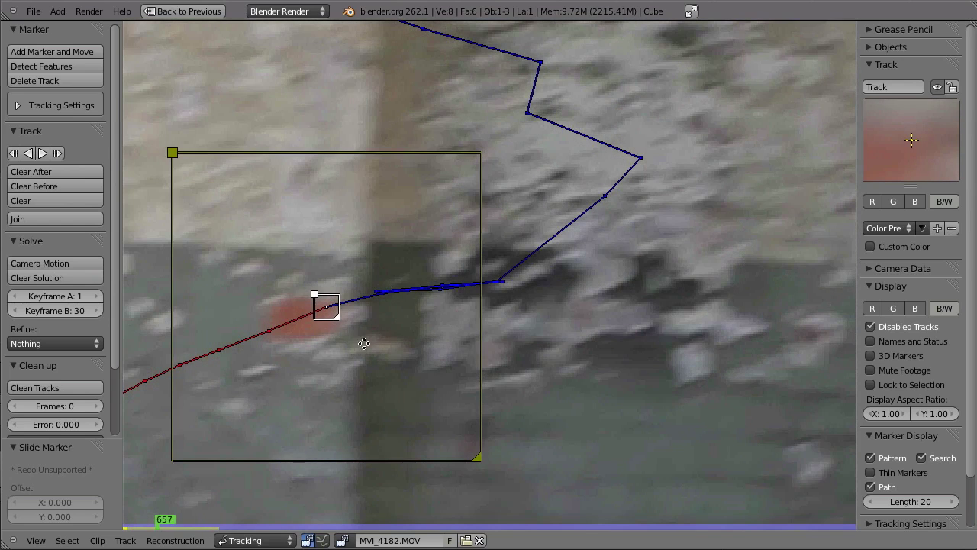
Return to frame 650 and enlarge the marker's pattern area at the red patch's edge to about 20 pixels square
middle_click_drag(364, 343, 447, 334)
scroll(447, 333, "down", 2)
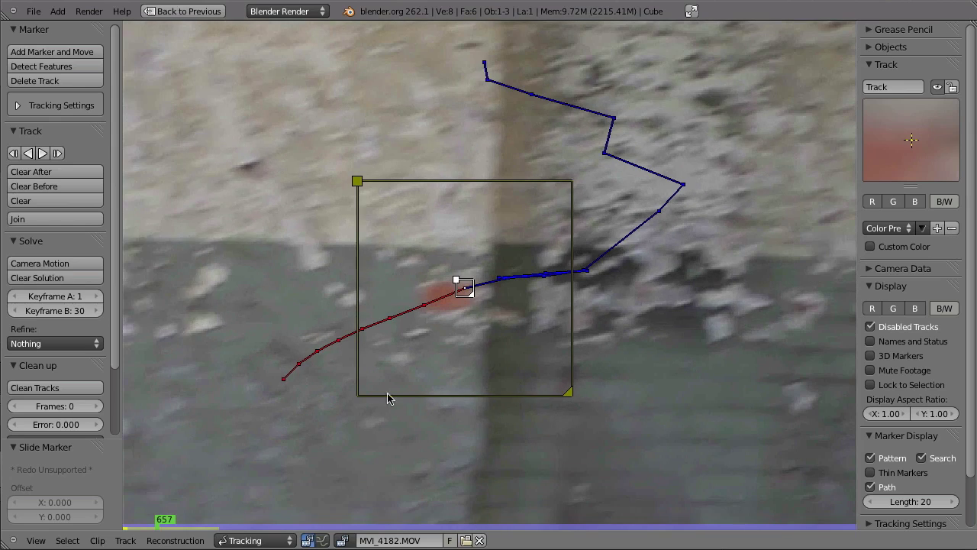
key("Left")
key("Left")
key("Left")
key("Left")
key("Left")
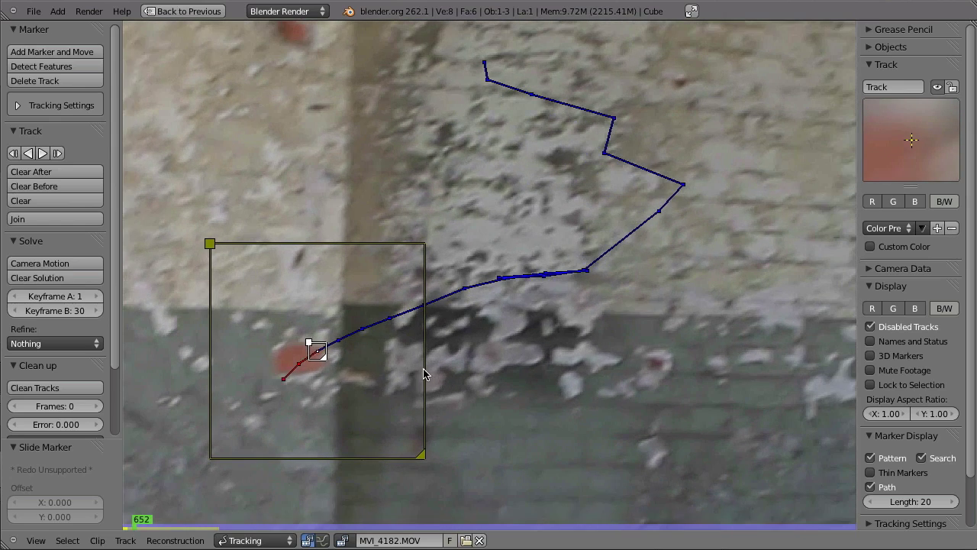
key("Left")
key("Left")
middle_click_drag(291, 384, 466, 296)
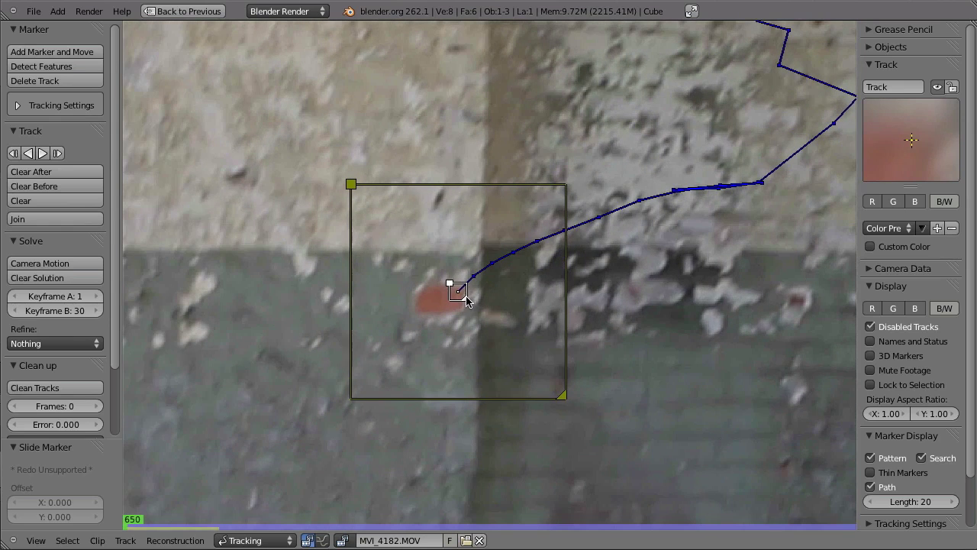
mouse_move(465, 309)
left_mouse_down()
mouse_move(478, 323)
mouse_move(472, 317)
left_mouse_up()
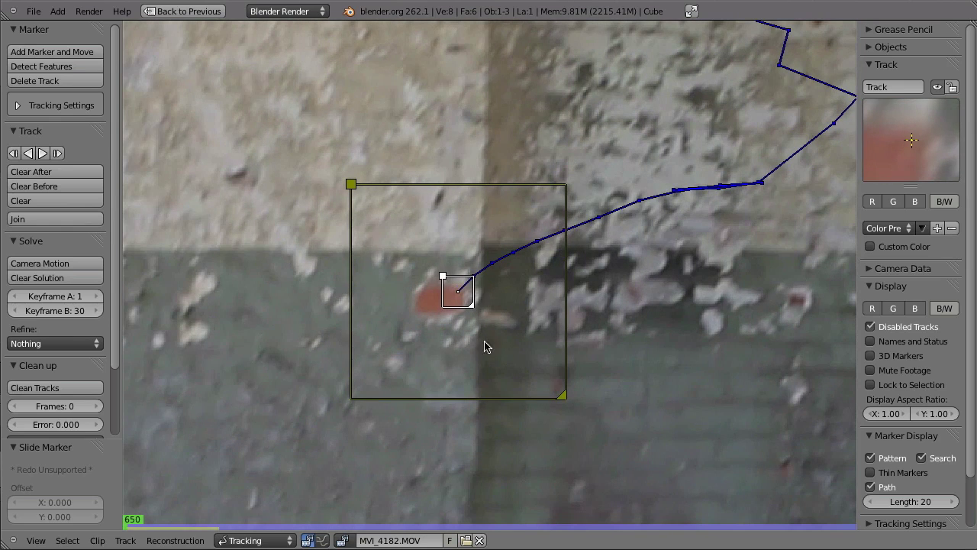
Track the enlarged marker forward from frame 650 and scrub back to frame 717 to check its path
key("ctrl+t")
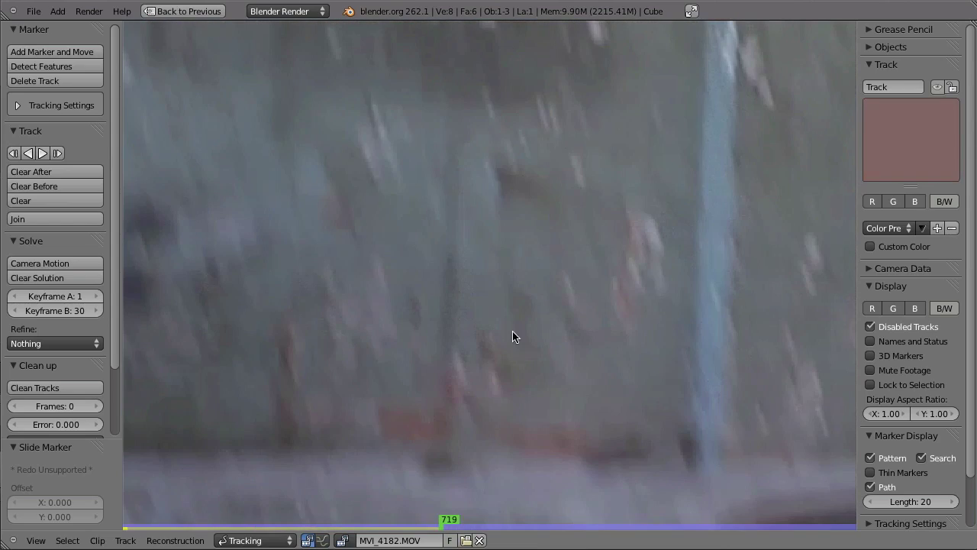
left_click_drag(441, 523, 412, 507)
scroll(556, 264, "down", 2)
mouse_move(610, 180)
middle_mouse_down()
mouse_move(512, 201)
mouse_move(407, 307)
middle_mouse_up()
mouse_move(419, 519)
left_mouse_down()
mouse_move(430, 521)
mouse_move(94, 530)
mouse_move(146, 521)
mouse_move(199, 538)
mouse_move(439, 535)
left_mouse_up()
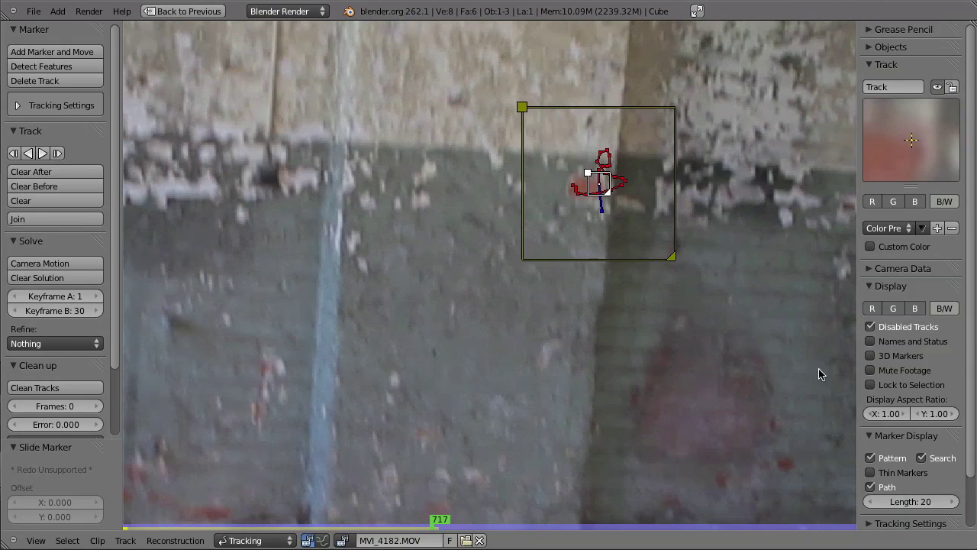
Set the red patch marker's pattern match to Previous frame in its tracking settings
middle_click_drag(901, 420, 907, 363)
left_click(881, 465)
middle_click_drag(903, 439, 906, 425)
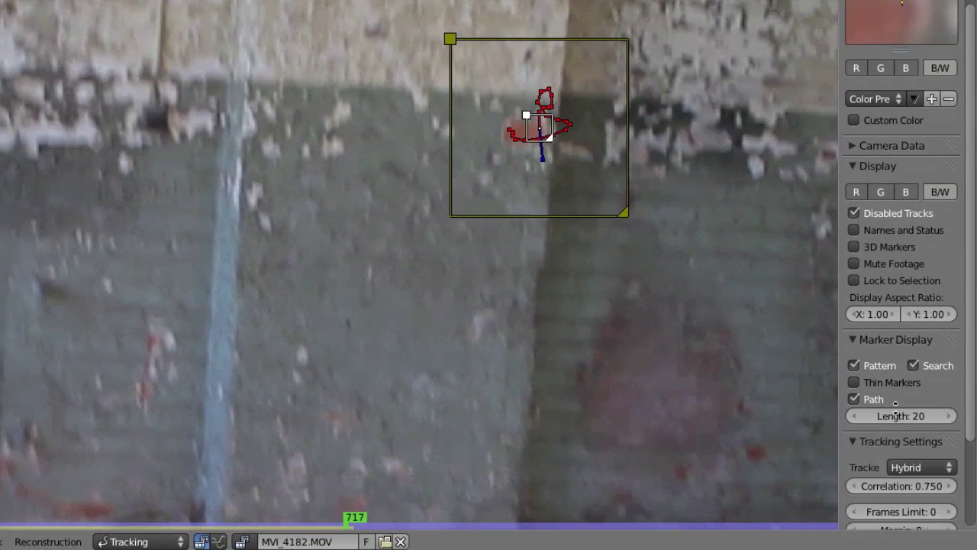
scroll(895, 405, "down", 4)
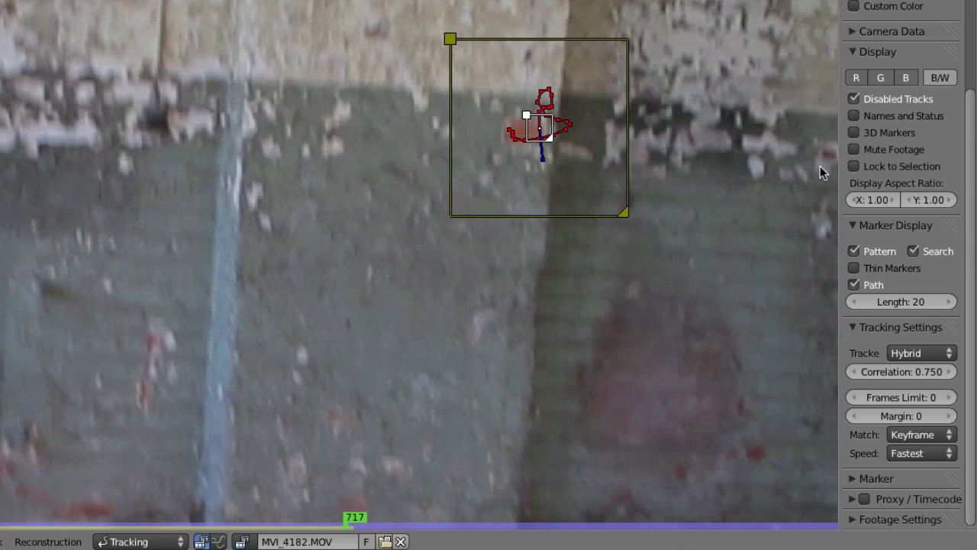
left_click(912, 435)
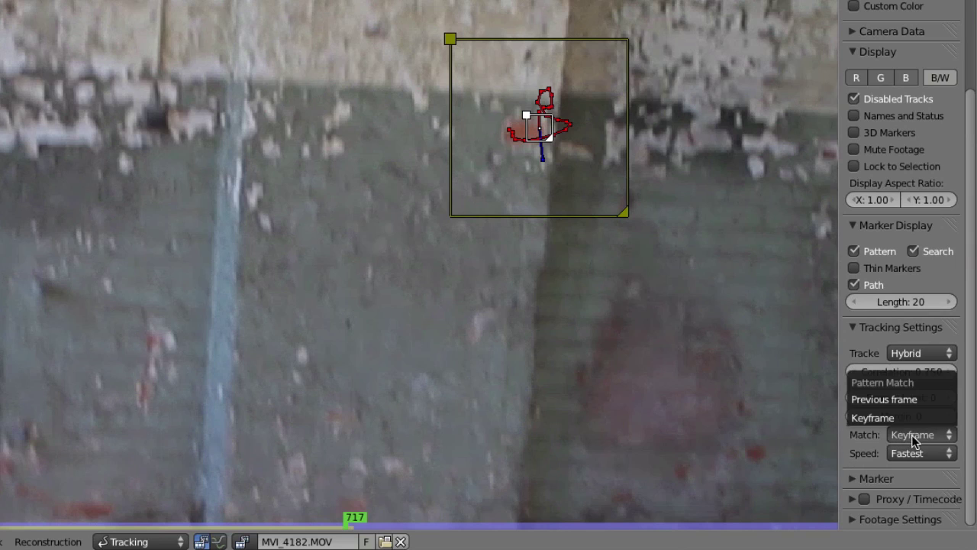
left_click(900, 401)
Track the marker onward from frame 717 and review its newly tracked frames, ending at frame 720
key("ctrl+t")
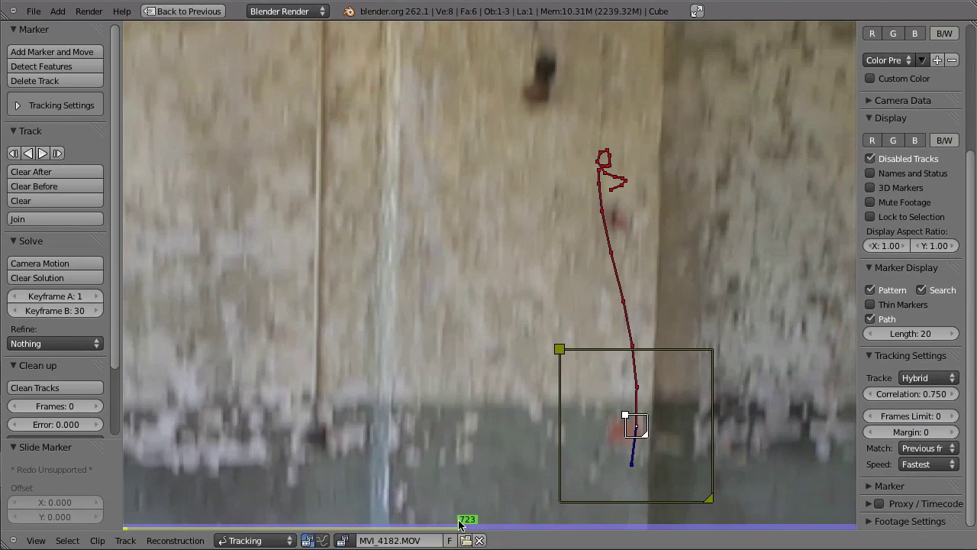
left_click_drag(459, 525, 472, 523)
middle_click_drag(509, 468, 562, 317)
mouse_move(472, 522)
left_mouse_down()
mouse_move(436, 524)
mouse_move(463, 524)
mouse_move(454, 523)
left_mouse_up()
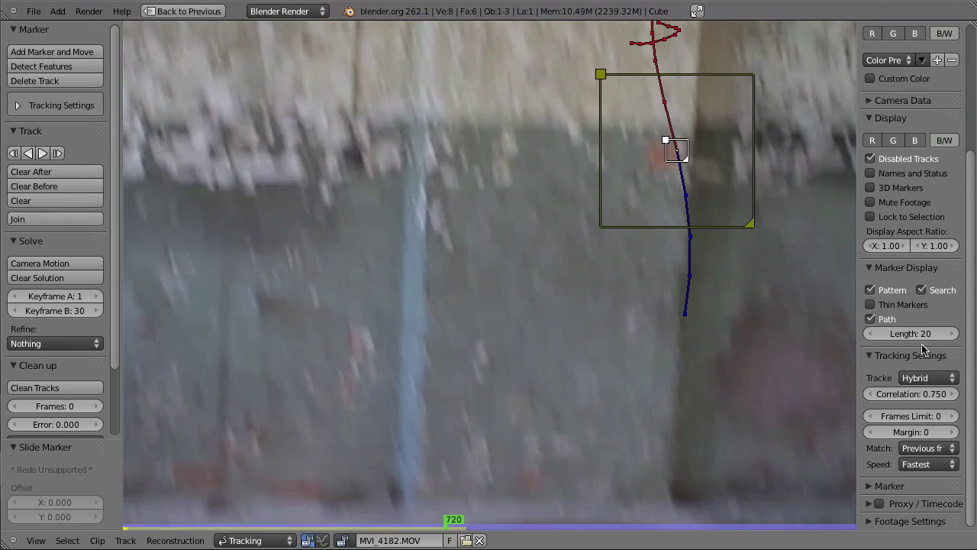
Display the marker's numeric properties to examine its pattern and search area sizes
left_click(887, 118)
left_click(870, 360)
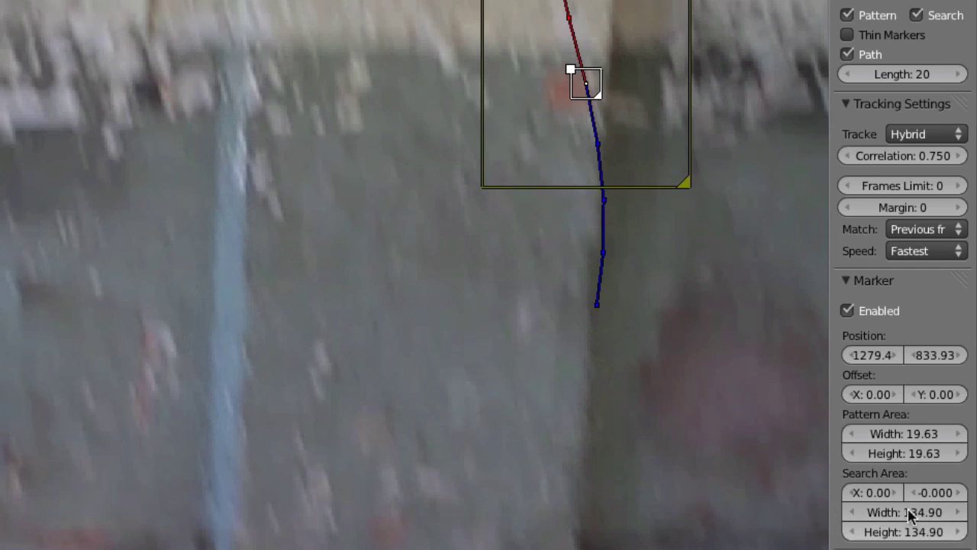
middle_click_drag(635, 169, 623, 179)
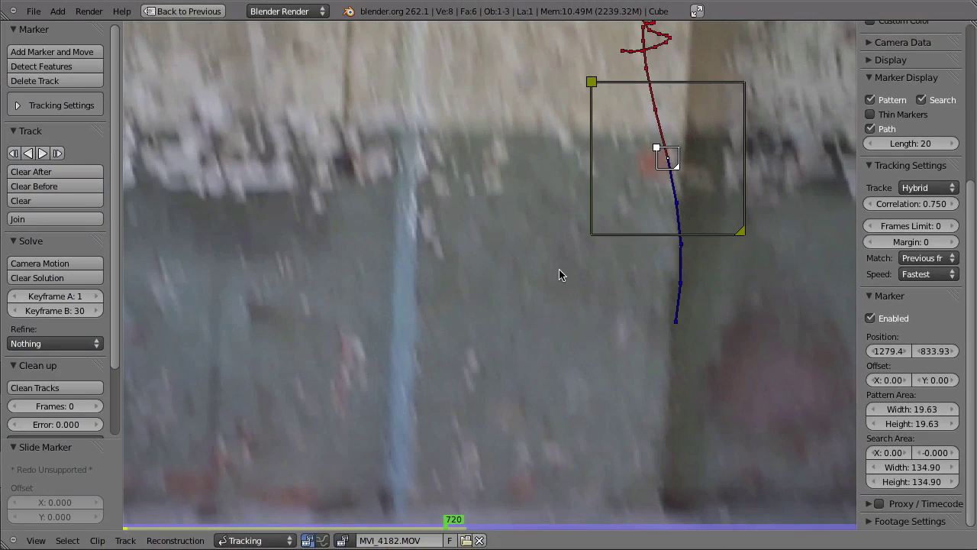
Return to the track's start at frame 650 and show the tracking settings for new markers
key("shift+Left")
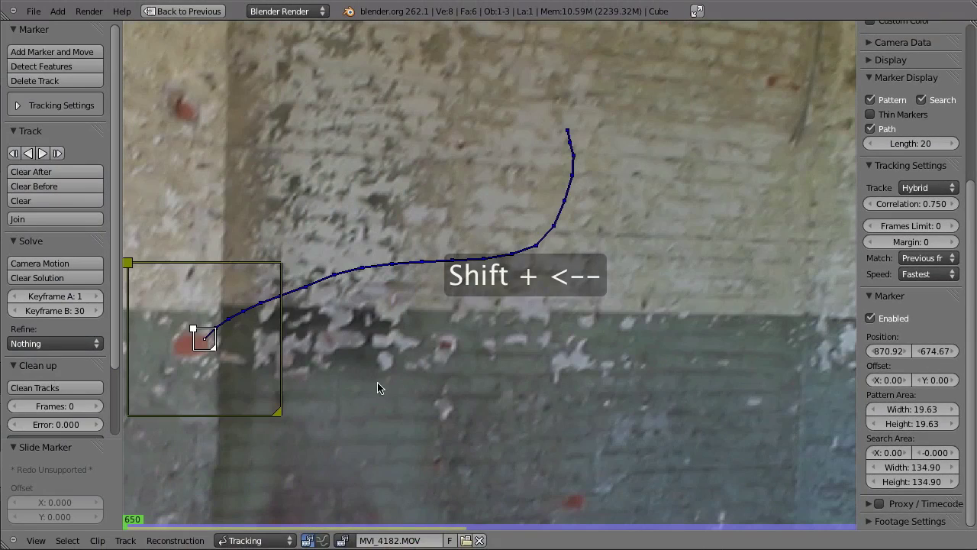
middle_click_drag(341, 347, 491, 299)
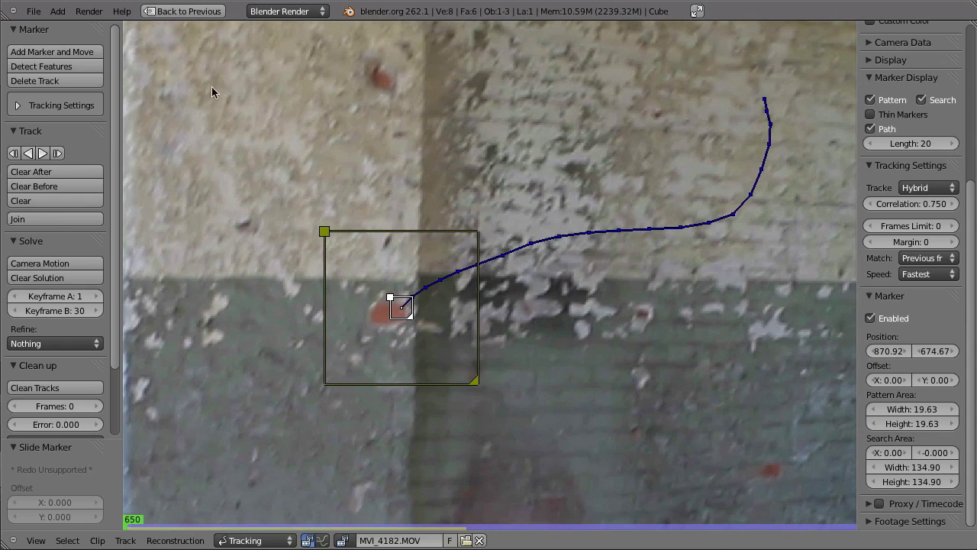
left_click(19, 105)
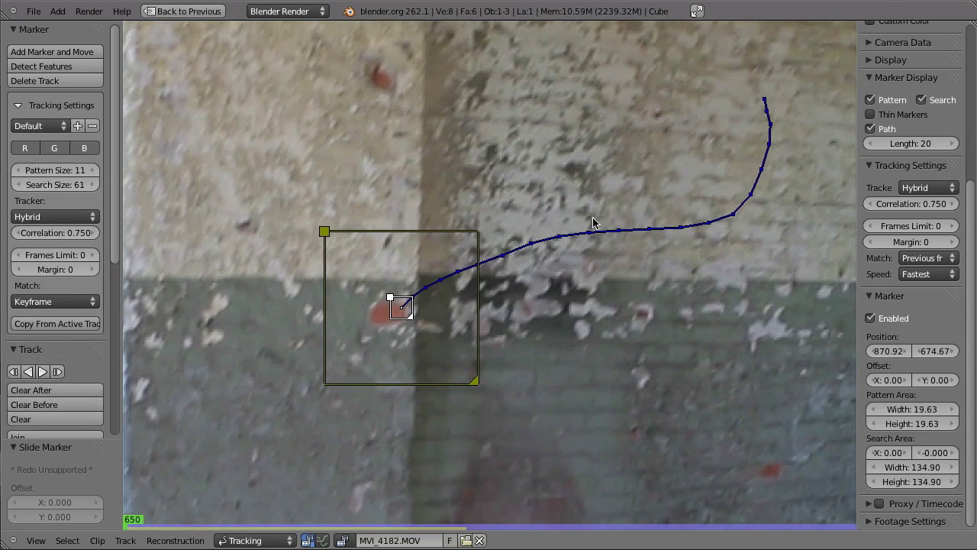
Place a trial marker with the default tracking settings on the wall at frame 650 and delete it
left_click(554, 247, "ctrl")
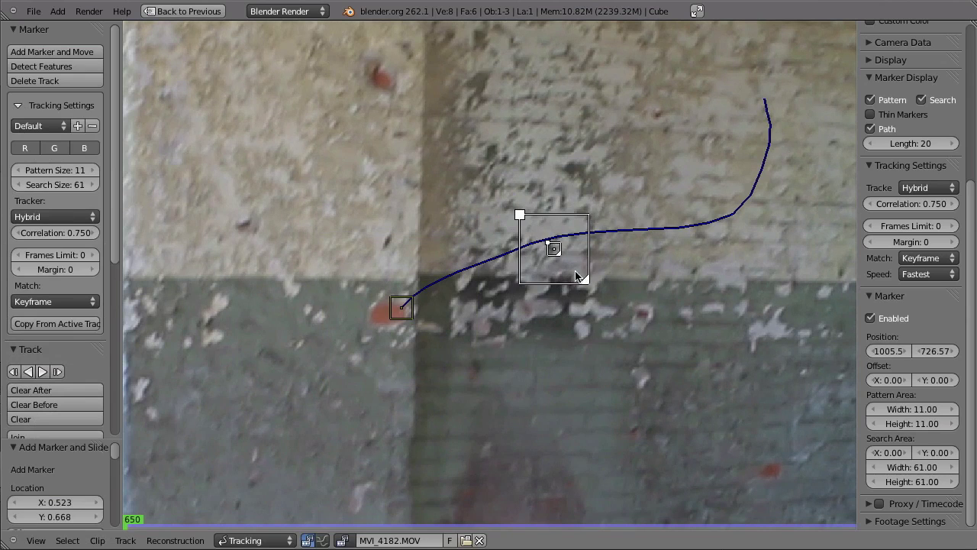
key("Delete")
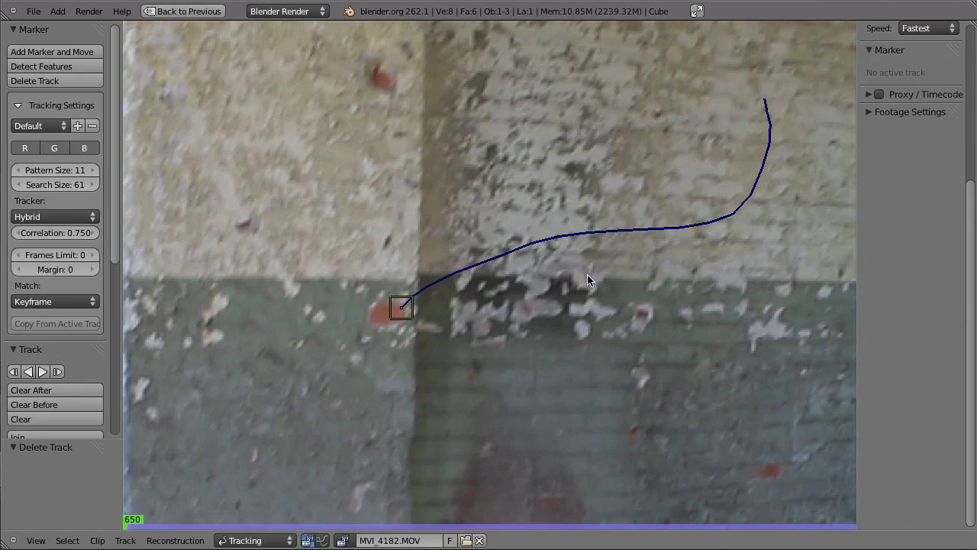
Create a tracking settings preset named Blurtrack and copy the red patch marker's settings as defaults for new markers
right_click(408, 323)
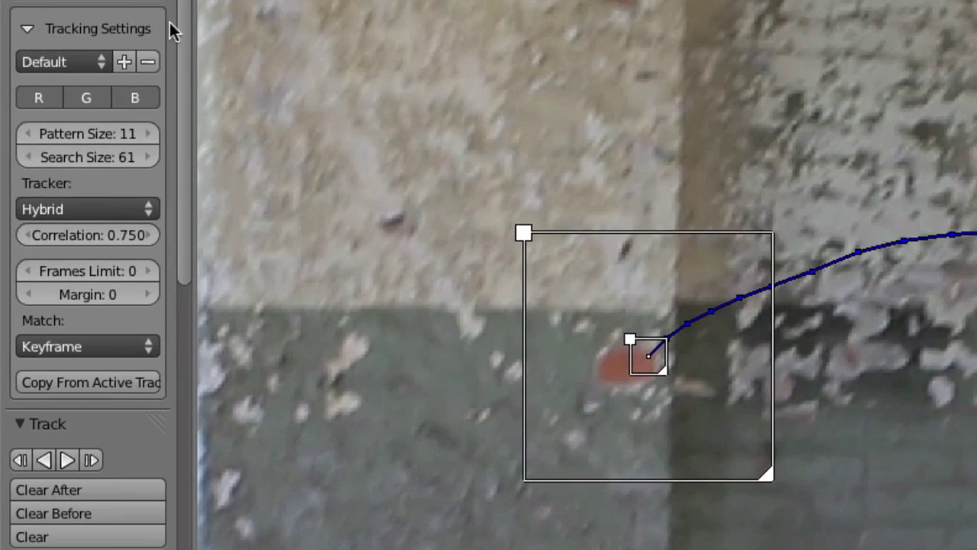
left_click(122, 64)
type("Blur")
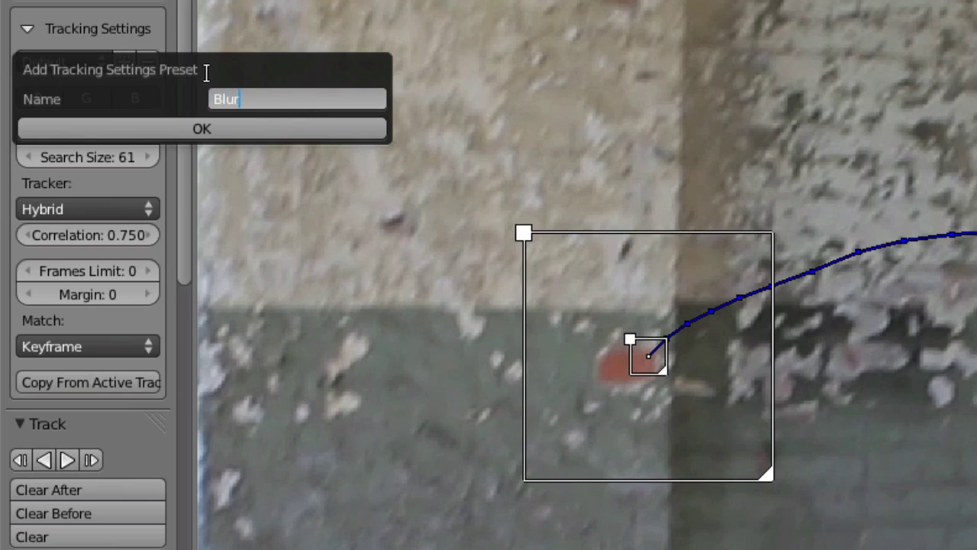
type("track")
left_click(246, 125)
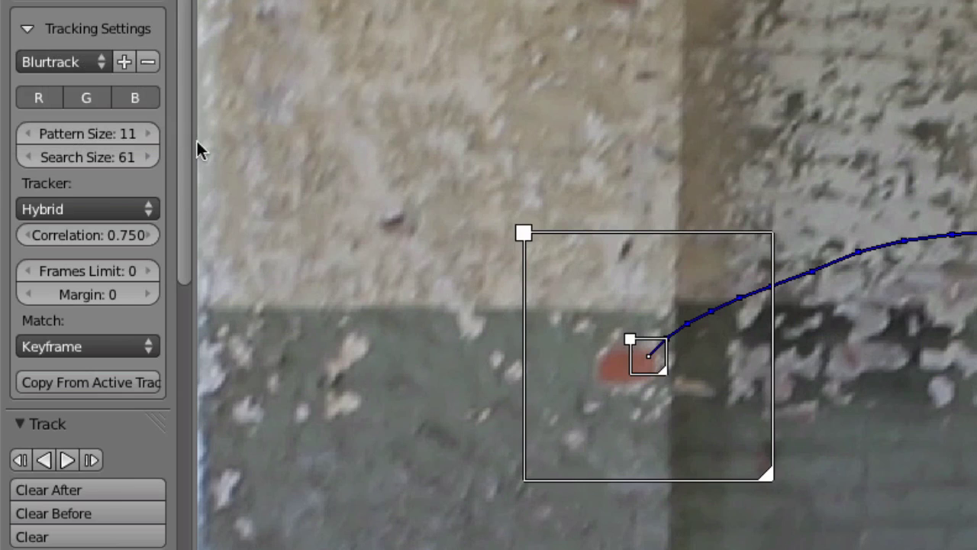
left_click(99, 381)
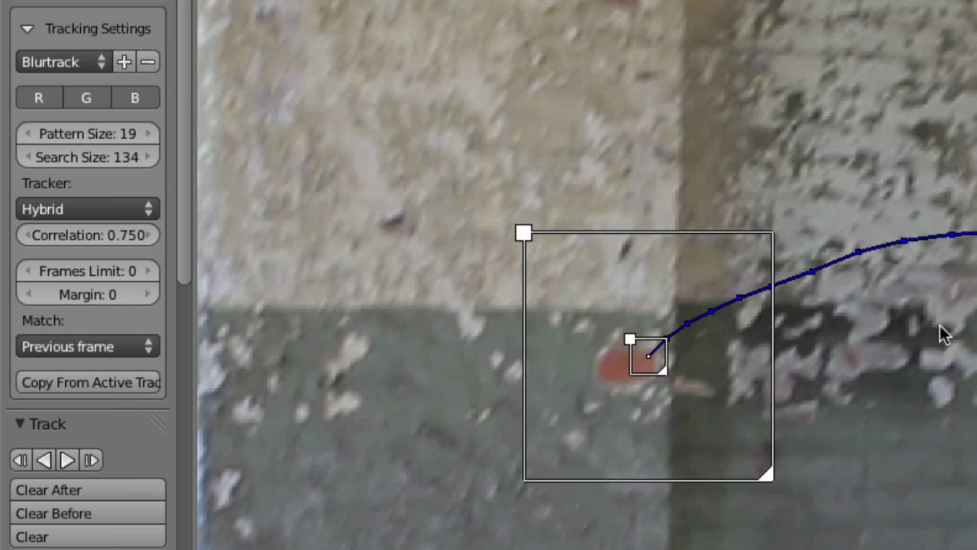
Add a marker with the copied settings on the dark peeling paint beside the wall corner at frame 650 and track it forward
left_click(916, 329, "ctrl")
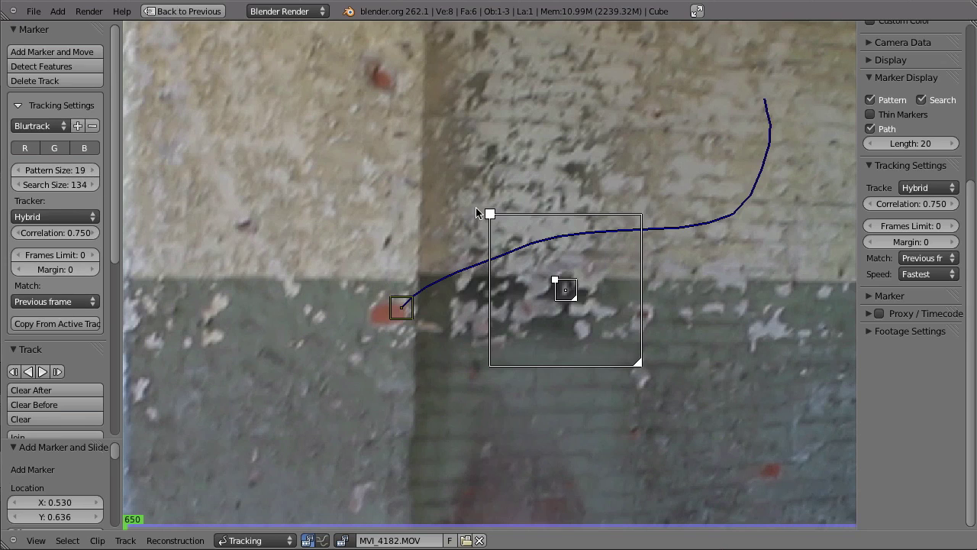
key("ctrl+t")
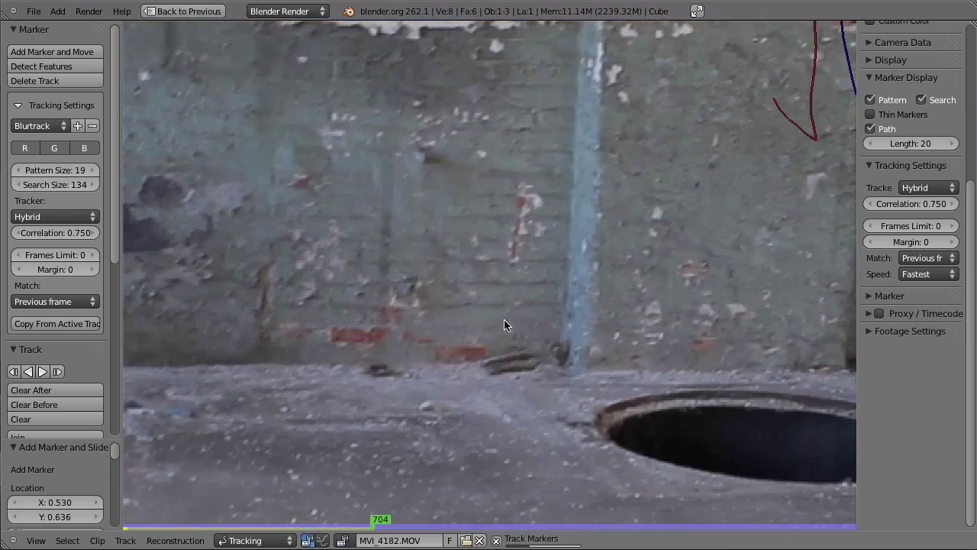
middle_click_drag(525, 365, 563, 285, "ctrl")
middle_click_drag(690, 258, 586, 267)
middle_click_drag(586, 267, 571, 274, "ctrl")
Step back frame by frame from the end of the new track to frame 732 to check how it follows the paint
key("Left")
key("Left")
key("Left")
key("Left")
key("Left")
key("Left")
key("Left")
key("Left")
key("Left")
key("Left")
key("Left")
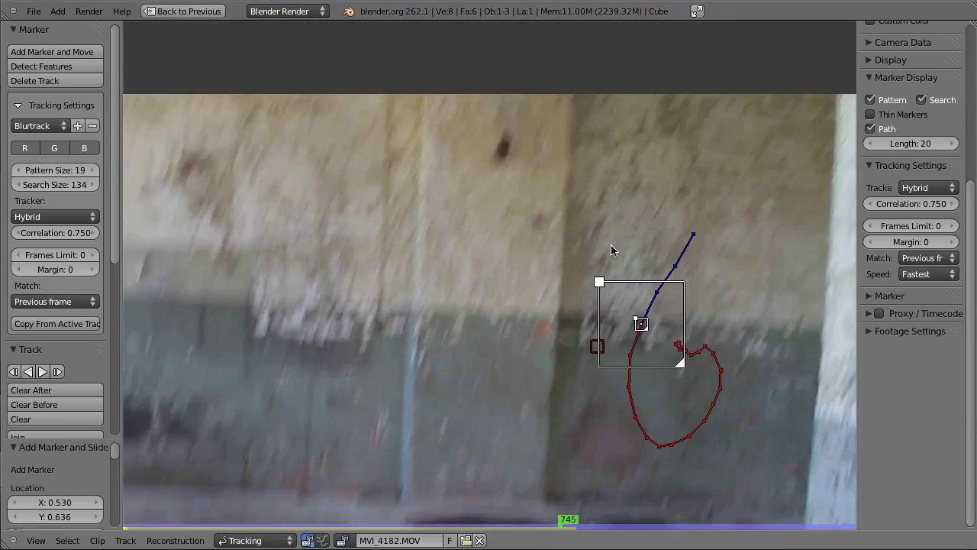
key("Left")
key("Left")
key("Left")
key("Left")
key("Left")
key("Left")
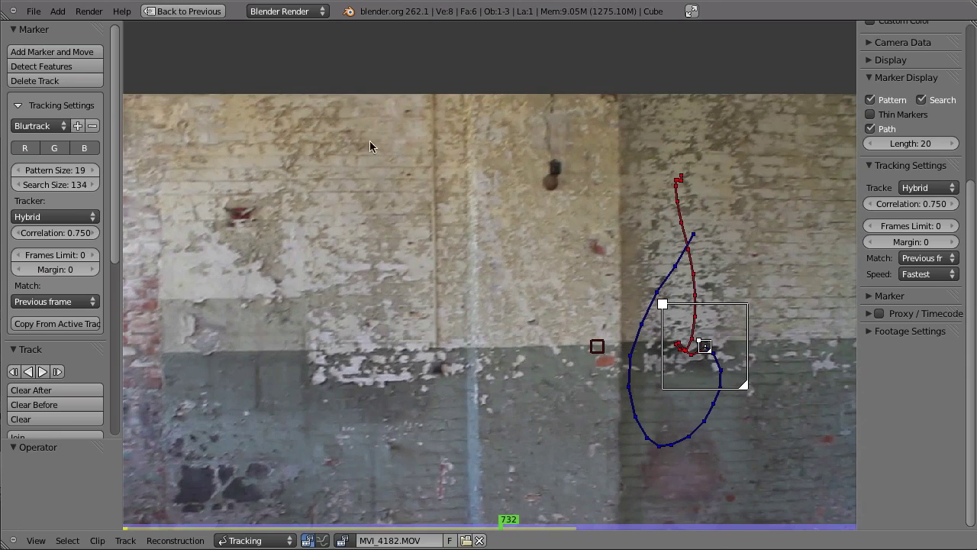
Load the Blurry Footage tracking preset and add a marker at the foot of the blue pipe at frame 650, tracking it forward
left_click(36, 126)
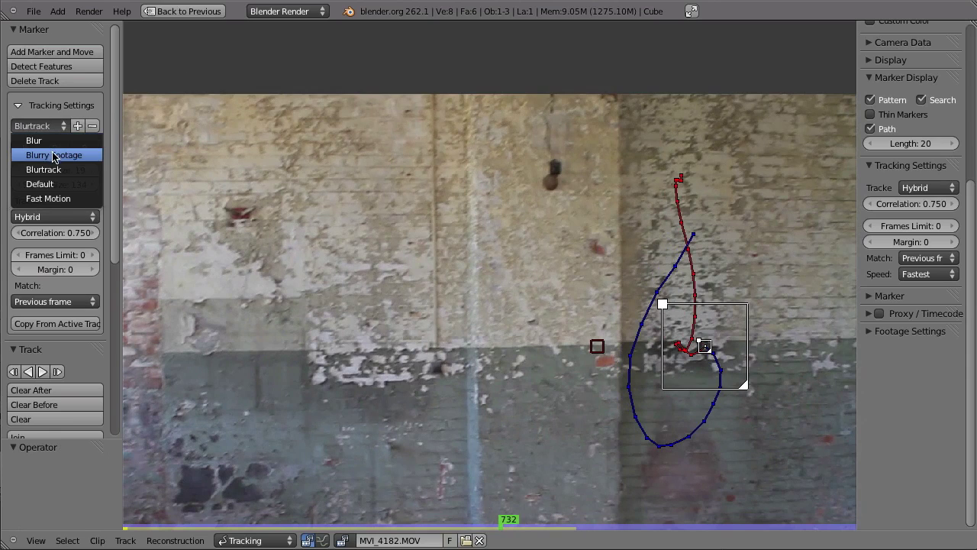
left_click(53, 155)
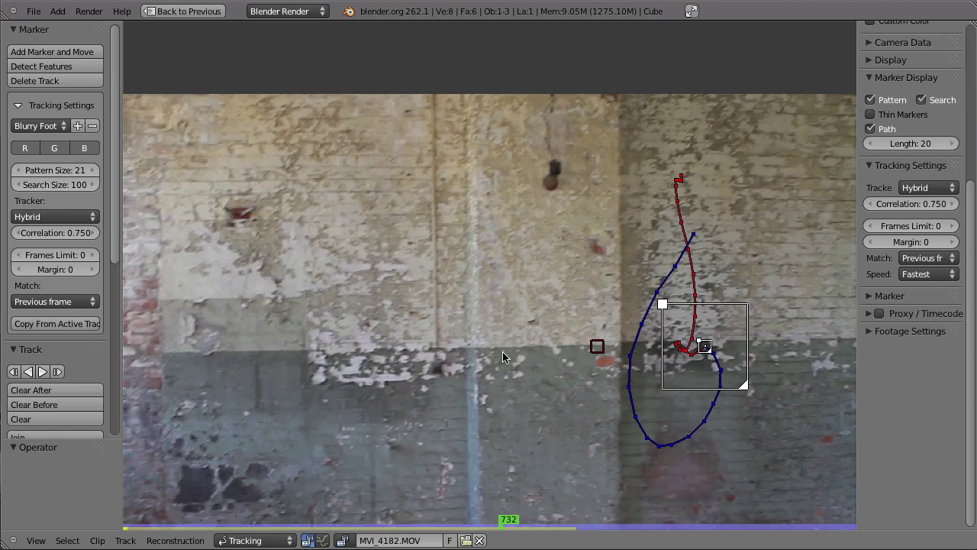
key("shift+Left")
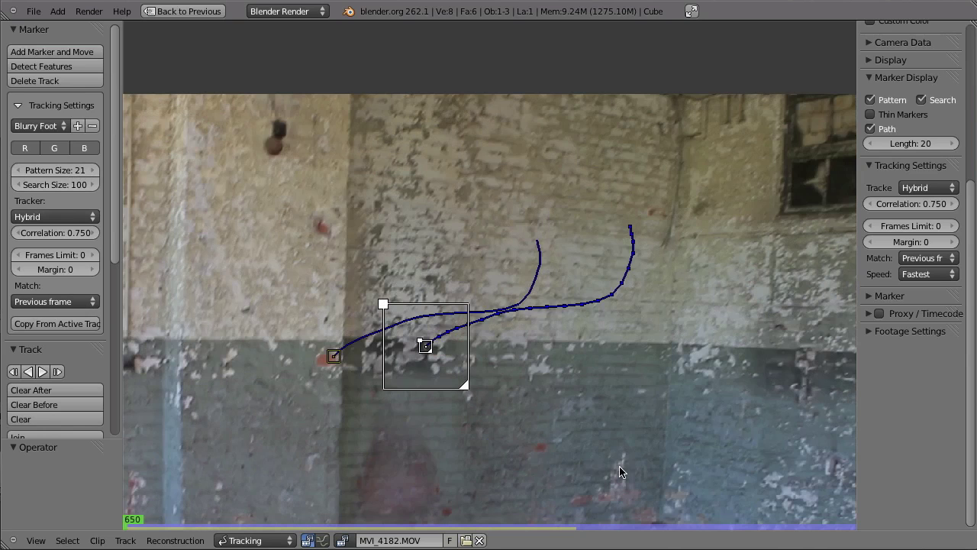
middle_click_drag(349, 432, 432, 335)
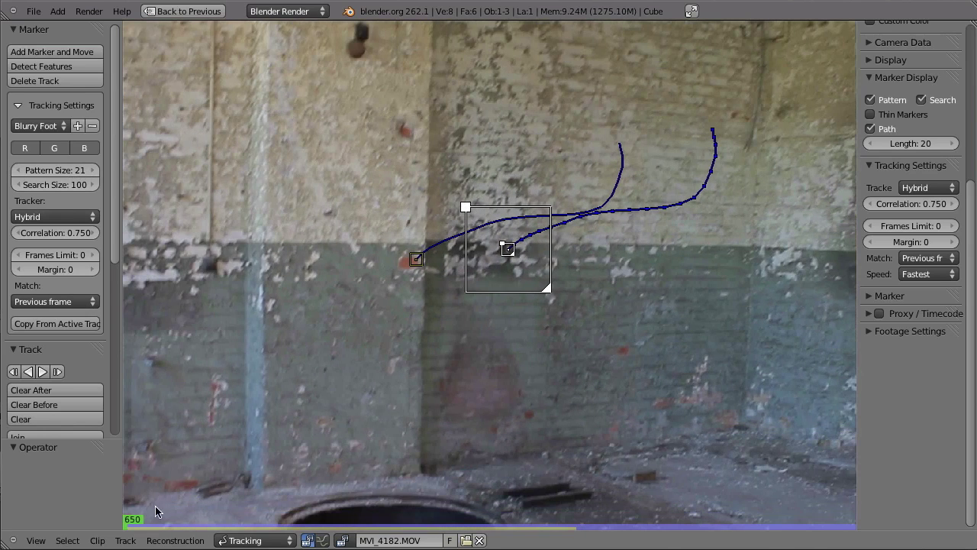
middle_click_drag(306, 429, 431, 335, "ctrl")
scroll(431, 341, "up", 2)
left_click_drag(399, 344, 319, 362, "ctrl")
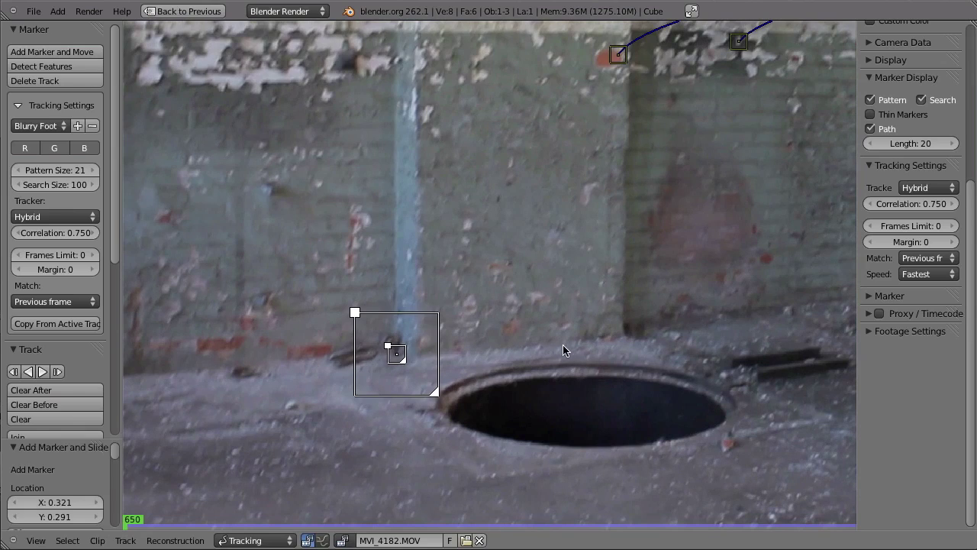
key("ctrl+t")
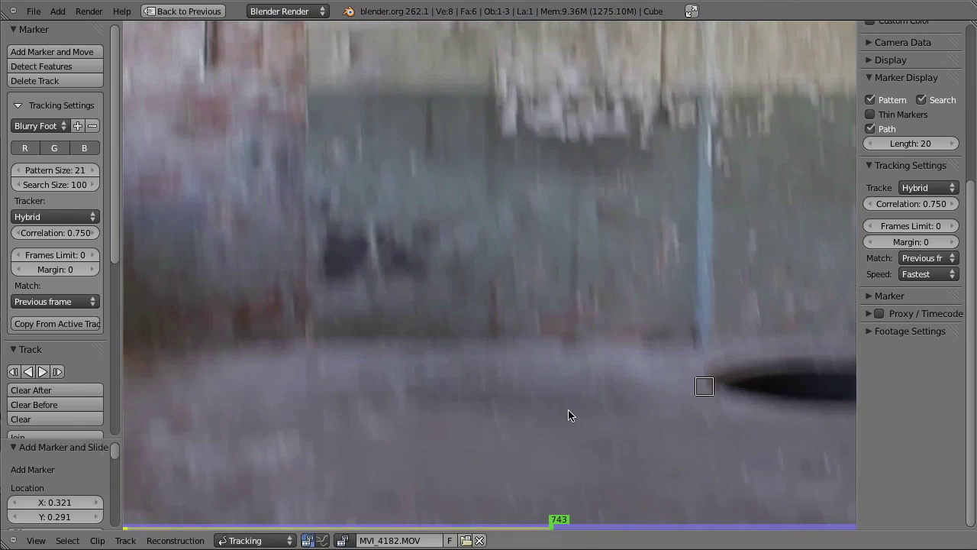
Check the pipe-foot marker's path around frame 741 and scrub back through the track to frame 650
mouse_move(557, 521)
left_mouse_down()
mouse_move(476, 523)
mouse_move(548, 516)
left_mouse_up()
middle_click_drag(624, 418, 418, 361)
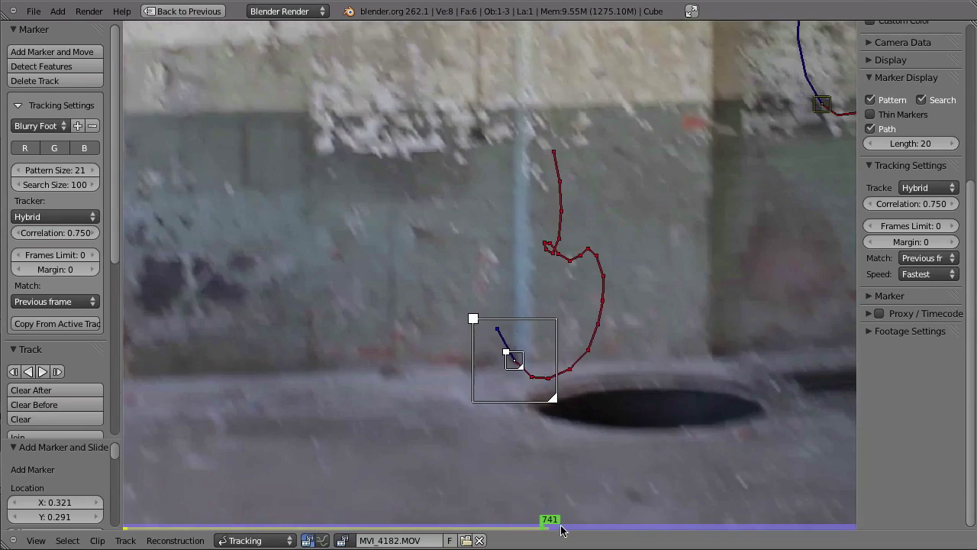
mouse_move(561, 530)
left_mouse_down()
mouse_move(588, 509)
mouse_move(547, 520)
mouse_move(130, 519)
left_mouse_up()
key("Left")
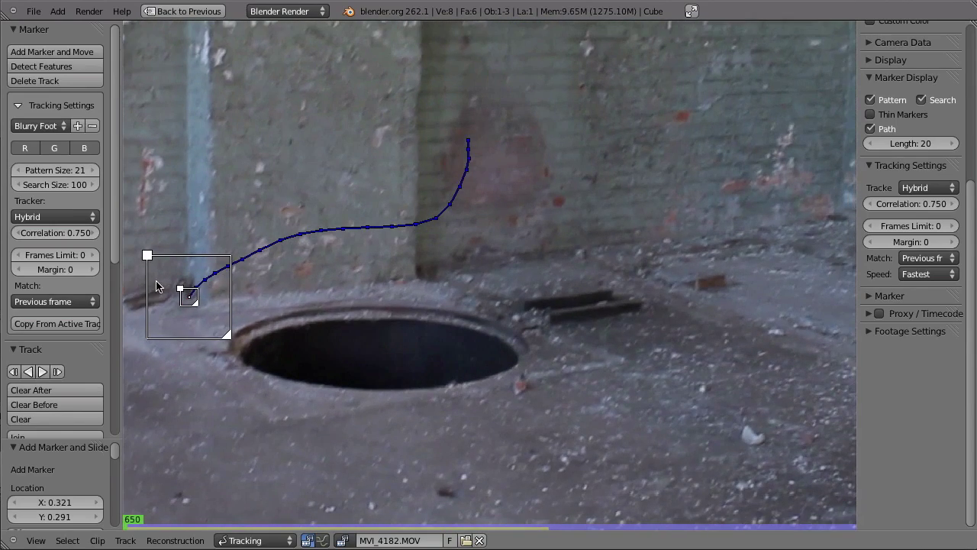
key("Left")
key("Left")
key("Left")
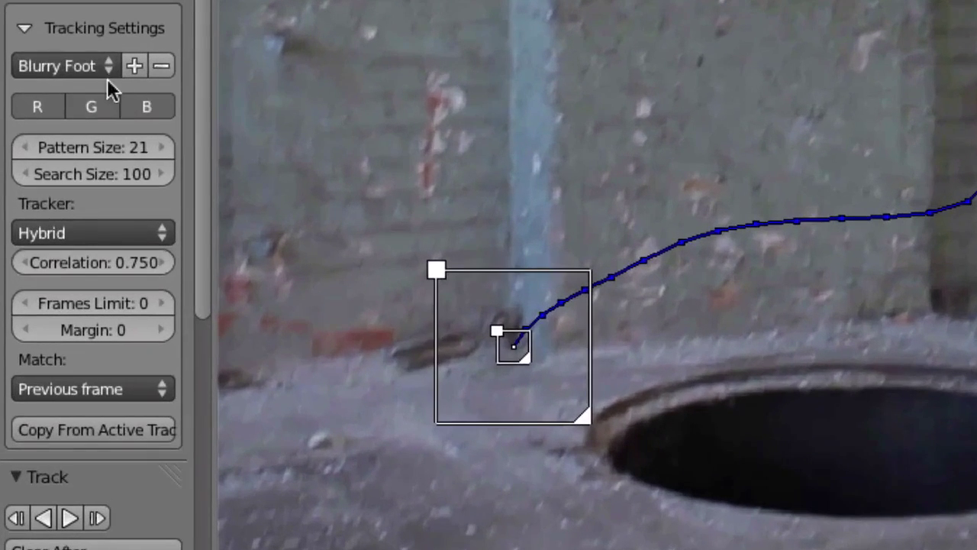
Load the Fast Motion tracking preset and add a marker at the wall corner's base behind the floor hole at frame 650, tracking it forward
left_click(41, 116)
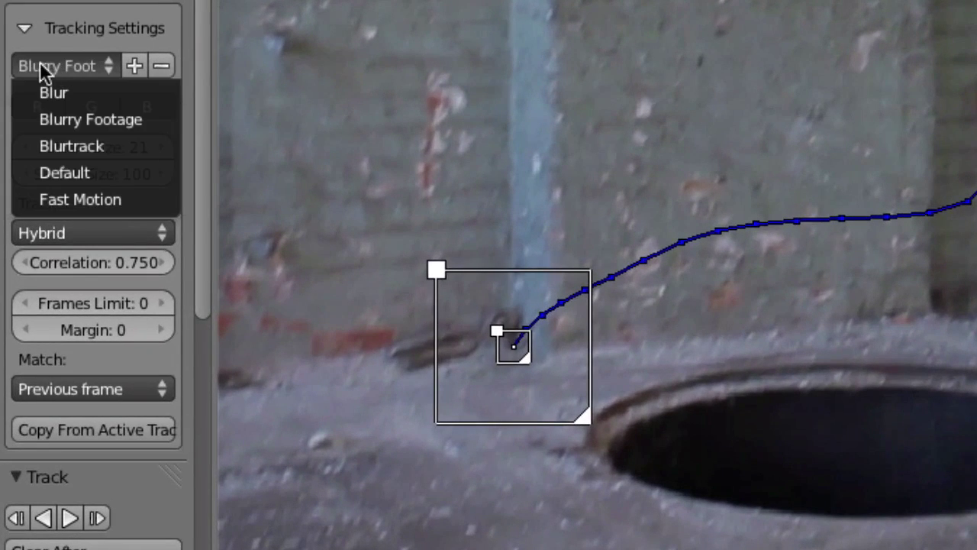
left_click(59, 200)
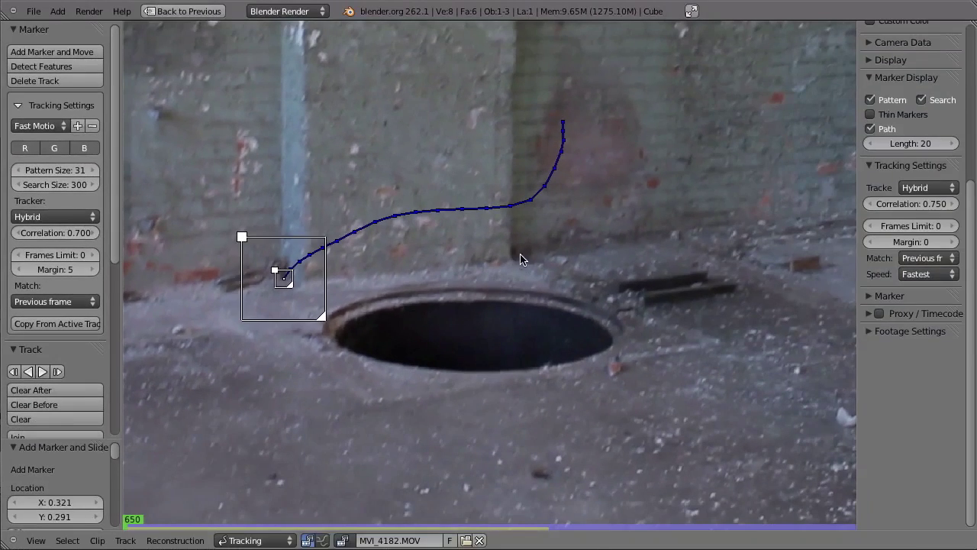
left_click(923, 317, "ctrl")
left_click_drag(516, 261, 514, 259)
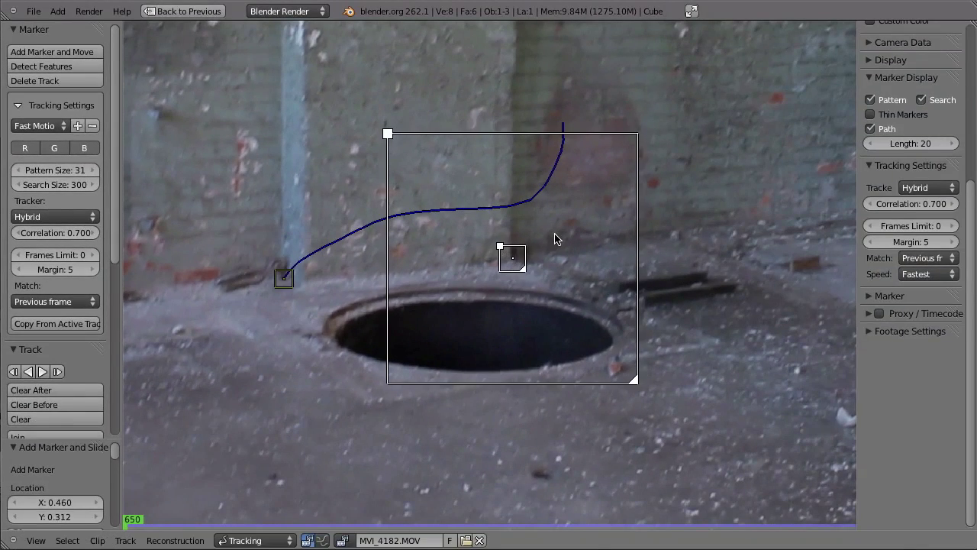
scroll(565, 324, "down", 1)
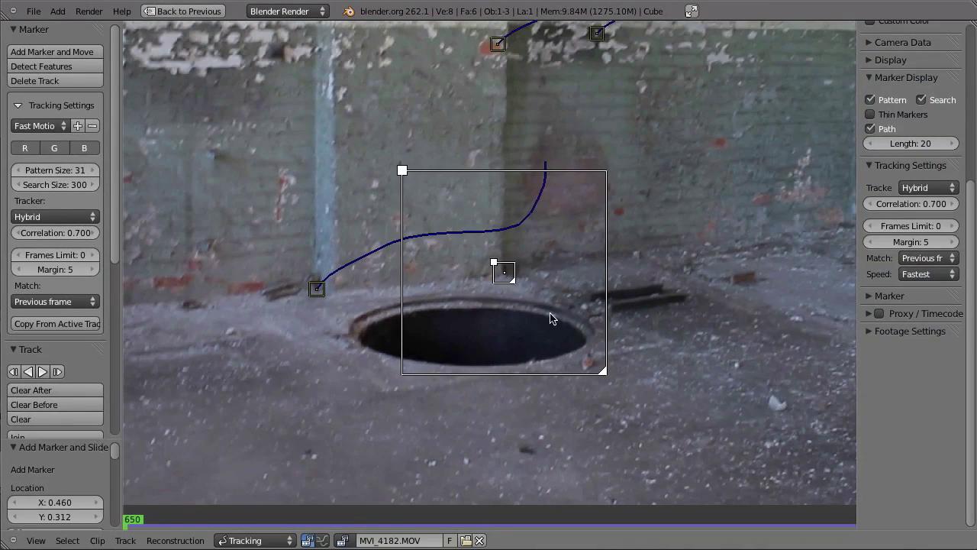
key("ctrl+t")
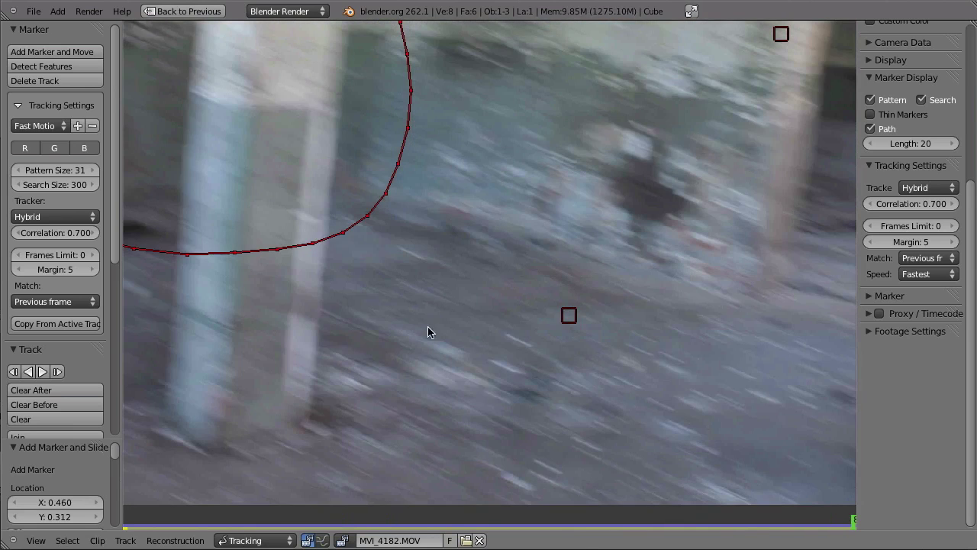
Scrub through the wall-corner marker's track from the last frame back to frame 650 to check how well it follows
middle_click_drag(238, 327, 543, 307)
mouse_move(469, 316)
middle_mouse_down("ctrl")
mouse_move(500, 280)
mouse_move(517, 285)
middle_mouse_up("ctrl")
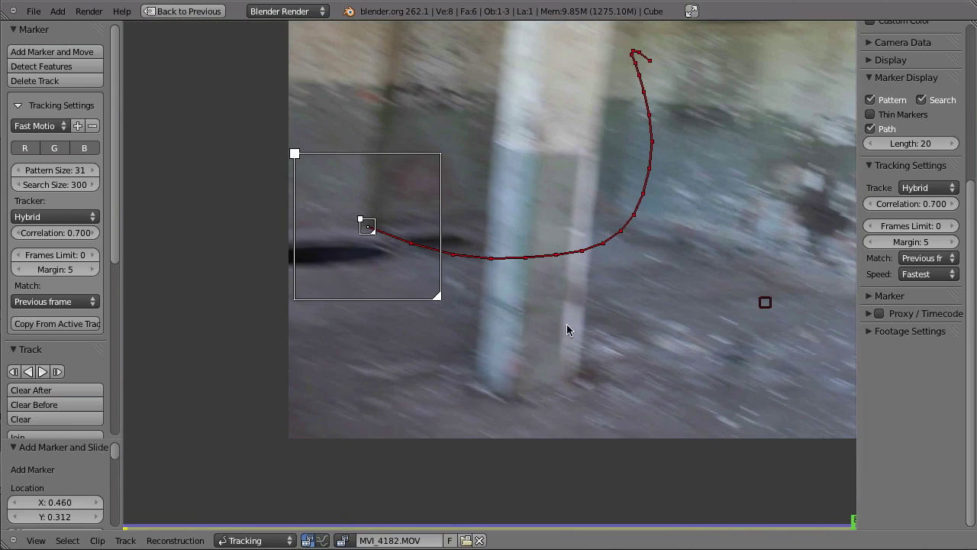
left_click_drag(854, 527, 193, 522)
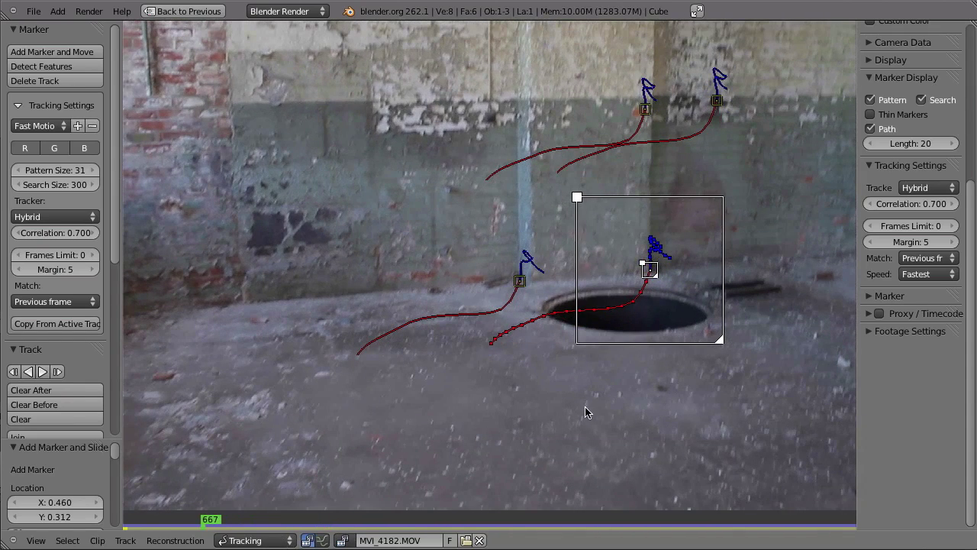
left_click_drag(214, 519, 352, 476)
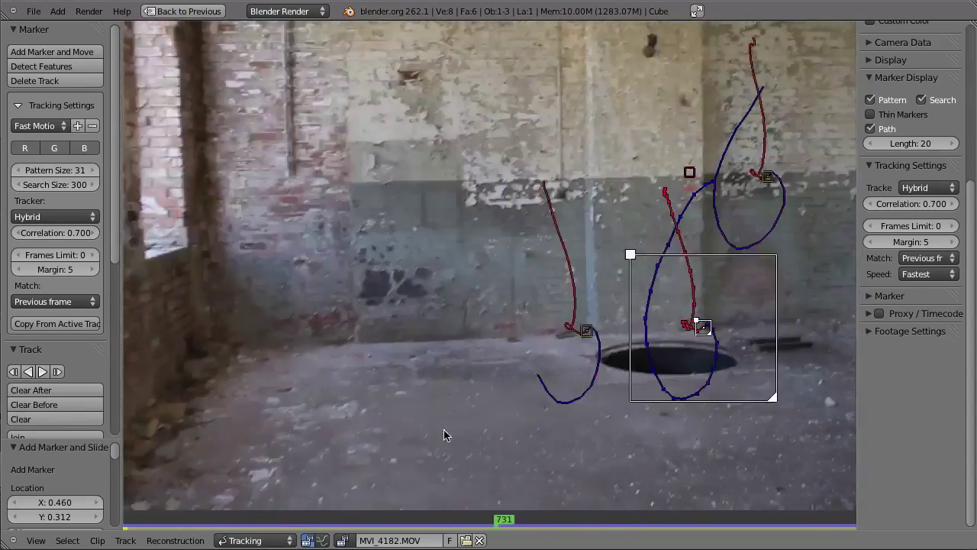
left_click_drag(444, 429, 123, 486)
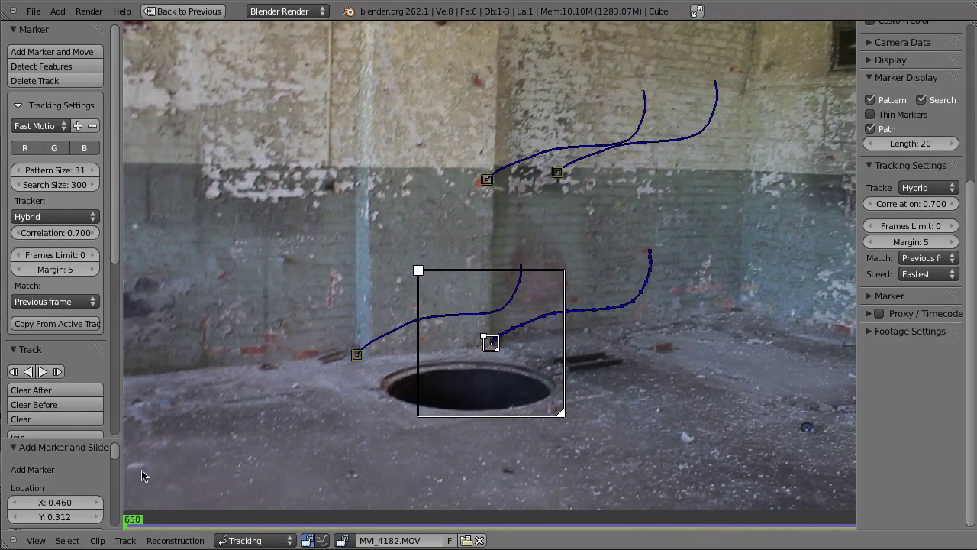
Load the Blurry Footage preset again and place a marker on the floor in front of the hole at frame 650, tracking it forward
left_click(39, 126)
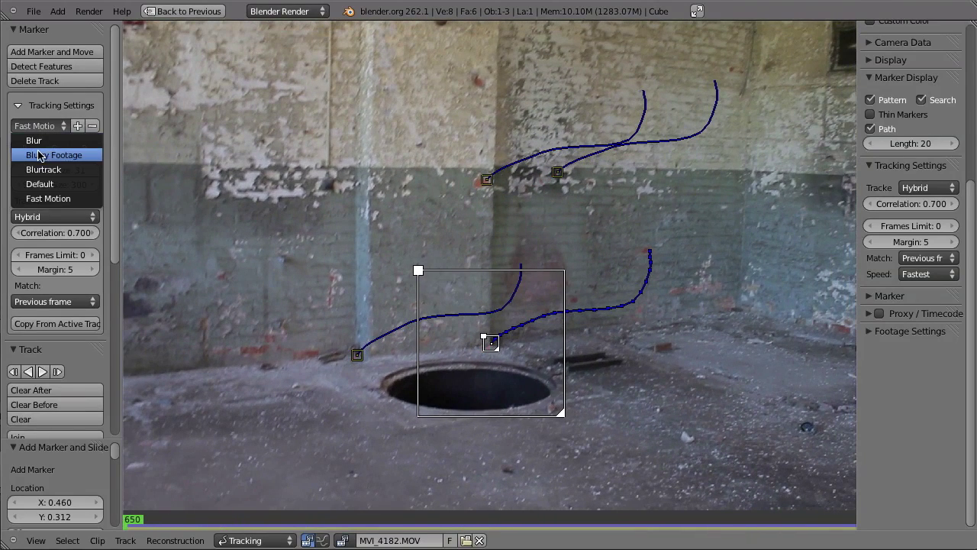
left_click(39, 156)
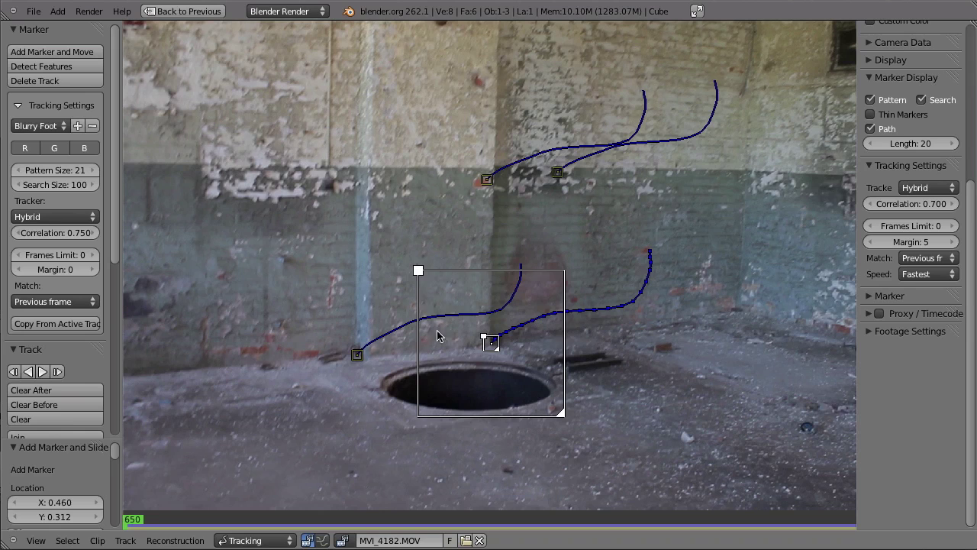
middle_click_drag(442, 410, 475, 282)
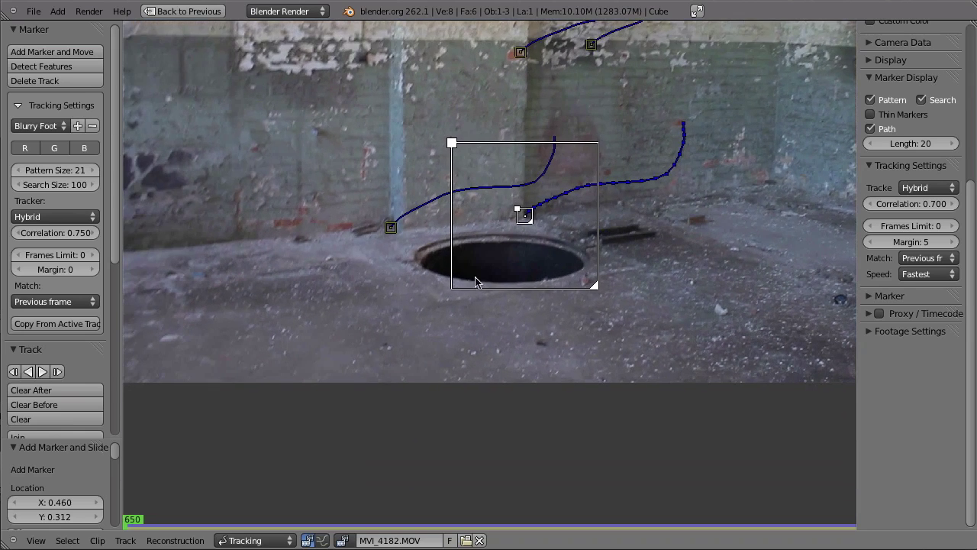
left_click(389, 346, "ctrl")
key("g")
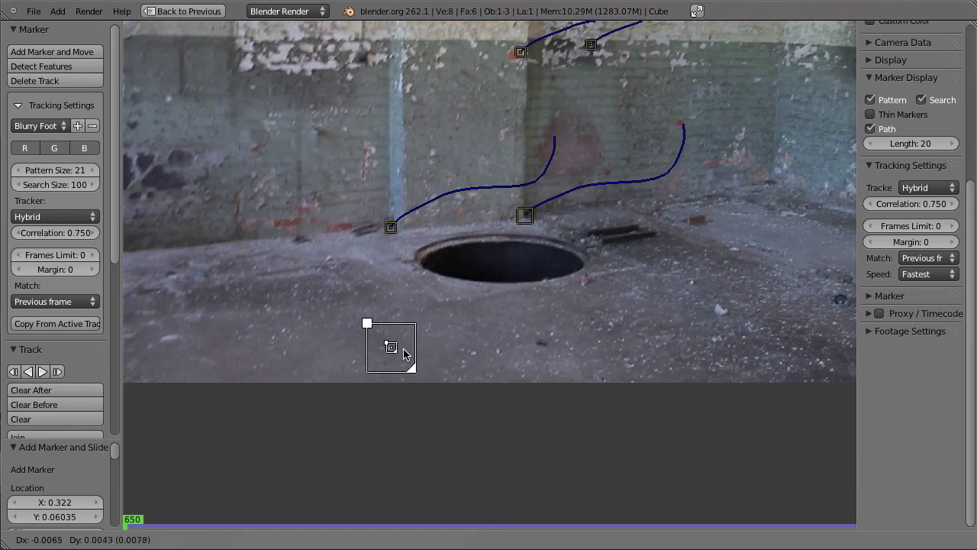
left_click(395, 353)
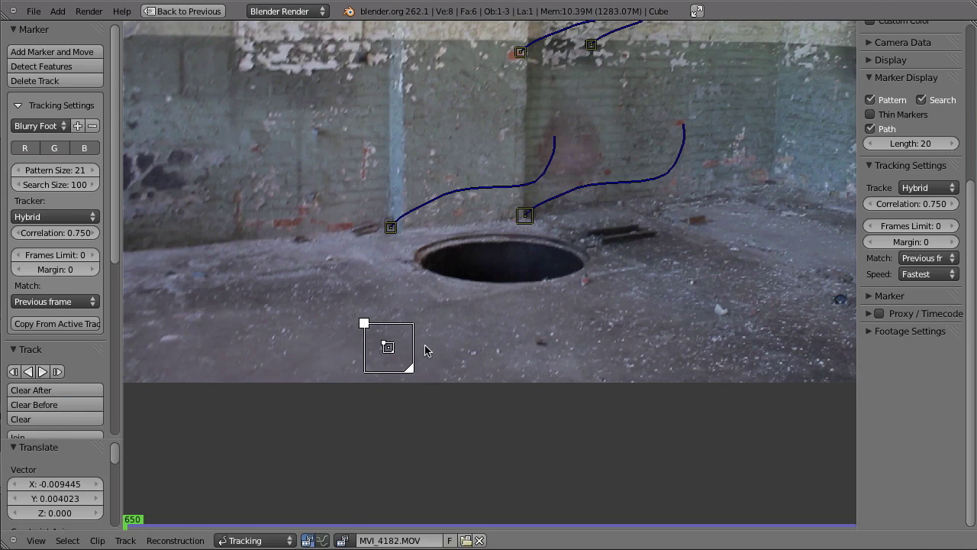
key("ctrl+t")
Return to frame 695 and enlarge the new floor marker about 2.23 times
key("Left")
key("Left")
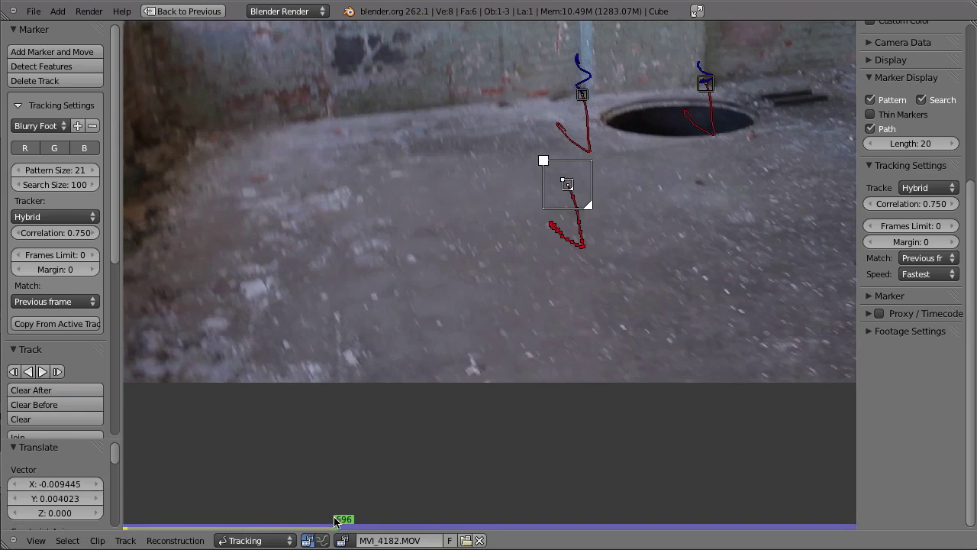
middle_click_drag(542, 261, 491, 348)
scroll(527, 275, "up", 2)
key("s")
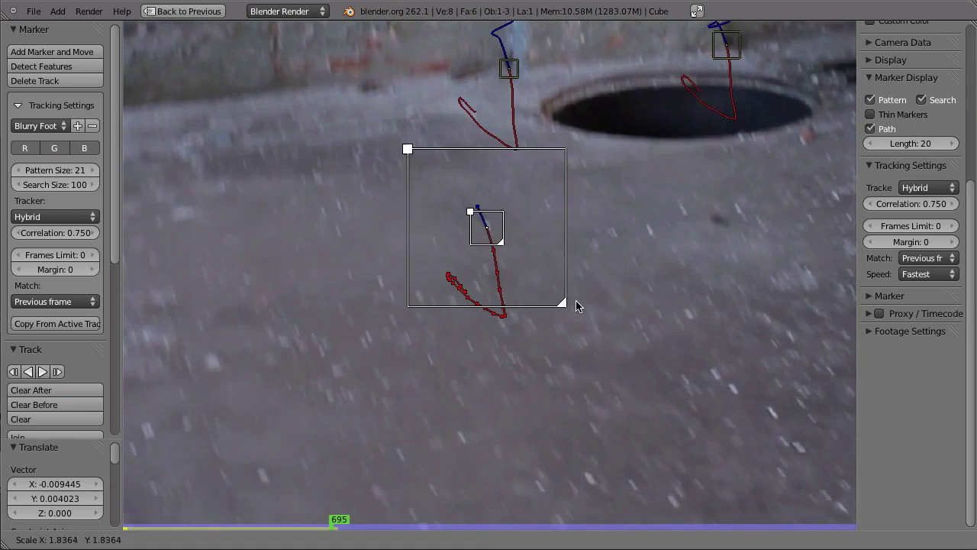
left_click(577, 320)
Realign the floor marker with its feature at frames 697 and 725, tracking forward after each correction
key("Right")
key("Right")
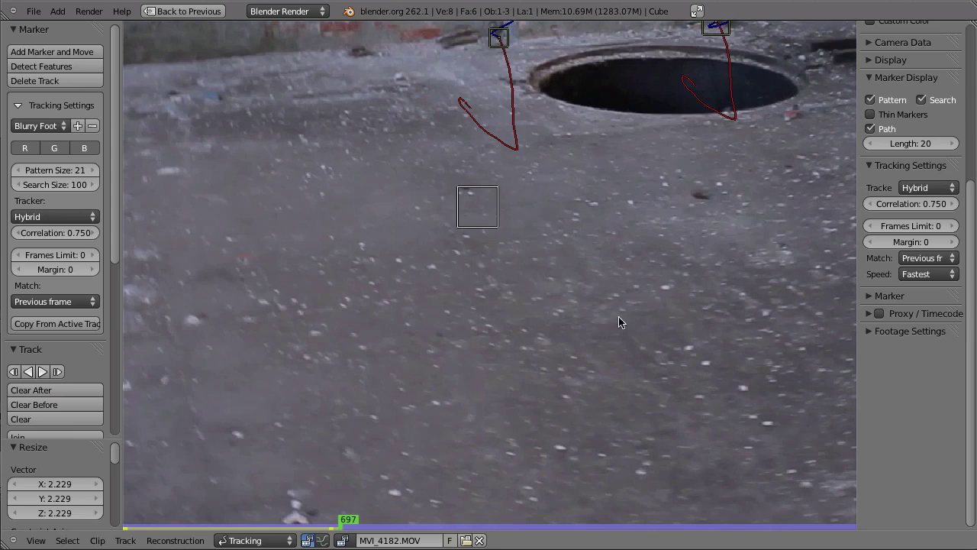
key("g")
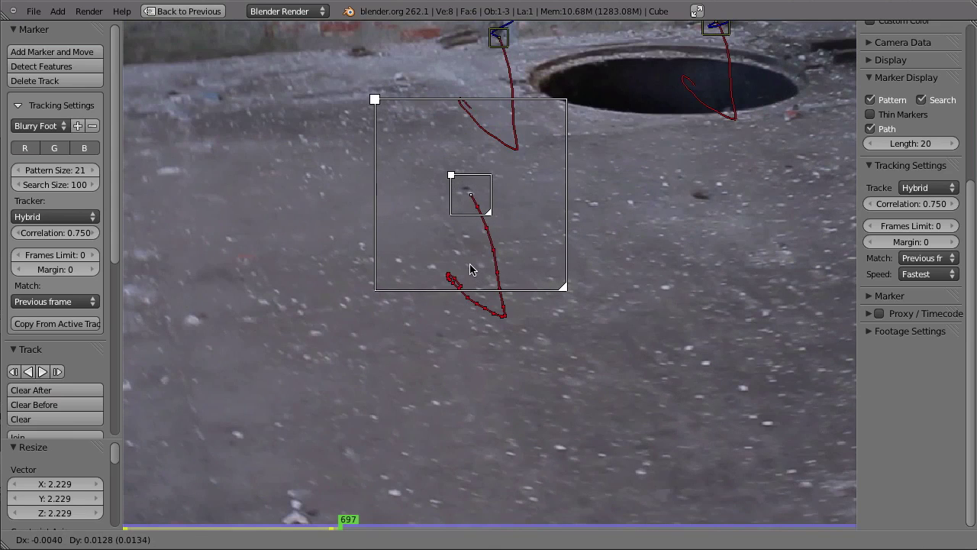
left_click(470, 269)
key("ctrl+t")
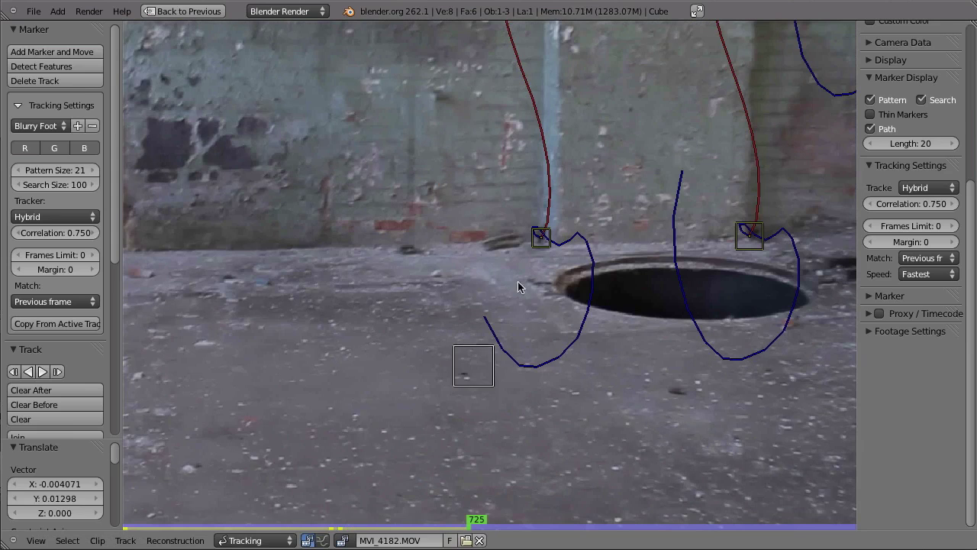
key("g")
left_click(482, 381)
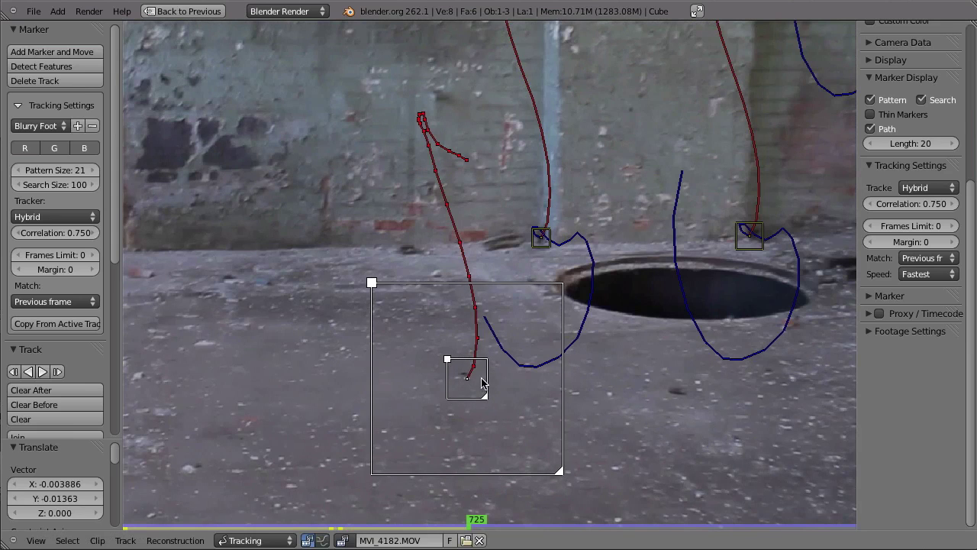
key("ctrl+t")
Reposition the floor marker where tracking stops again, enlarge its search area, and continue the track
key("g")
left_click(526, 404)
middle_click_drag(607, 469, 534, 367)
left_click_drag(534, 367, 590, 422)
key("ctrl+shift+t")
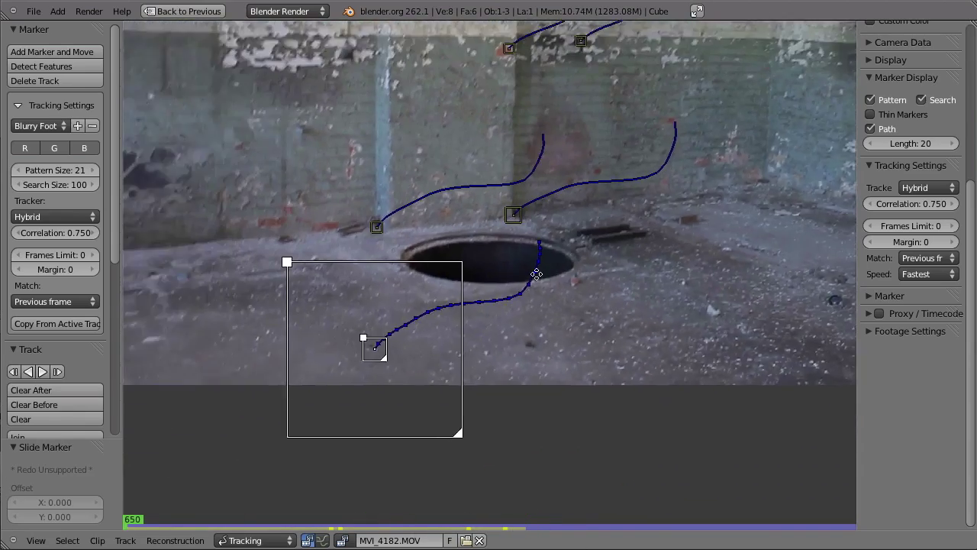
Add a marker on the white fragment lying on the floor beyond the hole at frame 650 and track it forward
left_click(549, 237, "ctrl")
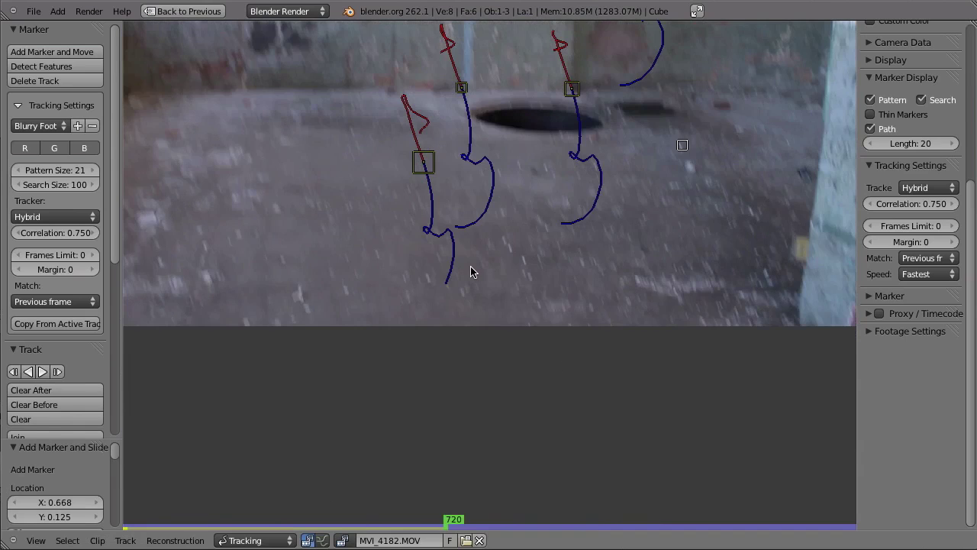
key("Left")
key("Left")
key("Left")
key("Left")
key("Left")
key("Left")
key("Left")
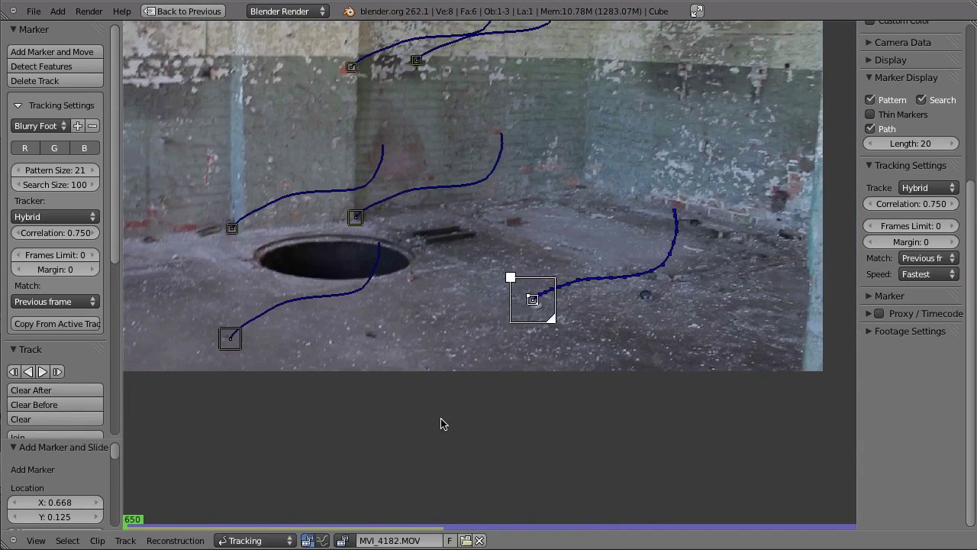
With the tracking speed set to Double, add a marker on the teal wall beside the room's inner corner at frame 650 and lock the view to it
left_click(927, 273)
left_click(908, 243)
middle_click_drag(481, 278, 579, 396)
middle_click_drag(476, 326, 428, 303)
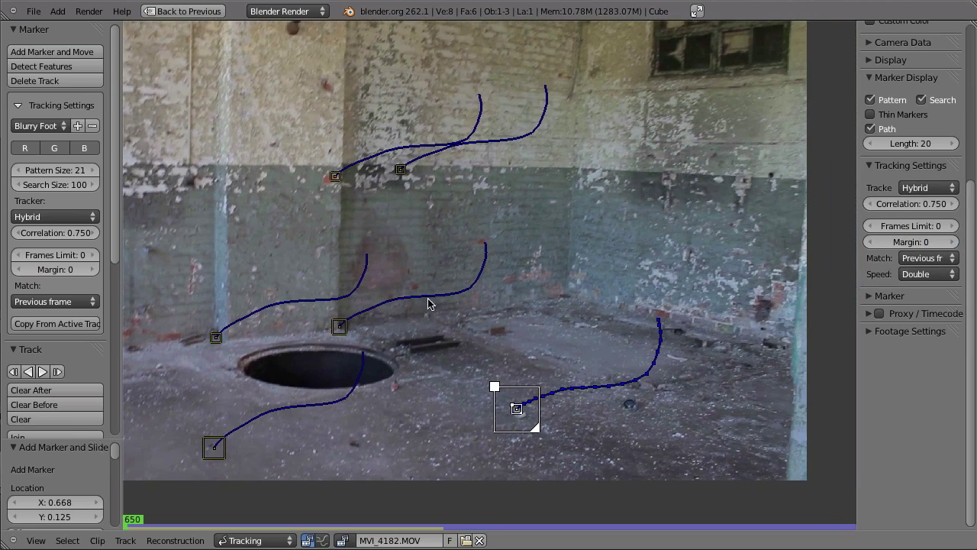
left_click(563, 298, "ctrl")
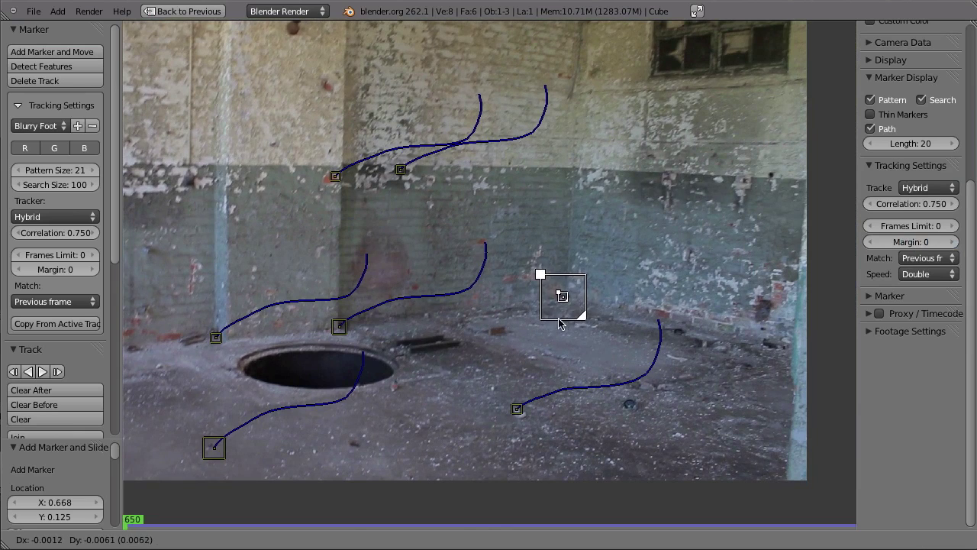
key("l")
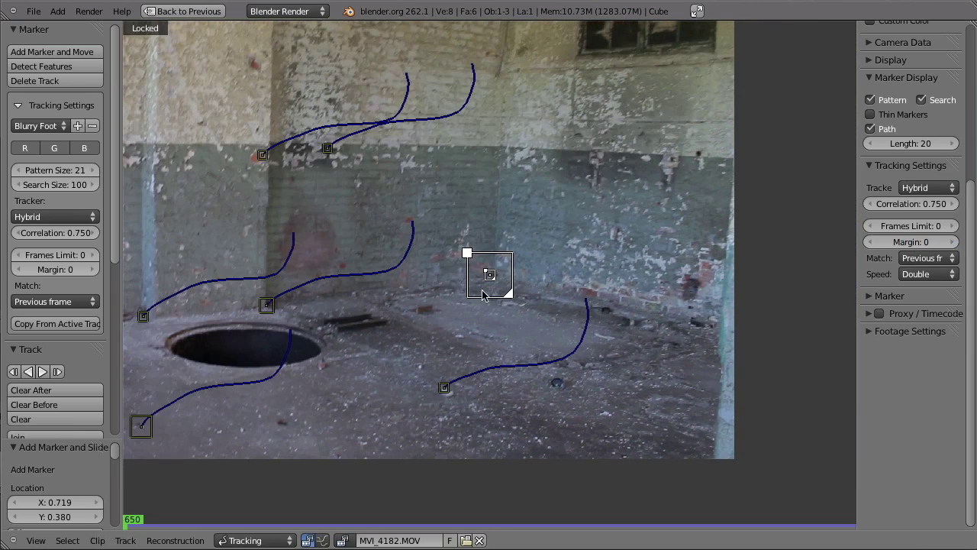
Track the marker beside the room's inner corner forward, inspect its path around frame 662, and return to frame 650
key("ctrl+t")
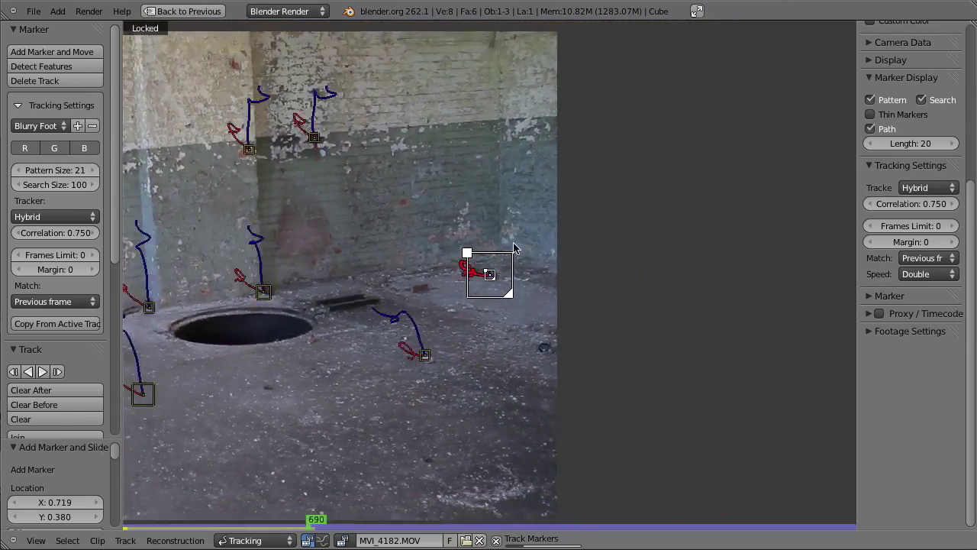
middle_click_drag(490, 298, 491, 479, "ctrl")
mouse_move(465, 523)
left_mouse_down()
mouse_move(135, 546)
mouse_move(207, 545)
mouse_move(187, 526)
left_mouse_up()
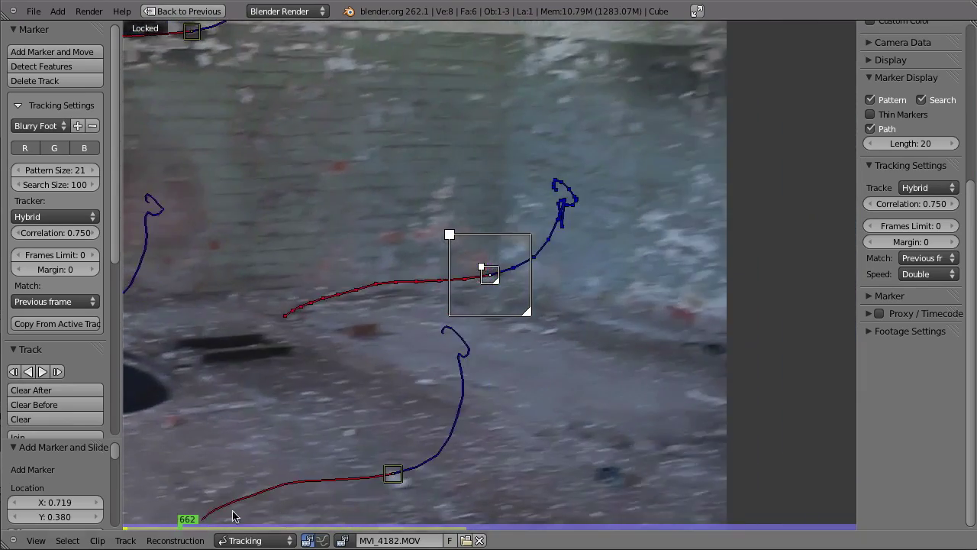
scroll(462, 410, "up", 5)
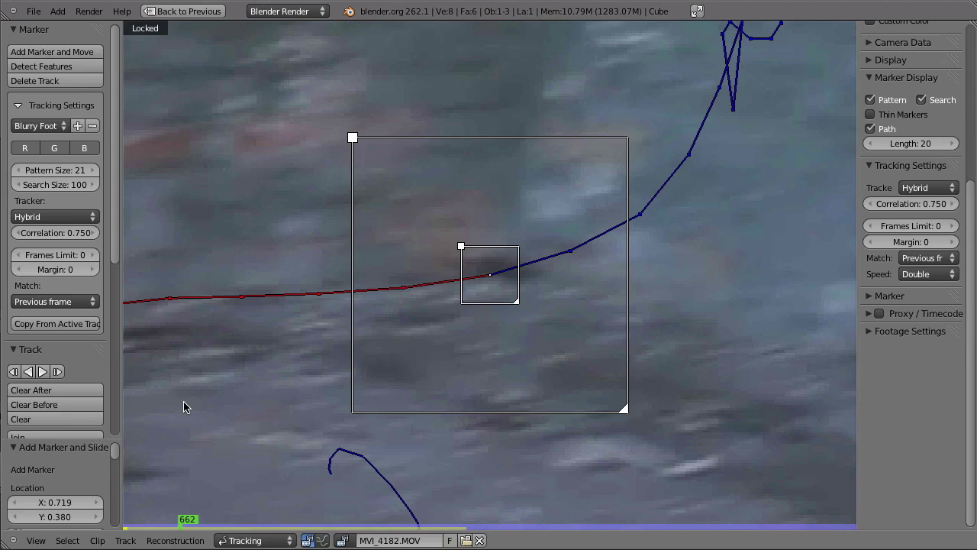
key("shift+Left")
scroll(546, 290, "down", 2)
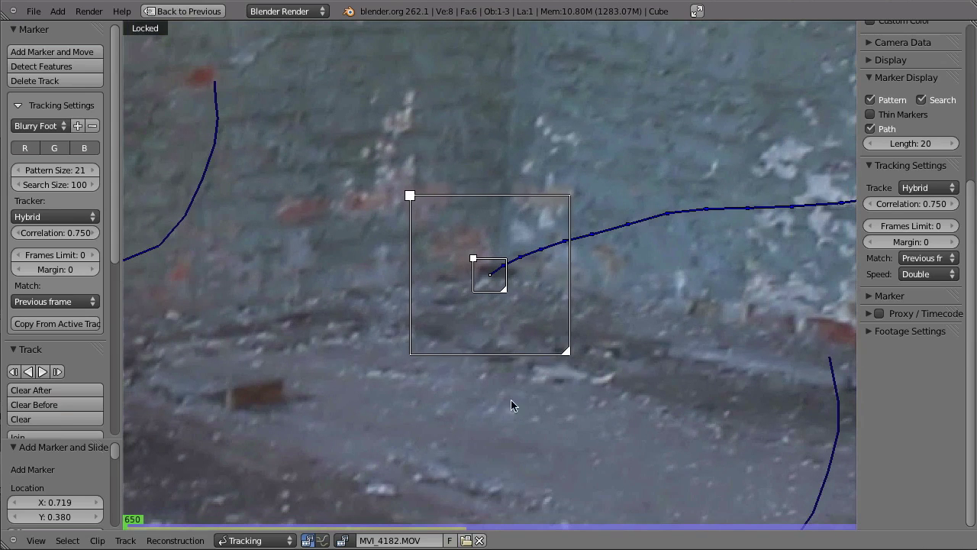
scroll(498, 403, "down", 2)
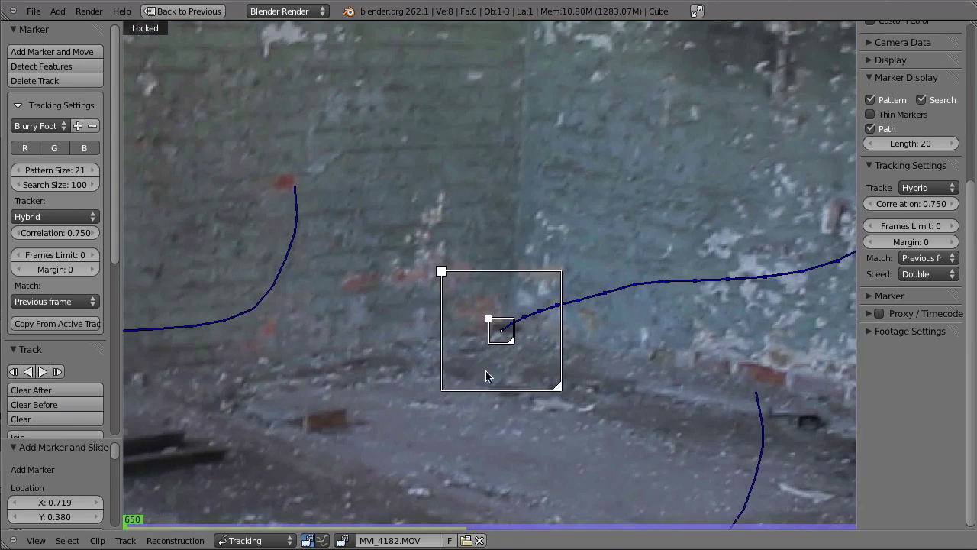
Shift the corner marker's search area upward at frame 650 and slightly down at frame 695, tracking forward after each adjustment
mouse_move(441, 271)
left_mouse_down()
mouse_move(441, 225)
mouse_move(442, 236)
left_mouse_up()
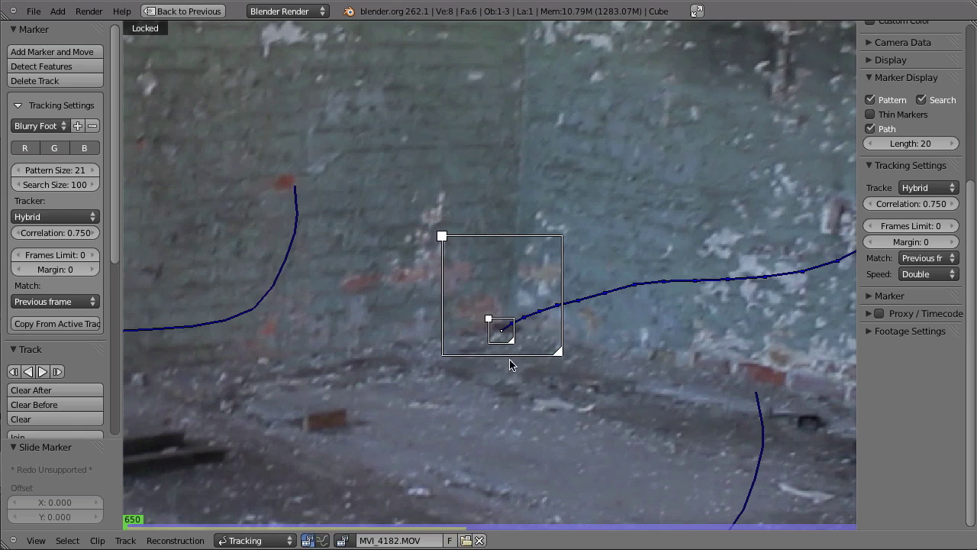
key("ctrl+t")
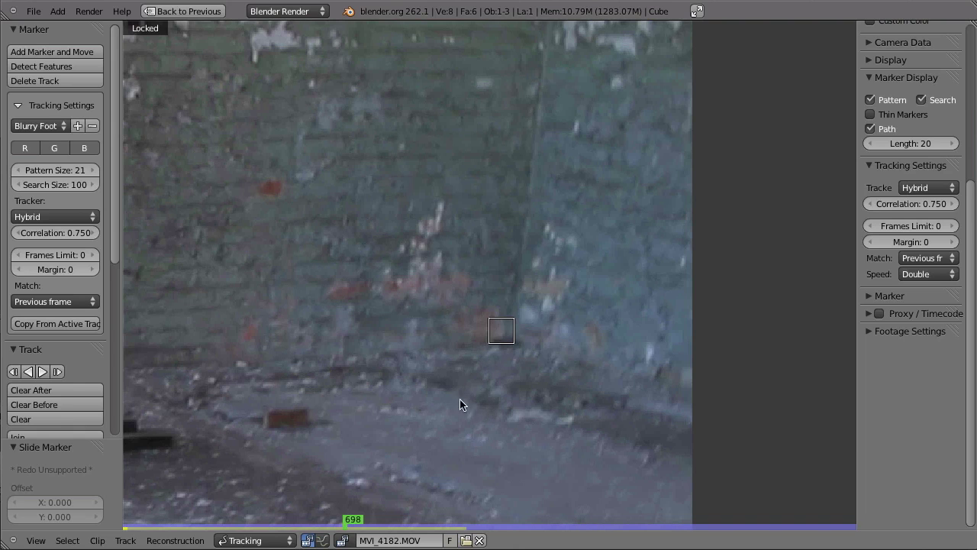
key("shift+Left")
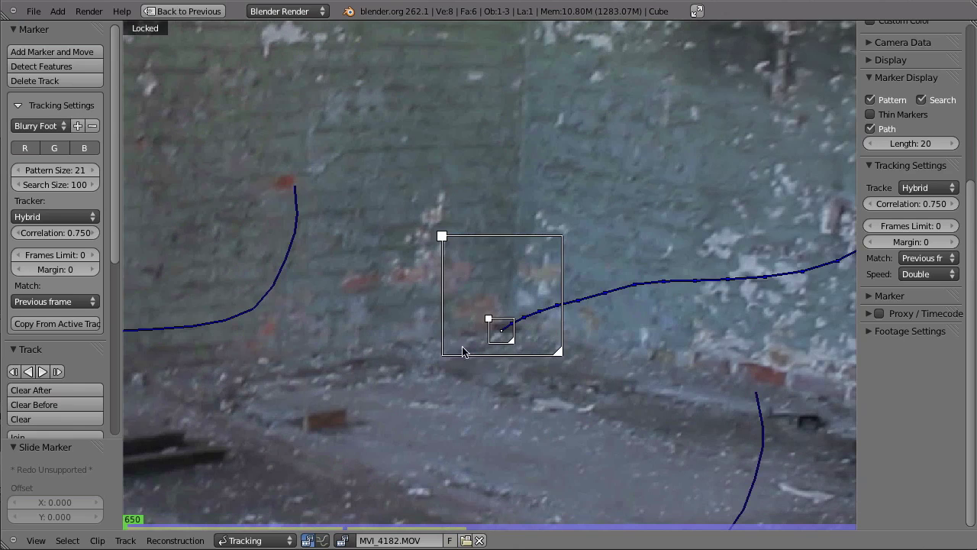
left_click_drag(152, 526, 329, 505)
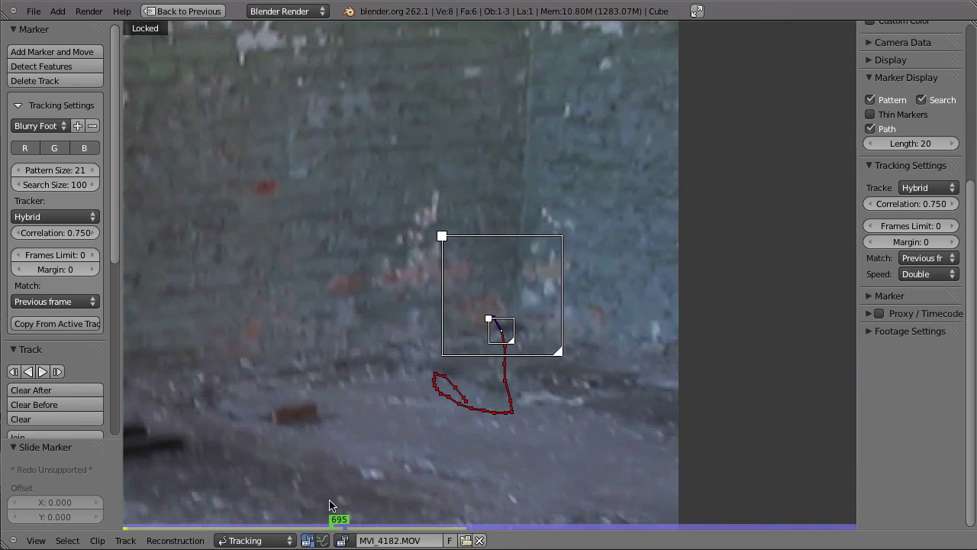
left_click_drag(441, 236, 441, 249)
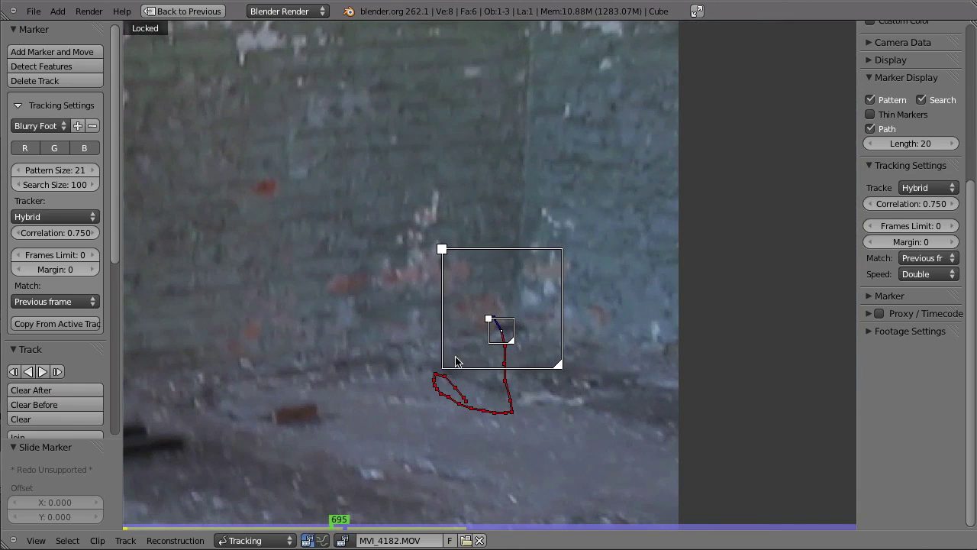
key("ctrl+t")
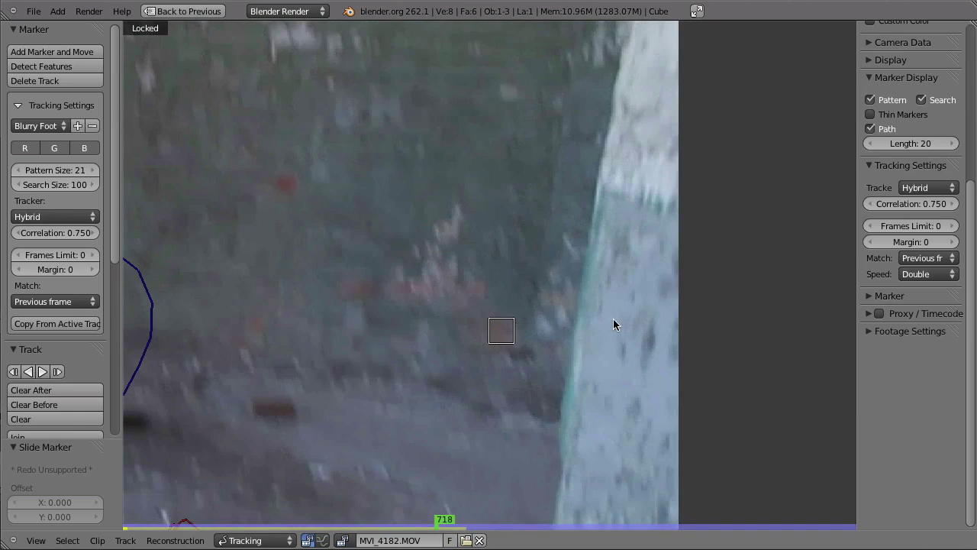
Realign the corner marker with its feature at frames 718 and 719, and track it frame by frame to frame 723
key("g")
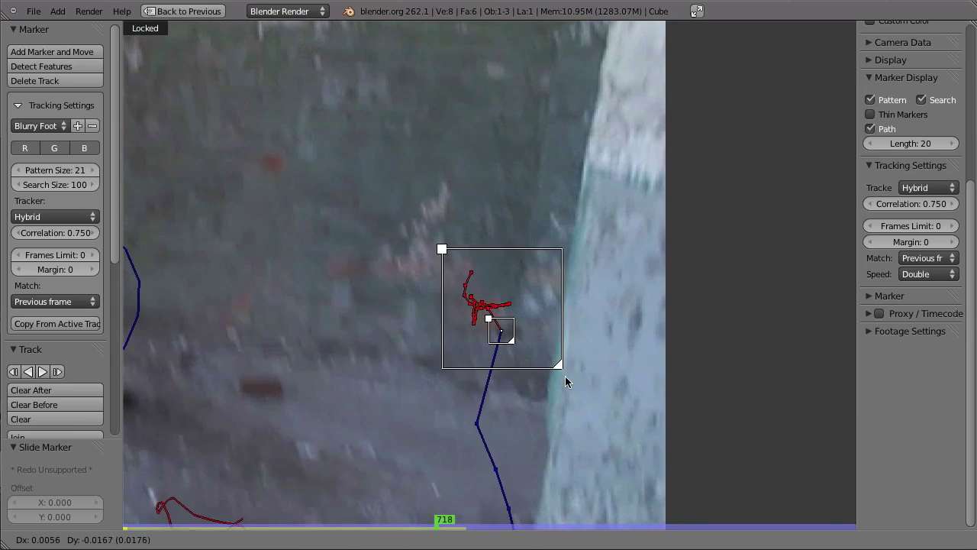
left_click(565, 378)
key("alt+Right")
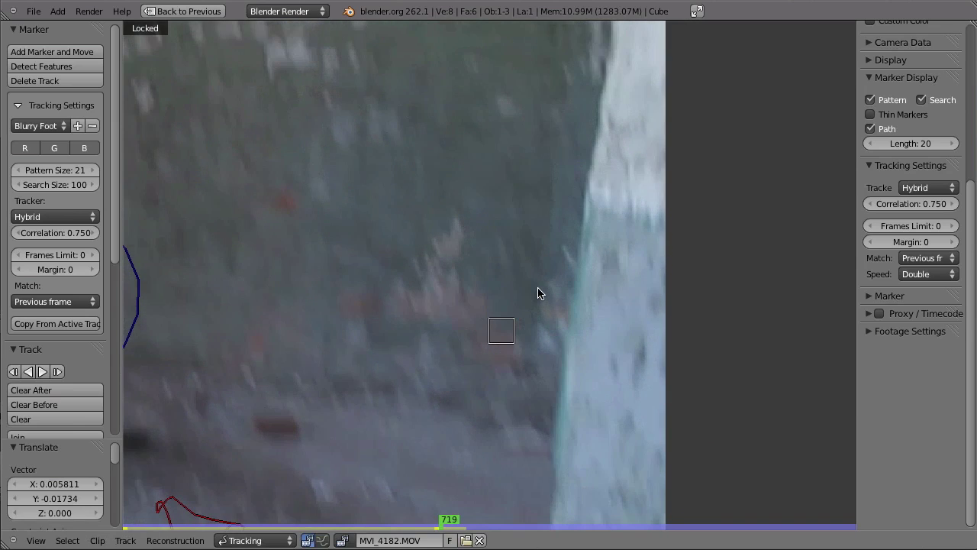
key("g")
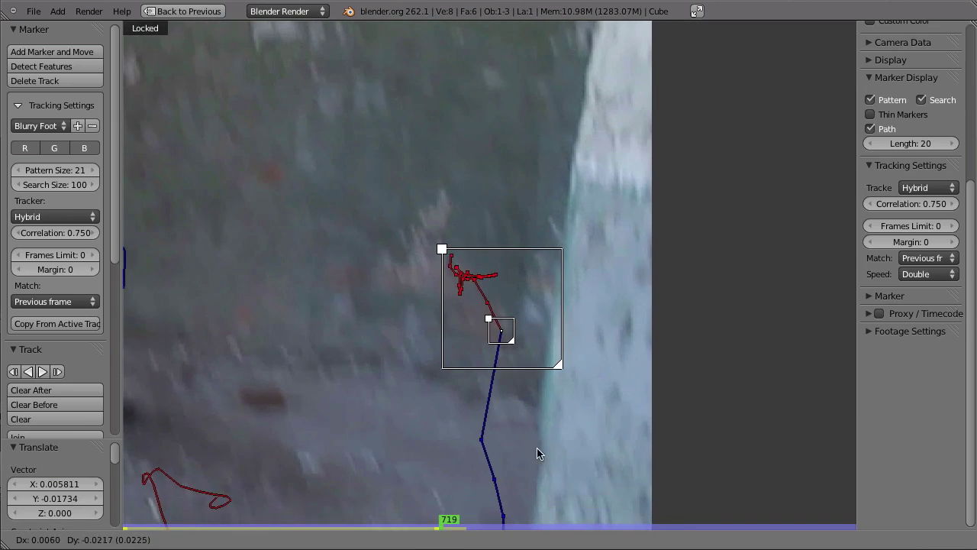
left_click(563, 531)
middle_click_drag(534, 414, 531, 407)
right_click_drag(530, 407, 530, 406)
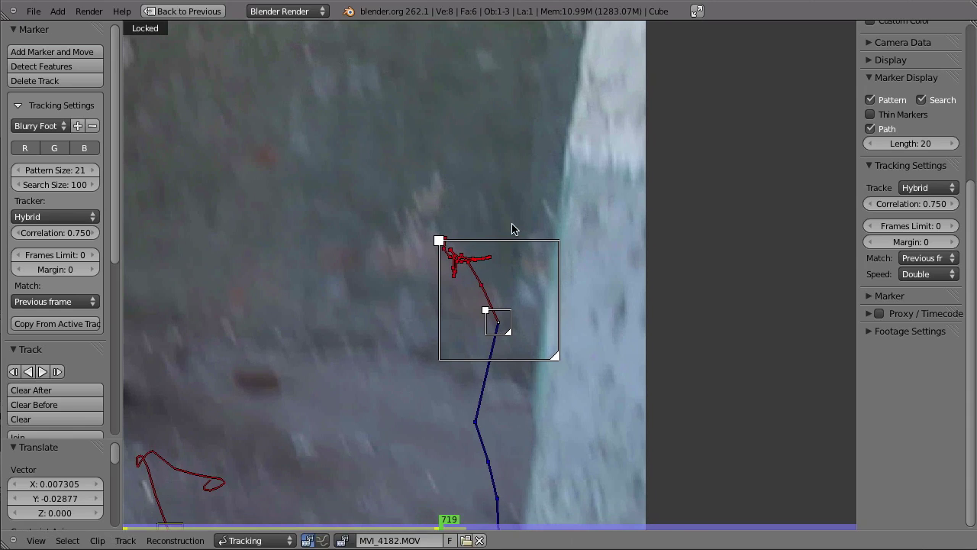
key("alt+Right")
key("alt+Right")
key("alt+Right")
key("alt+Right")
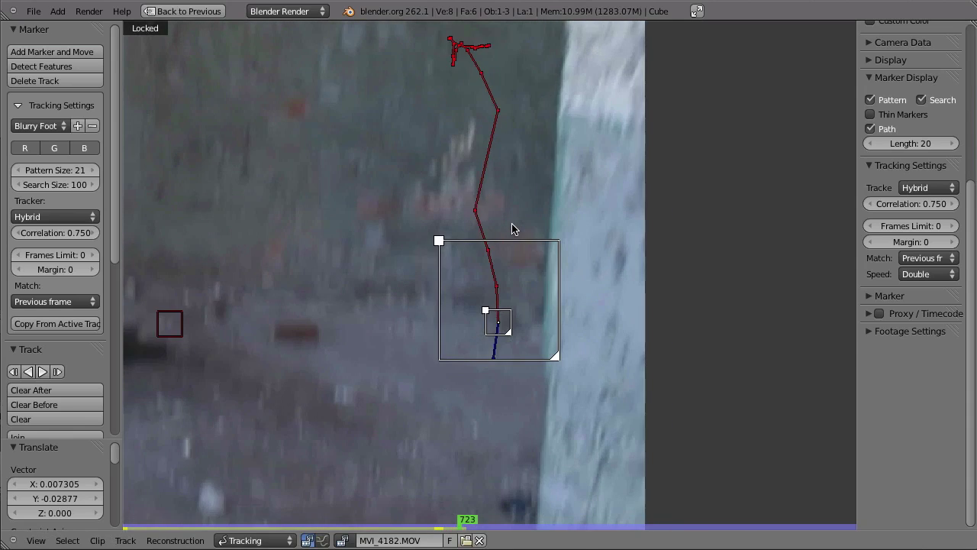
At frame 650, add a marker on the teal paint's upper edge near the inner corner and track it forward
key("ctrl+shift+Left")
scroll(499, 361, "down", 4)
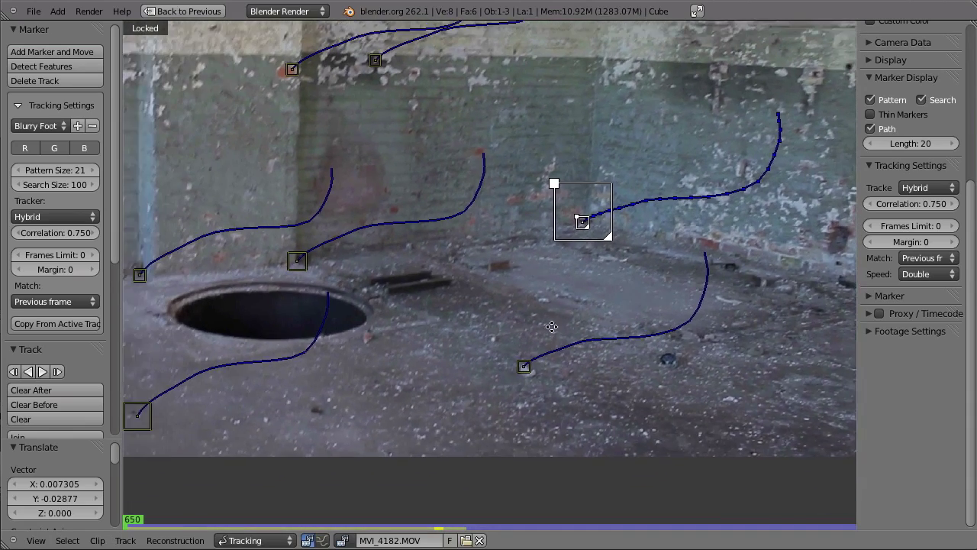
middle_click_drag(552, 326, 545, 340, "ctrl")
middle_click_drag(624, 97, 620, 204)
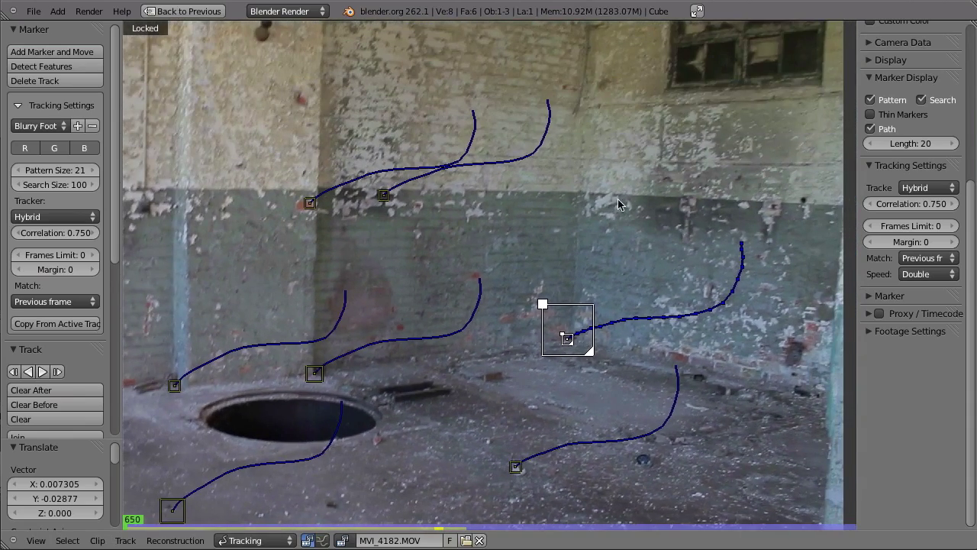
left_click(611, 202, "ctrl")
key("g")
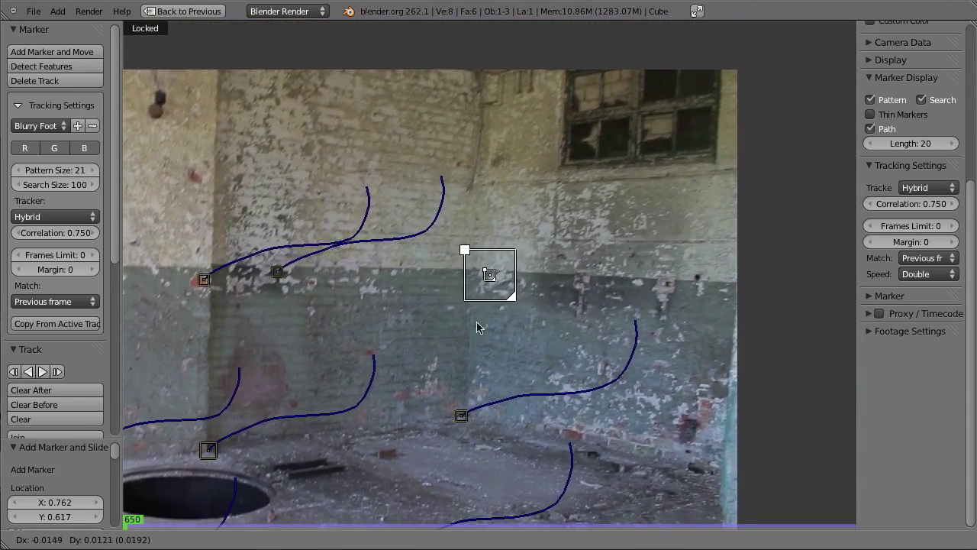
left_click(421, 345)
key("ctrl+t")
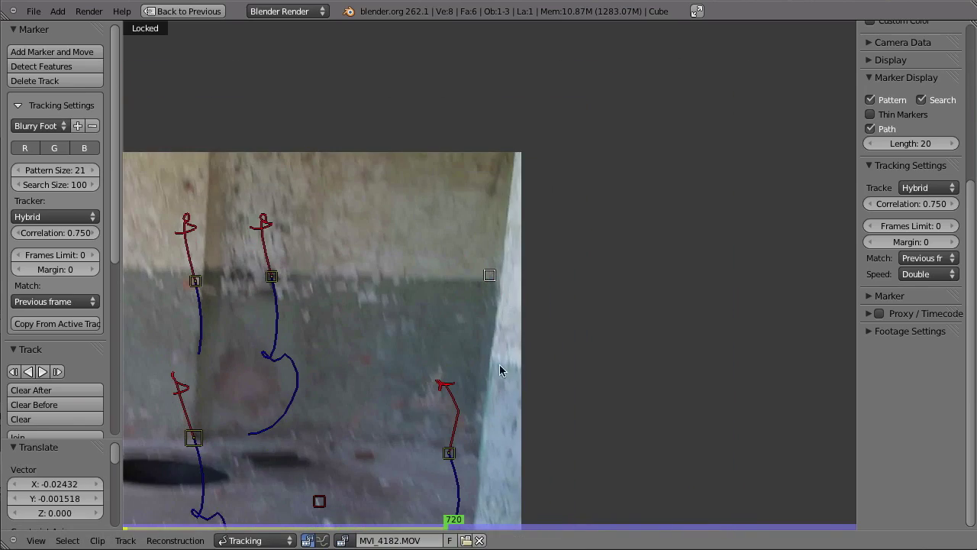
At frame 650, add a marker at the wall's base to the left of the pale blue stripe and track it forward
middle_click_drag(521, 348, 572, 254)
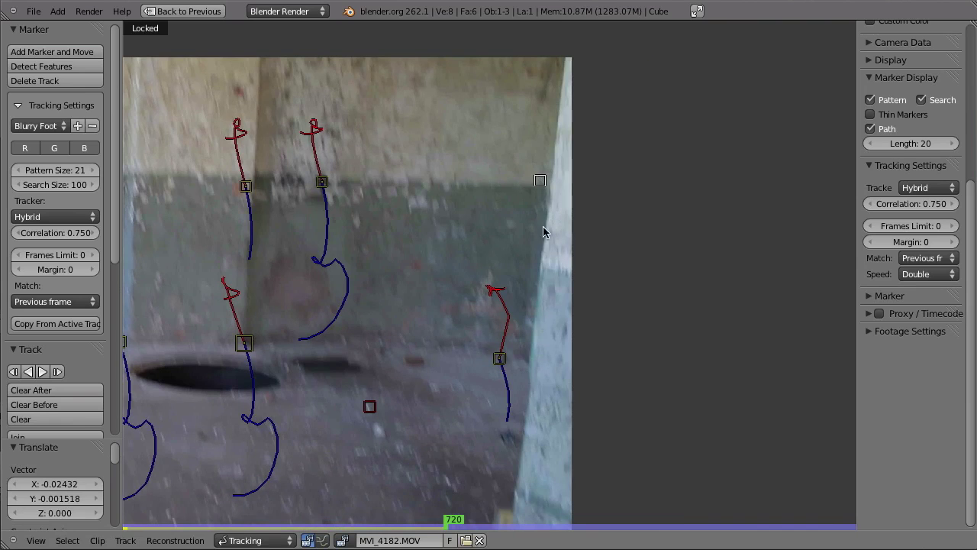
scroll(458, 386, "down", 3)
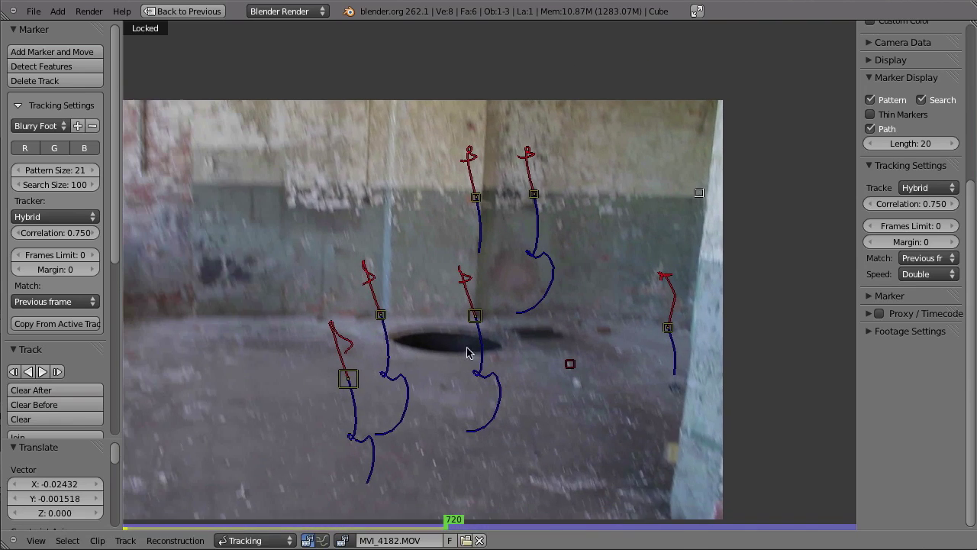
key("shift+Left")
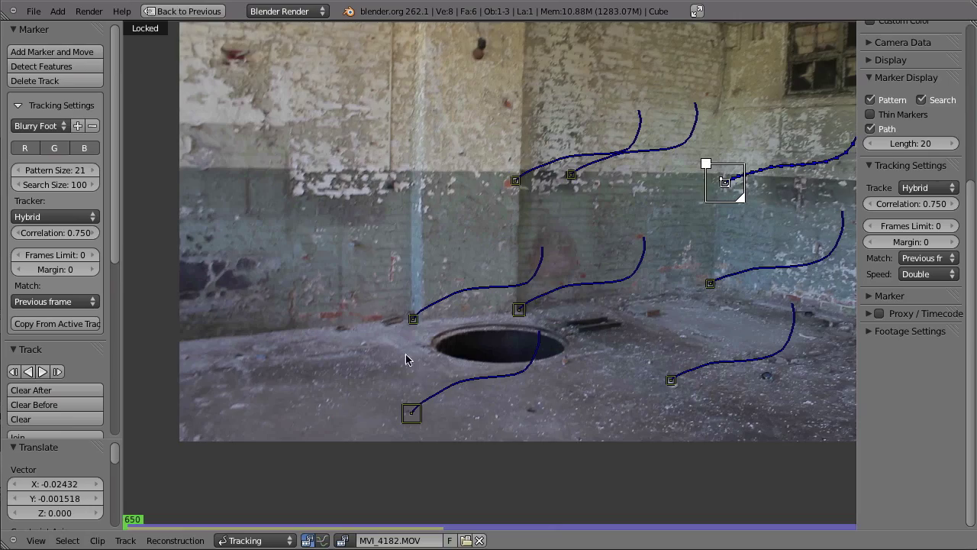
middle_click_drag(347, 279, 362, 232)
left_click(354, 277, "ctrl")
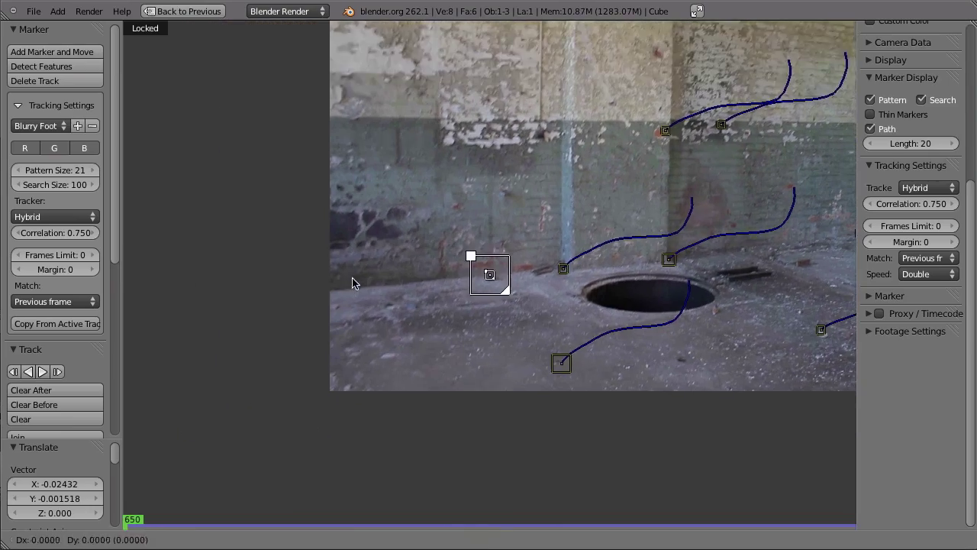
key("ctrl+t")
Find where the wall-base marker drifts, realign it with its feature at frame 725, and track forward again
left_click_drag(509, 527, 469, 523)
scroll(488, 525, "up", 3)
key("Left")
key("Left")
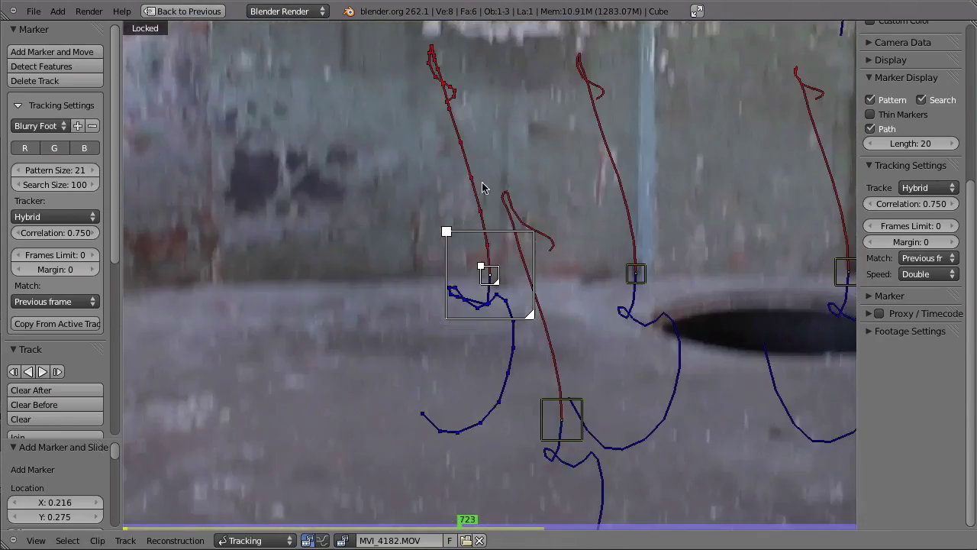
key("Right")
key("Right")
key("g")
left_click(492, 392)
key("ctrl+t")
Realign the wall-base marker with its feature at frame 743, track one frame forward, and correct its position again
key("g")
left_click(428, 301)
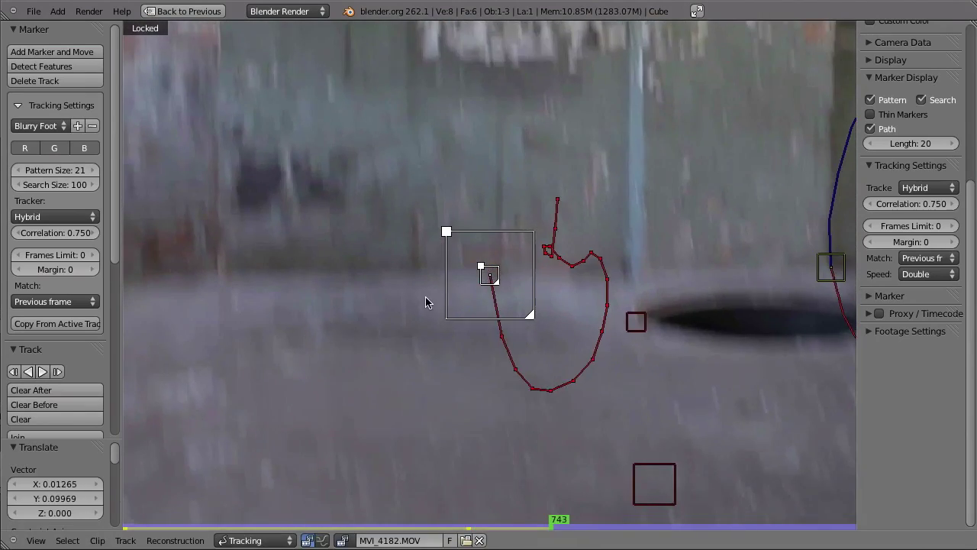
middle_click_drag(427, 301, 427, 324, "ctrl")
key("alt+Right")
key("g")
left_click(534, 406)
Scrub back through the wall-base track to frame 715 and set the tracking Frames Limit to 65
mouse_move(555, 526)
left_mouse_down()
mouse_move(423, 542)
mouse_move(478, 526)
mouse_move(345, 528)
mouse_move(437, 516)
mouse_move(539, 525)
left_mouse_up()
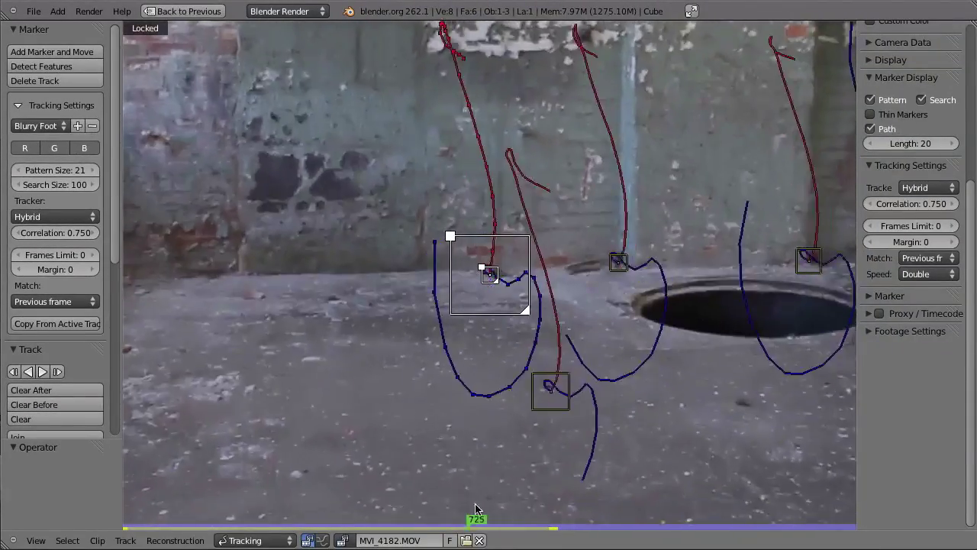
left_click_drag(475, 504, 425, 521)
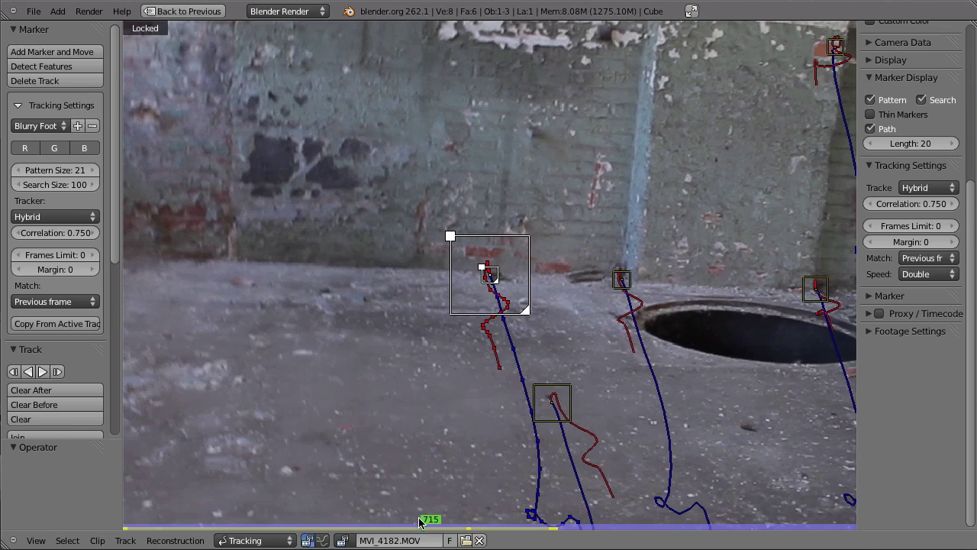
left_click(60, 254)
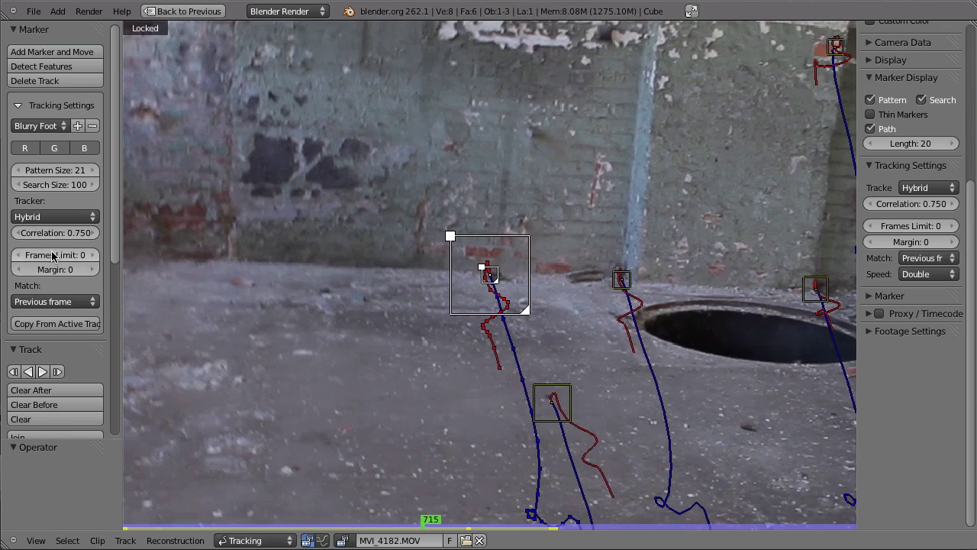
type("65")
key("Return")
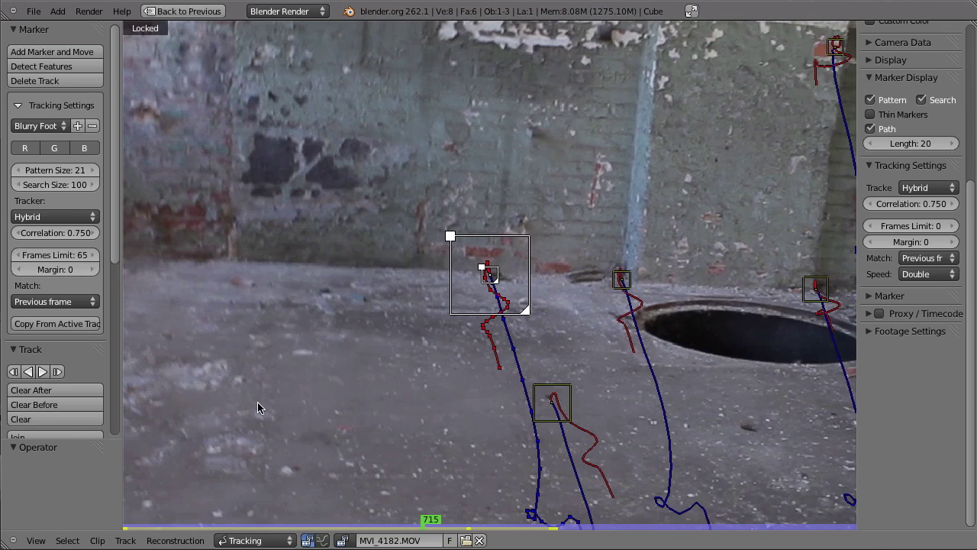
At frame 650, add a marker on the dark floor spot in front of the hole and track it forward
key("shift+ctrl+t")
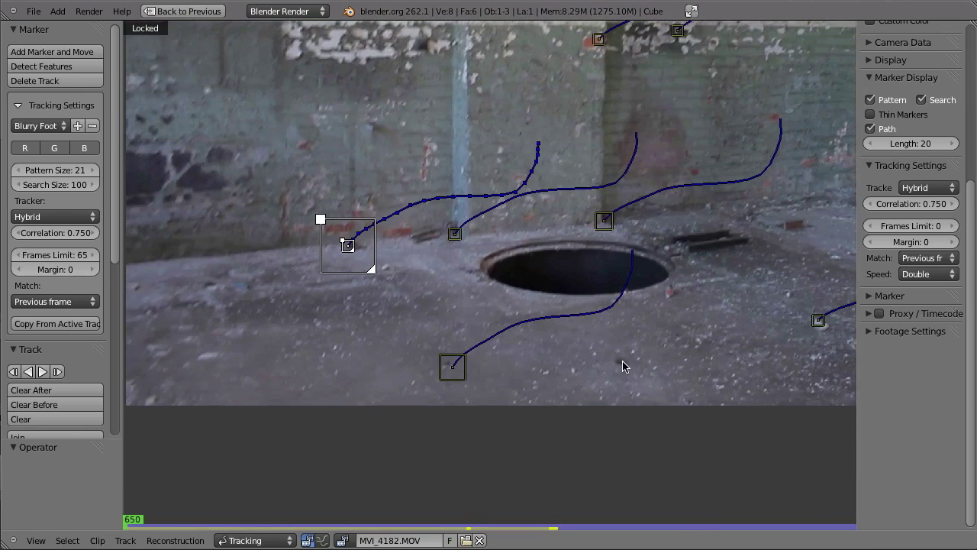
left_click(629, 366, "ctrl")
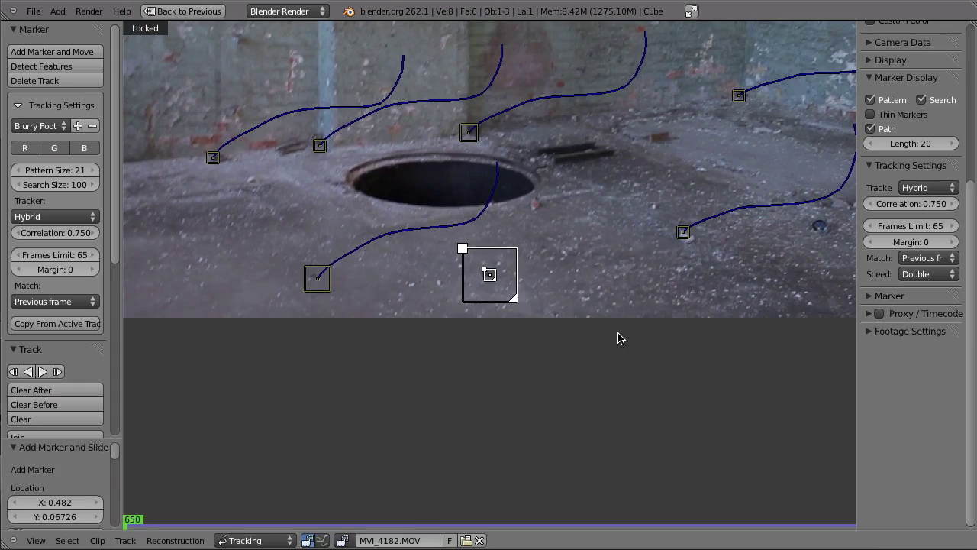
key("ctrl+t")
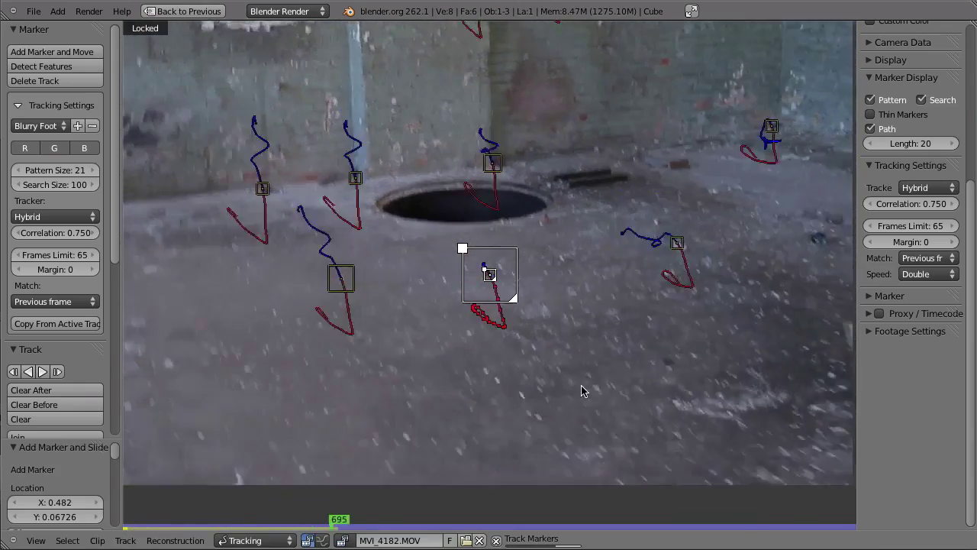
Enlarge the search and pattern areas of the new floor marker at frame 715
scroll(498, 299, "up", 3)
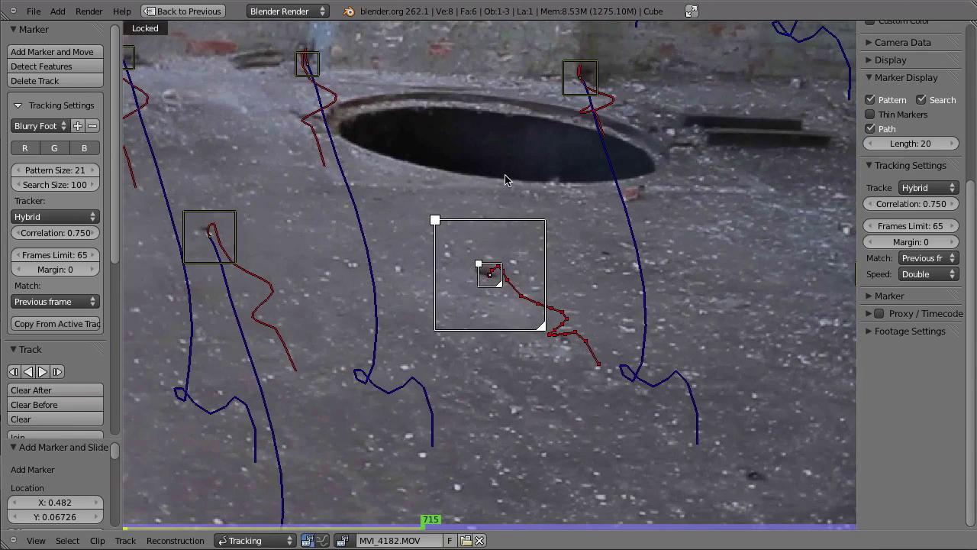
left_click_drag(536, 329, 566, 359)
left_click_drag(495, 285, 495, 293)
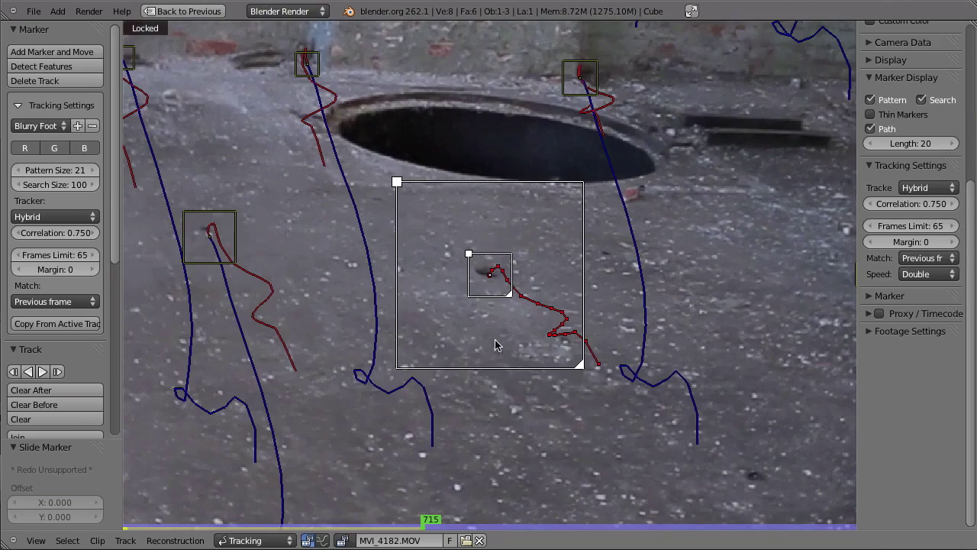
Track the dark floor-spot marker through the pan, enlarging its search area at frame 780 and correcting its position near frame 785
key("ctrl+t")
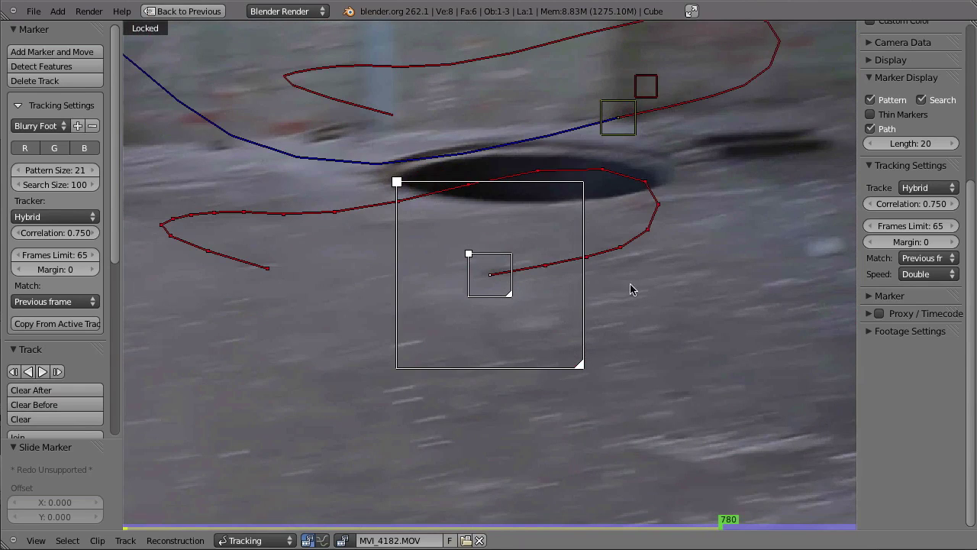
left_click_drag(582, 368, 594, 410)
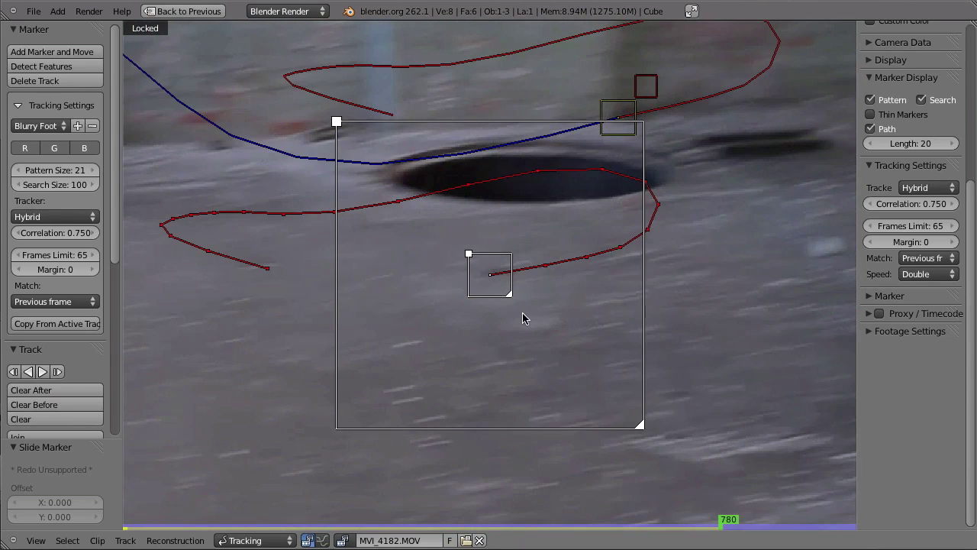
key("ctrl+t")
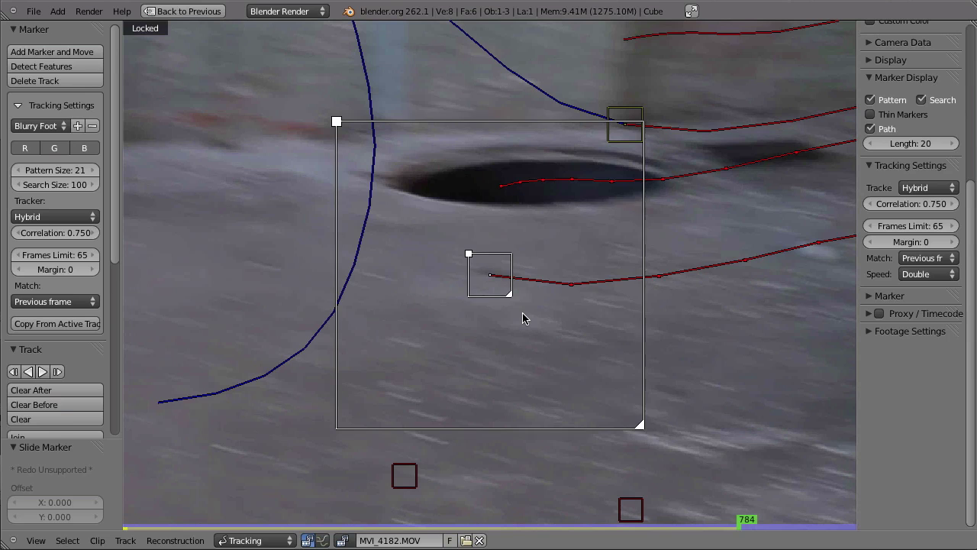
key("g")
left_click(472, 213)
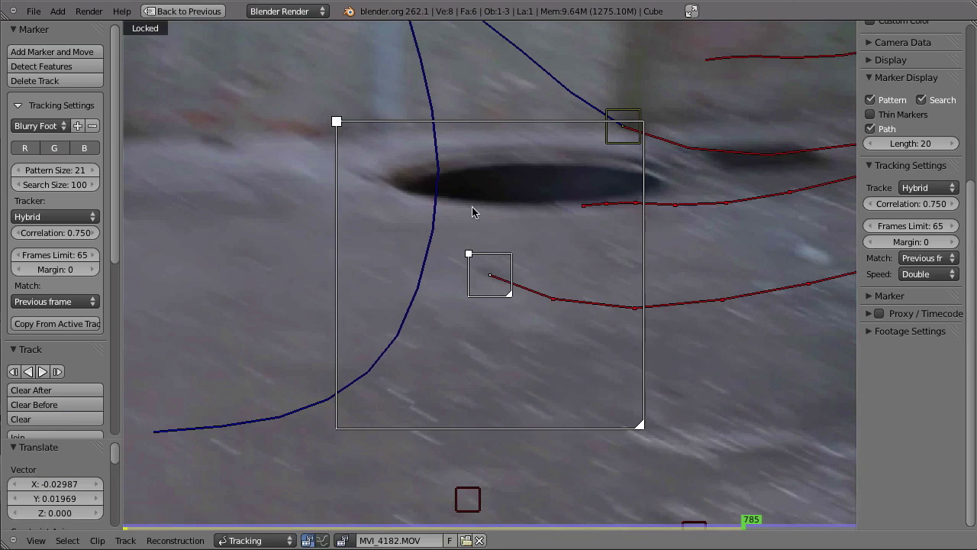
key("ctrl+t")
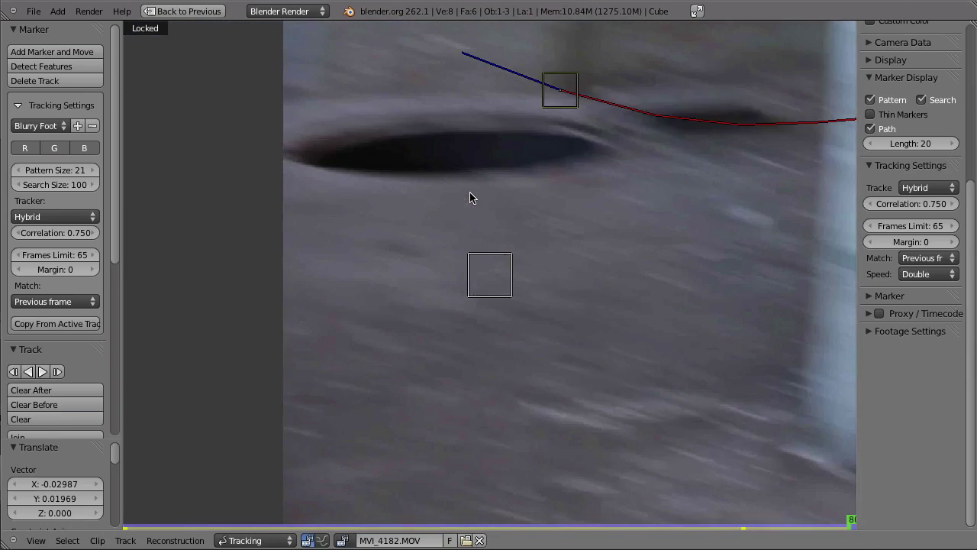
At frame 650, add a marker on the dark floor spot far right of the hole and track it forward
middle_click_drag(471, 323, 465, 359)
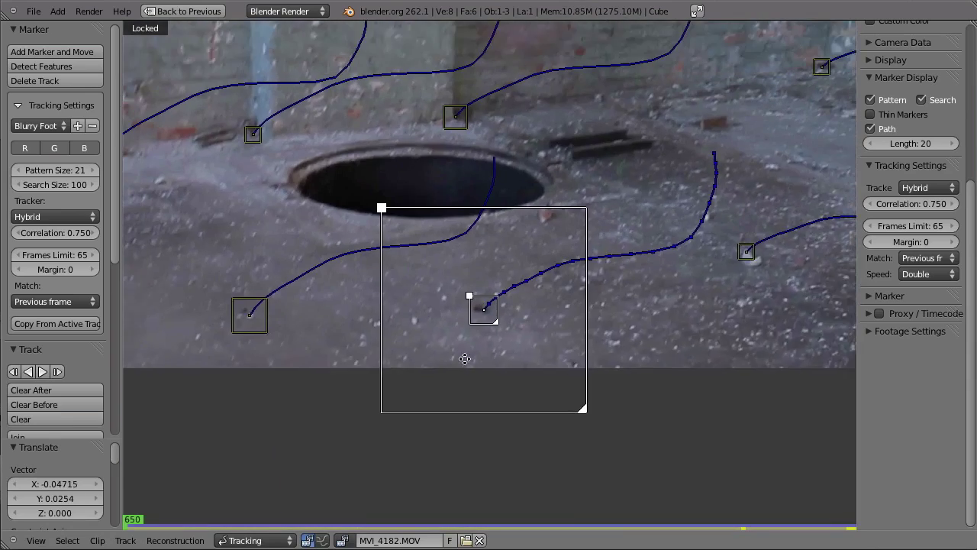
scroll(465, 359, "down", 3)
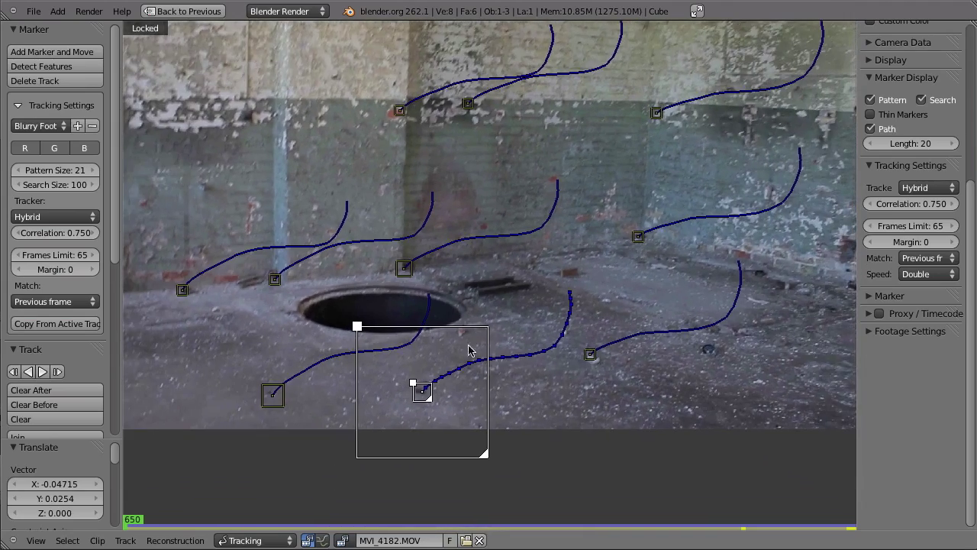
scroll(531, 382, "down", 2)
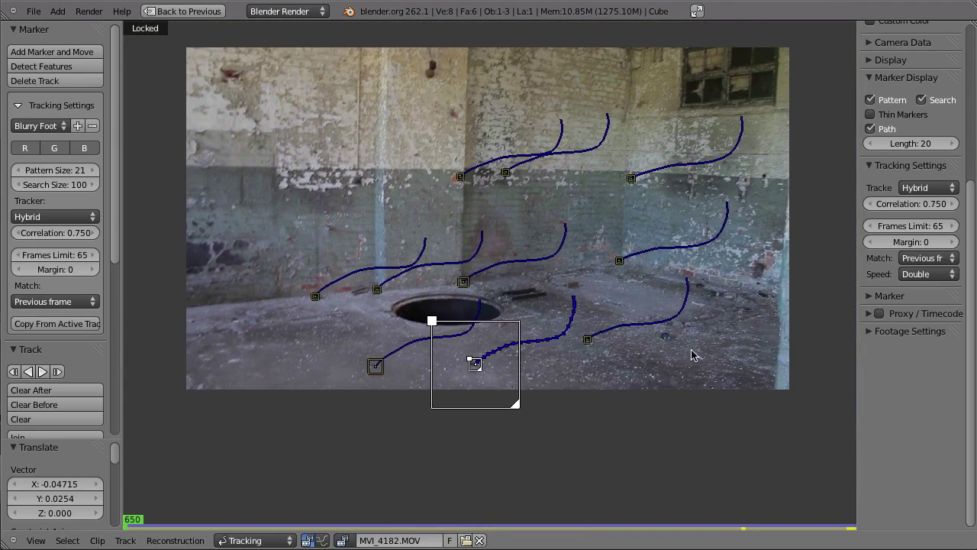
left_click(668, 341, "ctrl")
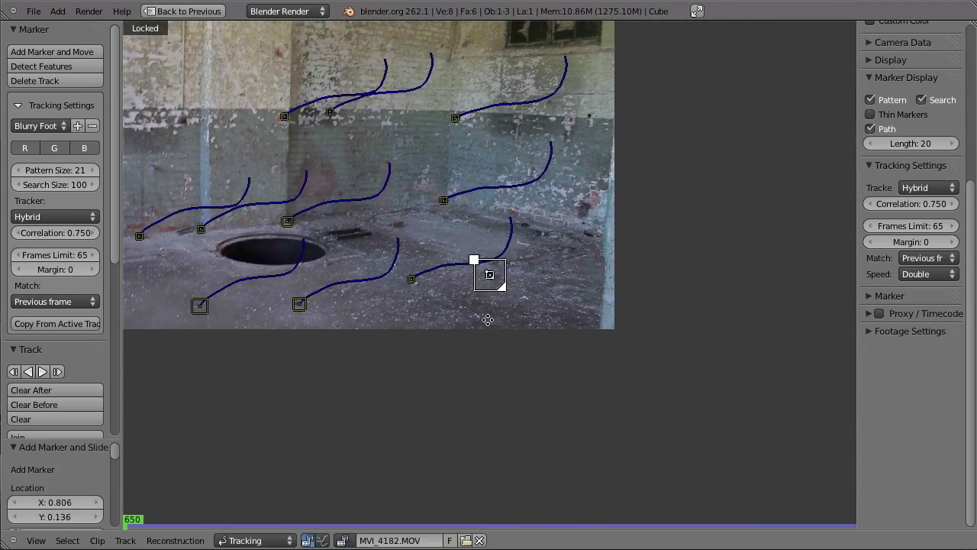
scroll(487, 313, "up", 5)
key("ctrl+t")
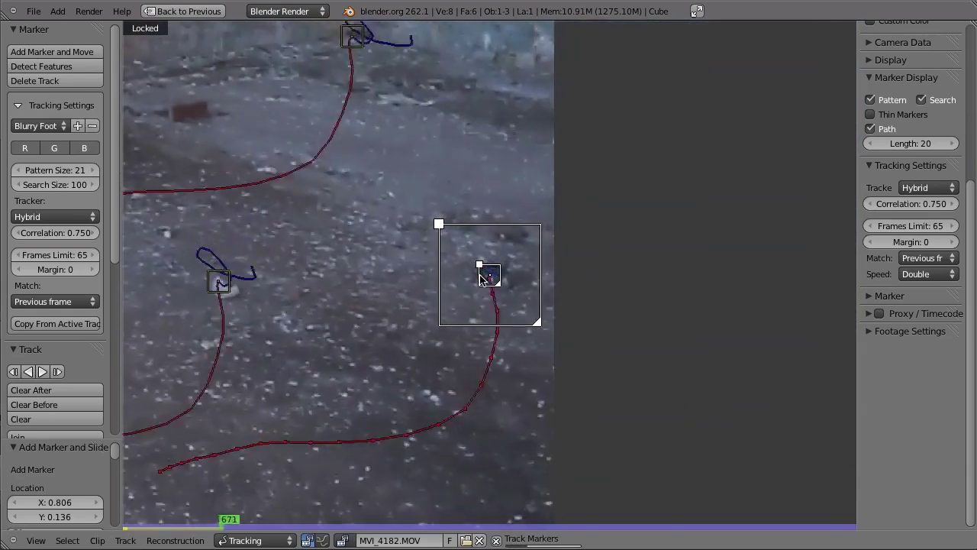
key("shift+Left")
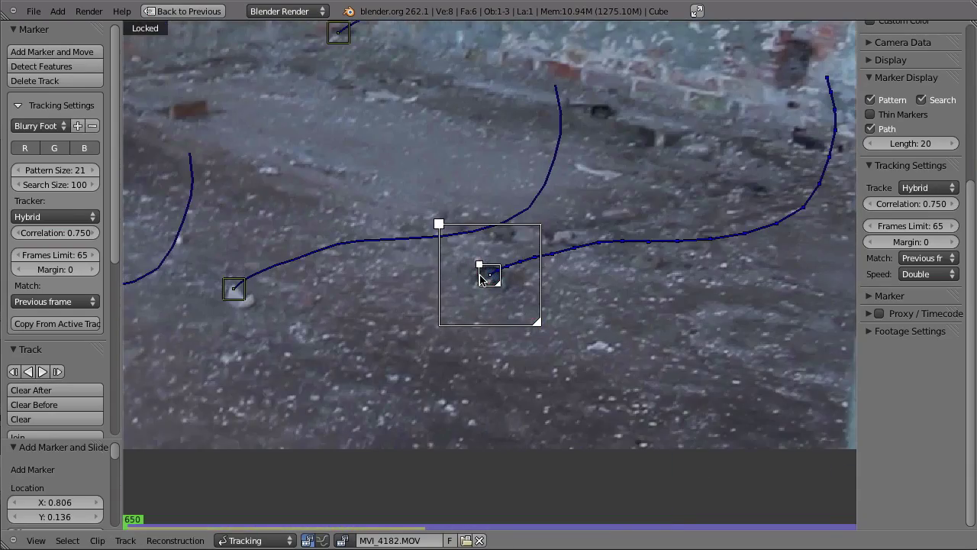
Add a marker at the base of the right wall at frame 650 and track it forward
scroll(480, 279, "down", 2)
mouse_move(483, 277)
middle_mouse_down()
mouse_move(596, 408)
mouse_move(561, 427)
middle_mouse_up()
mouse_move(615, 299)
left_mouse_down("ctrl")
mouse_move(592, 281)
mouse_move(511, 290)
left_mouse_up("ctrl")
middle_click_drag(511, 290, 504, 368)
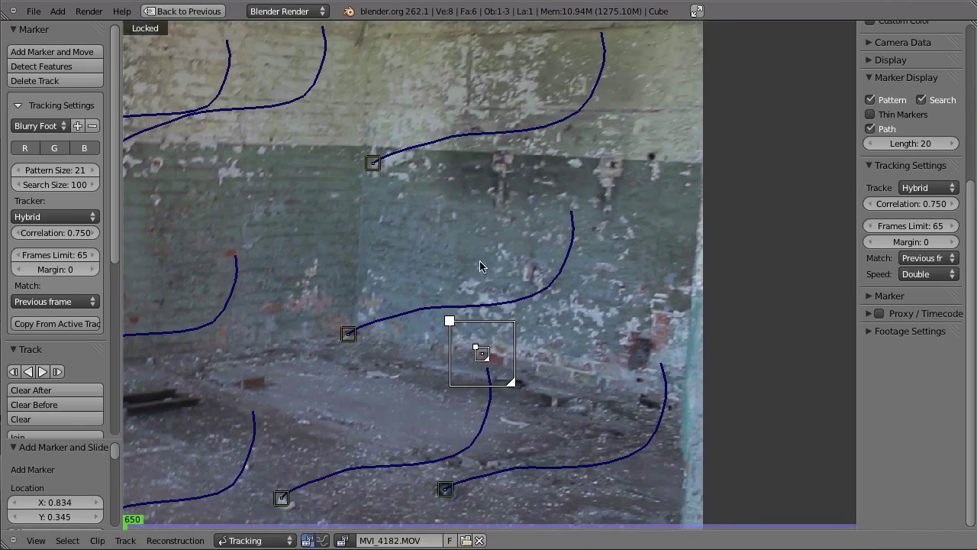
key("ctrl+t")
key("shift+Left")
Add a marker on the pale upper wall below the window at frame 650 and track it forward
left_click_drag(477, 127, 452, 142, "ctrl")
key("ctrl+t")
key("shift+Left")
Add a marker on the upper wall left of the window, track it forward, and clear its track after frame 666
middle_click_drag(335, 176, 469, 265)
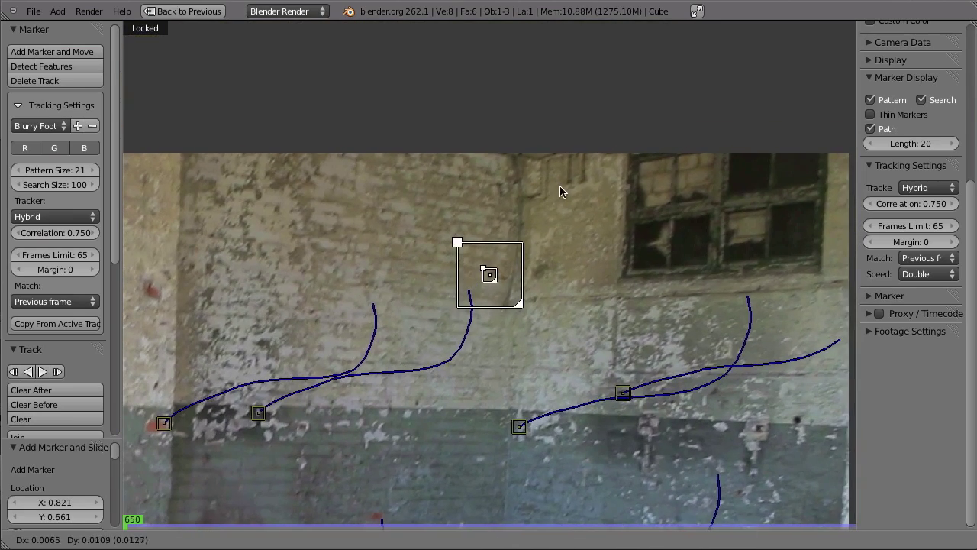
key("ctrl+t")
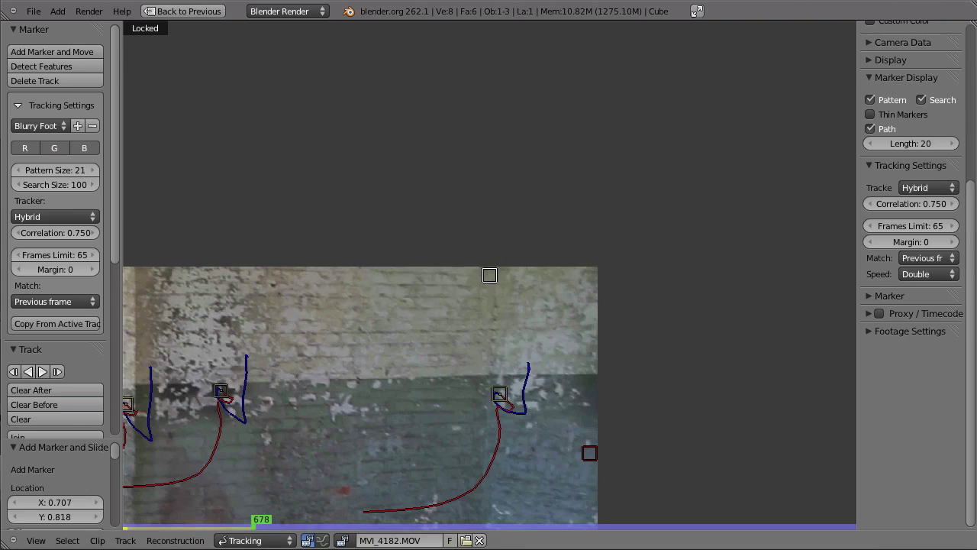
left_click_drag(249, 525, 200, 528)
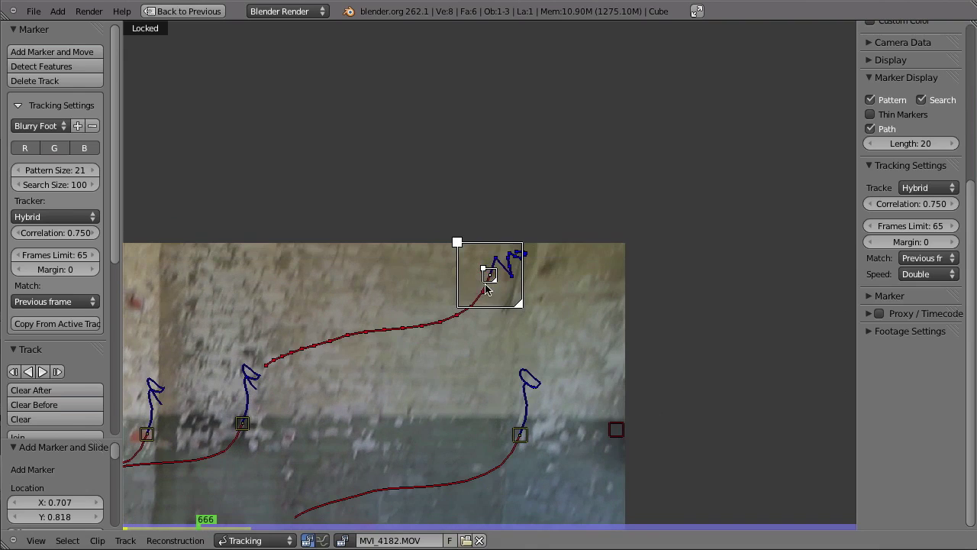
key("shift+t")
key("shift+Left")
Add a marker near the upper edge of the green paint left of the blue pipe and track it forward from frame 650
middle_click_drag(293, 365, 514, 283)
scroll(516, 284, "down", 3)
mouse_move(307, 336)
middle_mouse_down()
mouse_move(505, 310)
mouse_move(509, 340)
mouse_move(531, 317)
middle_mouse_up()
left_click_drag(564, 277, 556, 341, "ctrl")
key("ctrl+t")
key("shift+Left")
Add a marker on the far-left floor near the wall, track it forward, correct its position, and continue tracking to frame 715
middle_click_drag(359, 360, 325, 255)
left_click_drag(326, 366, 304, 344, "ctrl")
key("ctrl+t")
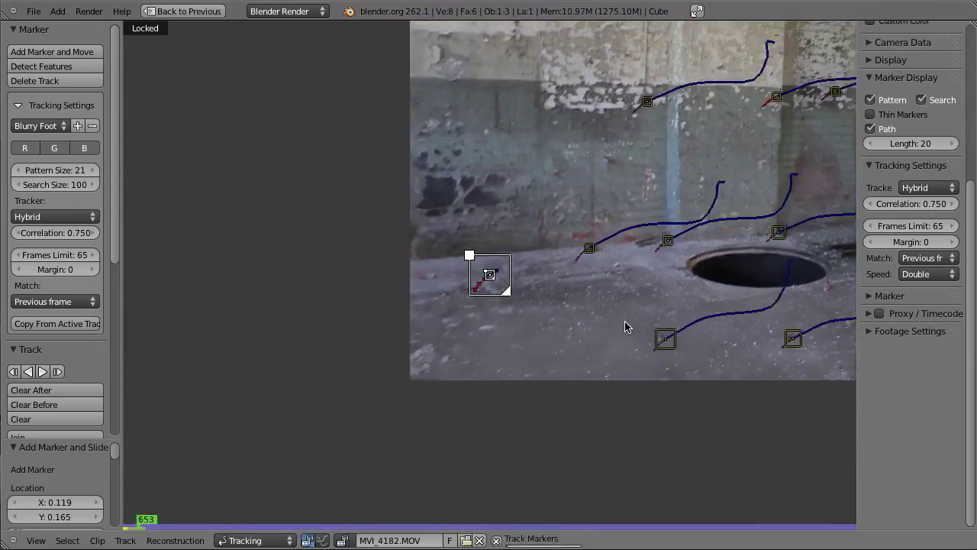
middle_click_drag(626, 323, 407, 361, "ctrl")
key("g")
left_click(397, 329)
key("ctrl+t")
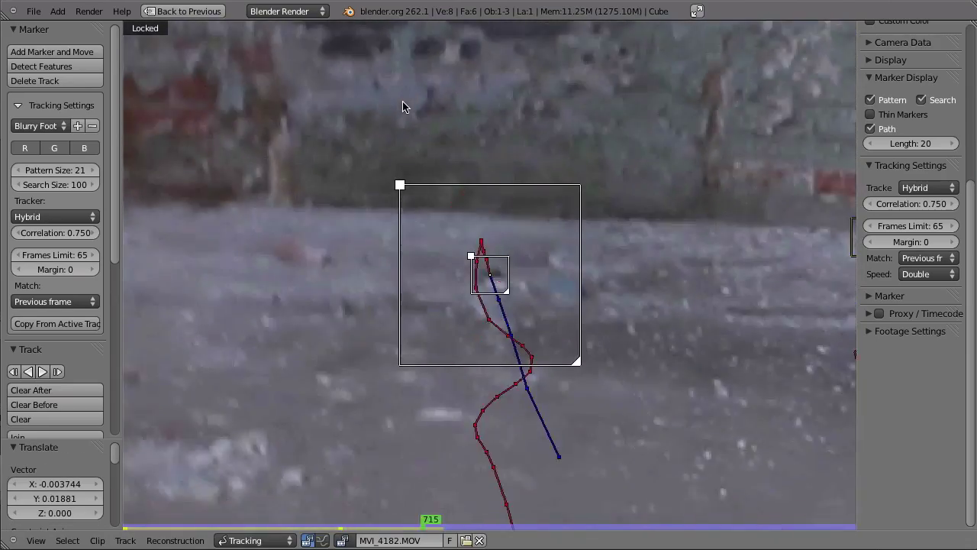
key("shift+Left")
Add a marker on the small floor spot between the wall base and the hole, and track it forward from frame 650
middle_click_drag(404, 105, 427, 259, "ctrl")
middle_click_drag(656, 306, 508, 329)
left_click(591, 280, "ctrl")
key("ctrl+t")
key("shift+Left")
Add a marker on the green wall above the dark patches and track it forward from frame 650
middle_click_drag(397, 183, 471, 366)
left_click_drag(477, 199, 463, 198, "ctrl")
key("ctrl+t")
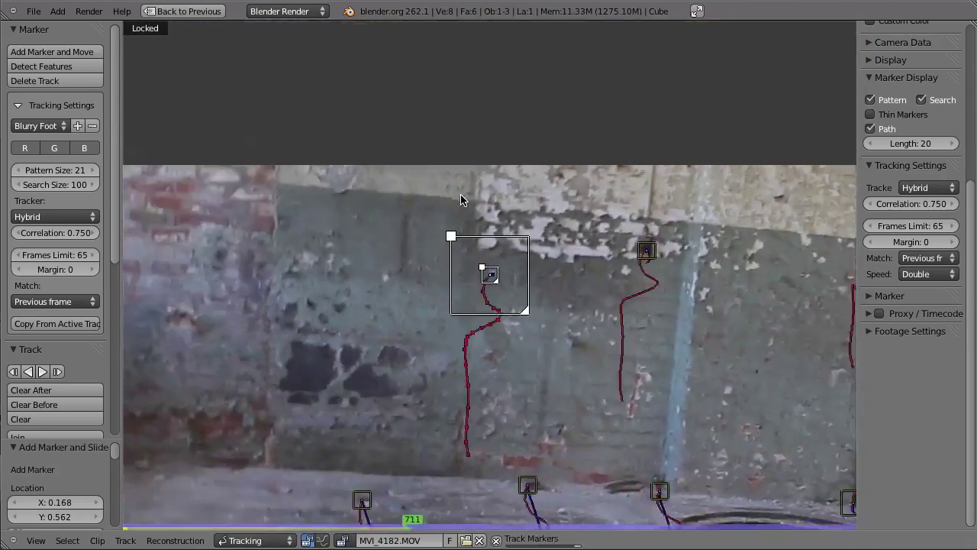
key("shift+Left")
Add a marker on the far-left upper wall at frame 650 and track it forward
left_click(371, 217, "ctrl")
key("ctrl+t")
scroll(458, 303, "down", 2)
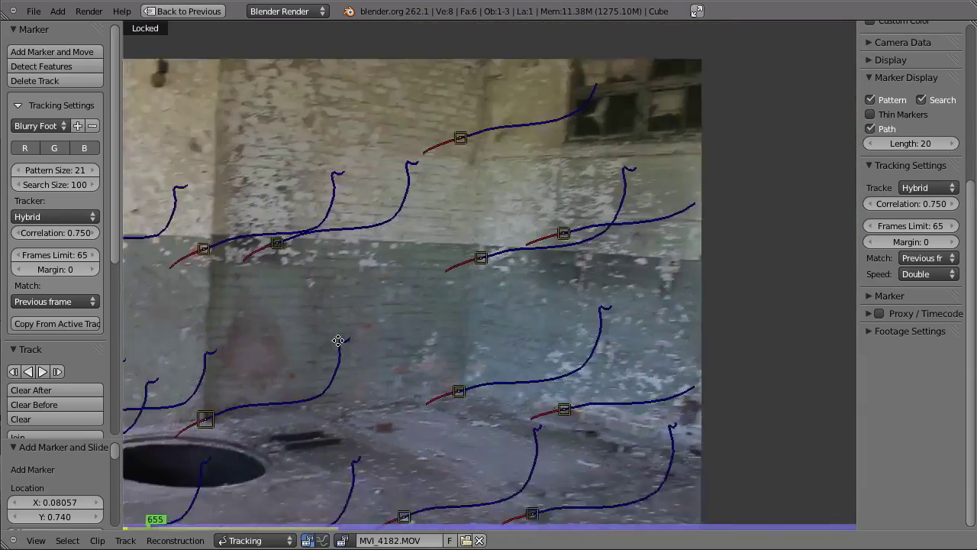
middle_click_drag(338, 340, 343, 115)
key("shift+Left")
Try to track a new marker on the near-right floor from frame 650, and delete it
scroll(458, 275, "down", 1)
left_click(576, 324, "ctrl")
key("ctrl+t")
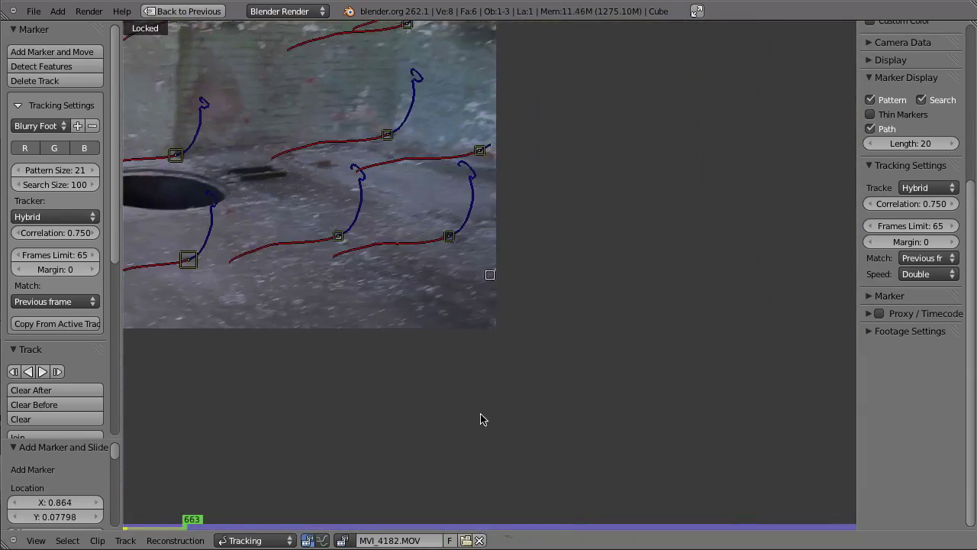
key("x")
key("Return")
Unlock the view from the selection, add a marker on the floor at the hole's front-right rim at frame 650, and track it forward
key("l")
key("shift+Left")
middle_click_drag(319, 314, 608, 408)
left_click_drag(404, 332, 424, 359, "ctrl")
key("ctrl+t")
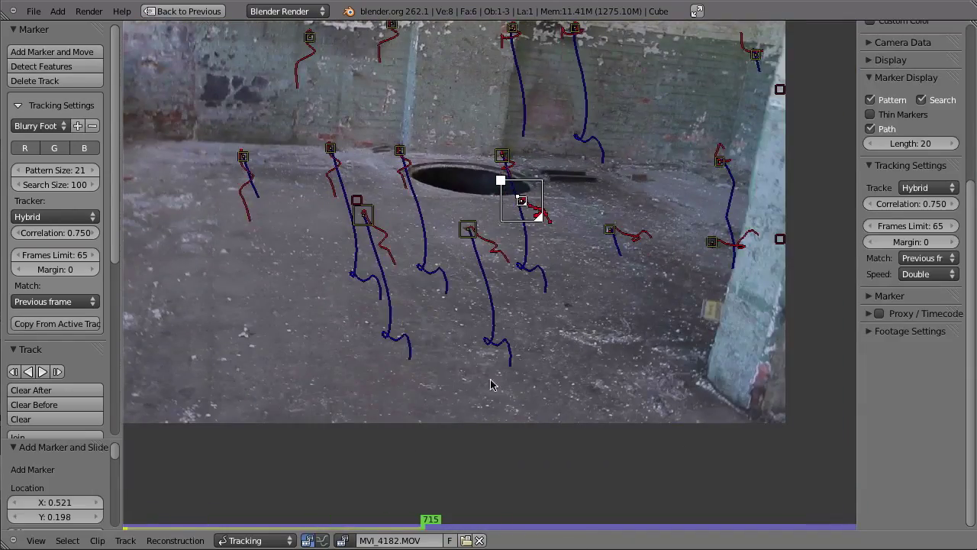
middle_click_drag(500, 281, 515, 334)
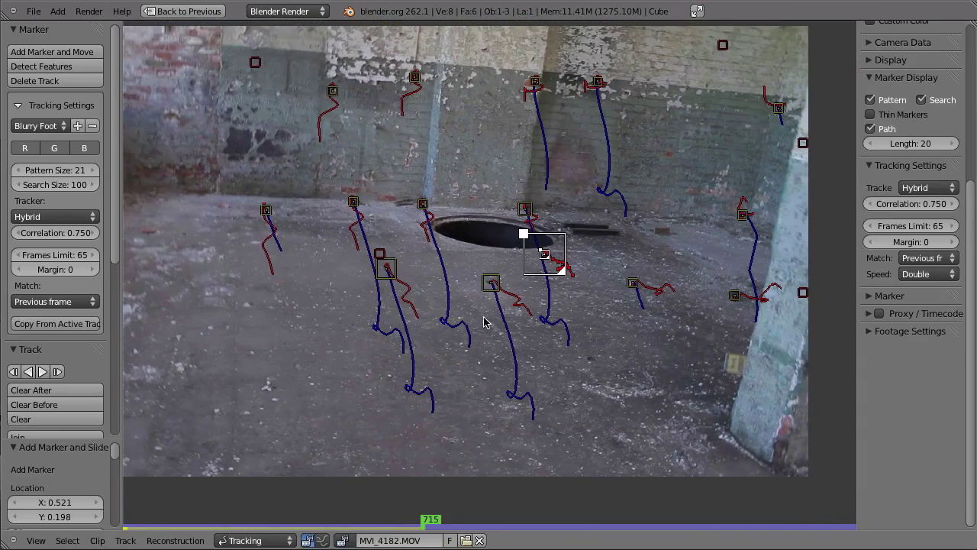
Scrub between frames 709 and 744 to examine where the floor and wall tracks are lost
mouse_move(430, 521)
left_mouse_down()
mouse_move(369, 519)
mouse_move(390, 519)
mouse_move(392, 443)
left_mouse_up()
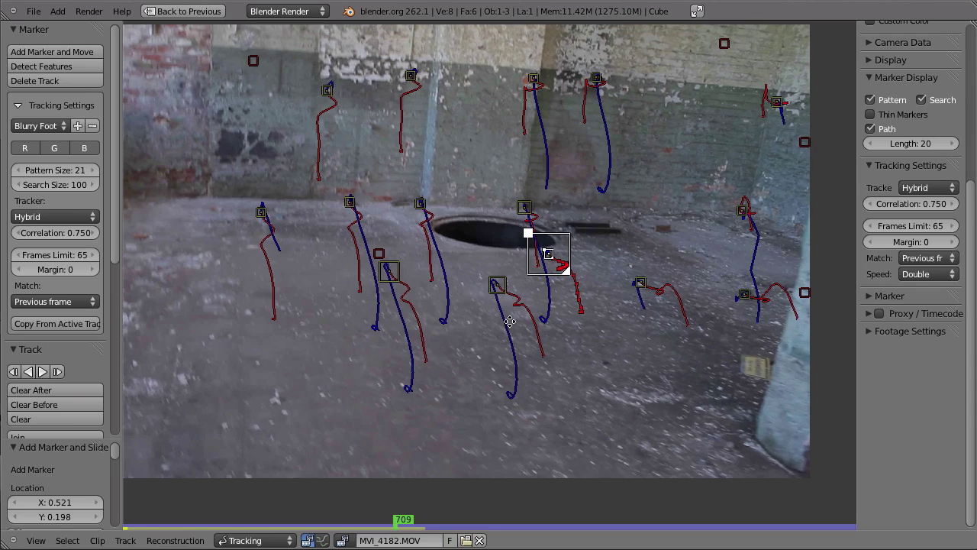
scroll(473, 313, "up", 3)
right_click(491, 295)
left_click_drag(397, 527, 526, 430)
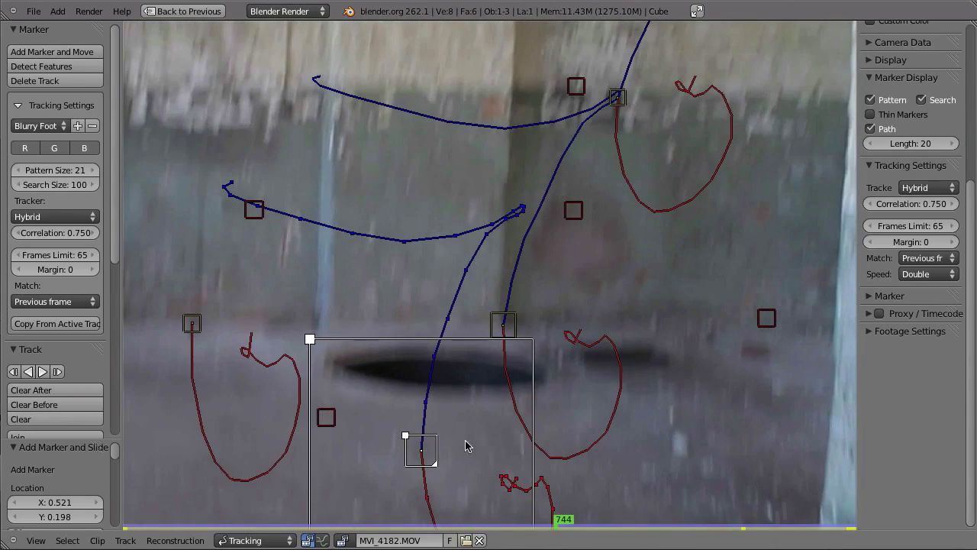
scroll(503, 341, "down", 1)
middle_click_drag(503, 435, 542, 354)
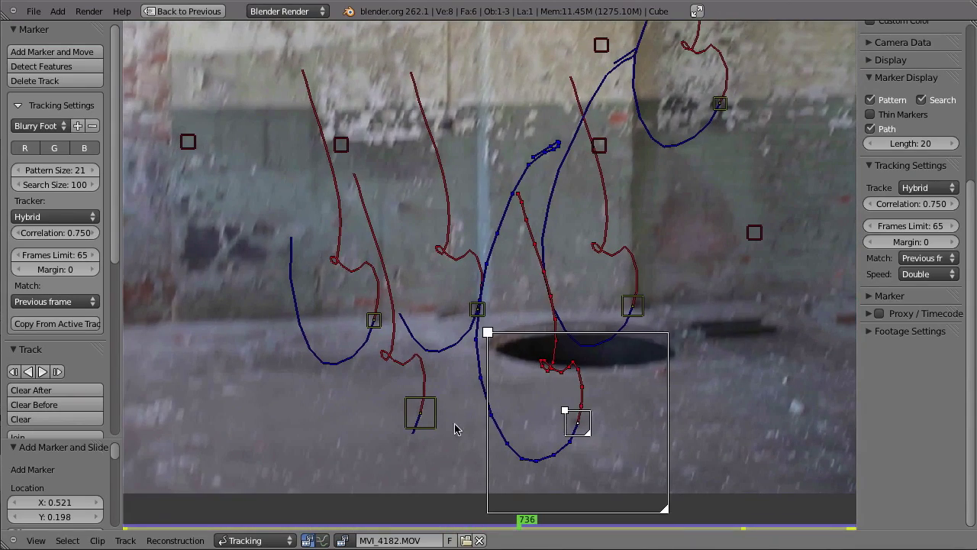
Select the wall-base track beside the blue pipe and enlarge its pattern and search areas at frame 742
right_click(467, 328)
left_click_drag(520, 527, 543, 521)
middle_click_drag(569, 450, 554, 506, "ctrl")
middle_click_drag(554, 506, 573, 382)
middle_click_drag(491, 259, 231, 203, "ctrl")
middle_click_drag(231, 203, 461, 312)
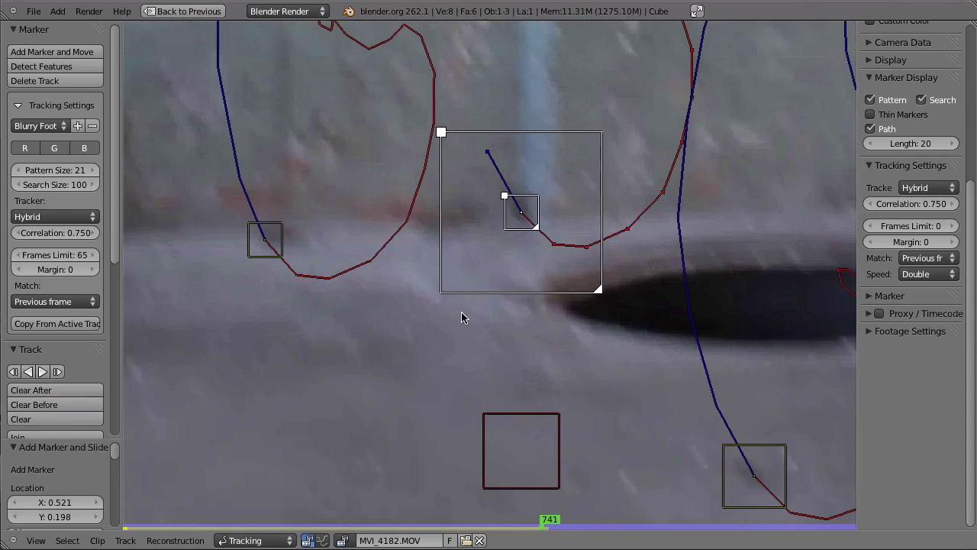
key("Right")
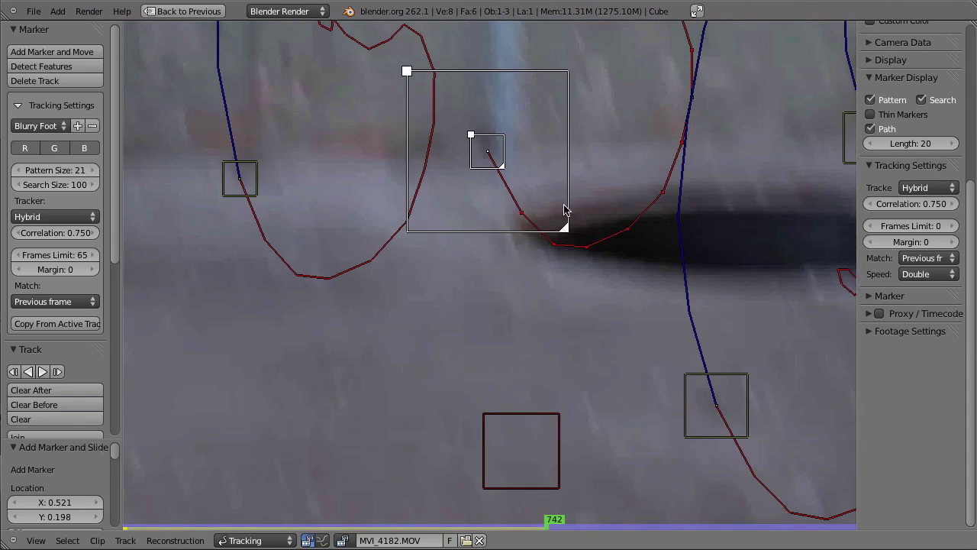
middle_click_drag(565, 210, 576, 271)
key("s")
left_click(551, 308)
left_click_drag(606, 321, 699, 415)
Track the wall-base marker forward from frame 742, lock the view to it, and return to frame 650
mouse_move(642, 443)
middle_mouse_down("ctrl")
mouse_move(610, 371)
mouse_move(542, 354)
middle_mouse_up("ctrl")
key("ctrl+t")
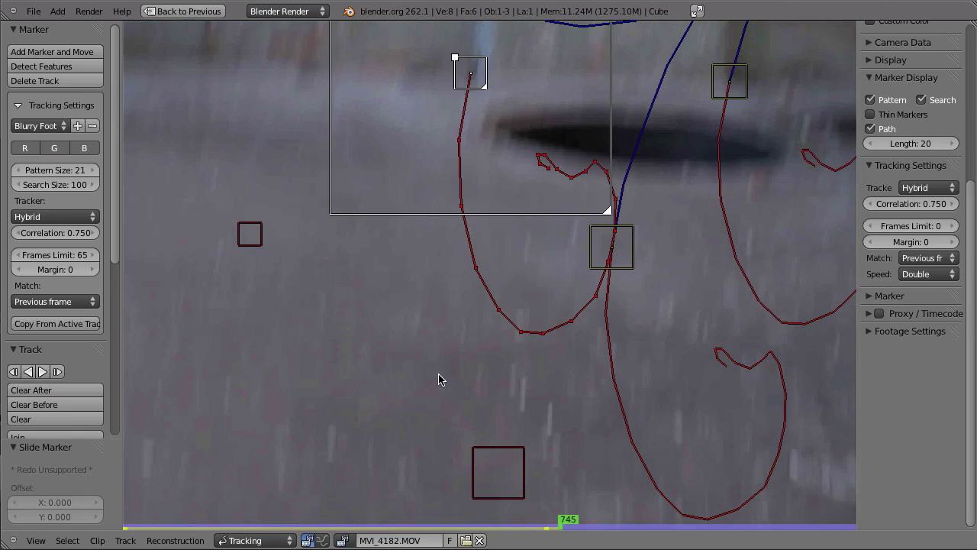
key("l")
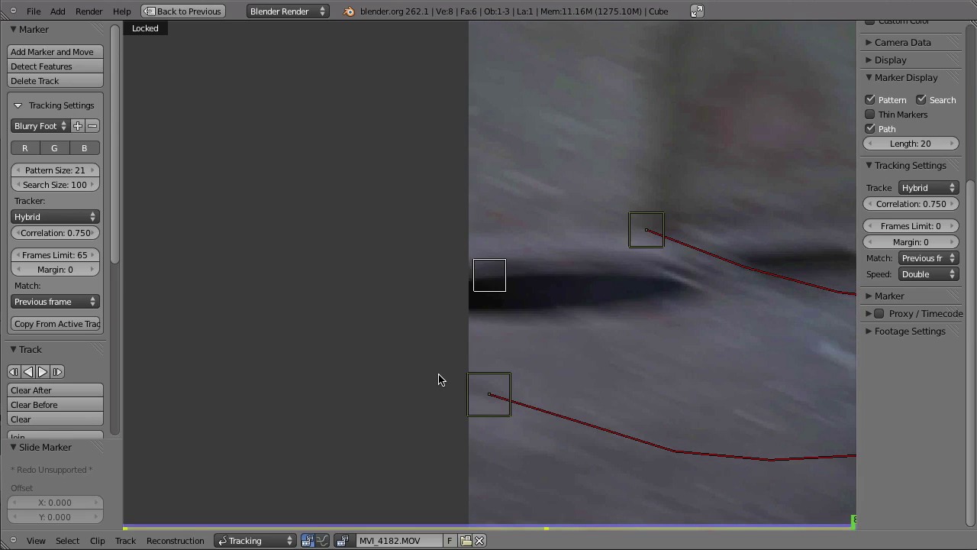
key("shift+Left")
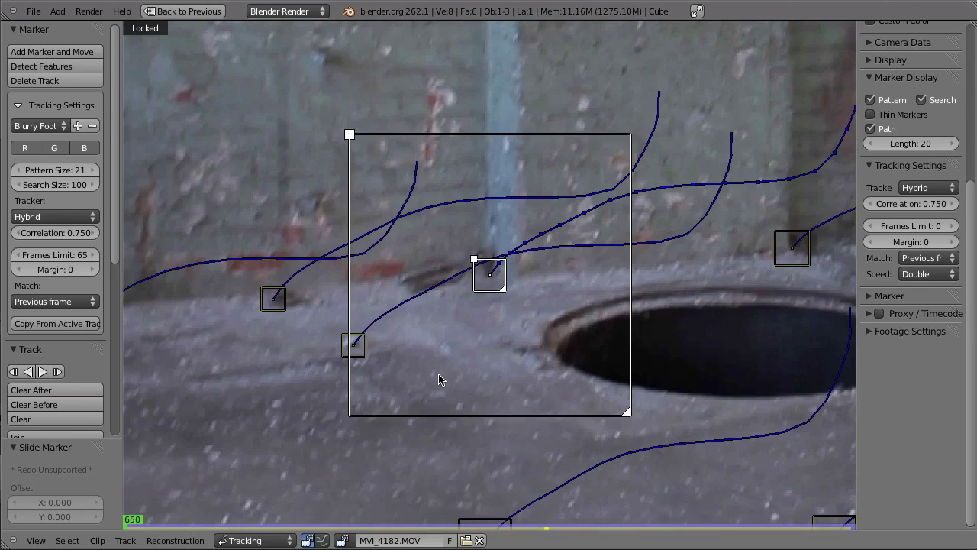
Select the small floor-spot track left of the hole, scale its marker up by about 1.6 at frame 696, and enlarge its search area
right_click(361, 357)
left_click_drag(272, 527, 336, 521)
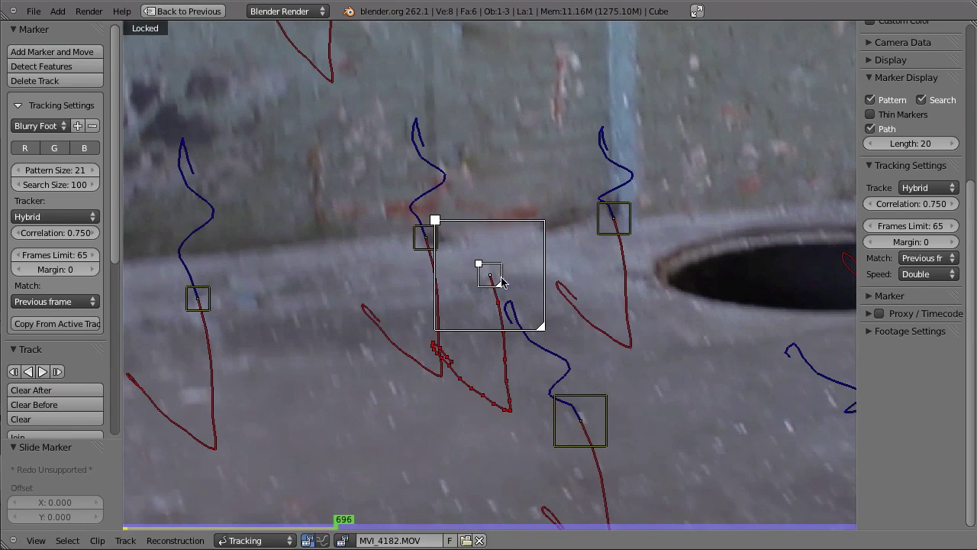
key("s")
left_click(589, 367)
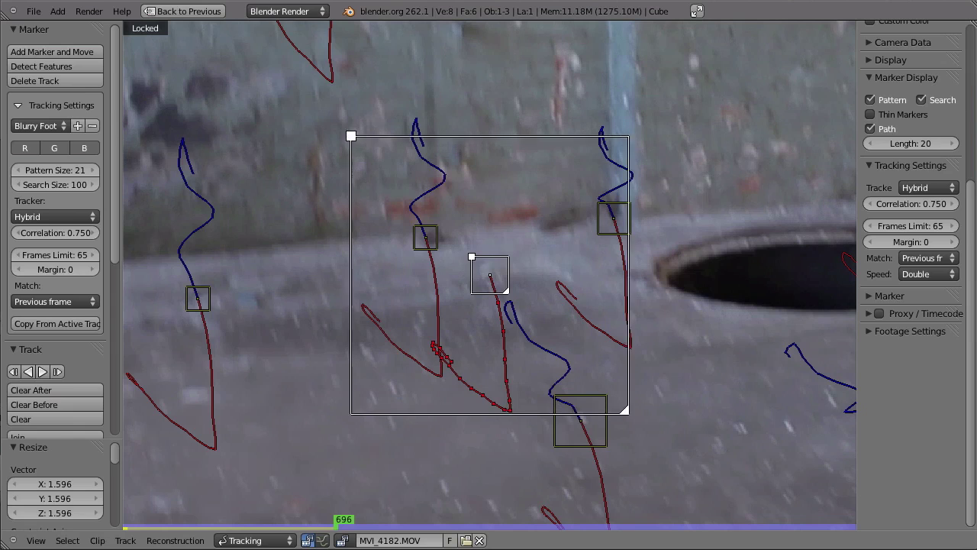
left_click_drag(624, 410, 643, 429)
Realign the small floor-spot marker with its feature at frame 697 and track it forward
key("Right")
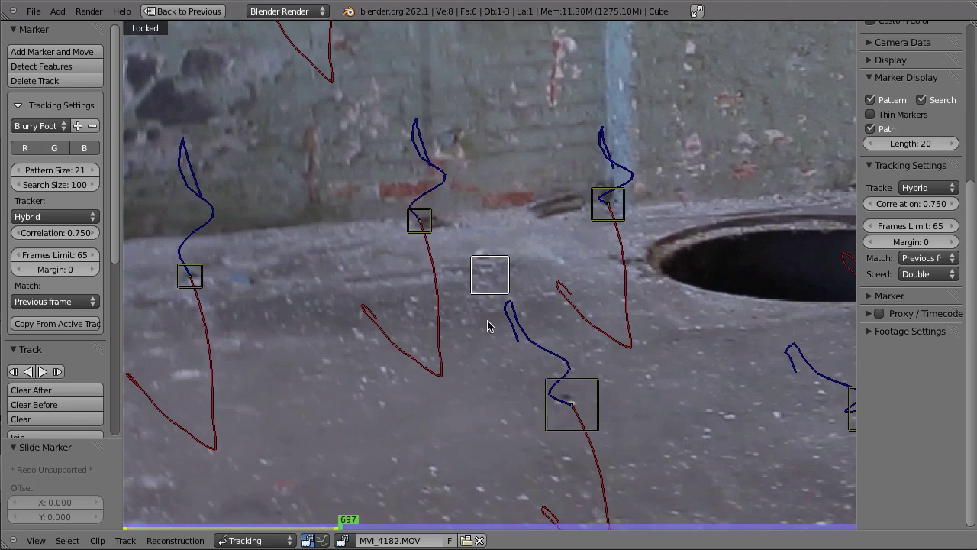
key("g")
left_click(471, 257)
scroll(473, 256, "up", 2)
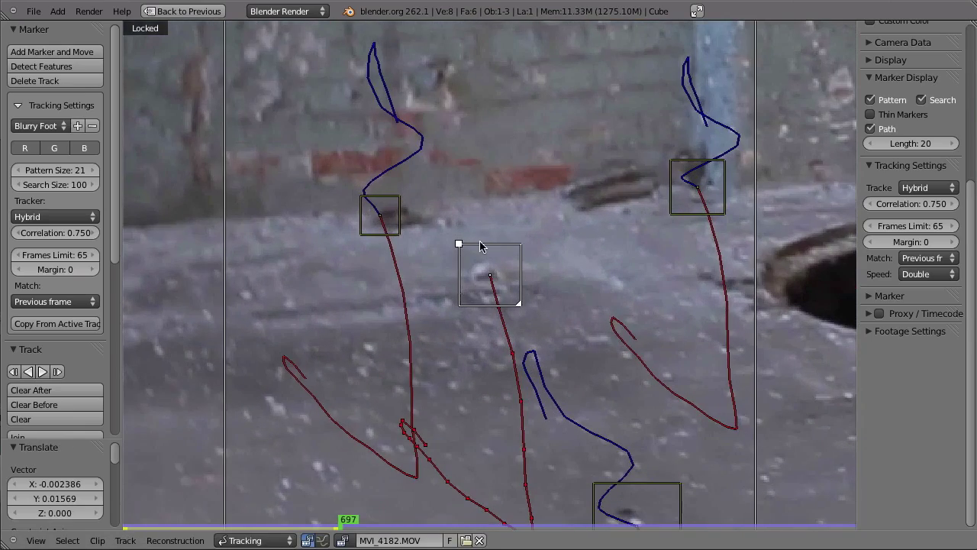
key("ctrl+t")
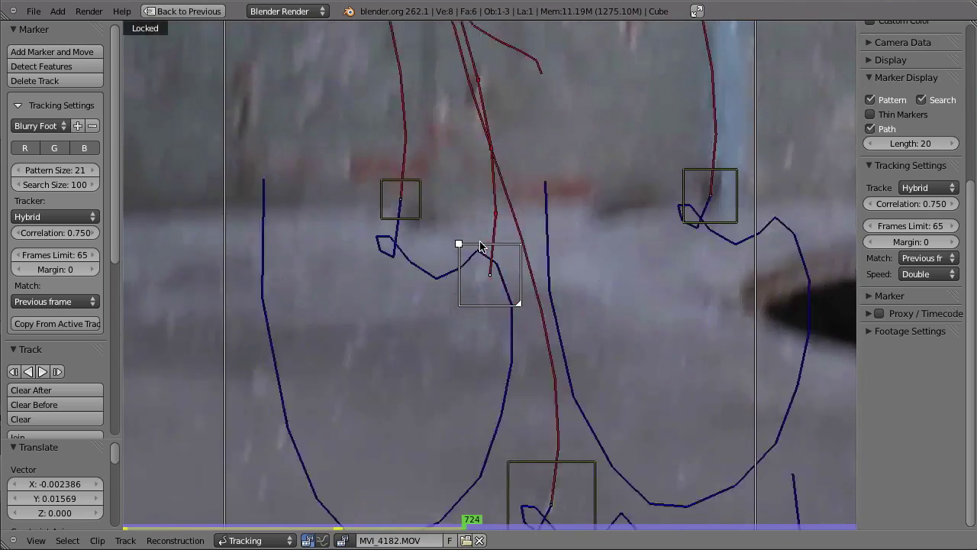
Track the small floor-spot marker a few frames past frame 724 and step back to check its alignment
key("Left")
key("Left")
key("Left")
key("Left")
key("Left")
key("Left")
key("Right")
key("Right")
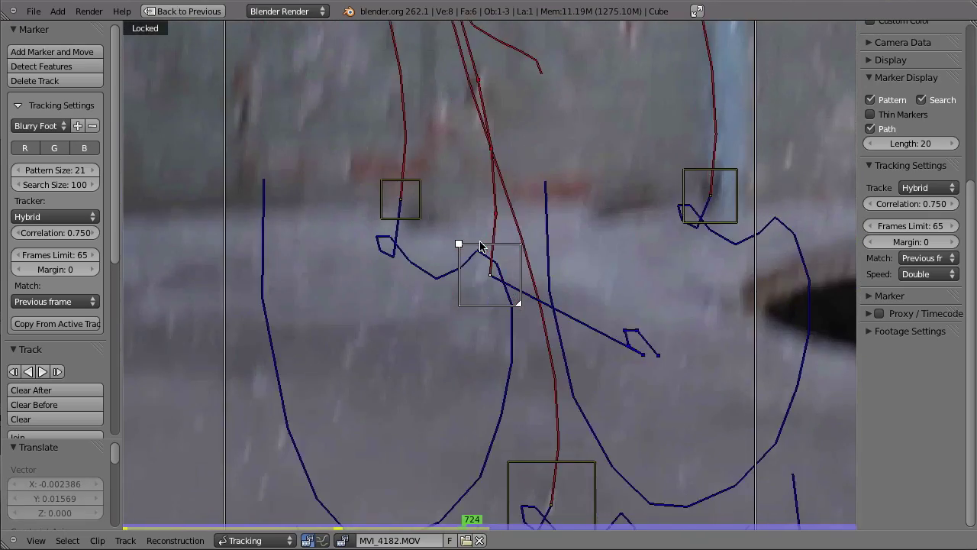
Realign the floor-spot marker with its feature at frame 725 and track it forward through the clip
middle_click_drag(480, 246, 538, 336)
key("g")
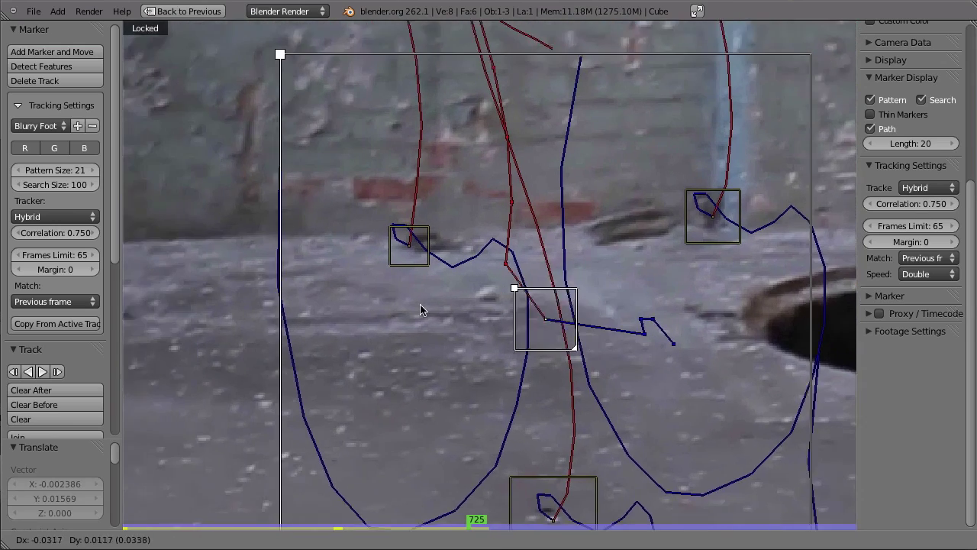
left_click(308, 273)
middle_click_drag(546, 293, 604, 268)
middle_click_drag(604, 268, 686, 201, "ctrl")
key("g")
left_click(663, 313)
middle_click_drag(643, 291, 557, 289)
key("ctrl+t")
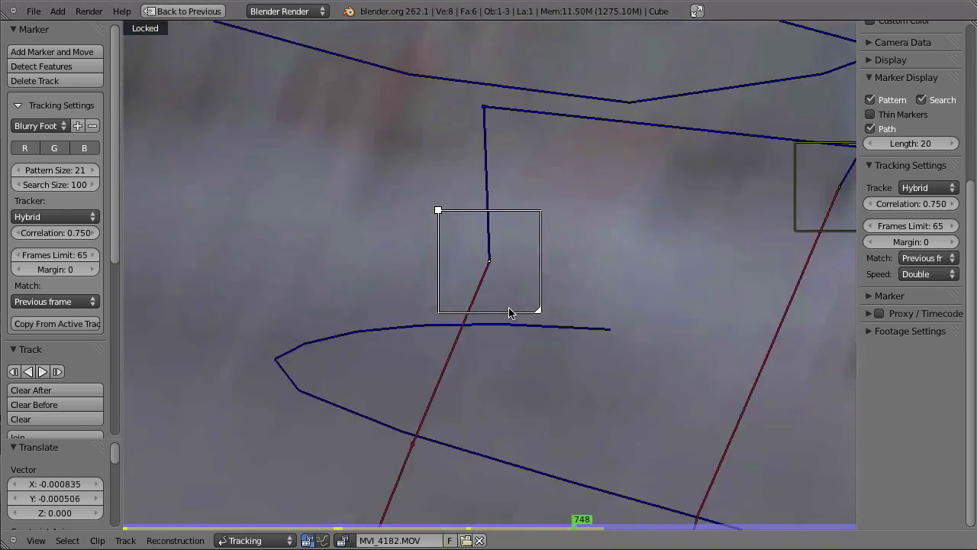
Move the floor-spot marker back onto its feature at frame 749
key("Right")
middle_click_drag(529, 416, 540, 225)
middle_click_drag(541, 225, 394, 351)
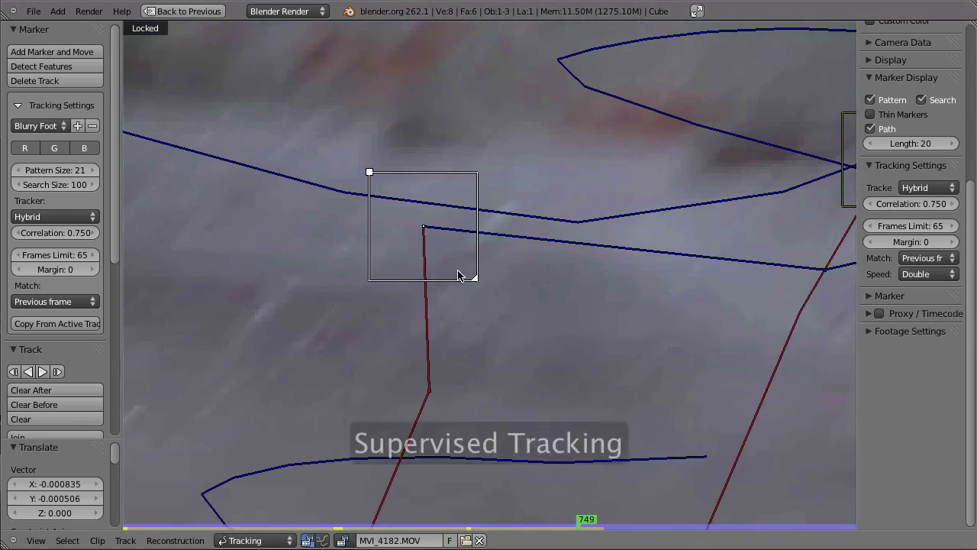
key("g")
left_click(534, 265)
middle_click_drag(486, 310, 524, 225, "ctrl")
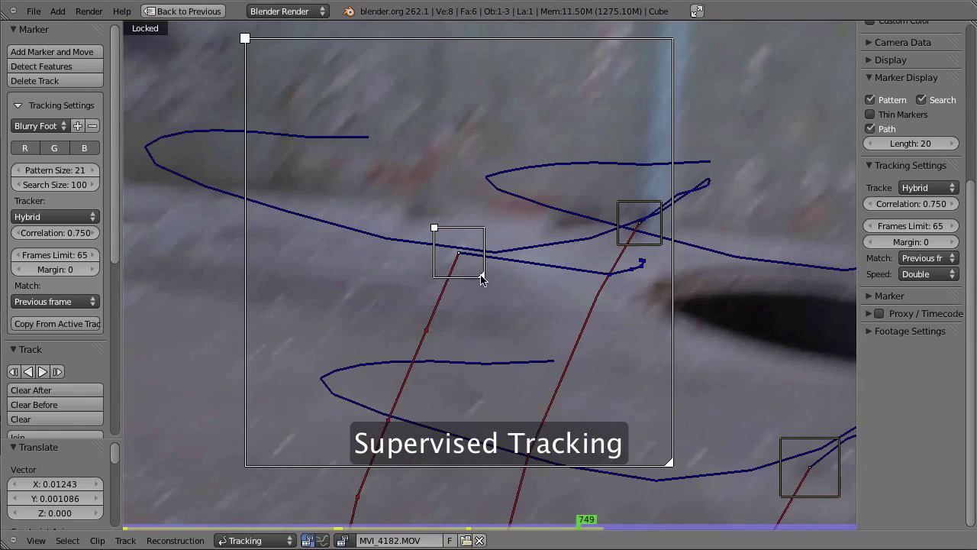
Track the floor-spot marker one frame to 750 and adjust its position onto the bright spot there
middle_click_drag(440, 335, 480, 307)
key("alt+Right")
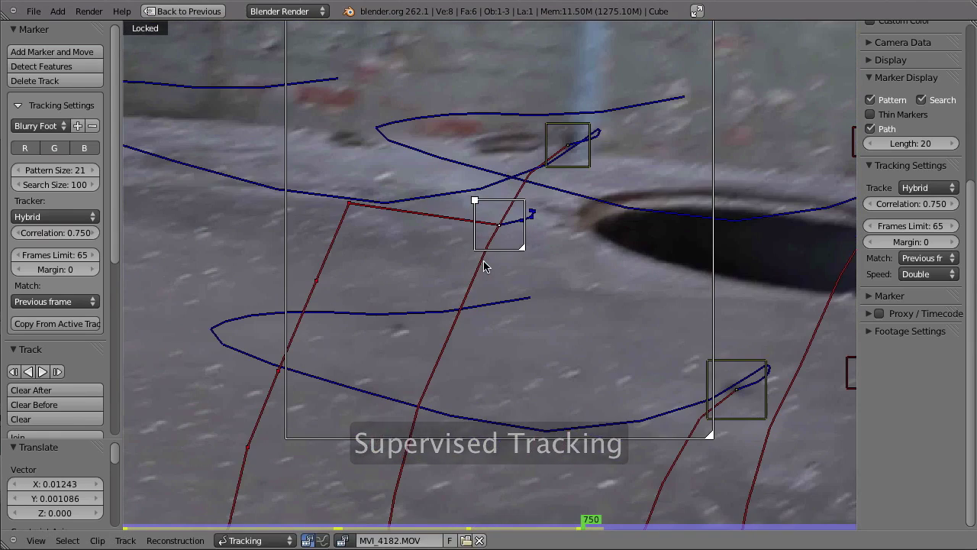
key("g")
left_click(341, 253)
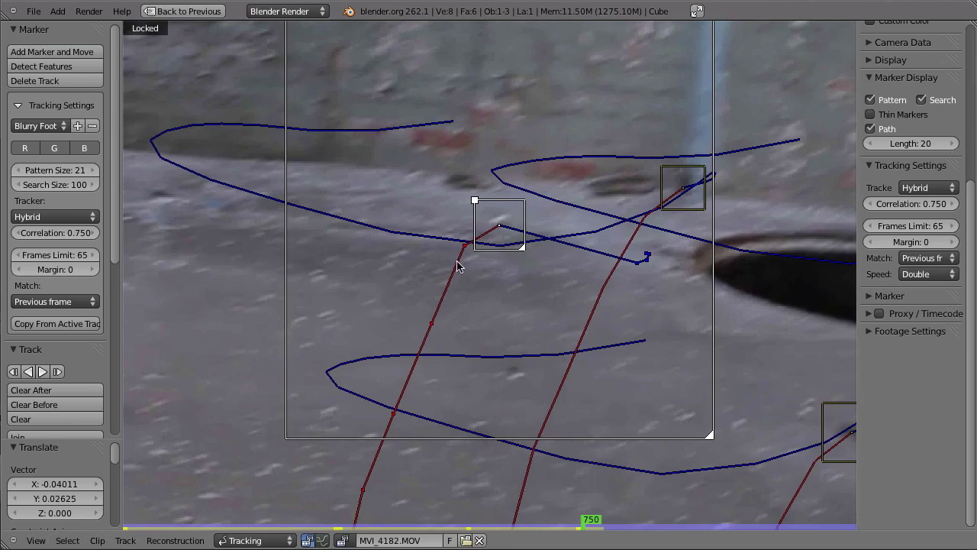
scroll(473, 306, "up", 4)
key("g")
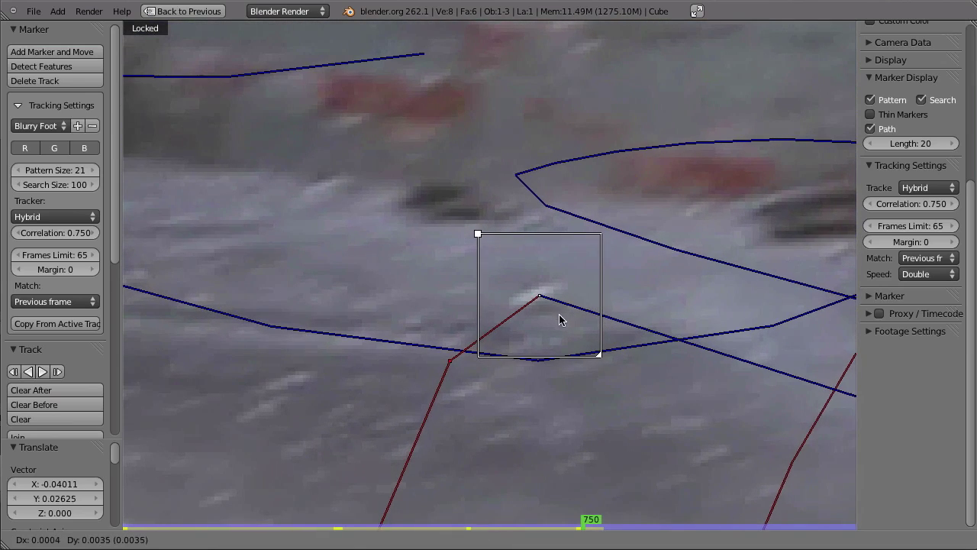
left_click(550, 307)
key("g")
left_click(530, 342)
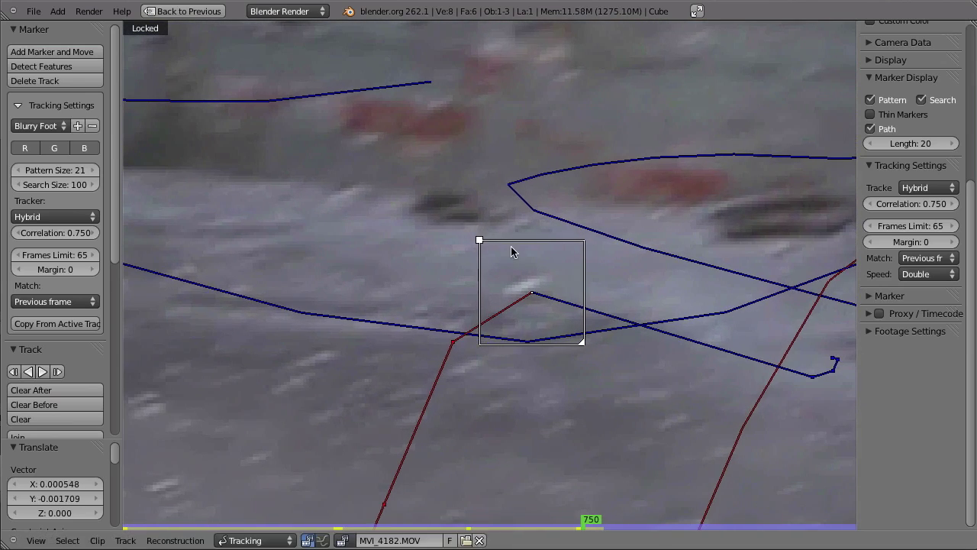
Track the floor-spot marker forward frame by frame from 750 to 764
key("Right")
key("Right")
key("Right")
key("Right")
key("Right")
key("Right")
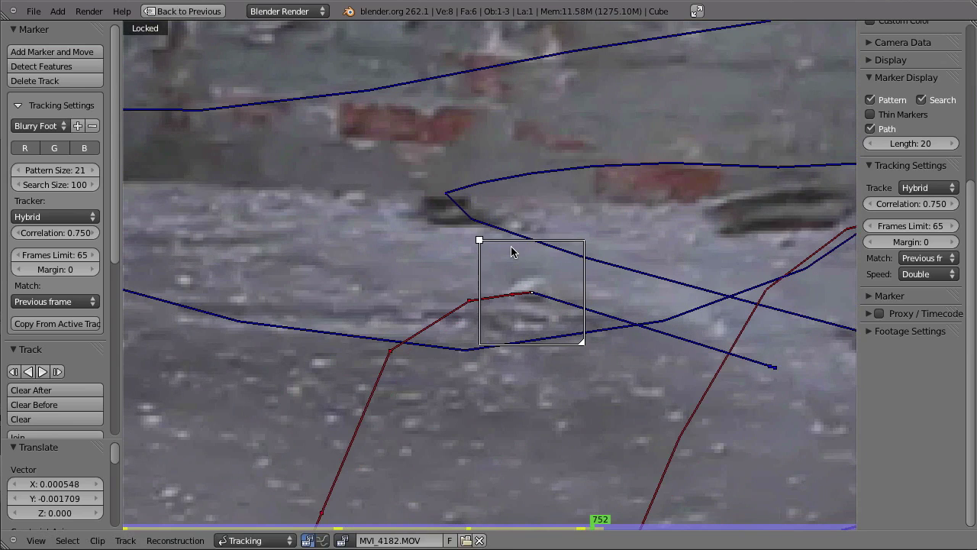
key("Right")
key("Right")
key("Right")
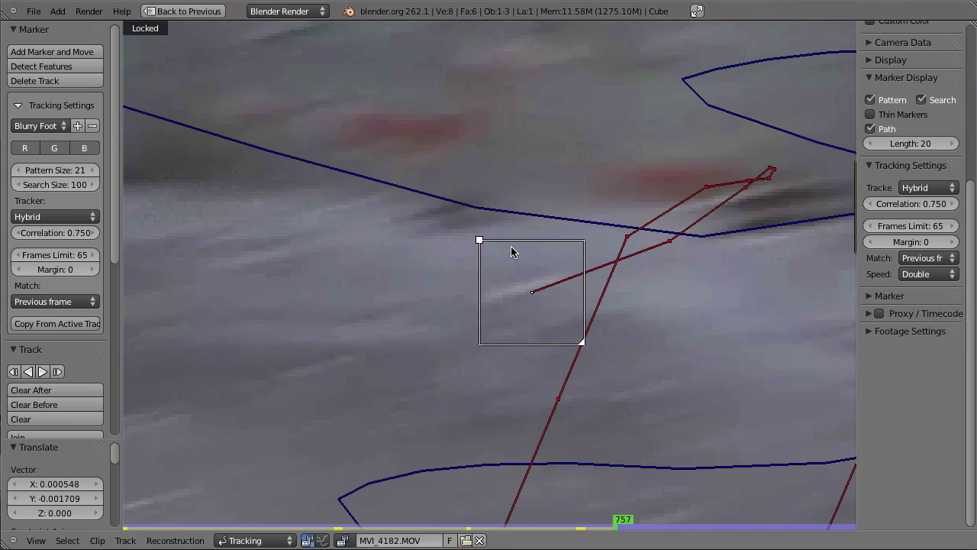
middle_click_drag(556, 213, 537, 295, "ctrl")
middle_click_drag(532, 321, 481, 326)
middle_click_drag(519, 162, 468, 380, "ctrl")
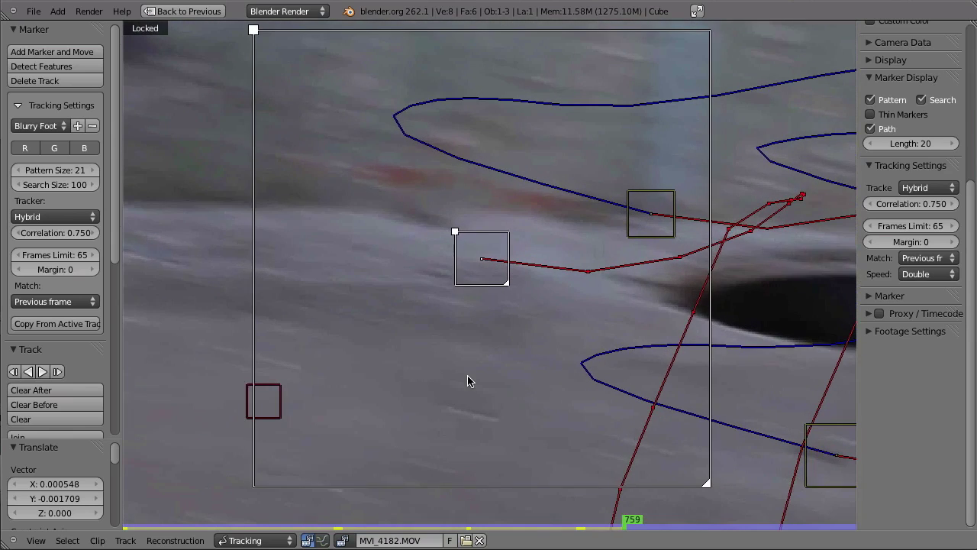
key("Right")
key("Right")
key("Right")
key("Right")
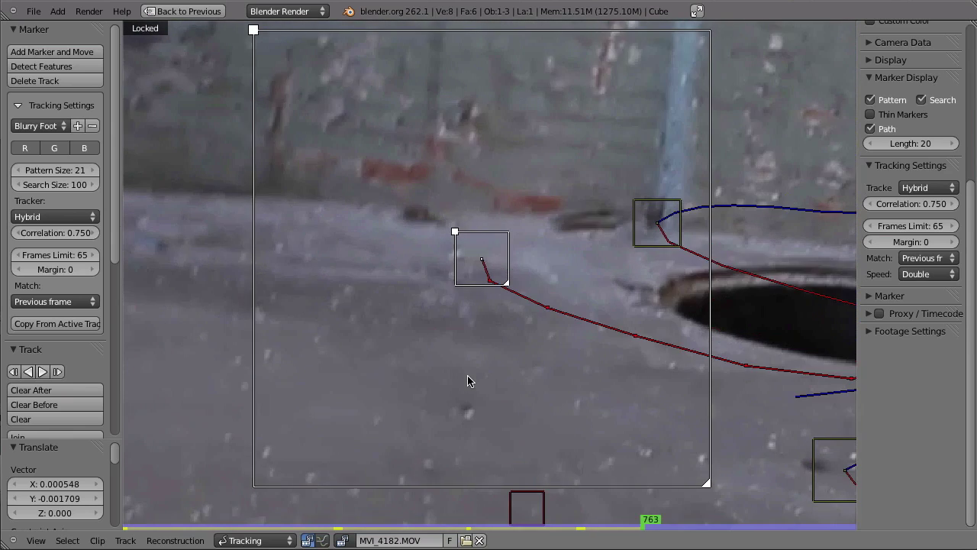
key("Right")
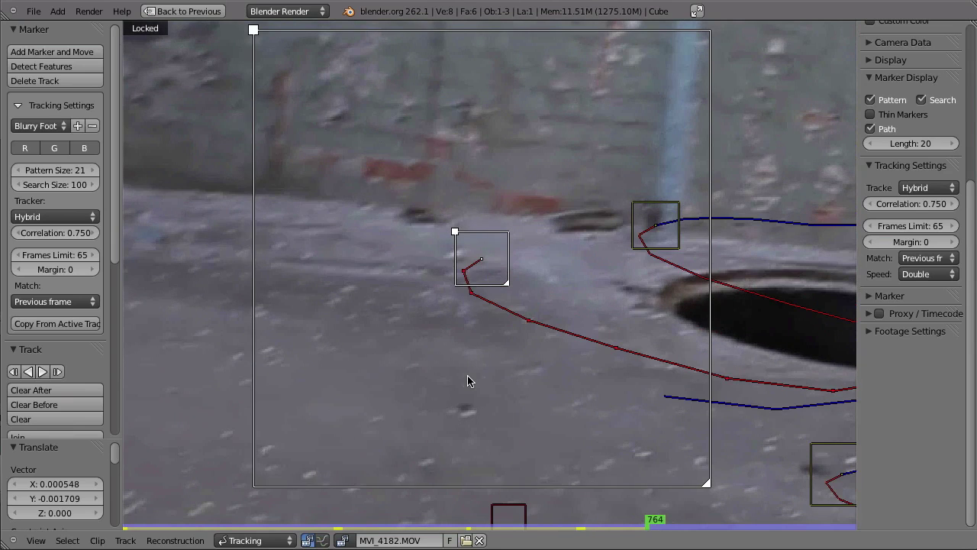
Recenter the drifted marker on the bright floor spot at frame 764 and review its alignment in the preceding frames
middle_click_drag(467, 258, 459, 417, "ctrl")
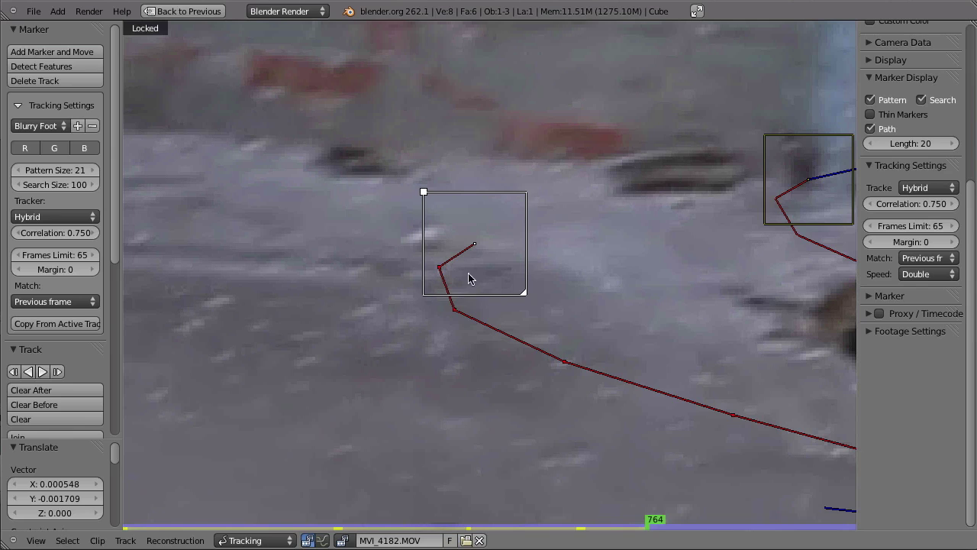
left_click_drag(470, 263, 373, 249)
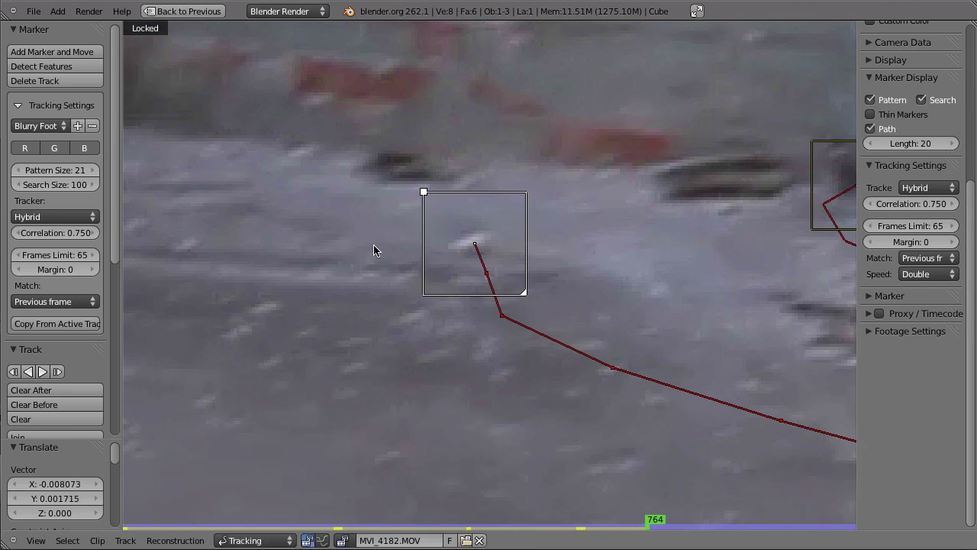
key("Left")
key("Left")
key("Left")
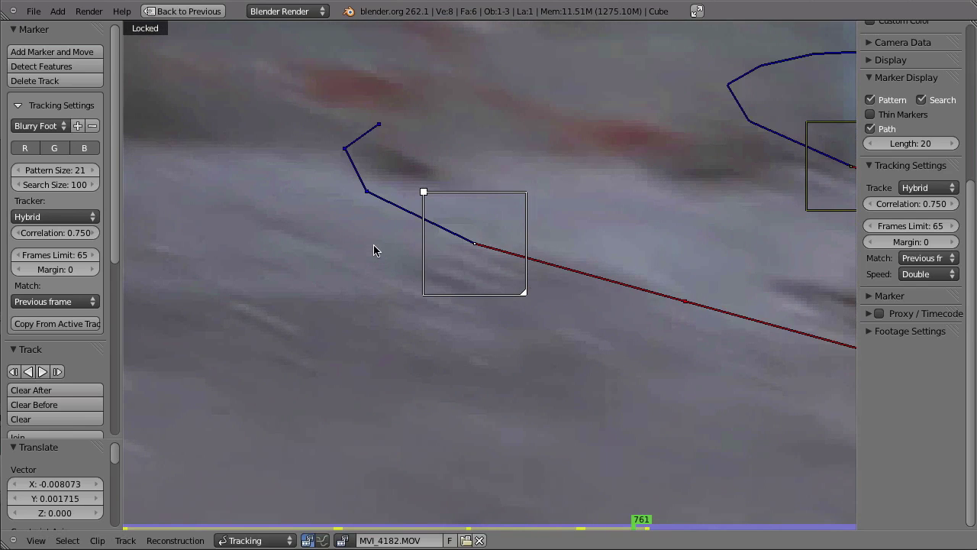
key("Right")
key("Right")
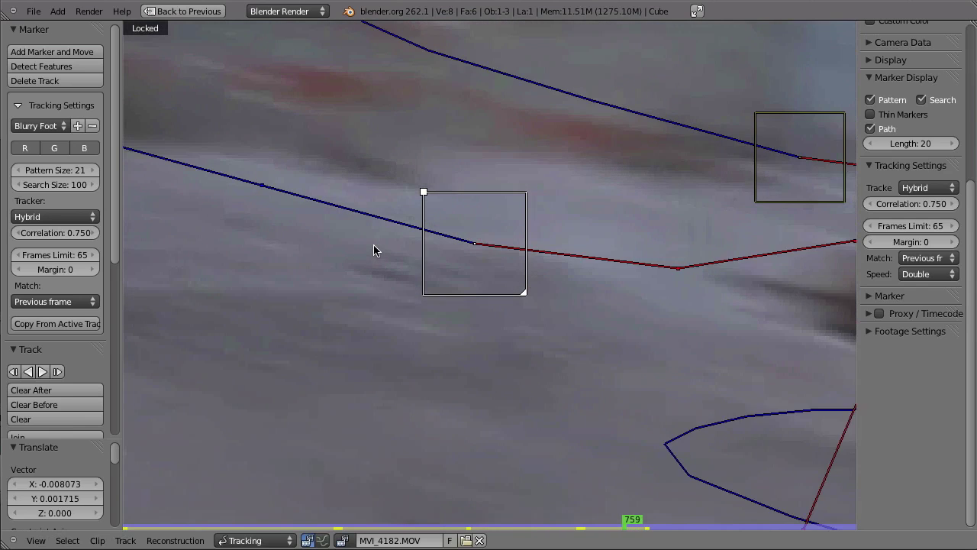
key("Right")
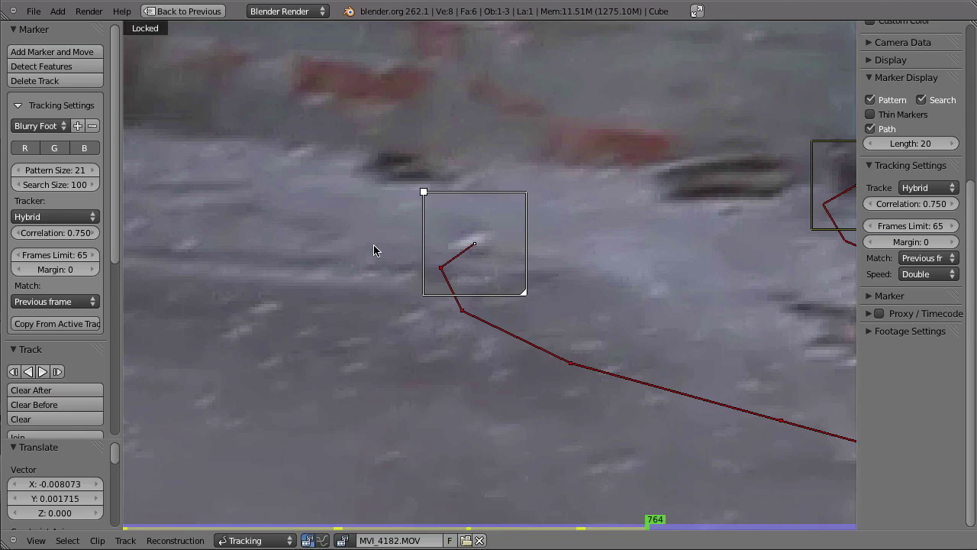
Track the floor-spot marker forward frame by frame from 764 to 772 and compare with frame 771
key("Right")
key("Right")
key("Right")
key("Right")
key("Right")
key("Right")
key("Right")
key("Right")
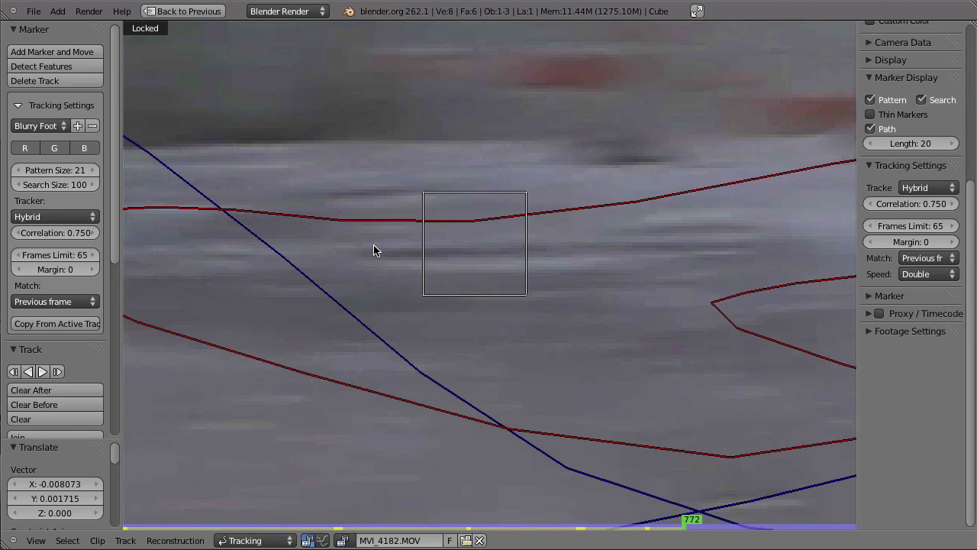
key("Left")
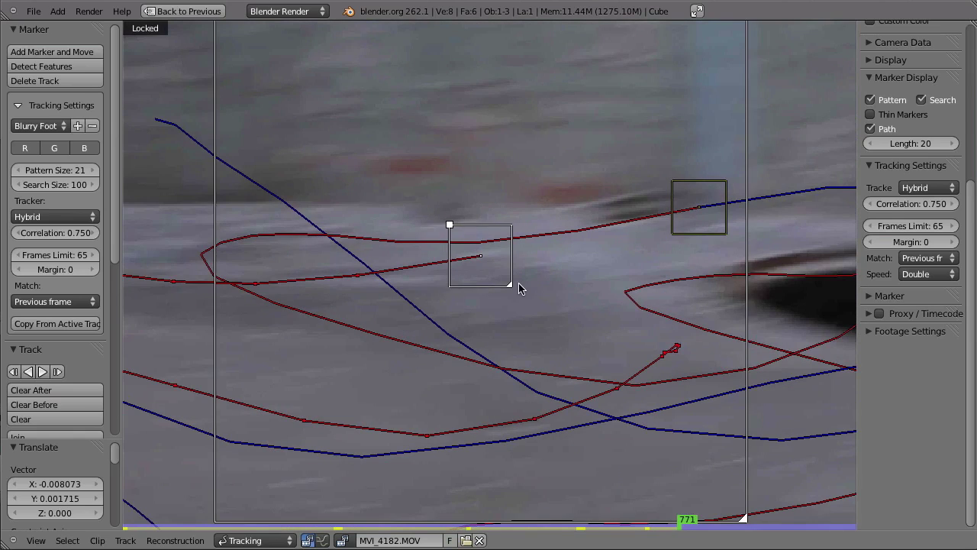
key("Right")
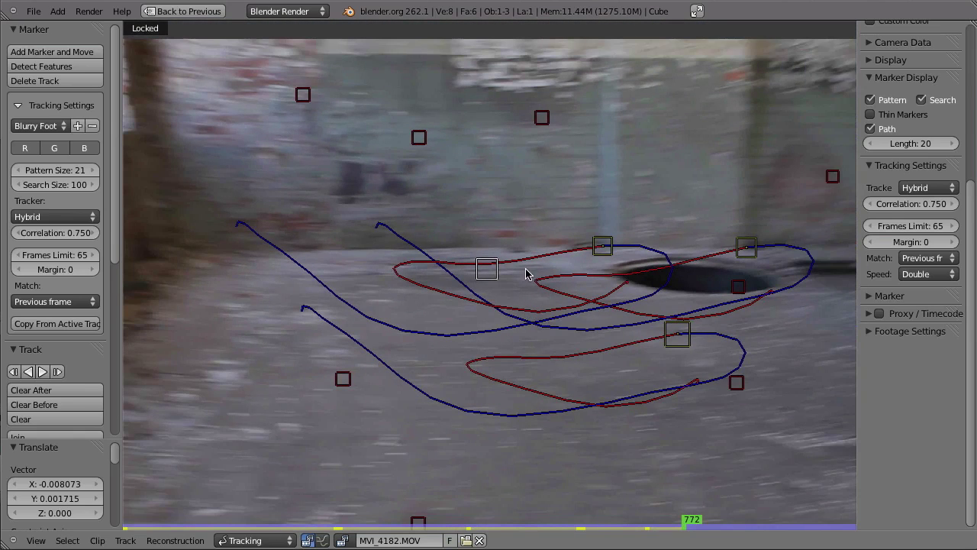
Reposition the lost floor-spot marker onto its blurred feature at frame 772
scroll(501, 293, "up", 6)
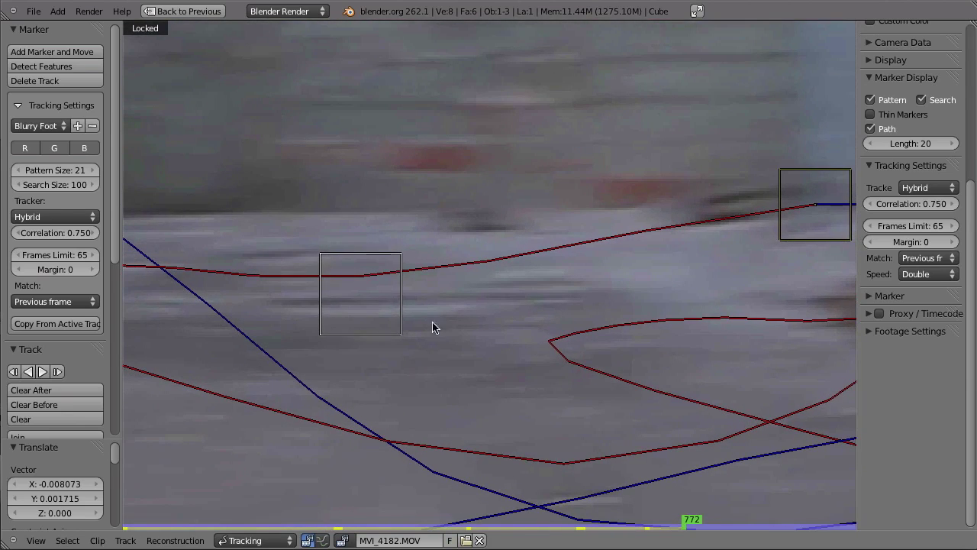
key("g")
left_click(599, 271)
middle_click_drag(466, 348, 665, 353)
middle_click_drag(574, 380, 547, 345, "ctrl")
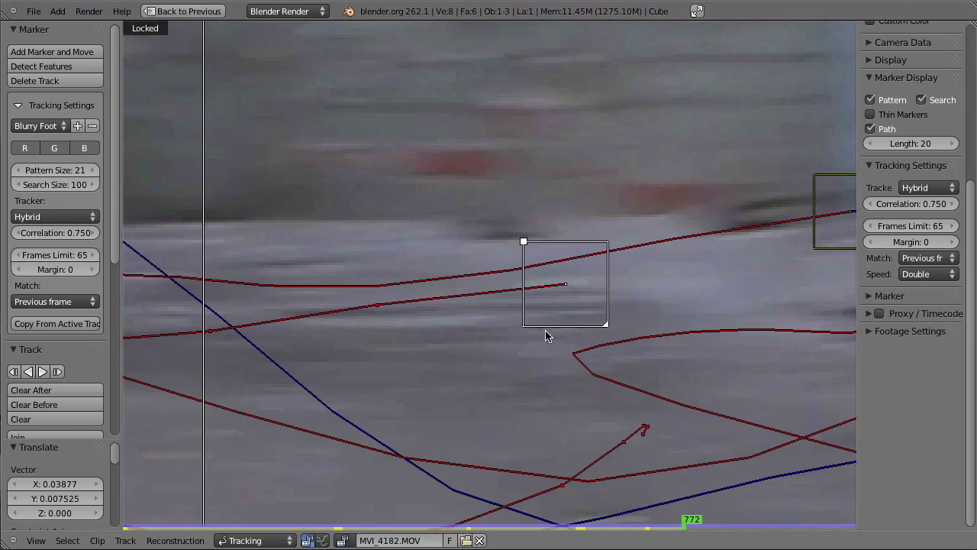
scroll(550, 337, "down", 3)
scroll(522, 261, "up", 1)
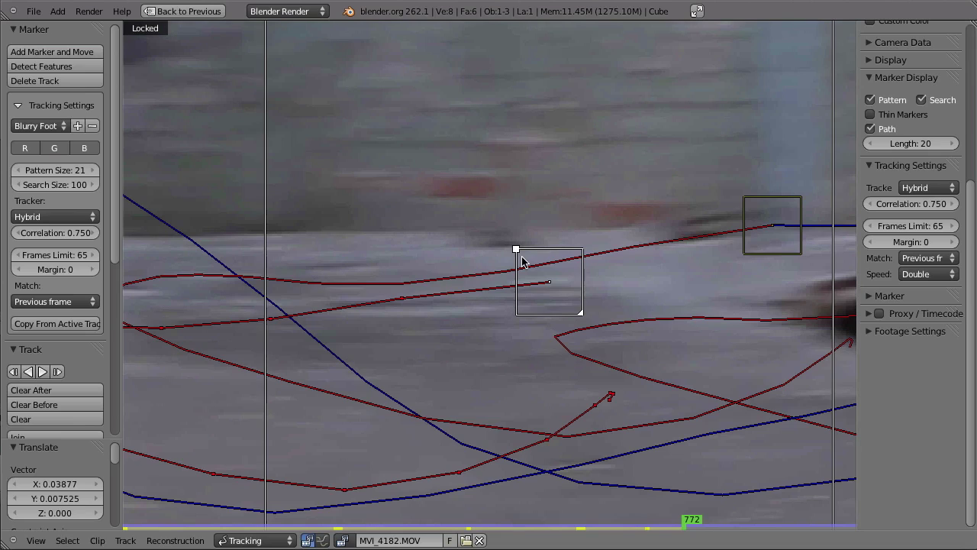
Compare the marker's alignment with the floor spot between frames 771 and 772, continuing to 773
key("Left")
key("Left")
key("Right")
key("Left")
key("Right")
key("Right")
key("Left")
key("Right")
key("Left")
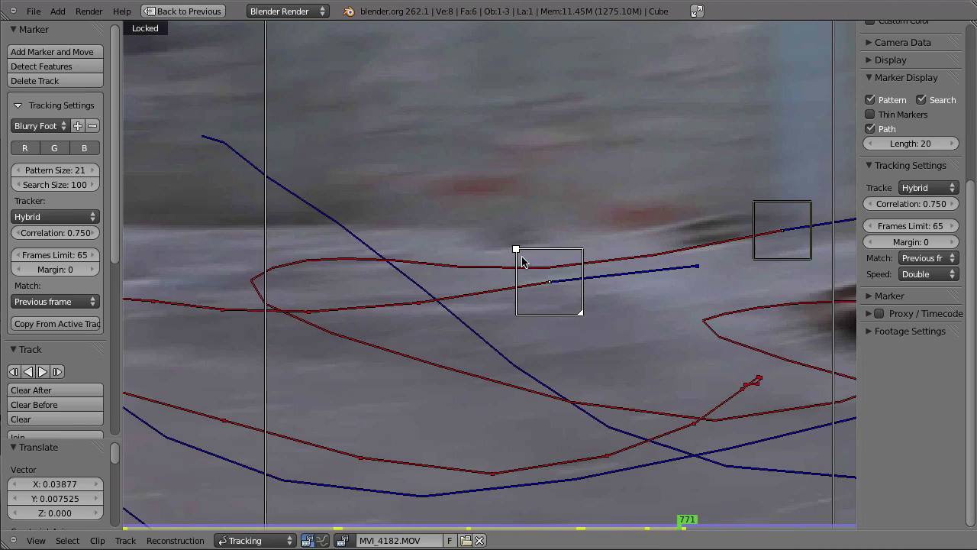
key("Right")
key("Right")
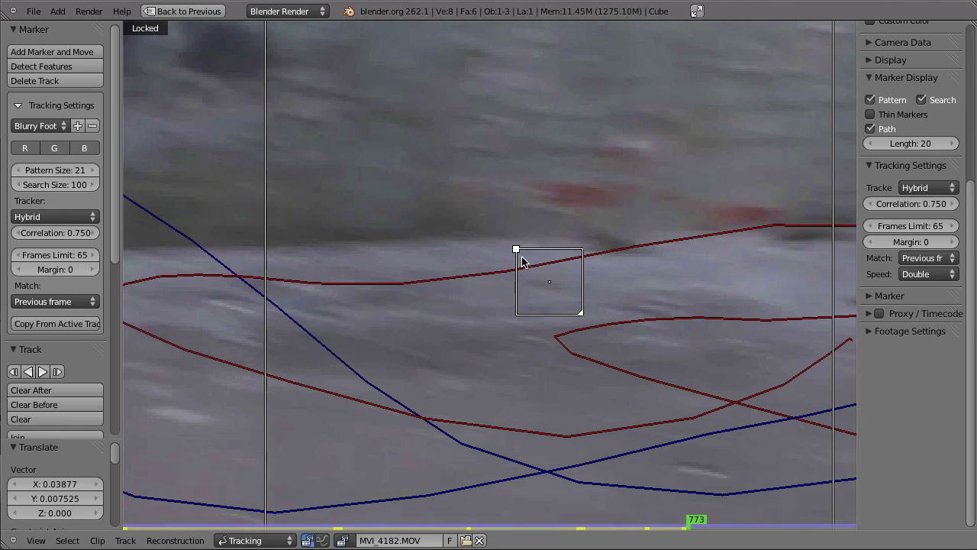
Return to frame 772 and track the floor-spot marker forward frame by frame to 778
mouse_move(537, 331)
middle_mouse_down("ctrl")
mouse_move(557, 334)
mouse_move(545, 316)
mouse_move(613, 287)
mouse_move(587, 298)
middle_mouse_up("ctrl")
middle_click_drag(561, 321, 459, 306)
scroll(492, 295, "up", 2)
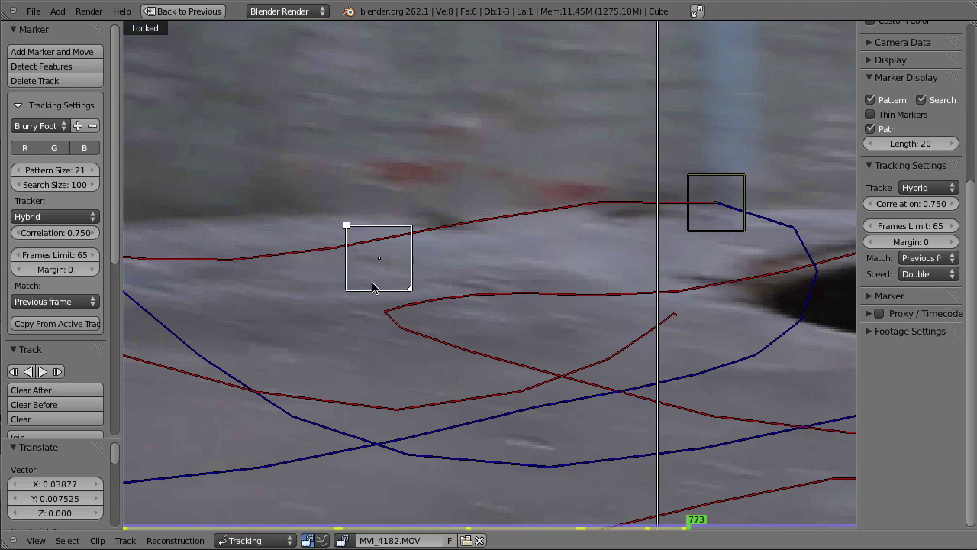
key("Left")
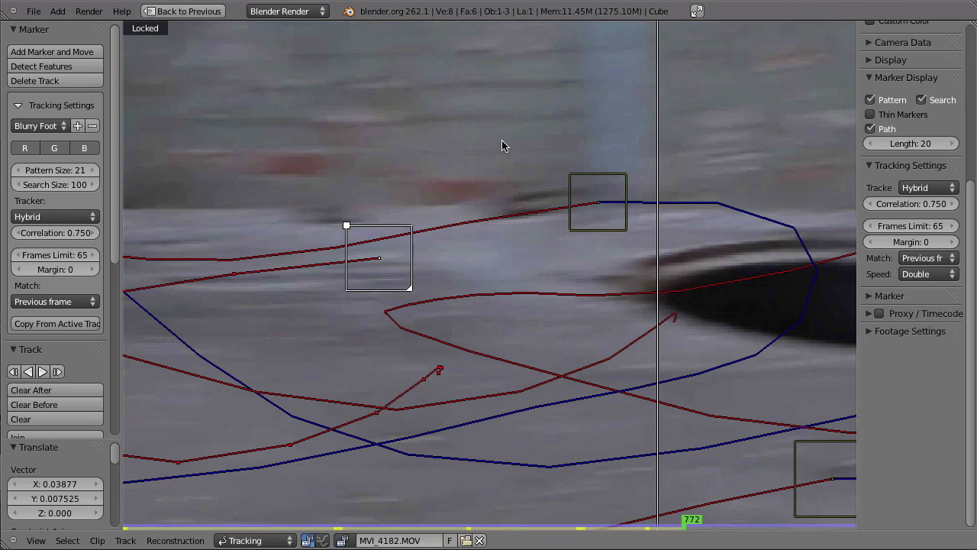
key("alt+Right")
middle_click_drag(461, 293, 622, 337)
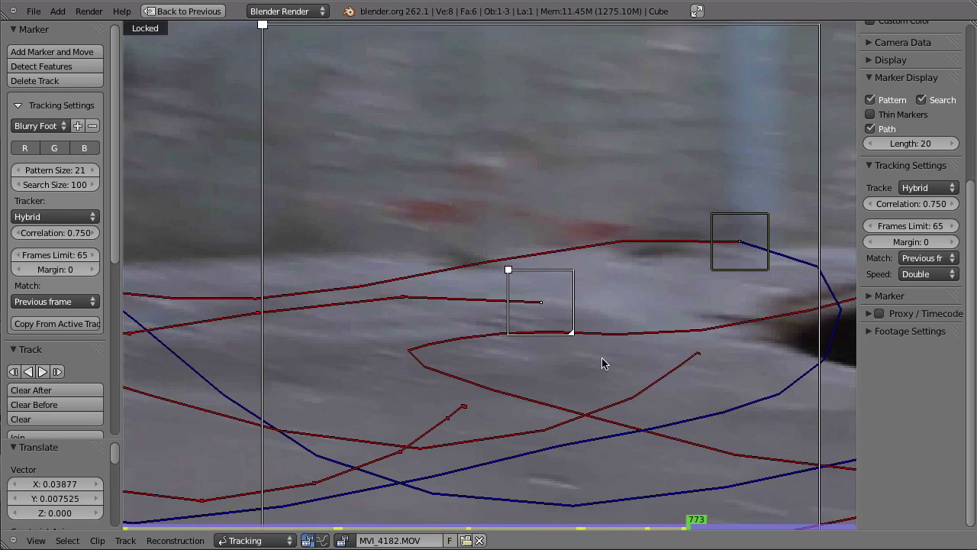
key("Right")
key("Right")
scroll(561, 322, "down", 2)
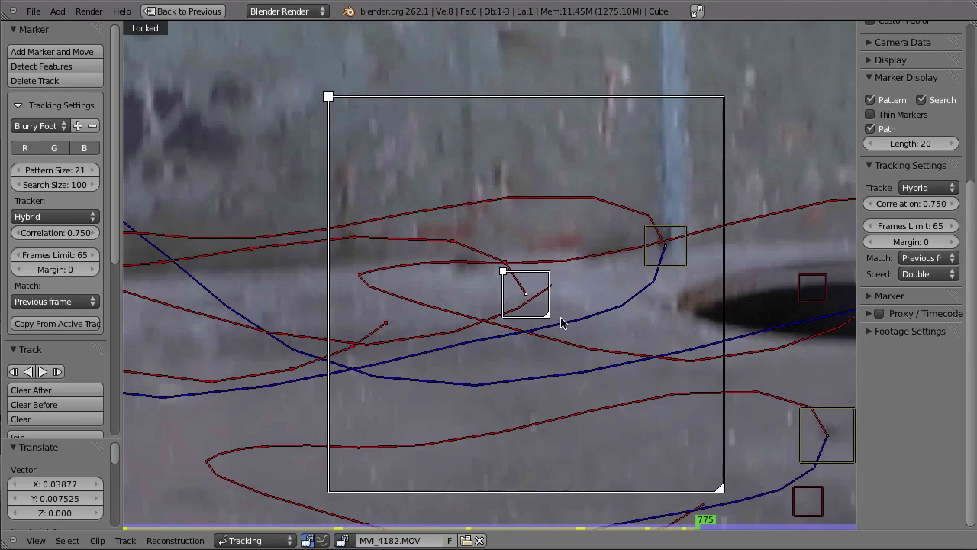
key("Right")
key("Right")
key("Right")
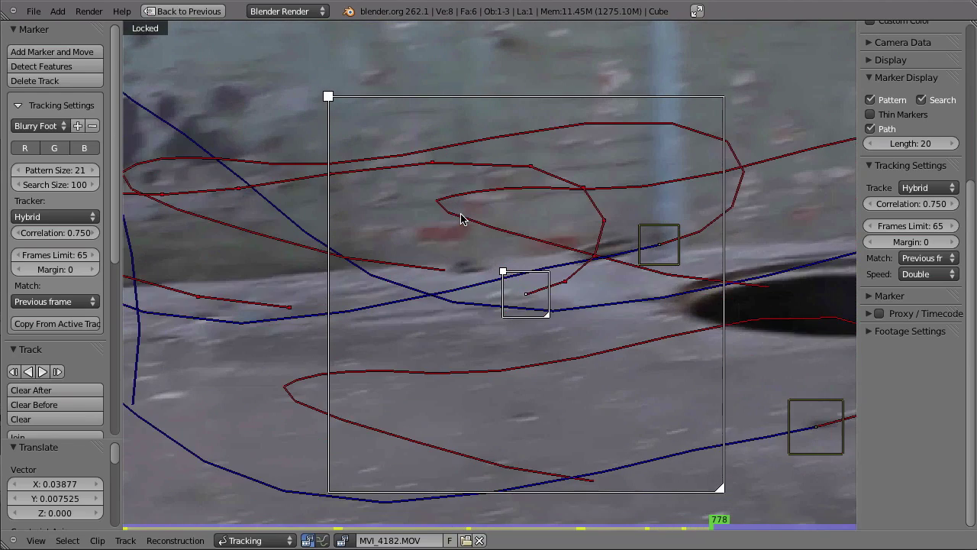
Realign the floor-spot marker with the bright spot at frame 778
scroll(523, 486, "up", 2)
middle_click_drag(519, 413, 568, 462)
mouse_move(568, 463)
middle_mouse_down("ctrl")
mouse_move(565, 410)
mouse_move(599, 403)
mouse_move(530, 355)
middle_mouse_up("ctrl")
key("g")
left_click(593, 400)
scroll(504, 349, "down", 1)
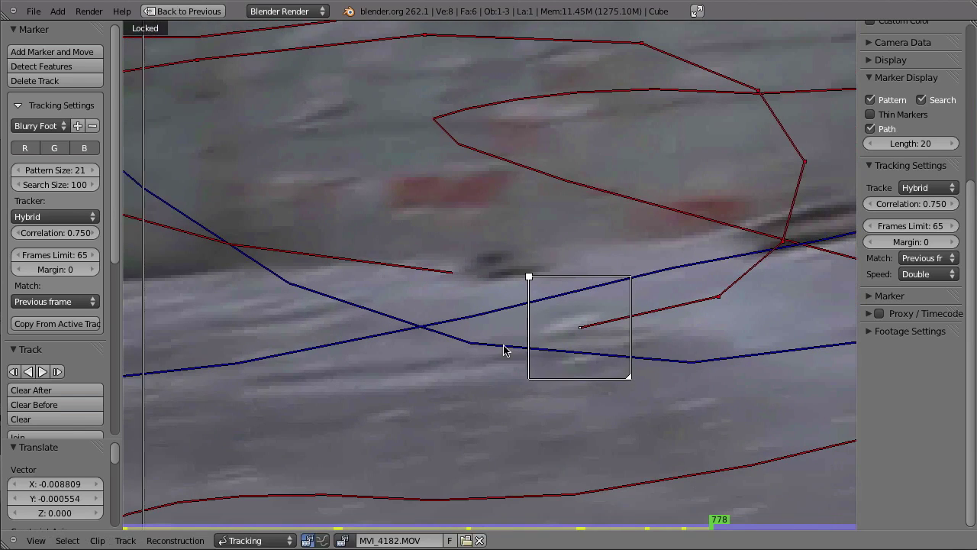
Check the floor-spot marker's alignment back from frame 778 to frame 774
key("Left")
key("Left")
key("Left")
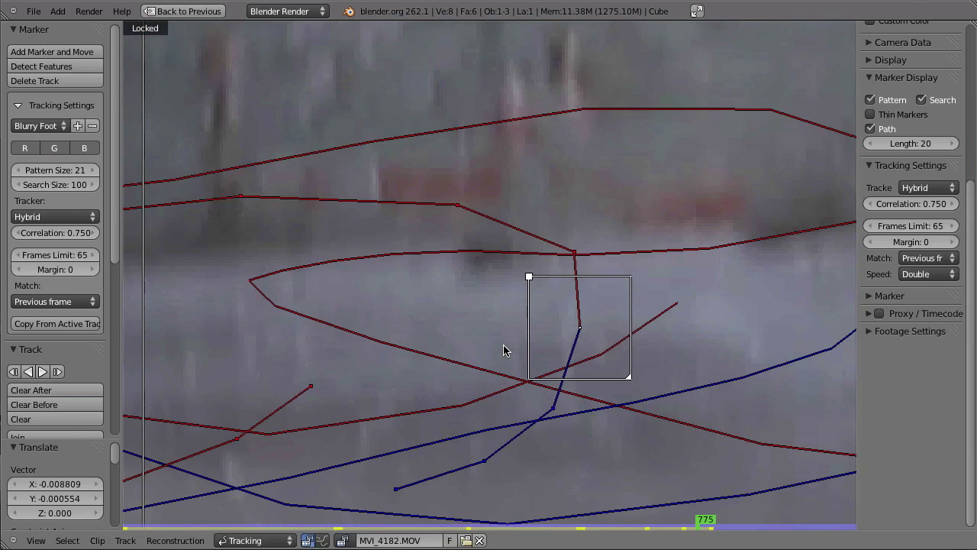
key("Left")
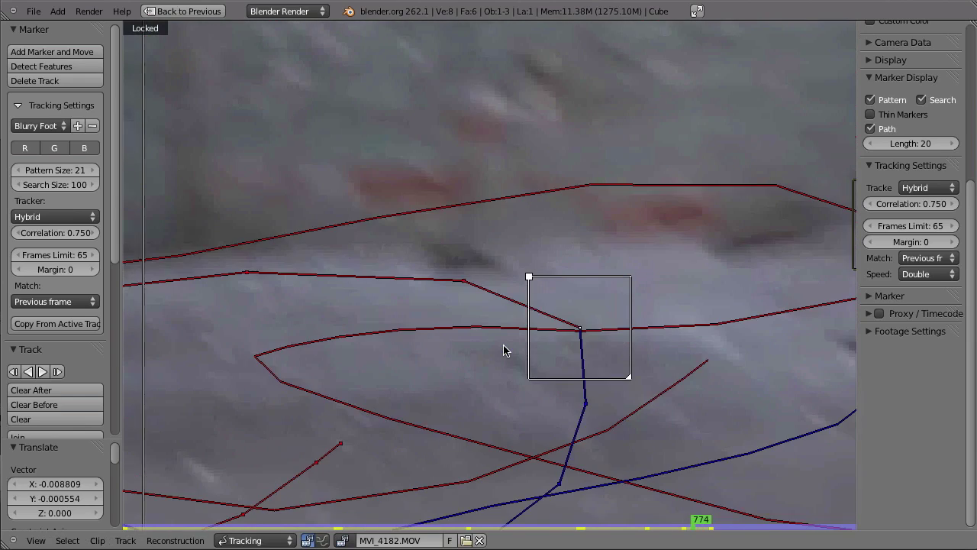
Track the floor-spot marker forward frame by frame to frame 785
key("Right")
key("Right")
key("Right")
key("Right")
key("Right")
key("Right")
key("Right")
key("Right")
key("Right")
key("Right")
mouse_move(631, 382)
middle_mouse_down("ctrl")
mouse_move(613, 218)
mouse_move(600, 232)
mouse_move(560, 417)
mouse_move(587, 177)
middle_mouse_up("ctrl")
middle_click_drag(582, 323, 578, 258)
mouse_move(557, 260)
middle_mouse_down("ctrl")
mouse_move(519, 292)
mouse_move(518, 389)
mouse_move(582, 391)
middle_mouse_up("ctrl")
key("Right")
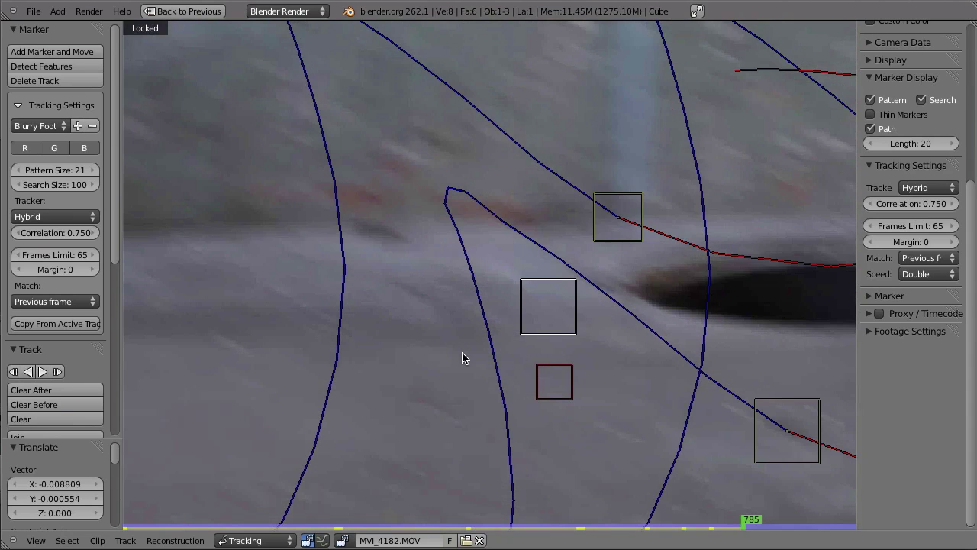
Realign the marker with the floor spot at frame 785 and track it forward to frame 791
key("g")
left_click(507, 211)
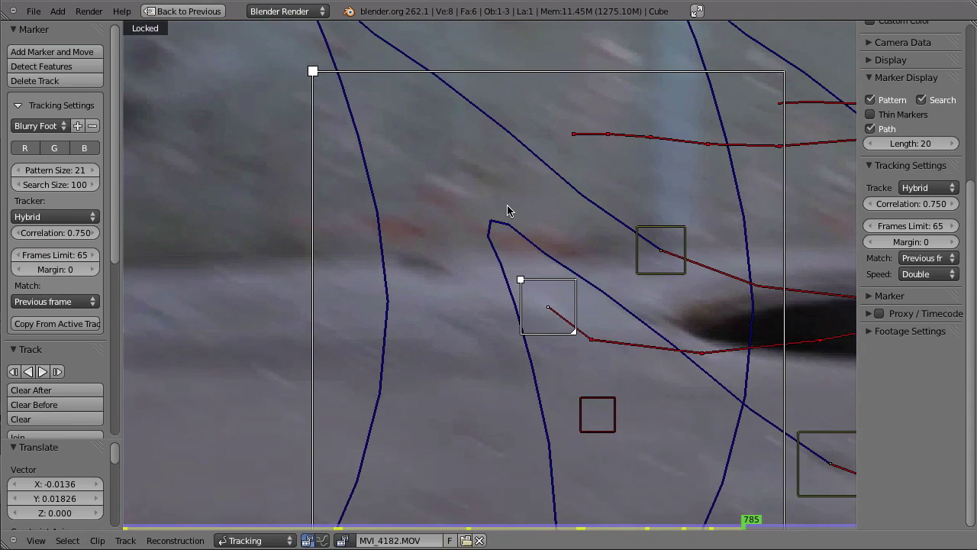
key("ctrl+t")
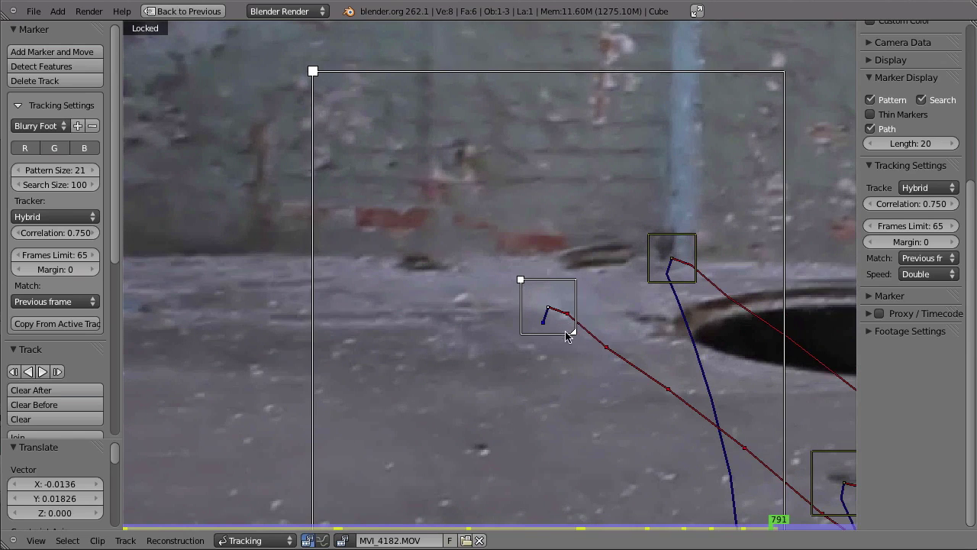
Reposition the marker on the floor spot at frame 791 and track it backward frame by frame to 786
key("g")
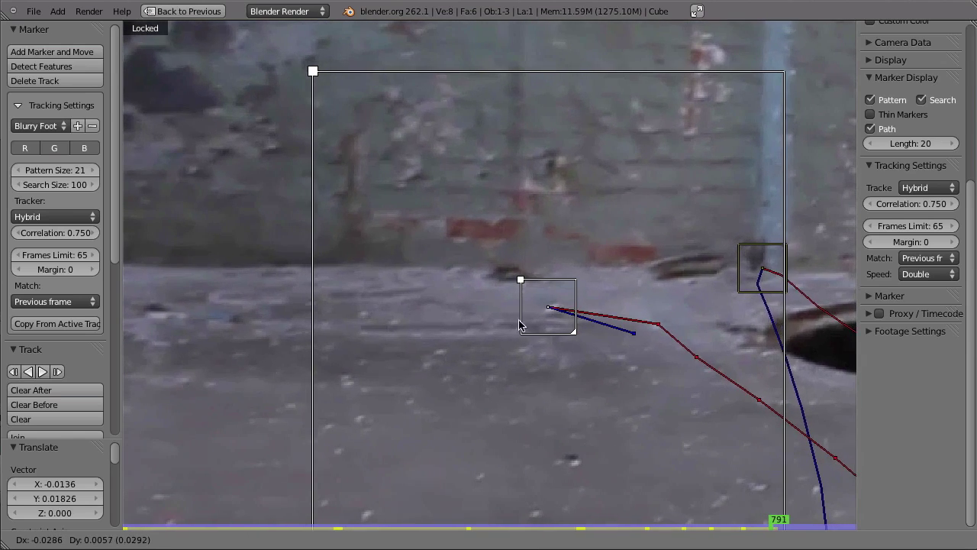
left_click(555, 312)
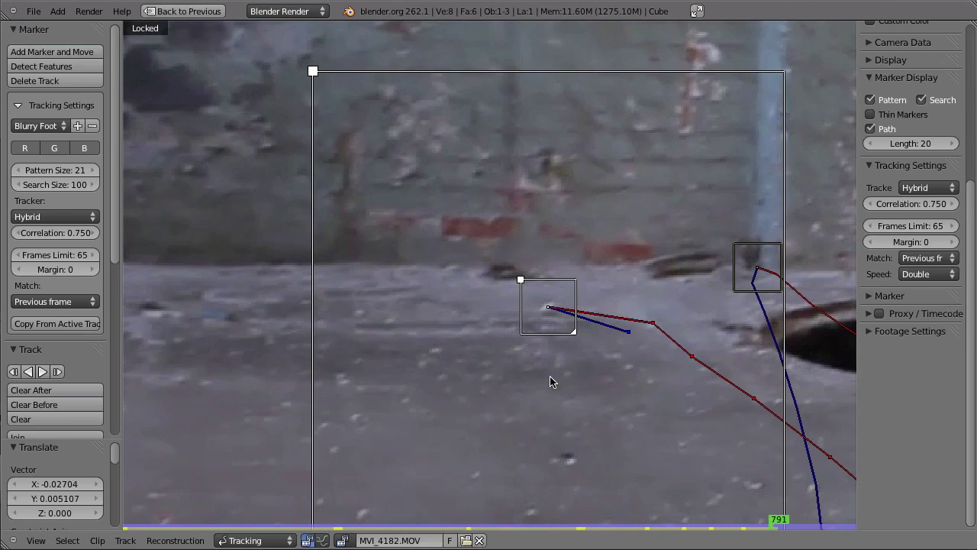
key("alt+Left")
key("alt+Left")
key("alt+Left")
key("alt+Left")
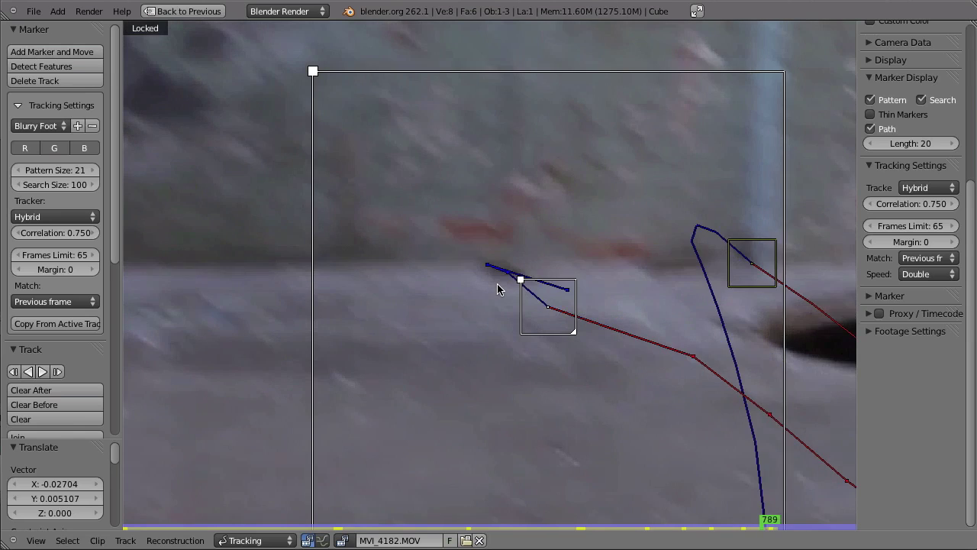
key("Left")
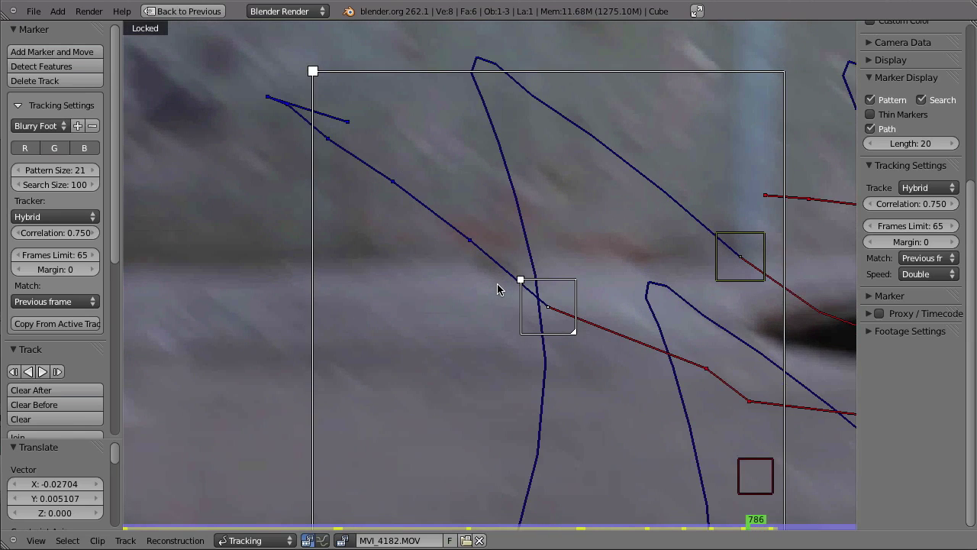
Compare the marker's alignment with the floor spot across frames 782 to 785
key("Left")
key("Left")
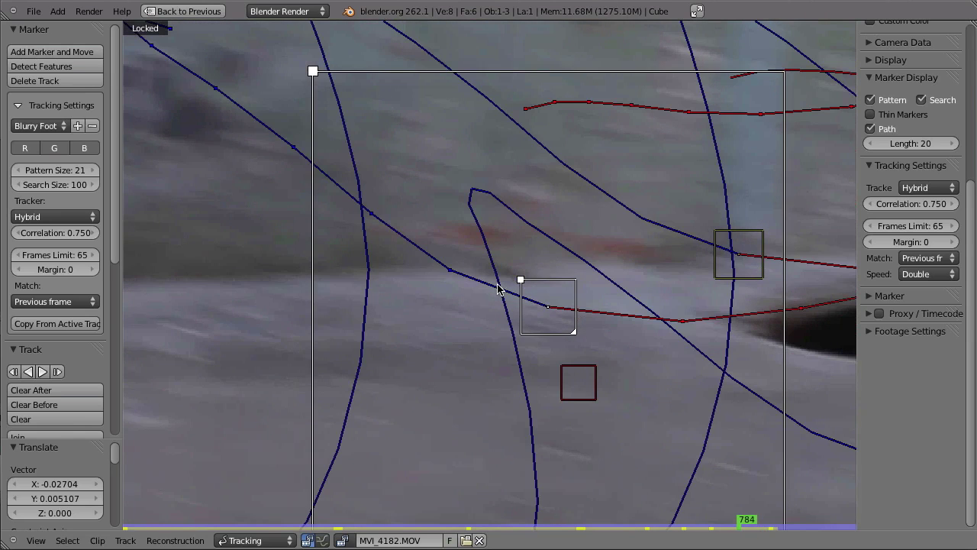
key("Left")
key("Right")
key("Left")
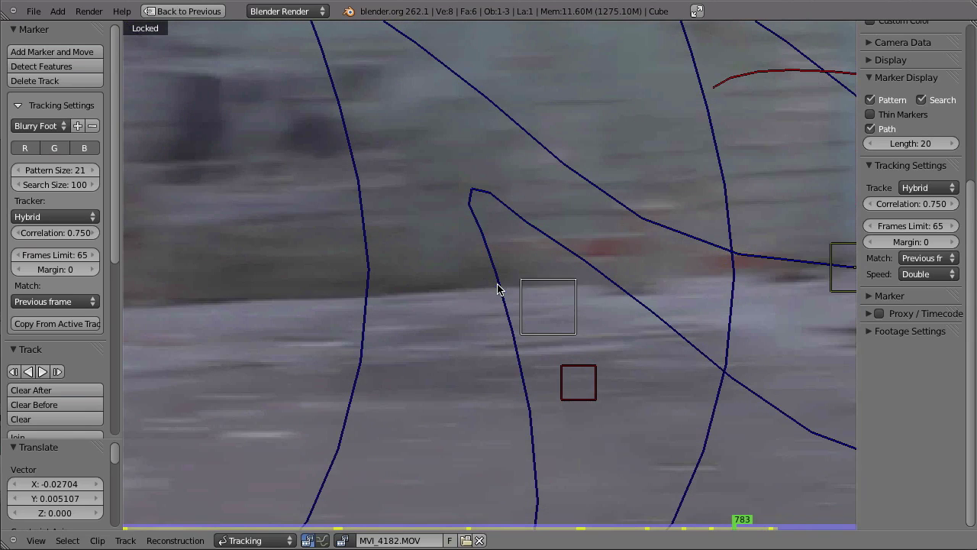
key("Left")
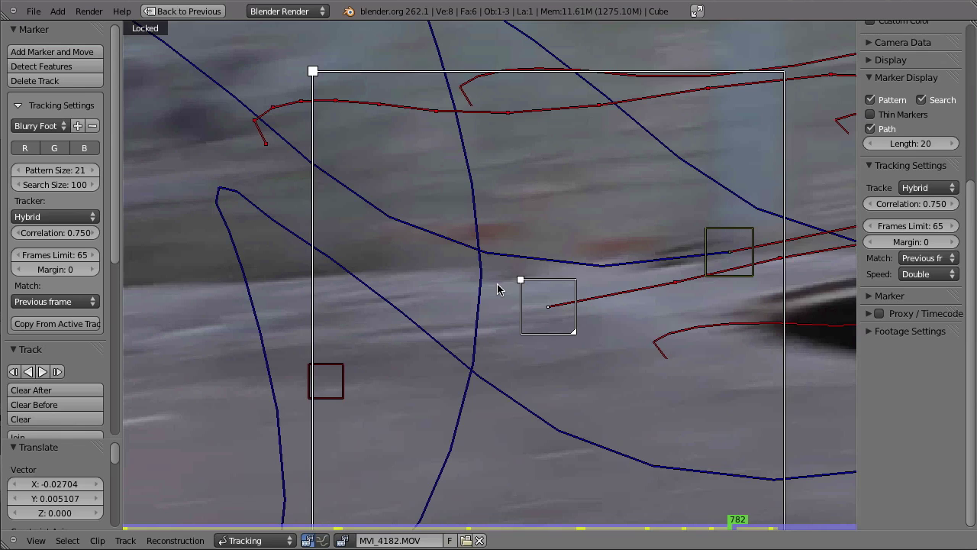
key("Right")
key("Right")
key("Left")
key("Right")
key("Right")
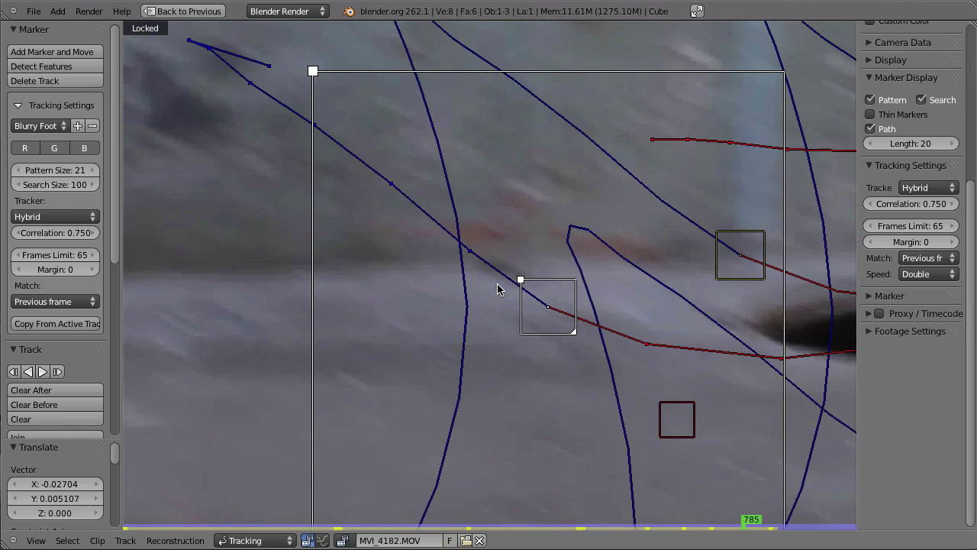
Continue through frame 791 and track the floor-spot marker forward frame by frame to 805
key("Right")
key("Right")
key("Right")
key("Right")
key("Right")
key("Right")
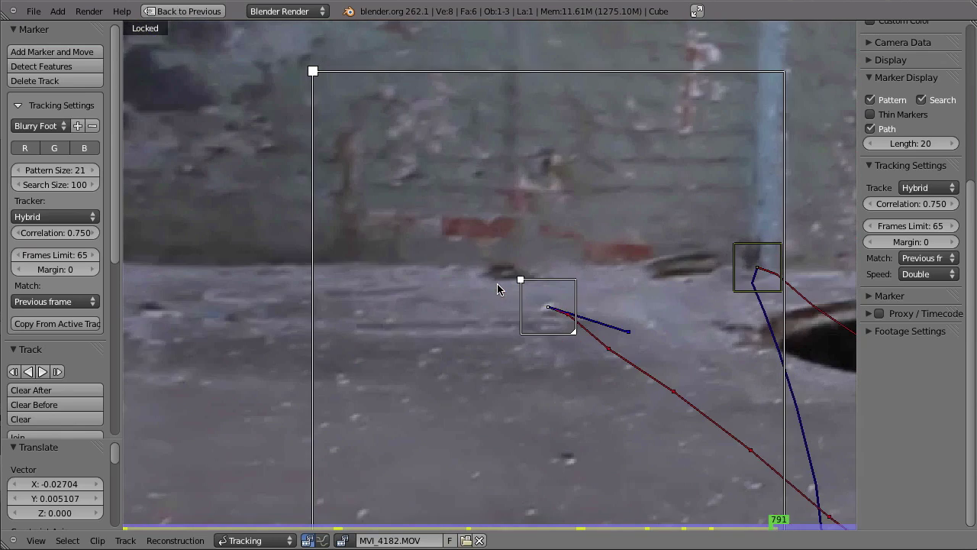
key("Right")
key("Right")
key("Right")
key("Right")
key("Right")
key("Right")
key("Right")
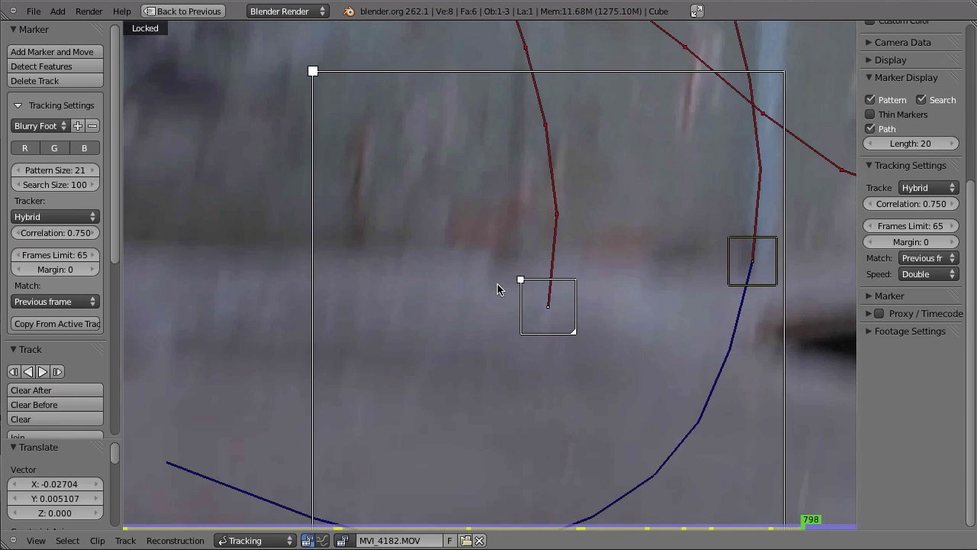
key("Right")
key("Right")
key("Right")
key("Right")
key("Right")
key("Right")
key("Right")
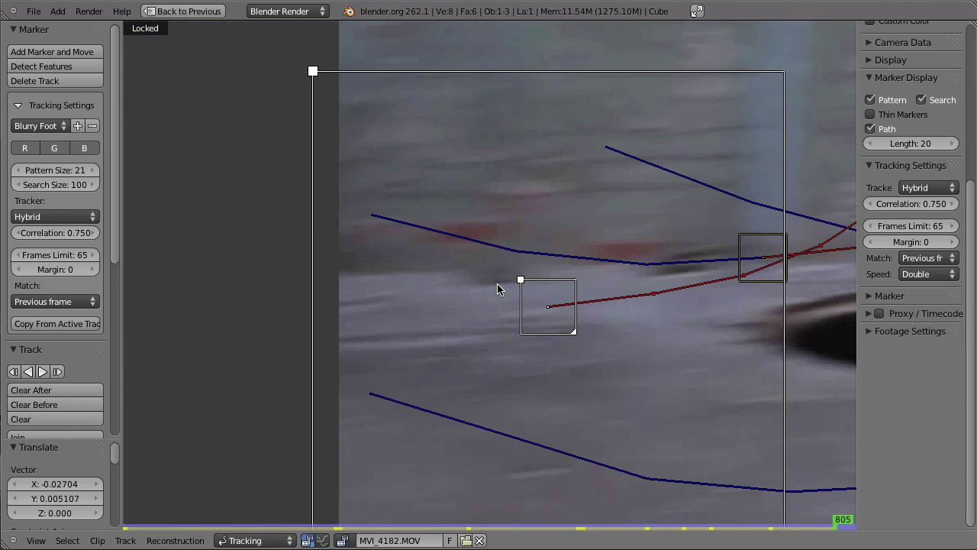
Correct the floor-spot marker at frame 806 and disable it on the following frame
key("Right")
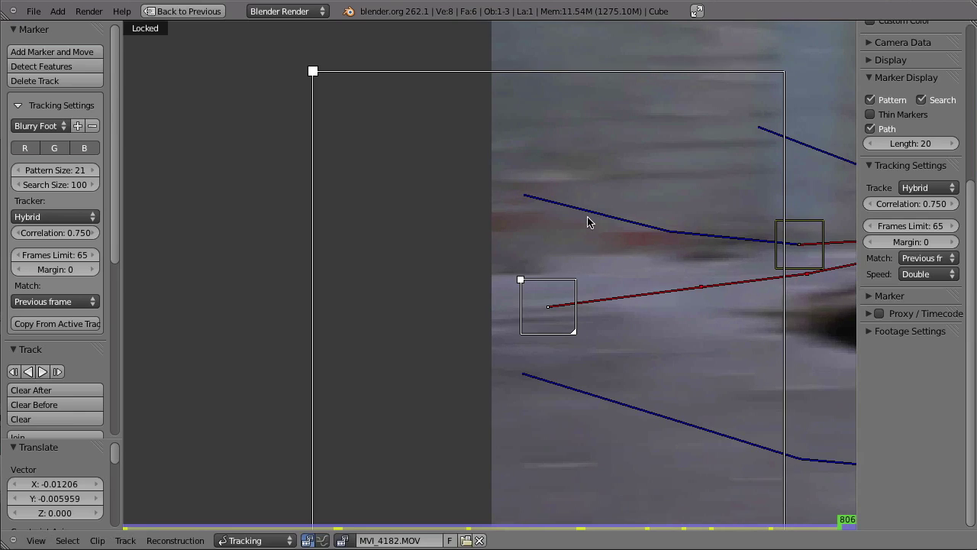
key("Right")
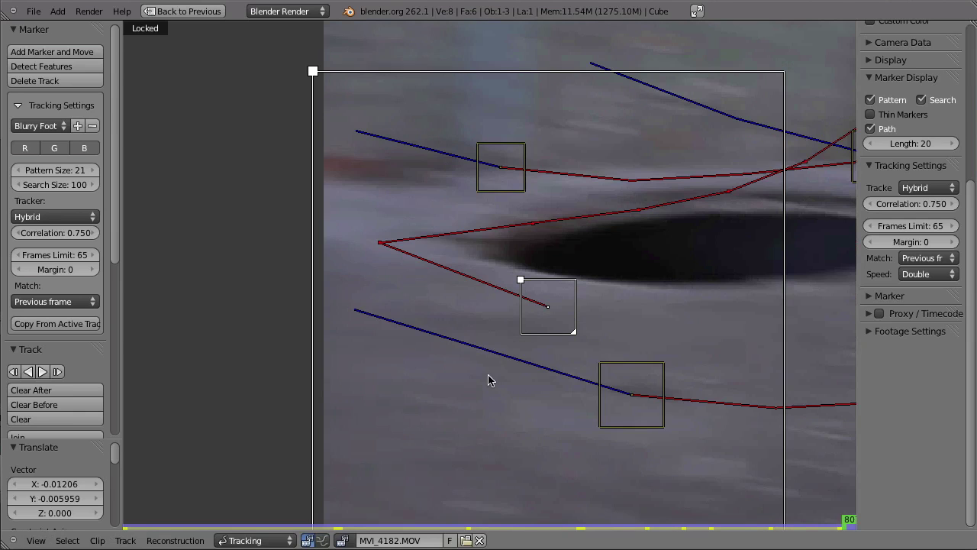
scroll(516, 374, "down", 3)
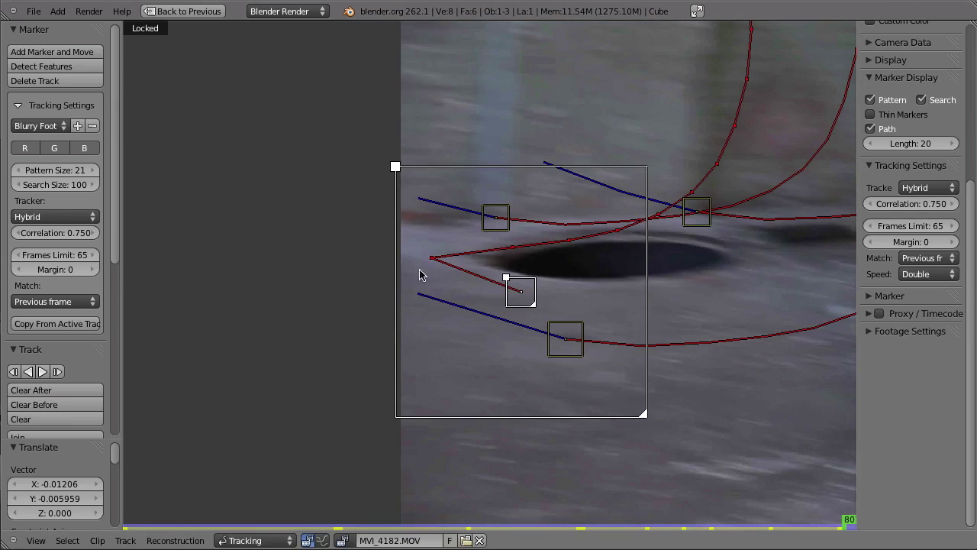
key("shift+d")
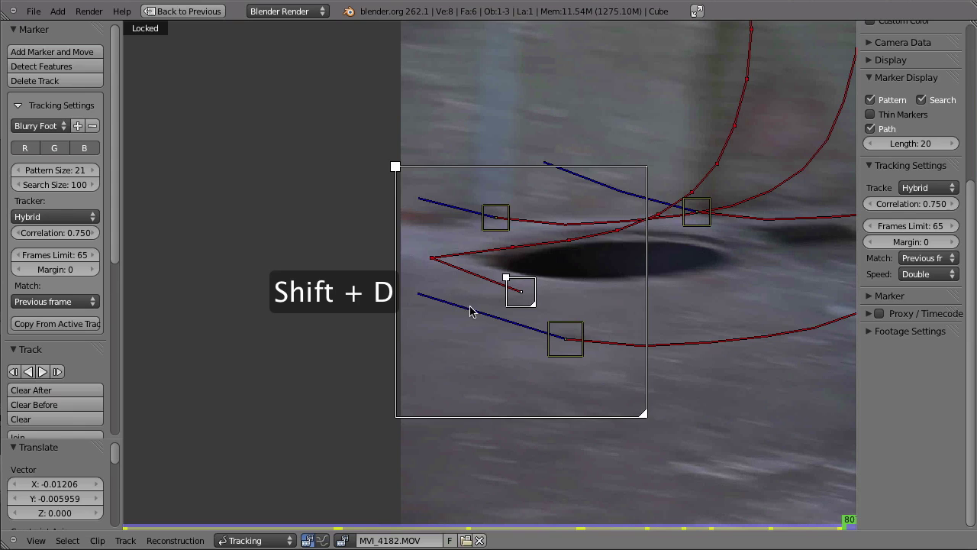
key("shift+d")
key("Right")
key("Right")
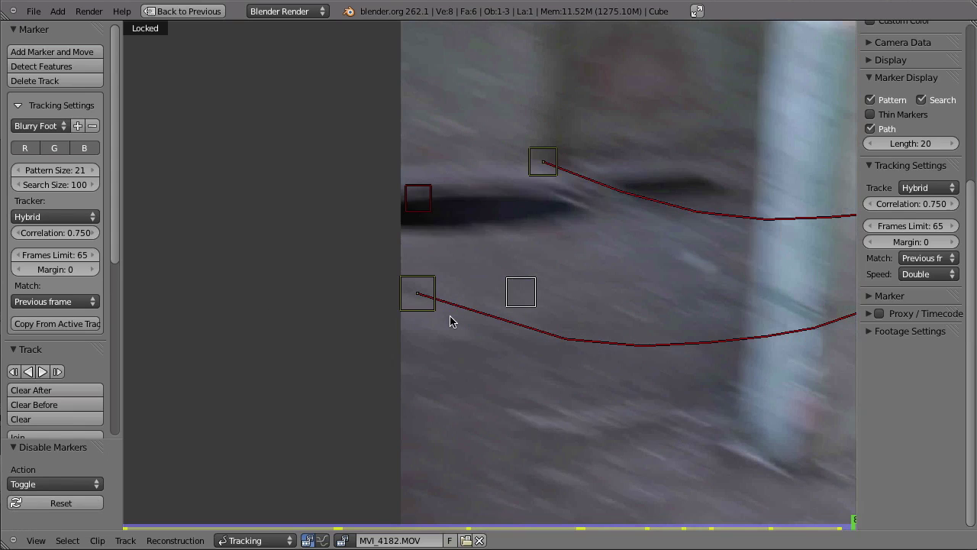
Return to frame 650, select the leftmost floor marker, and go to frame 719 where its track needs work
key("shift+Left")
scroll(450, 323, "down", 5)
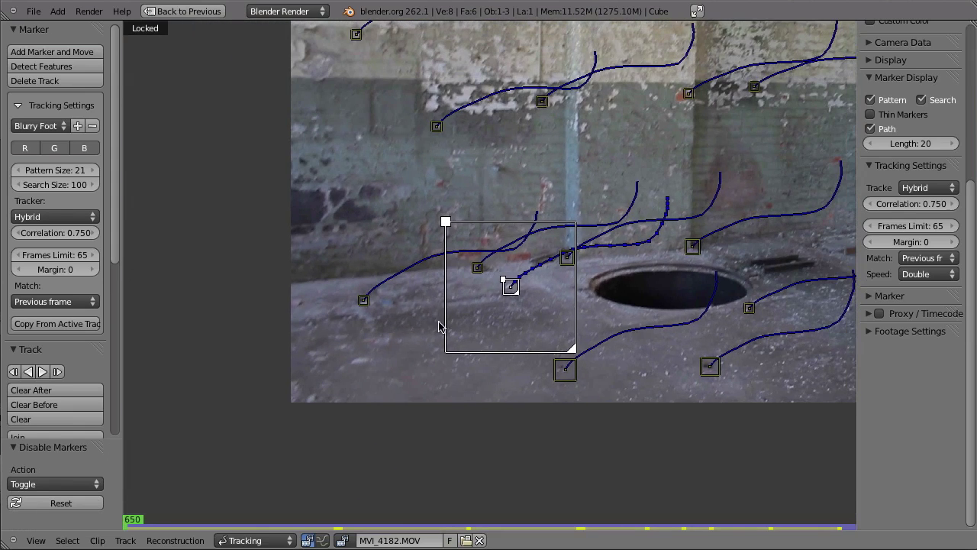
right_click(364, 321)
left_click_drag(333, 528, 442, 524)
scroll(477, 436, "up", 3)
scroll(506, 284, "down", 5)
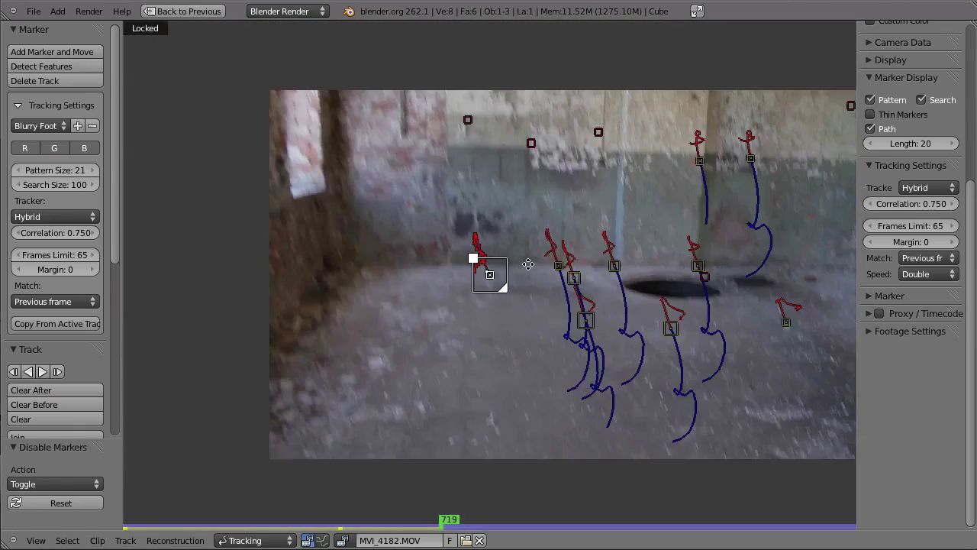
scroll(503, 283, "up", 2)
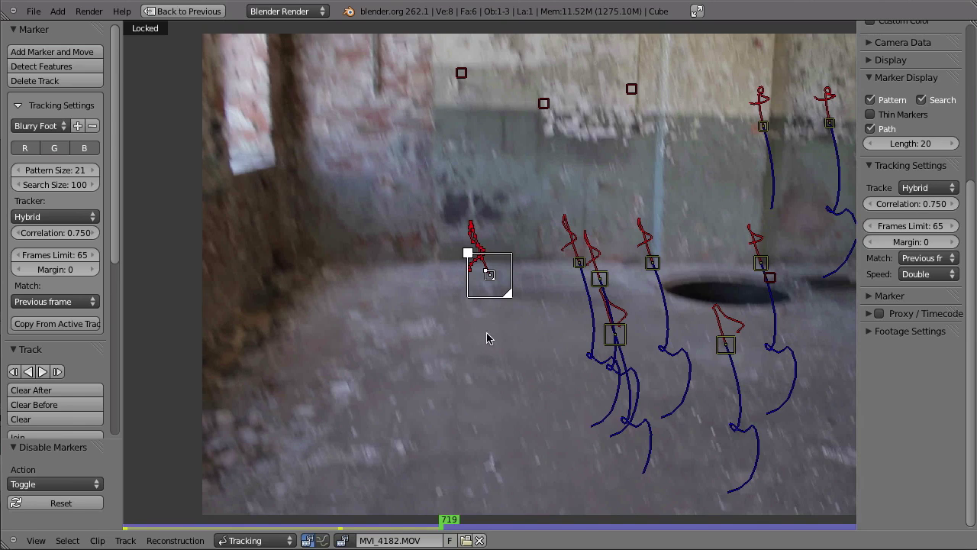
Enlarge the left floor marker and its search area at frame 719
middle_click_drag(494, 336, 507, 488, "ctrl")
key("s")
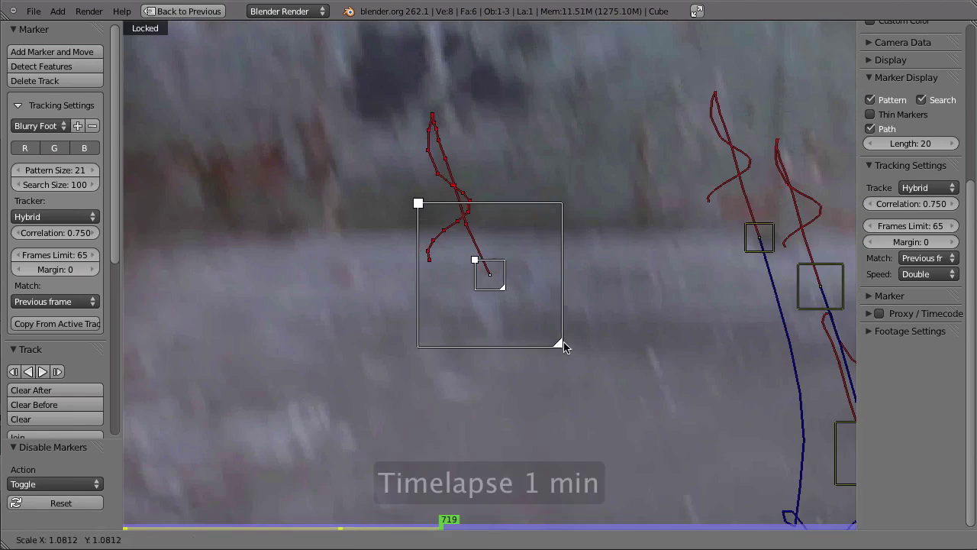
left_click(583, 366)
middle_click_drag(580, 363, 569, 294, "ctrl")
left_click_drag(552, 336, 598, 383)
Track the left floor marker forward to frame 724, repositioning it on its feature where it slips
key("alt+Right")
key("alt+Right")
key("alt+Right")
key("alt+Right")
key("alt+Right")
key("alt+Right")
key("g")
left_click(419, 324)
key("ctrl+t")
key("g")
left_click(491, 234)
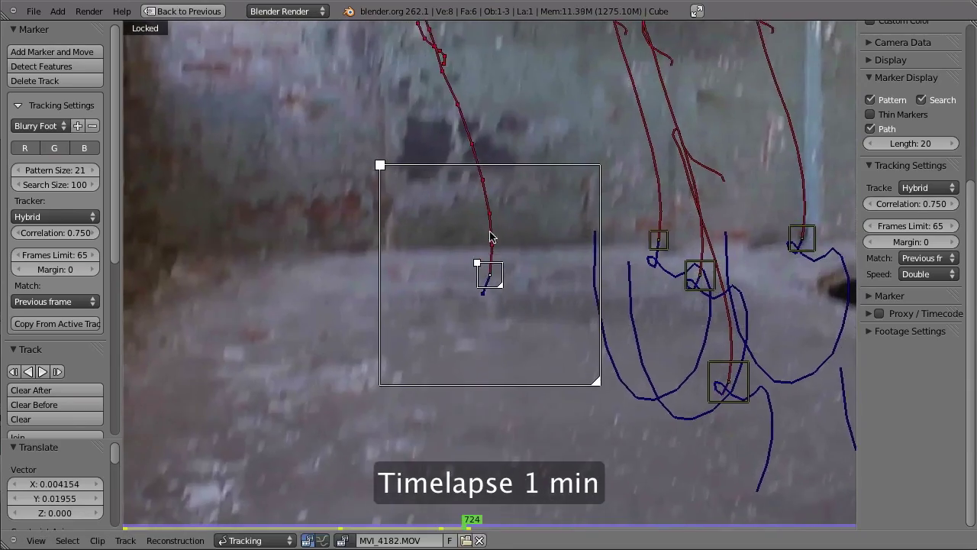
Track the left floor marker on to frame 741, correcting its position and enlarging its search area
key("ctrl+t")
key("g")
left_click(566, 296)
mouse_move(565, 296)
middle_mouse_down("ctrl")
mouse_move(465, 146)
mouse_move(583, 338)
middle_mouse_up("ctrl")
key("g")
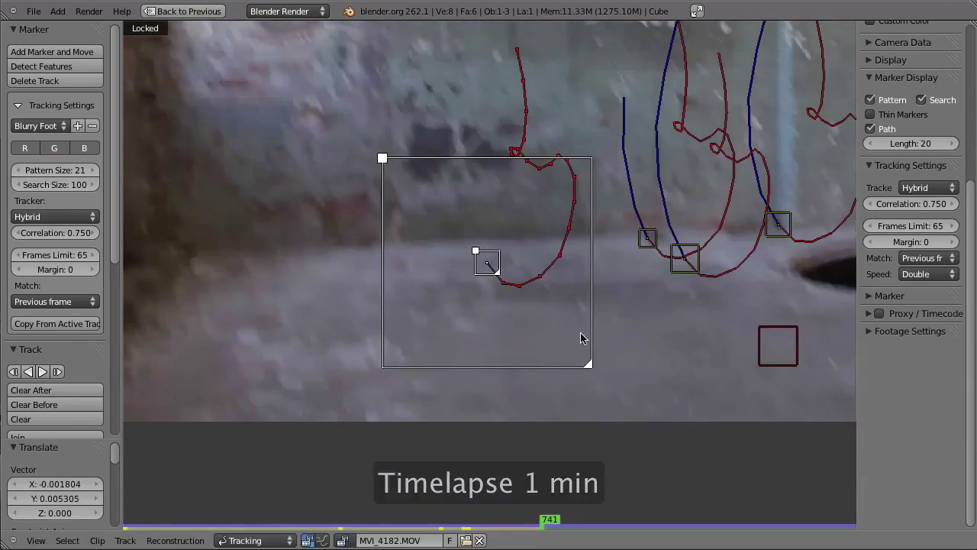
left_click_drag(588, 364, 600, 377)
Continue tracking the left floor marker to frame 750 with manual corrections at the blurred frames
key("ctrl+t")
key("g")
left_click(534, 199)
key("ctrl+t")
key("g")
left_click(541, 155)
key("g")
left_click(569, 435)
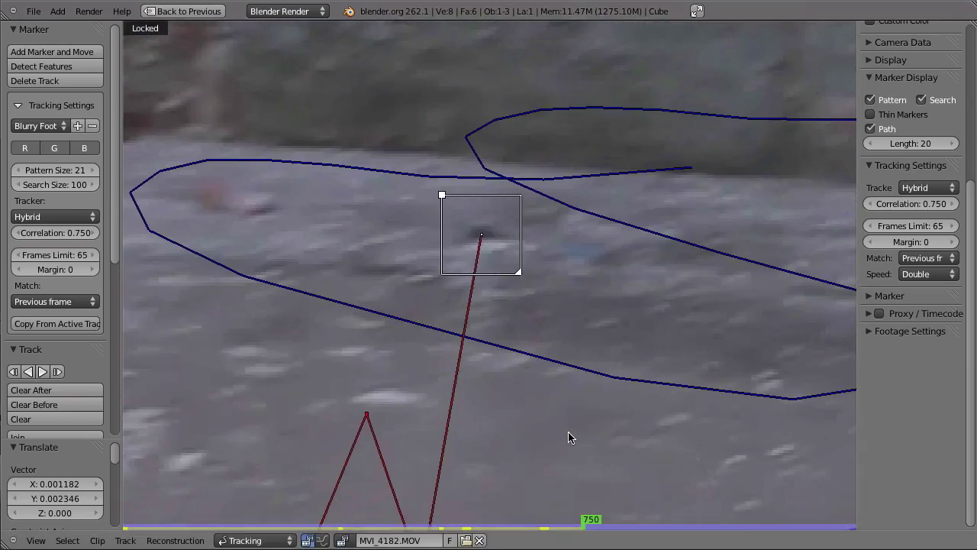
Step back two frames from 750 and move the stray marker onto its floor feature
key("Left")
key("Left")
key("g")
left_click(457, 385)
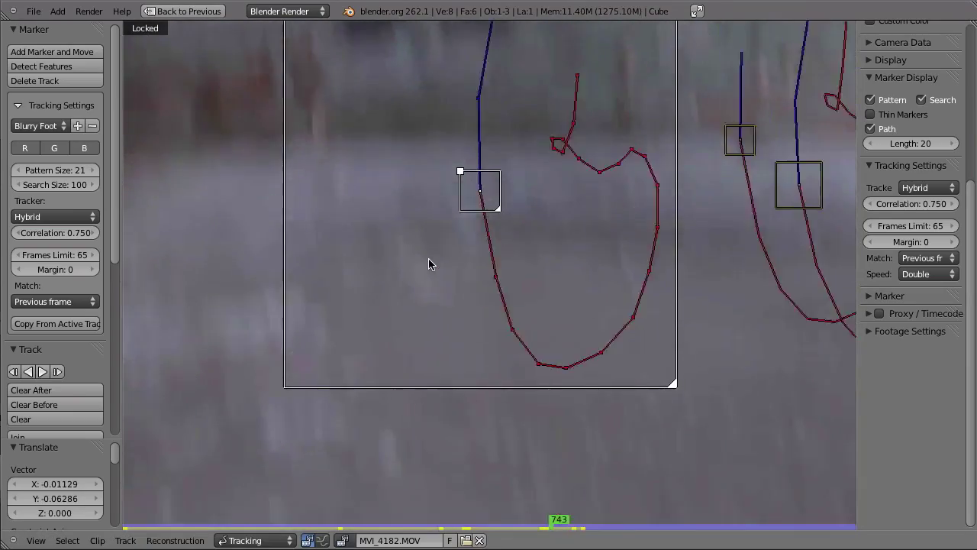
Realign the left floor marker with its feature at frame 757 and again around frame 765
key("g")
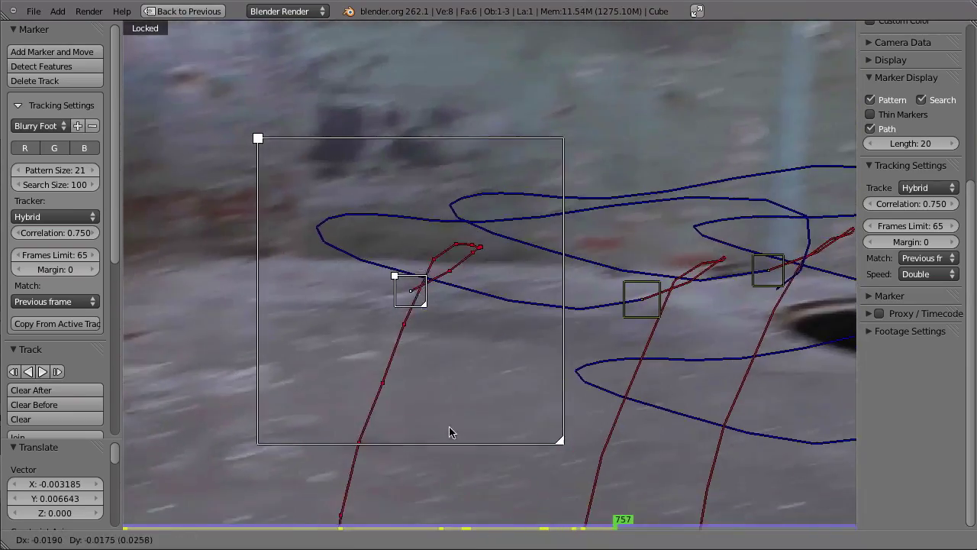
left_click(382, 309)
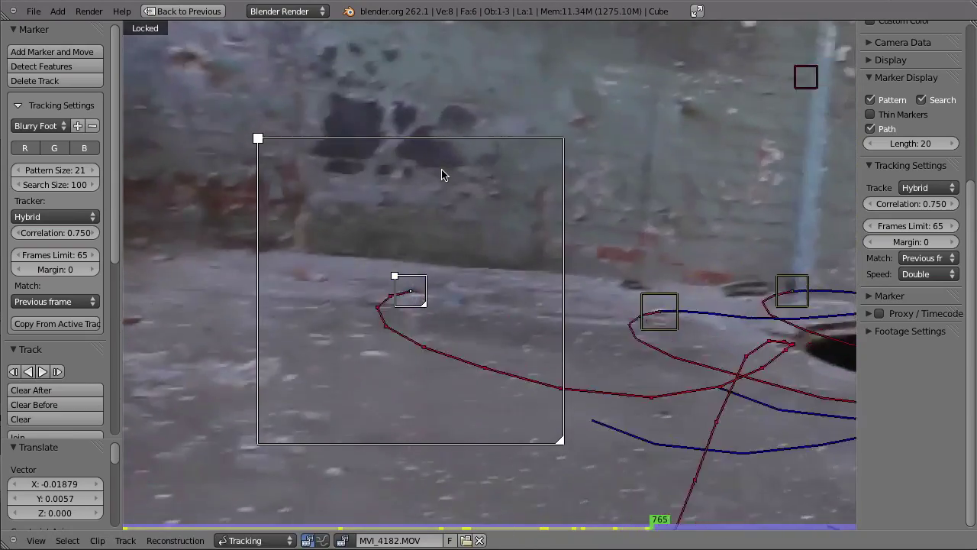
key("g")
left_click(431, 294)
Track the left floor marker forward and reposition it on its blurred feature at frame 784
key("alt+Right")
key("g")
left_click(324, 221)
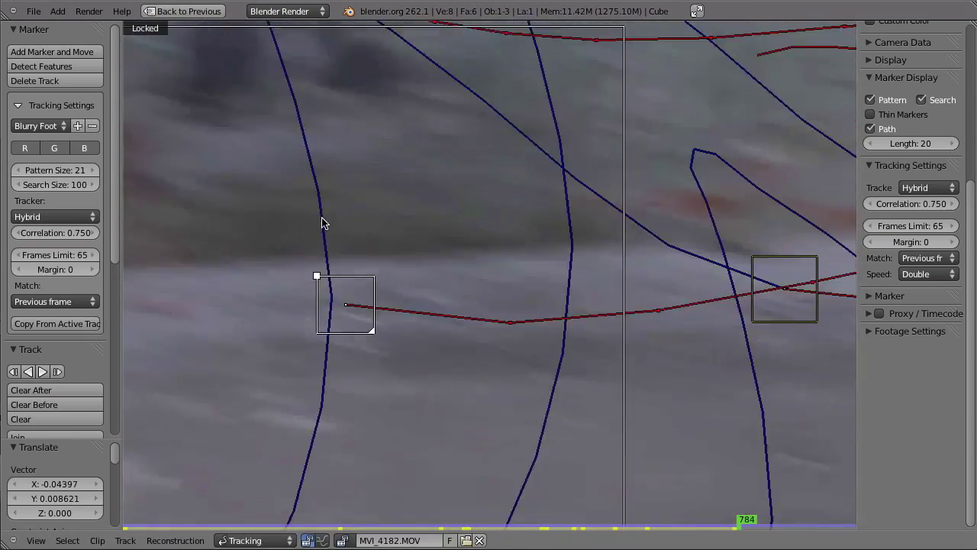
Advance the left floor marker frame by frame beyond 784, repositioning it on the blurred feature wherever it slips
key("alt+Right")
key("g")
left_click(493, 262)
key("Right")
key("Right")
key("Right")
key("g")
left_click(427, 336)
key("Right")
key("Right")
key("Right")
key("g")
left_click(351, 319)
Step back to frame 787 and move the marker from the wall onto its blurred floor feature
key("Left")
key("Left")
key("Left")
key("Left")
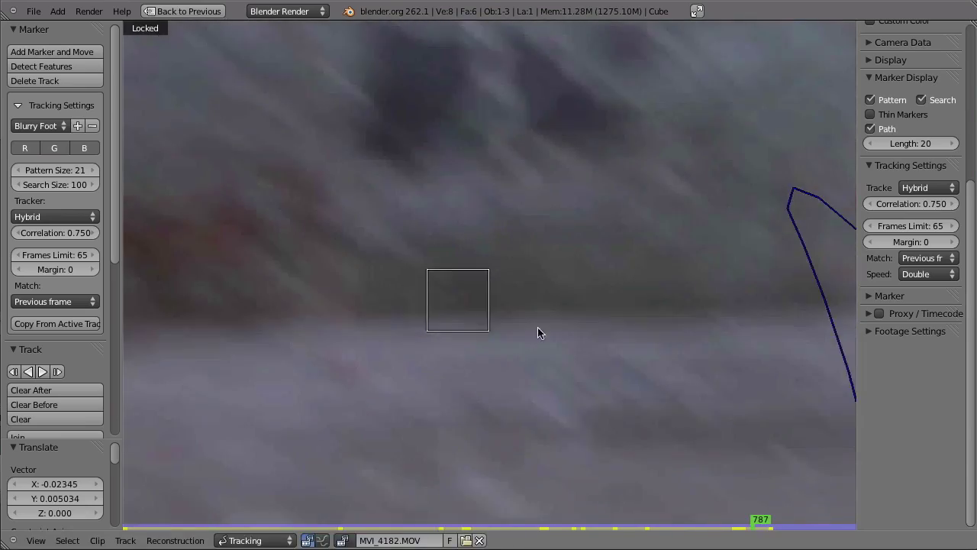
key("g")
left_click(546, 382)
Advance the left floor marker frame by frame to 800 and realign it with its feature there
key("Right")
key("Right")
key("Right")
key("Right")
key("Right")
key("Right")
key("Right")
key("Right")
key("Right")
key("Right")
key("Right")
key("Right")
key("Right")
key("g")
left_click(432, 328)
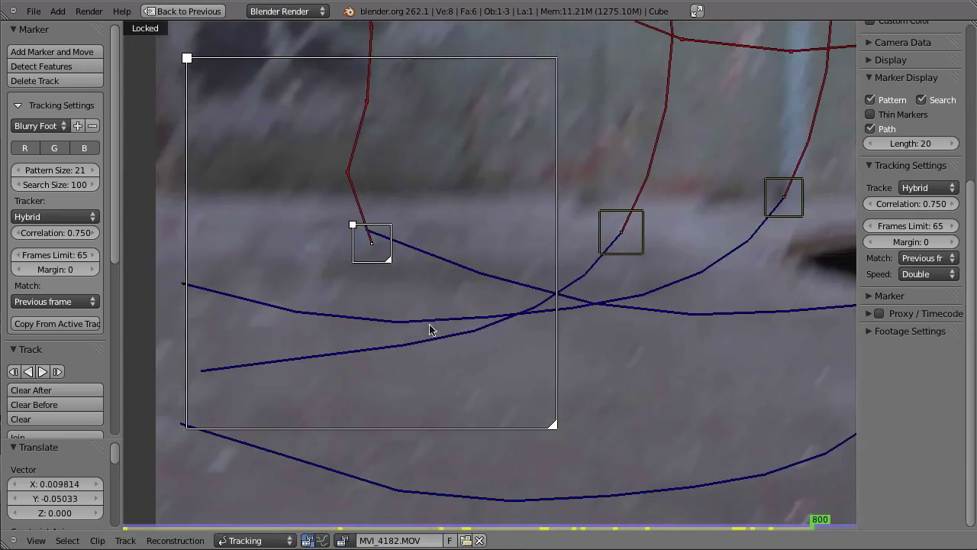
Enlarge the left floor marker's pattern area at frame 800 and realign the marker with its floor feature at frames 803 and 802
left_click_drag(392, 261, 405, 276)
key("Right")
key("Right")
key("Right")
key("g")
left_click(416, 264)
key("Left")
key("g")
left_click(443, 269)
key("Left")
key("Left")
key("Left")
scroll(532, 217, "down", 6)
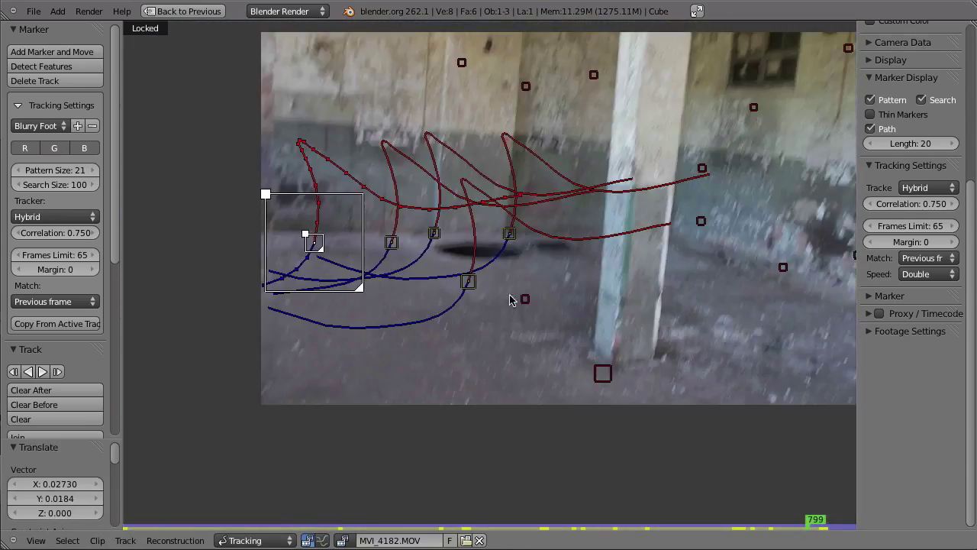
Select the upper wall marker, enlarge its pattern and search areas at the start of the blurry stretch, and track it forward
left_click(510, 527)
right_click(405, 282)
right_click(650, 112)
scroll(492, 274, "up", 6)
key("Right")
key("Right")
key("Right")
key("Right")
key("Right")
key("Right")
key("Right")
key("Right")
key("Right")
key("Right")
key("Right")
key("Right")
key("Right")
scroll(497, 321, "down", 3)
left_click_drag(498, 283, 505, 289)
mouse_move(549, 334)
left_mouse_down()
mouse_move(645, 430)
mouse_move(607, 392)
left_mouse_up()
key("ctrl+t")
Step back two frames, realign the upper wall marker with its feature, and resume tracking forward
key("Left")
key("Left")
key("g")
left_click(479, 341)
key("g")
left_click(485, 347)
key("ctrl+t")
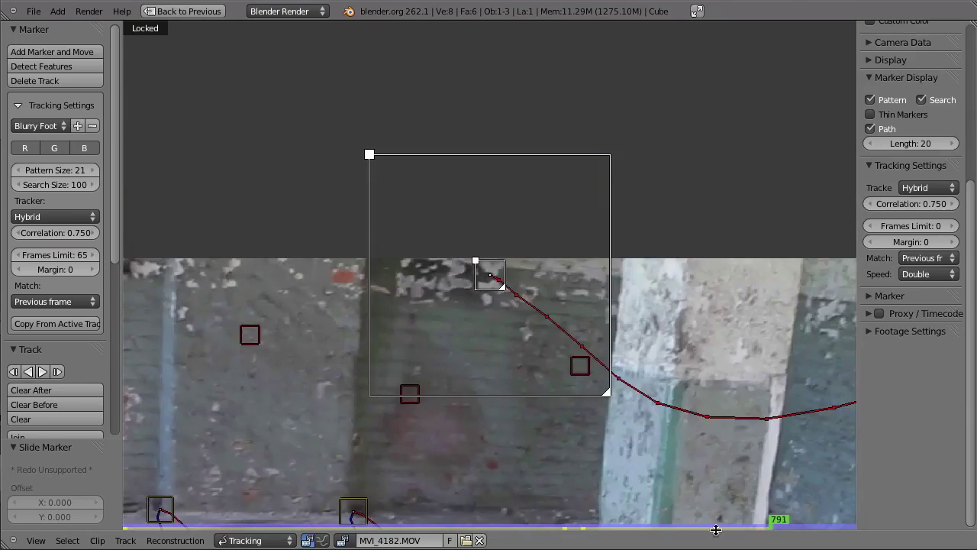
Return to around frame 750, reposition the upper wall marker on the blurred dark patch, and track it forward again
mouse_move(714, 526)
left_mouse_down()
mouse_move(437, 525)
mouse_move(576, 527)
left_mouse_up()
scroll(477, 221, "up", 4)
key("g")
left_click(488, 170)
key("ctrl+t")
key("Left")
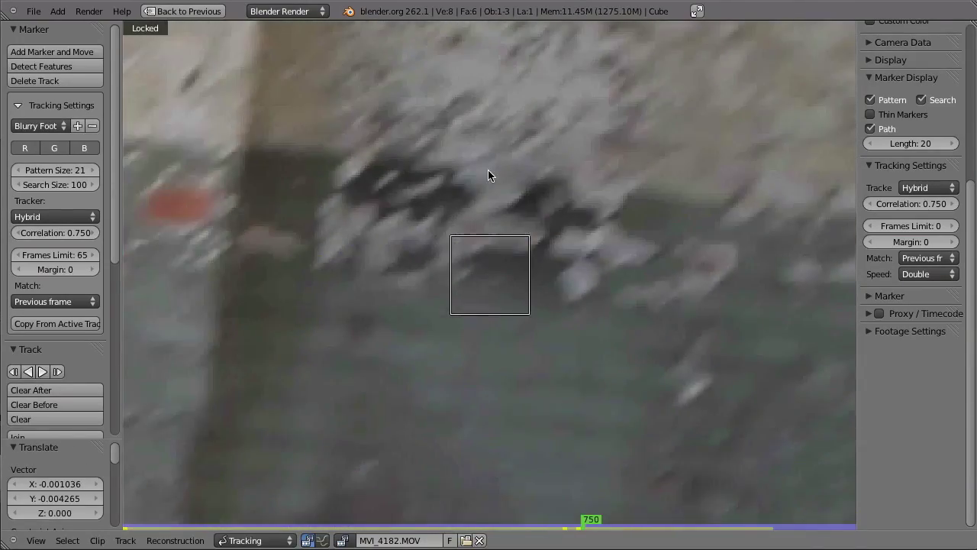
Realign the upper wall marker with its dark patch at frames 750 and 762, tracking forward and correcting it again beyond 762
key("g")
left_click(536, 333)
left_click(525, 319)
key("ctrl+t")
key("g")
left_click(529, 270)
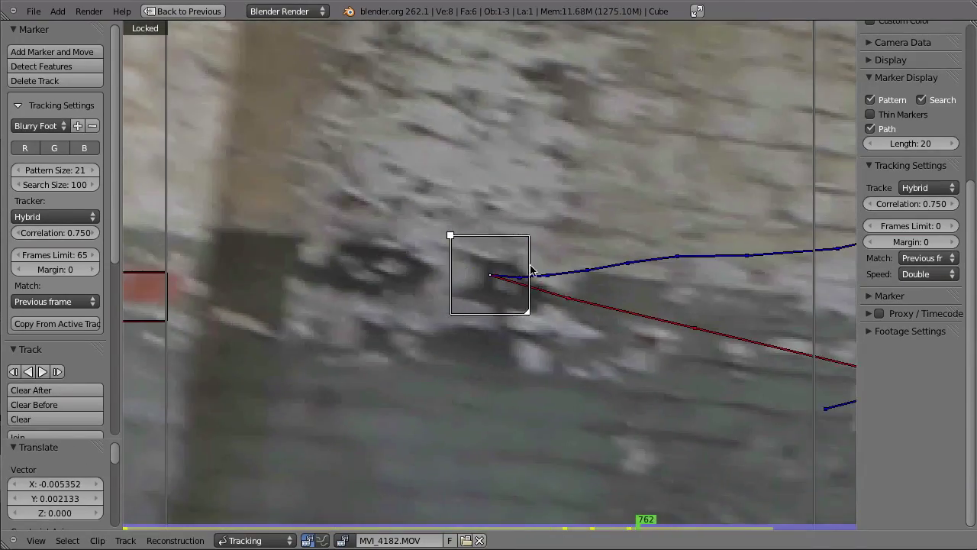
key("ctrl+t")
key("g")
left_click(443, 132)
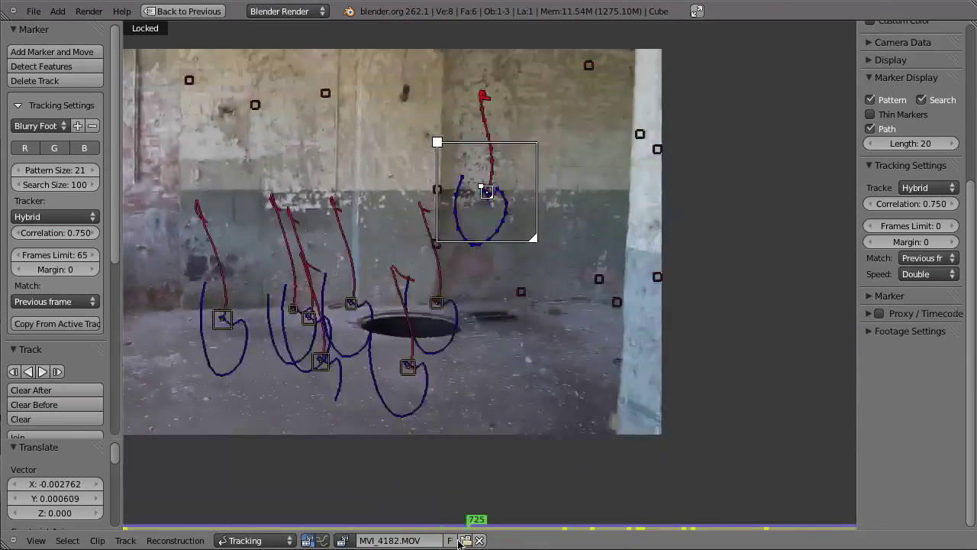
Select the track at the foot of the light-blue pipe, adjust its marker position, and play through its path to check it
right_click(351, 303)
scroll(351, 303, "up", 5)
mouse_move(440, 496)
left_mouse_down()
mouse_move(686, 493)
mouse_move(416, 458)
left_mouse_up()
scroll(416, 401, "up", 5)
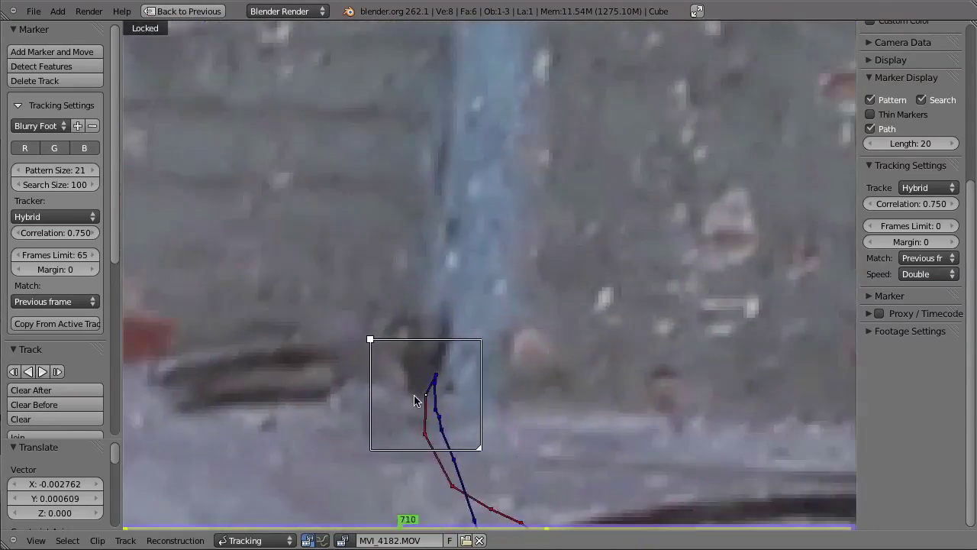
middle_click_drag(486, 416, 475, 300)
left_click(475, 300)
key("alt+a")
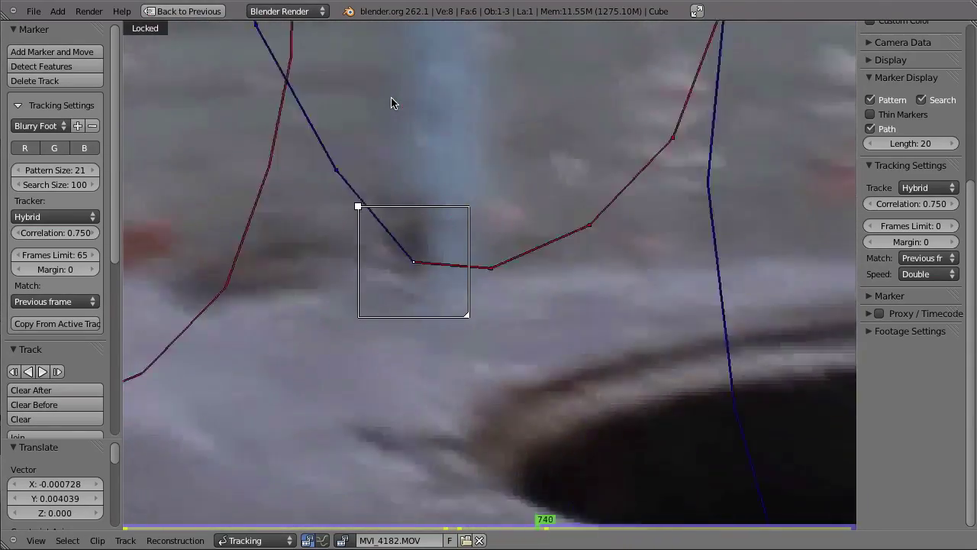
key("ctrl+Left")
key("ctrl+Right")
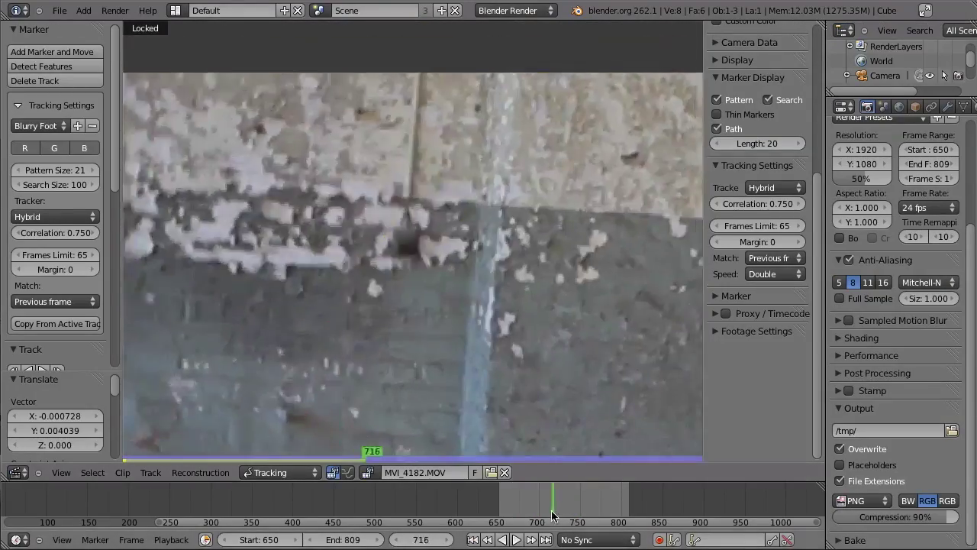
Enlarge the pattern and search areas of the marker on the dark wall spot beside the pipe and track it forward
left_click_drag(551, 511, 550, 511)
left_click_drag(425, 252, 440, 268)
left_click_drag(477, 305, 554, 382)
key("ctrl+t")
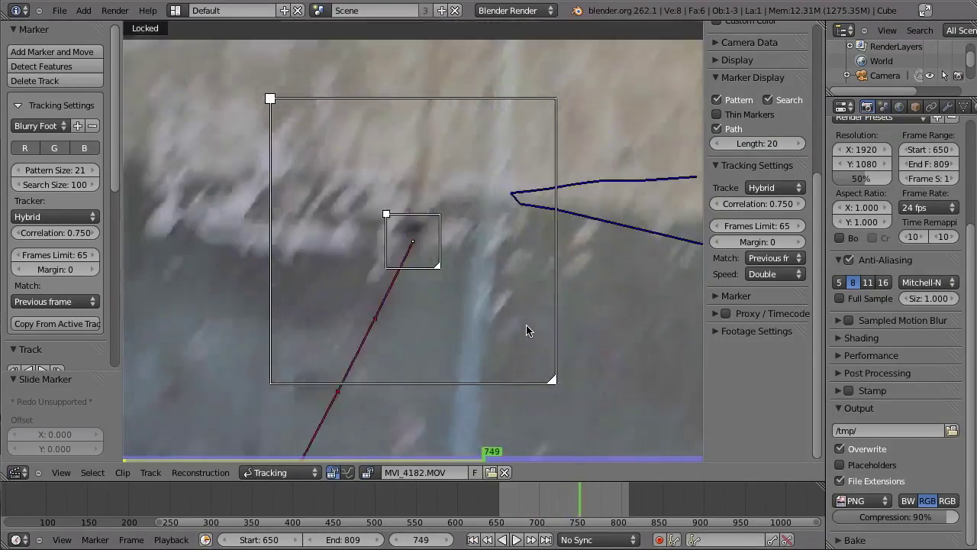
Realign the marker with the dark wall spot at frames 749 and 760, tracking forward after each correction
key("g")
left_click(341, 161)
key("ctrl+t")
scroll(344, 298, "down", 5)
scroll(427, 335, "up", 6)
key("g")
left_click(489, 90)
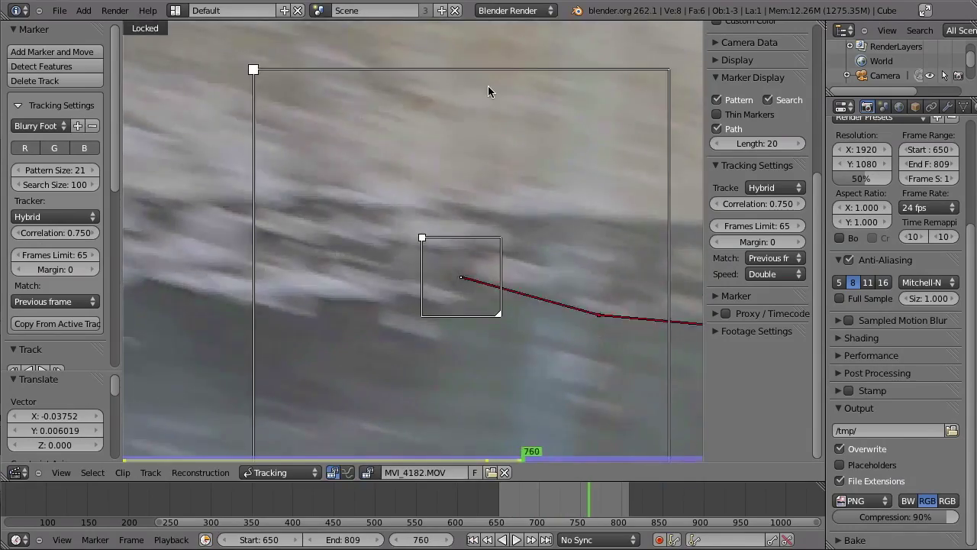
key("ctrl+t")
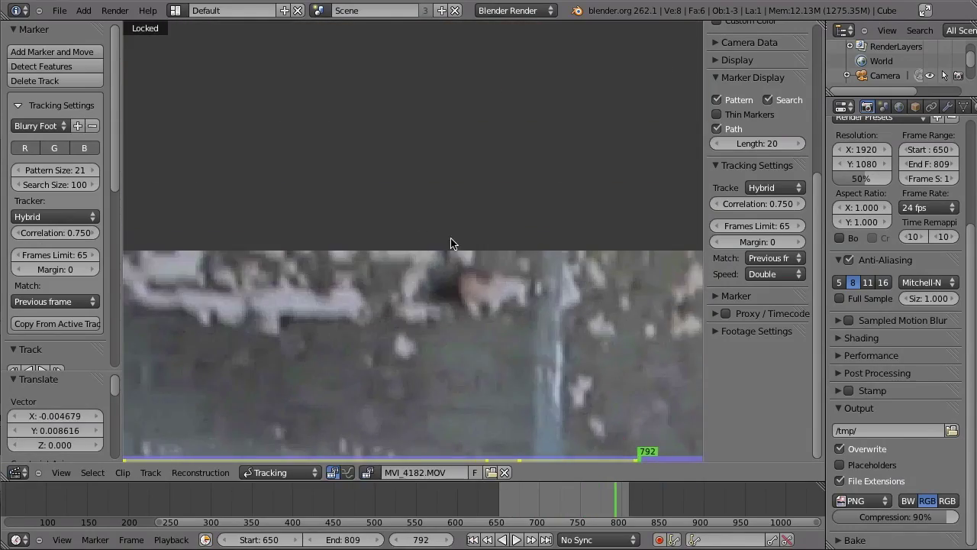
Clear the selected track's path beyond the current frame and go to the end of the shot at frame 809
scroll(401, 136, "down", 8)
left_click_drag(497, 500, 548, 489)
scroll(434, 201, "up", 3)
key("alt+t")
key("shift+Right")
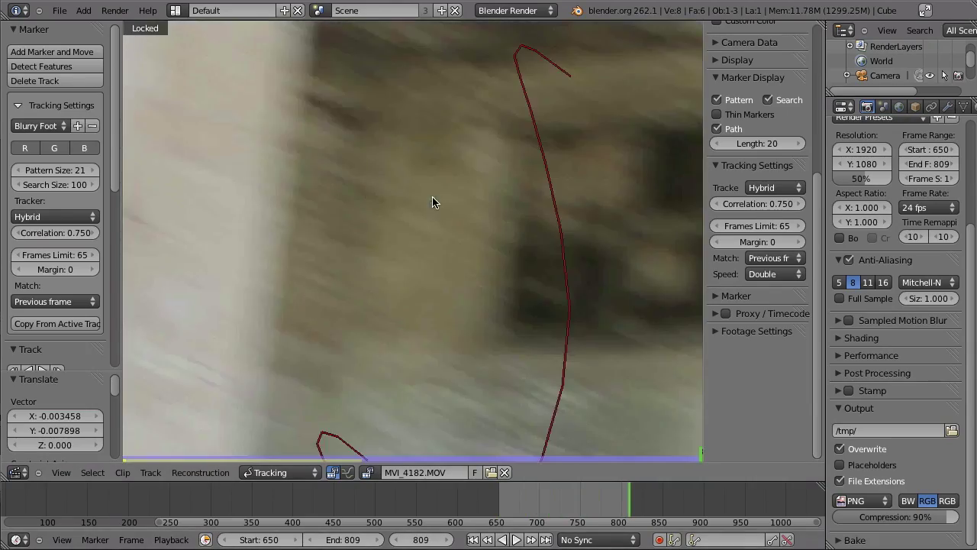
key("ctrl+shift+Right")
scroll(436, 268, "up", 2)
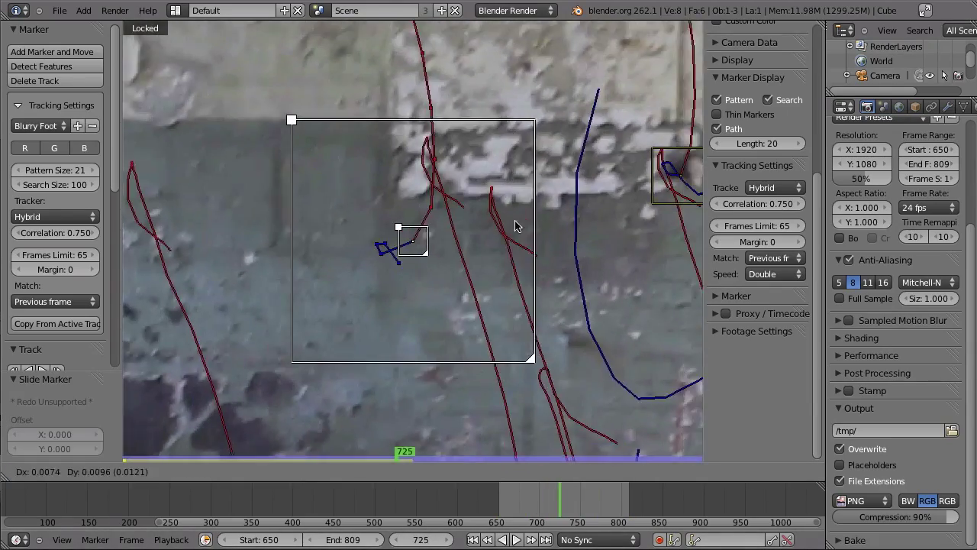
Align the left wall marker with its feature at frame 725, track it forward, and realign it at frame 750
key("g")
left_click(394, 120)
key("ctrl+t")
key("g")
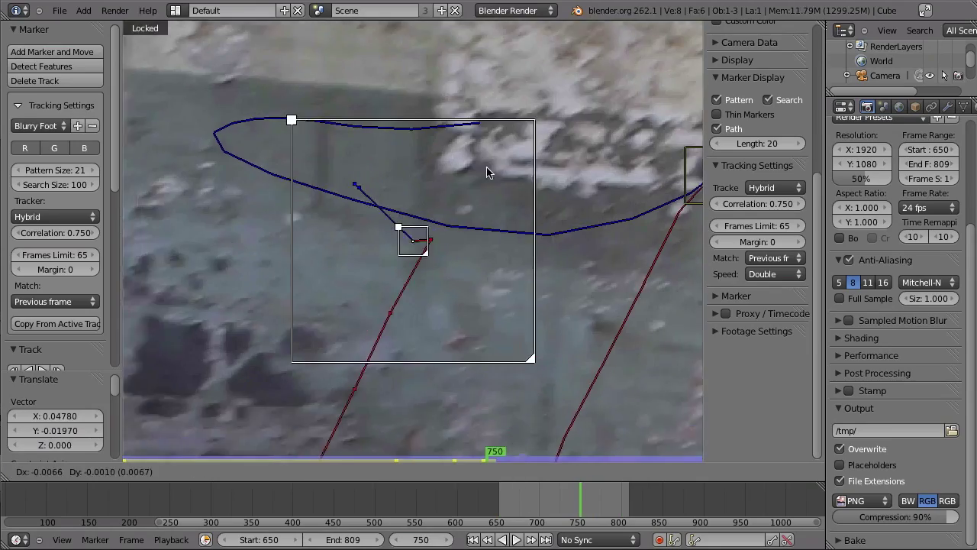
left_click(477, 240)
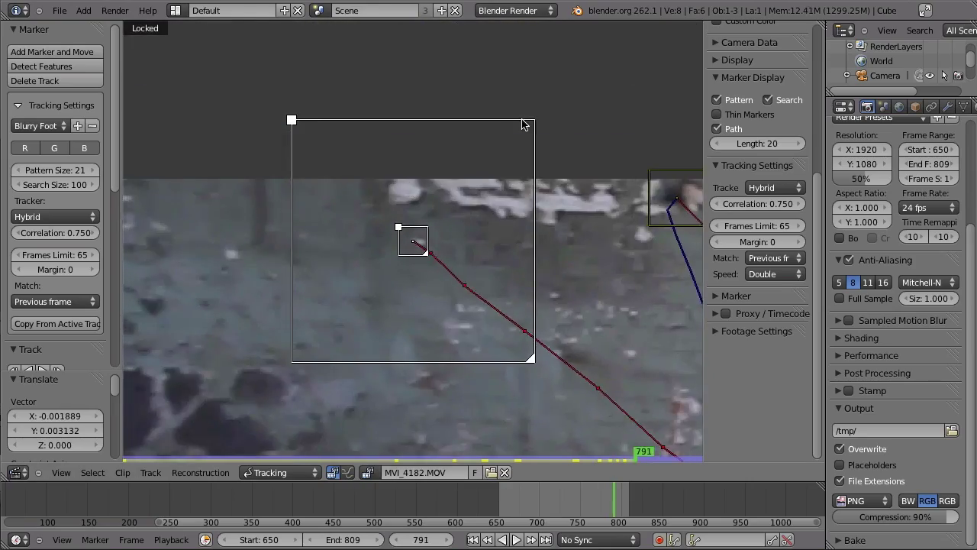
Realign the left wall marker at frame 791 and scrub through the clip to review all tracks
key("g")
left_click(511, 131)
scroll(392, 144, "down", 5)
left_click(574, 509)
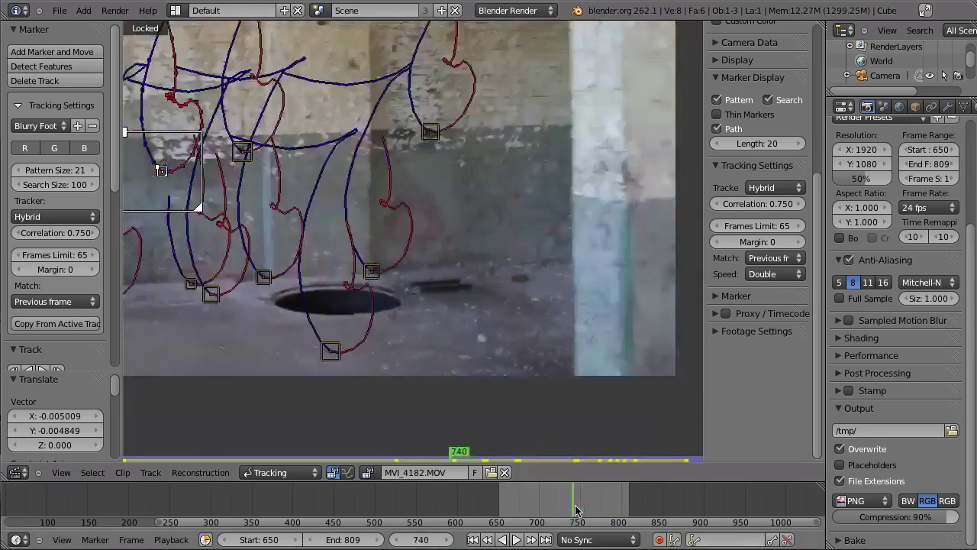
left_click_drag(575, 510, 598, 495)
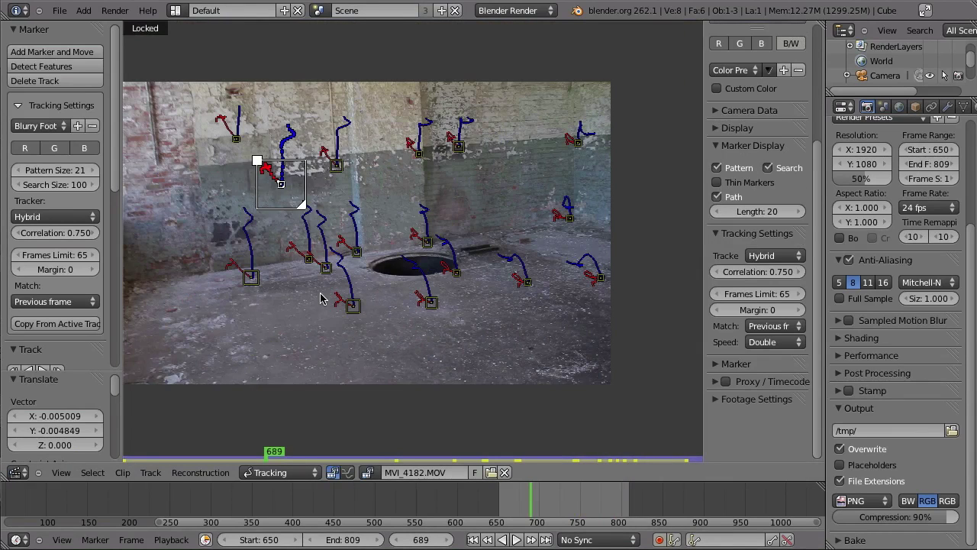
With the Fast Motion preset, add a marker on the dark wall patch at frame 809, about X 0.570, Y 0.461, and track it backwards
key("shift+Right")
middle_click_drag(531, 201, 424, 221)
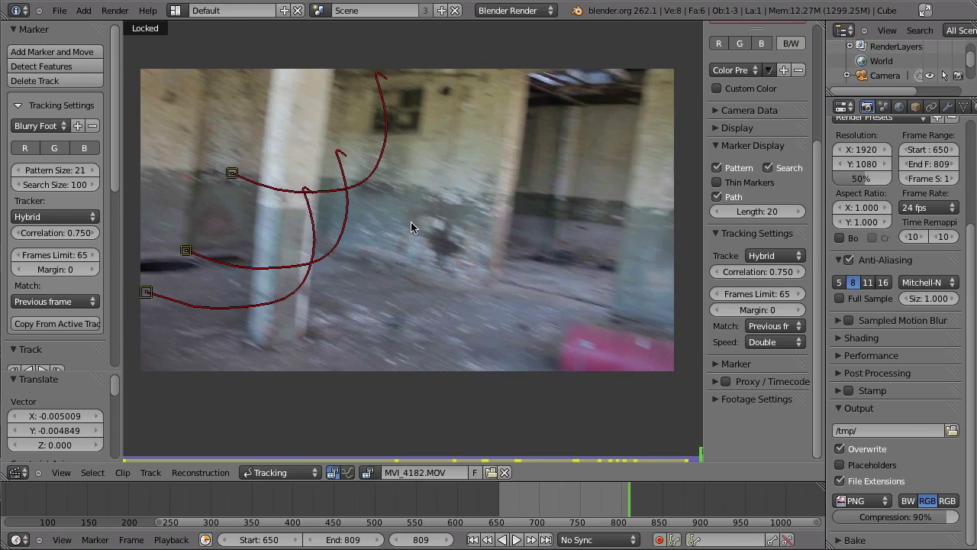
middle_click_drag(176, 292, 232, 287)
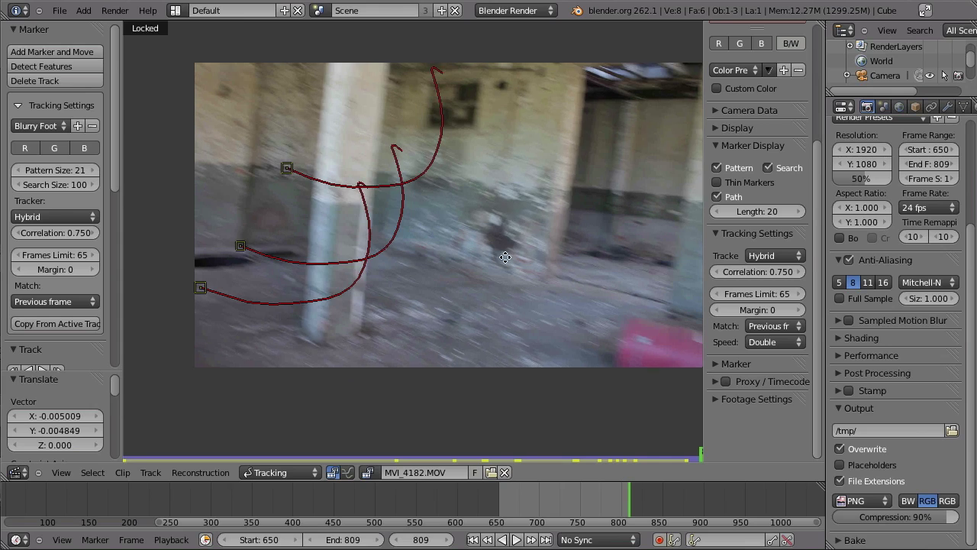
scroll(505, 257, "up", 8)
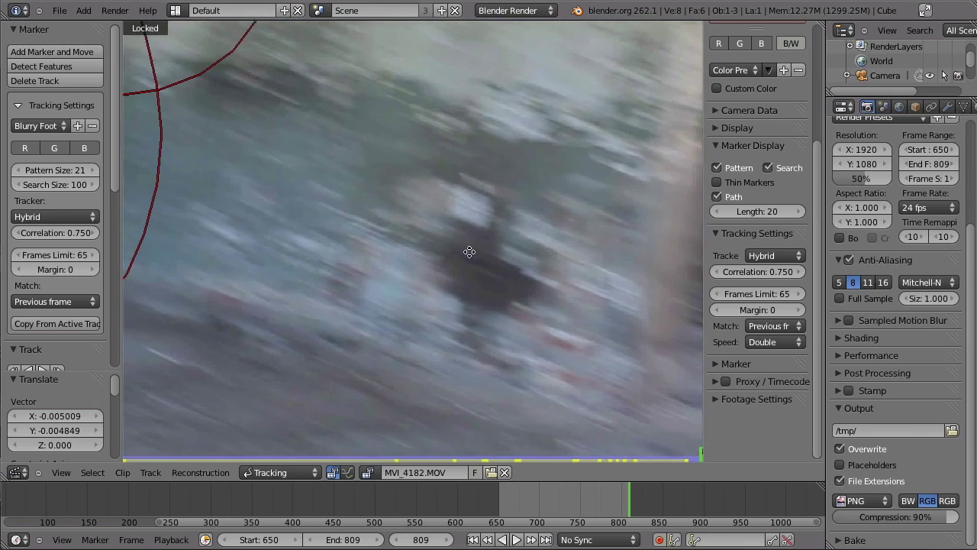
middle_click_drag(469, 251, 436, 258)
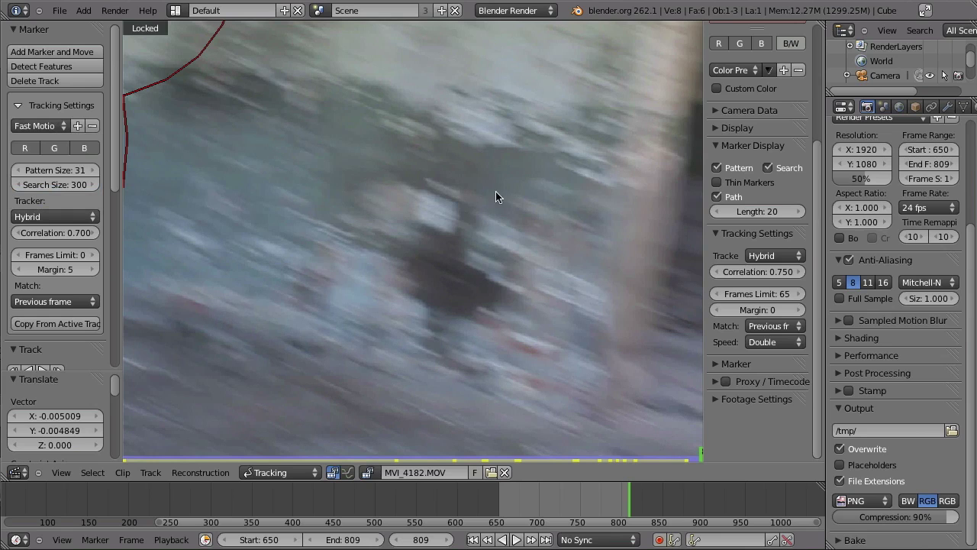
left_click(454, 236, "ctrl")
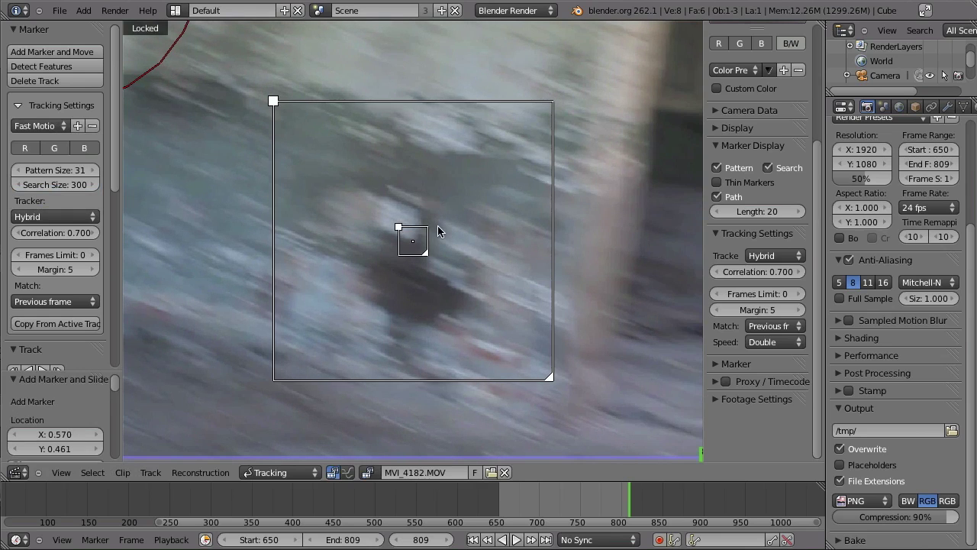
key("shift+ctrl+t")
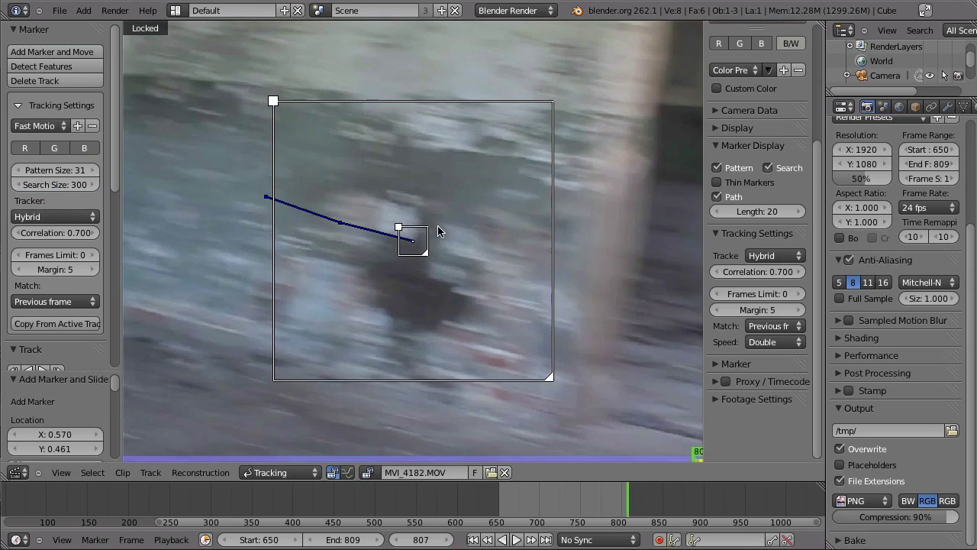
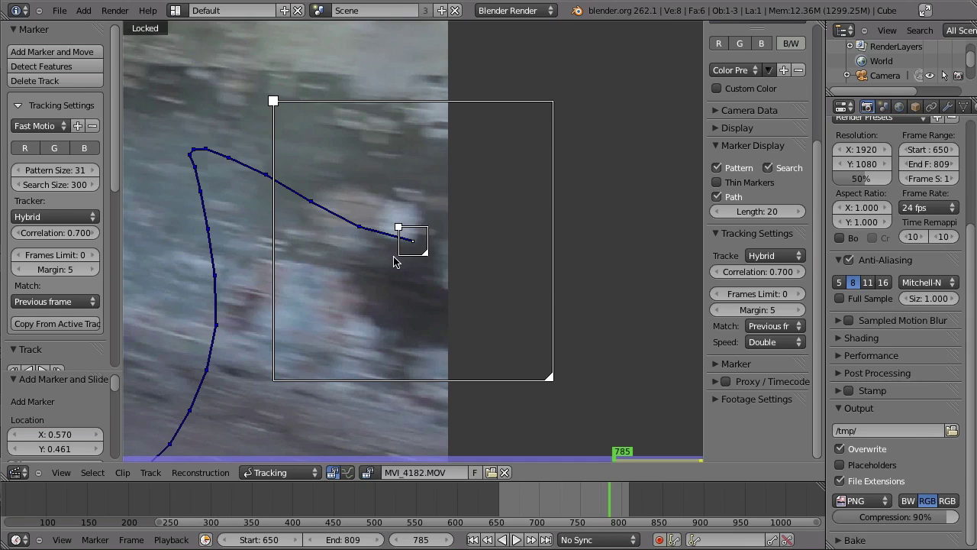
At frame 809, place a marker on the wall above the dark patch, track it backwards and disable it where it leaves the picture
key("shift+Right")
middle_click_drag(379, 378, 393, 306, "ctrl")
middle_click_drag(414, 261, 467, 274)
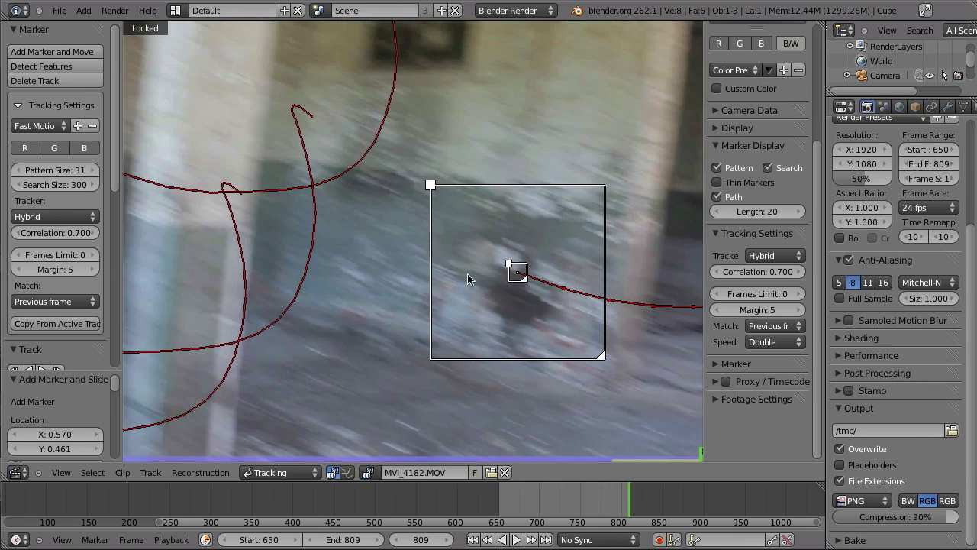
key("g")
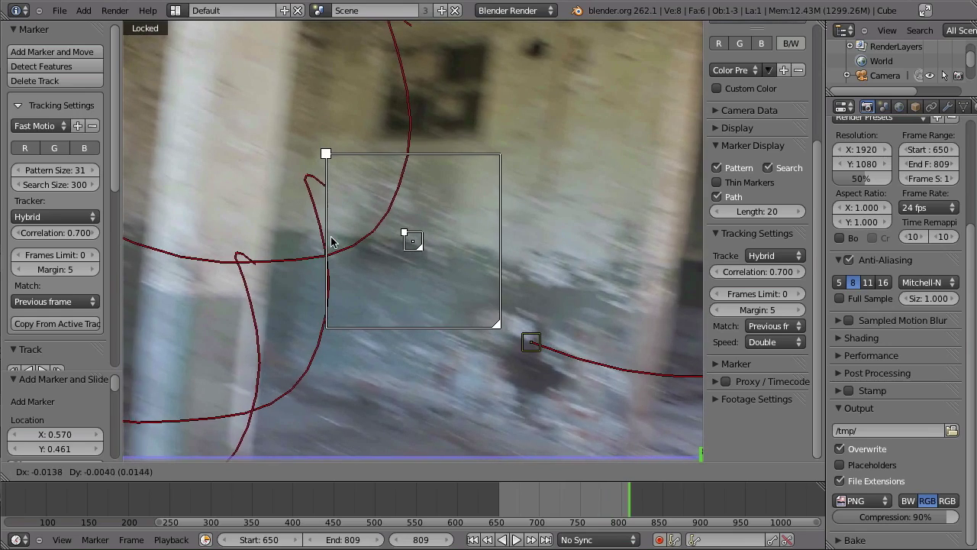
key("shift+ctrl+t")
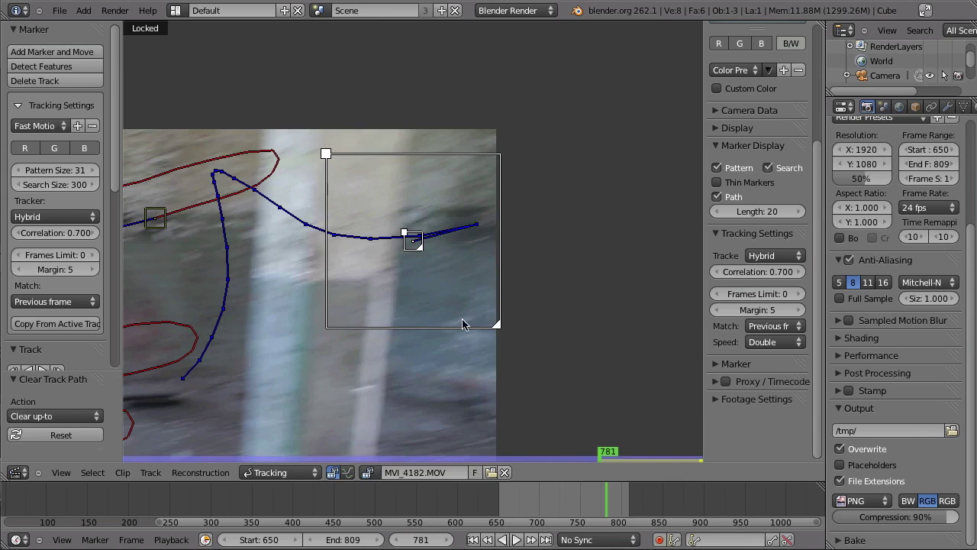
key("shift+d")
key("Right")
Add a marker on the floor at frame 809, about X 0.478, Y 0.140, and track it backwards
key("shift+Right")
middle_click_drag(355, 433, 352, 328)
middle_click_drag(416, 174, 405, 236, "ctrl")
middle_click_drag(438, 331, 409, 271)
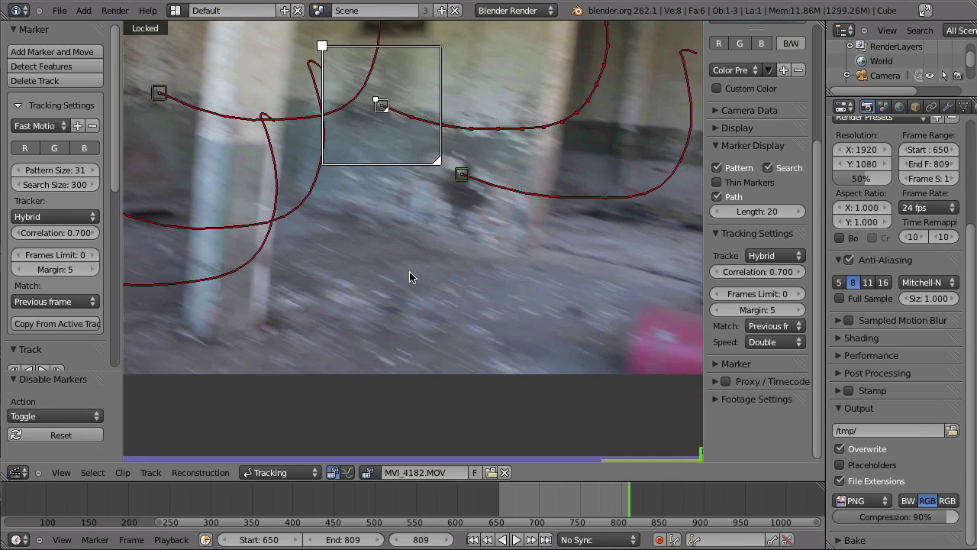
key("g")
left_click_drag(400, 300, 400, 298, "ctrl")
middle_click_drag(411, 263, 372, 420, "ctrl")
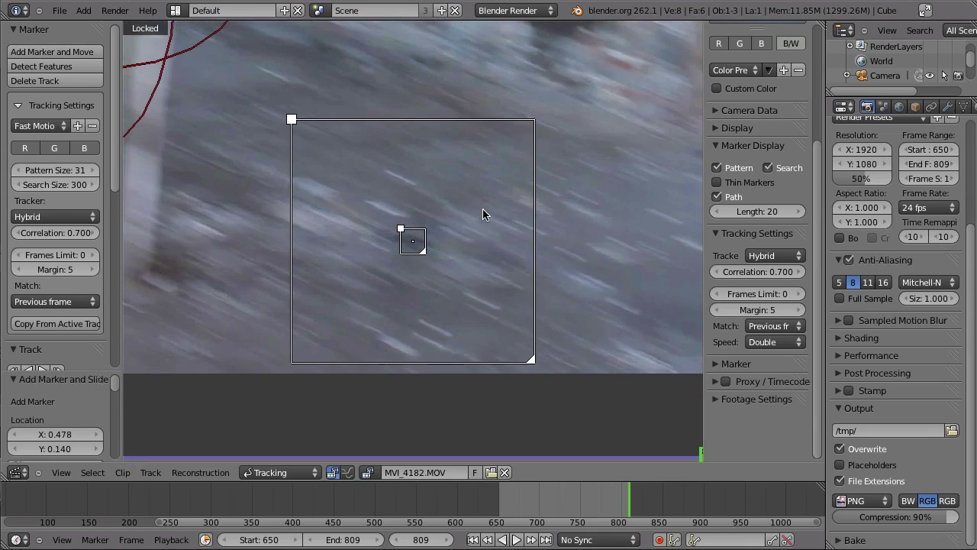
key("ctrl+shift+t")
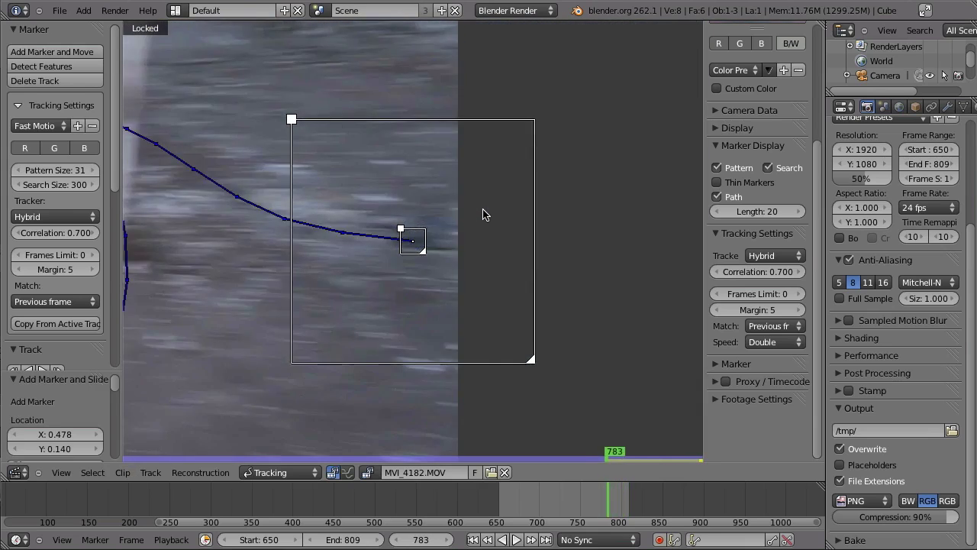
Add a marker near the base of the pale pillar at frame 809, about X 0.246, Y 0.146, and track it backwards
key("shift+Right")
mouse_move(385, 298)
middle_mouse_down("ctrl")
mouse_move(387, 287)
mouse_move(597, 316)
middle_mouse_up("ctrl")
middle_click_drag(416, 306, 413, 406, "ctrl")
key("g")
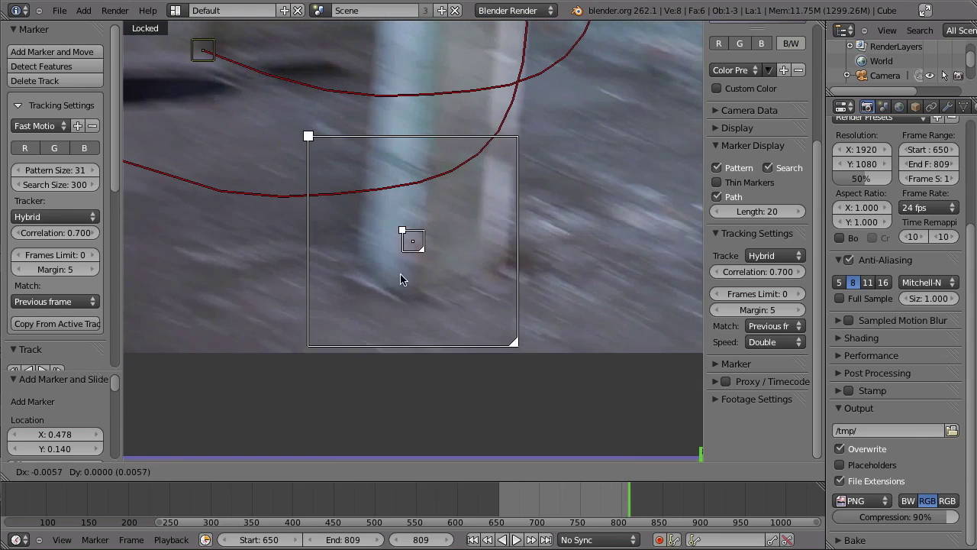
middle_click_drag(428, 246, 377, 307, "ctrl")
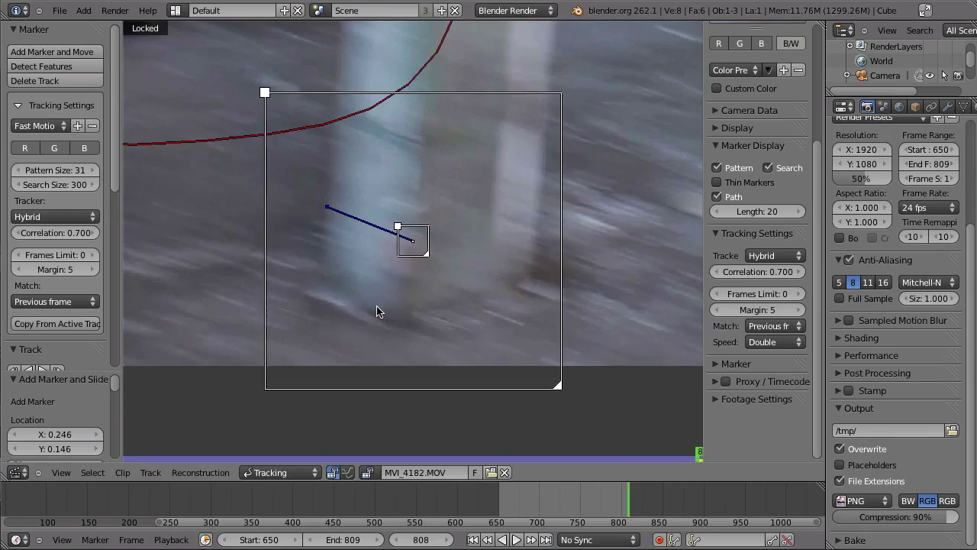
key("shift+ctrl+t")
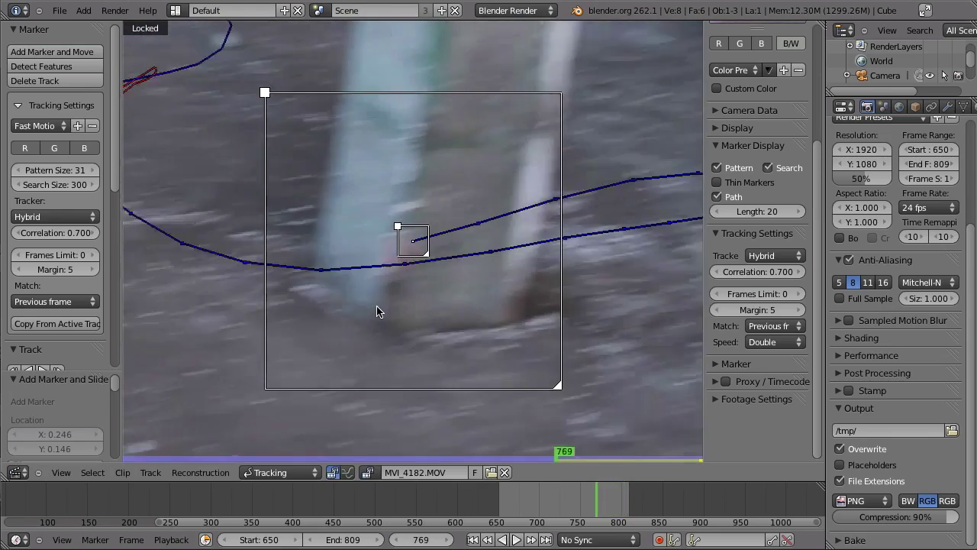
Add a marker on the pillar's upper part at frame 809, about X 0.311, Y 0.540, and track it backwards
key("shift+Right")
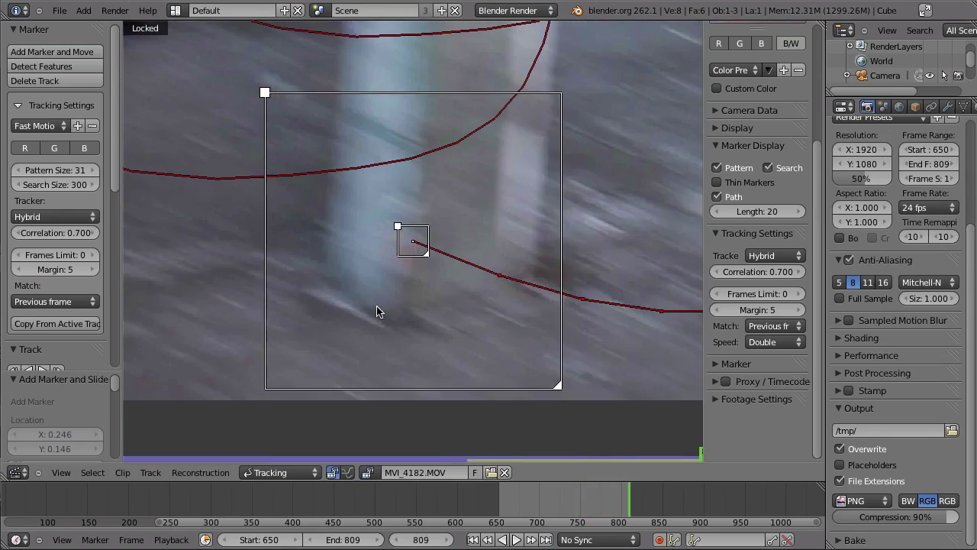
middle_click_drag(427, 253, 436, 192, "ctrl")
middle_click_drag(428, 97, 430, 270)
middle_click_drag(435, 218, 471, 213, "ctrl")
left_click_drag(507, 156, 500, 158, "ctrl")
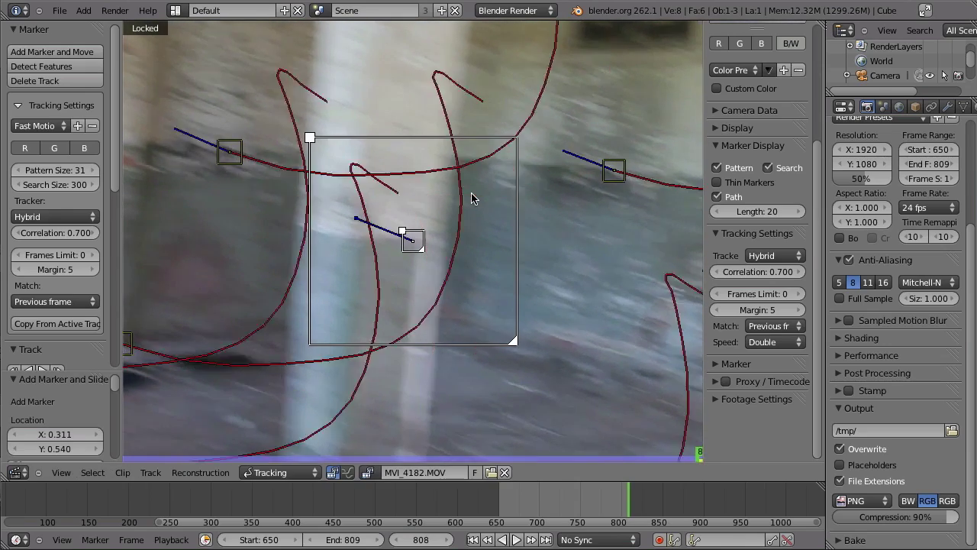
key("shift+ctrl+t")
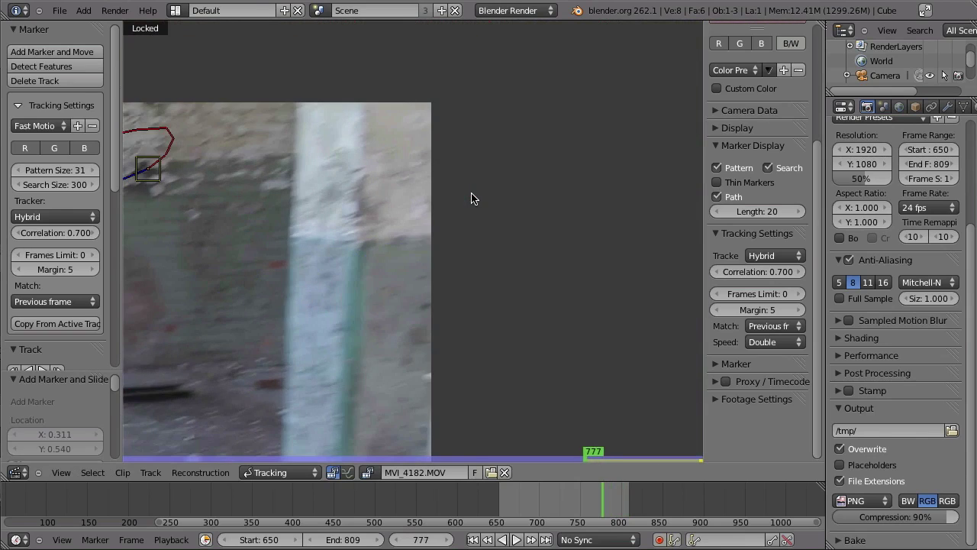
key("Left")
key("Left")
key("Left")
Add a marker lower on the pillar at frame 809, about X 0.313, Y 0.383, refine its position and track it backwards
key("shift+Right")
middle_click_drag(420, 286, 504, 102)
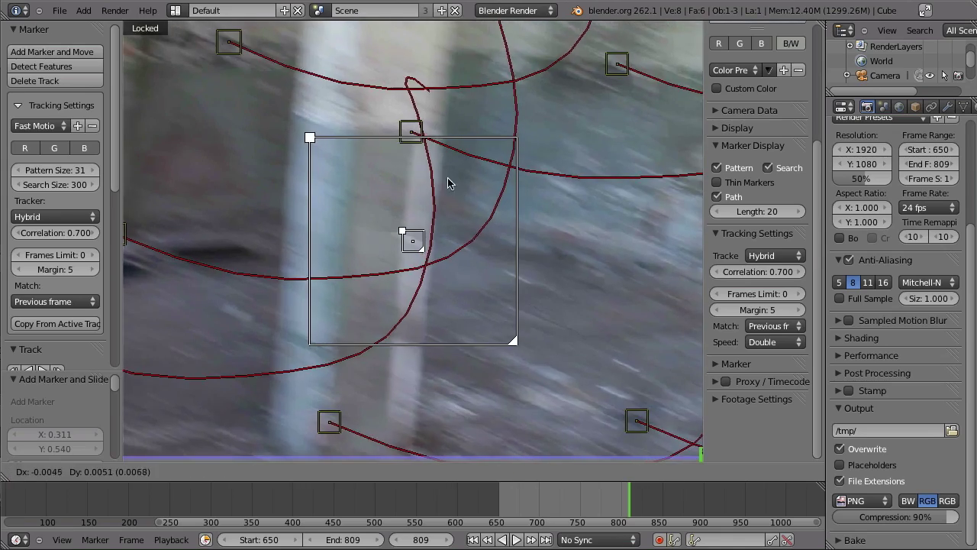
left_click_drag(448, 179, 446, 181, "ctrl")
middle_click_drag(412, 261, 351, 378, "ctrl")
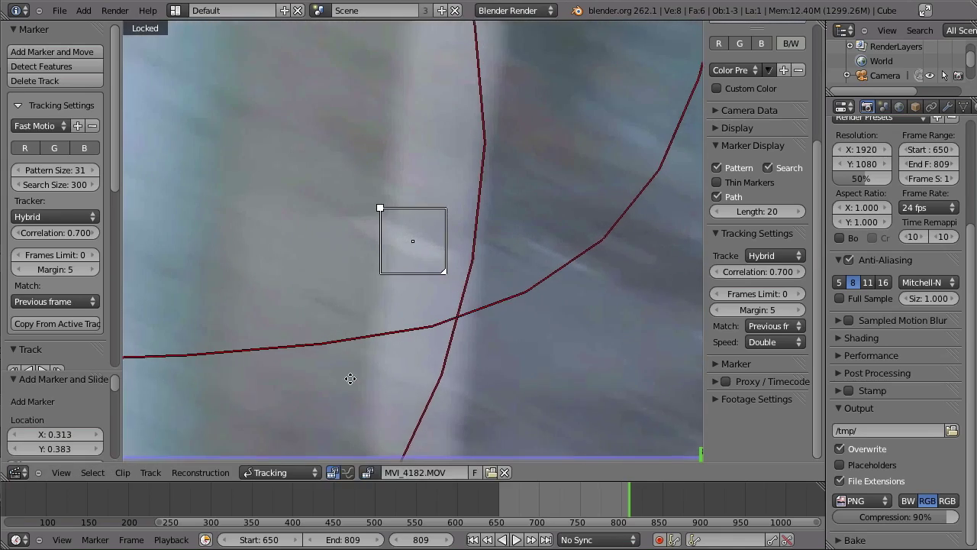
left_click_drag(416, 260, 388, 255)
key("shift+ctrl+t")
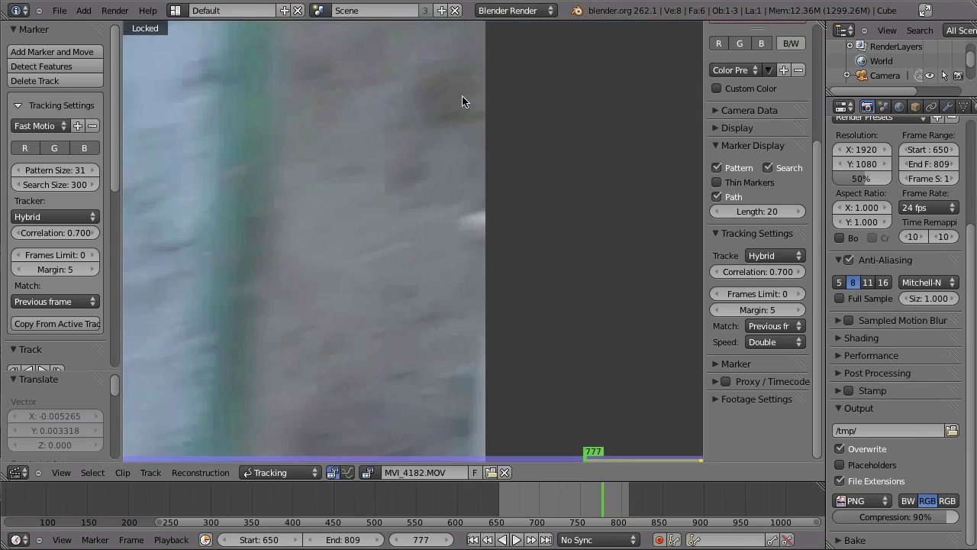
Add a marker near the far column's base at frame 809, about X 0.679, Y 0.294, and track it backwards
key("shift+Right")
middle_click_drag(462, 102, 339, 292, "ctrl")
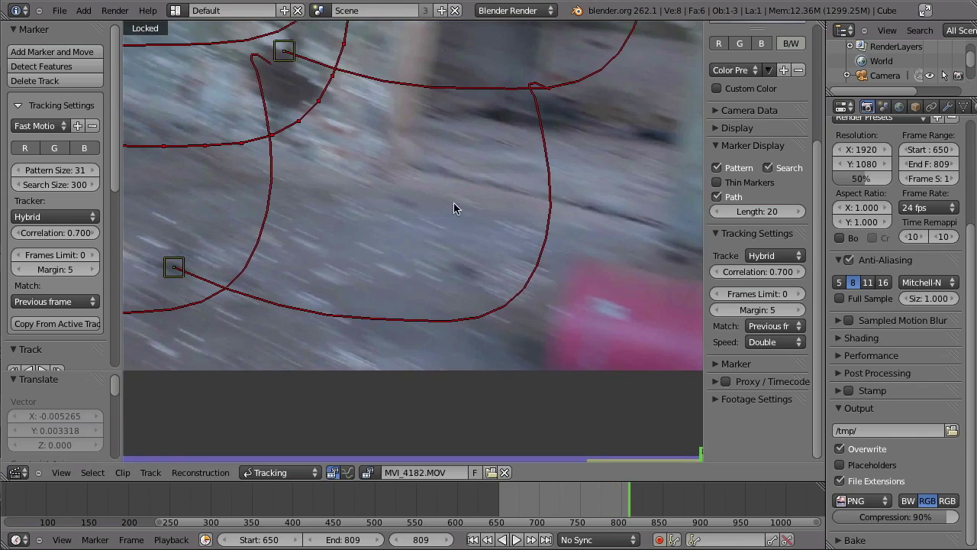
middle_click_drag(411, 146, 438, 290)
mouse_move(444, 315)
left_mouse_down("ctrl")
mouse_move(430, 319)
mouse_move(443, 286)
mouse_move(409, 283)
left_mouse_up("ctrl")
key("ctrl+shift+t")
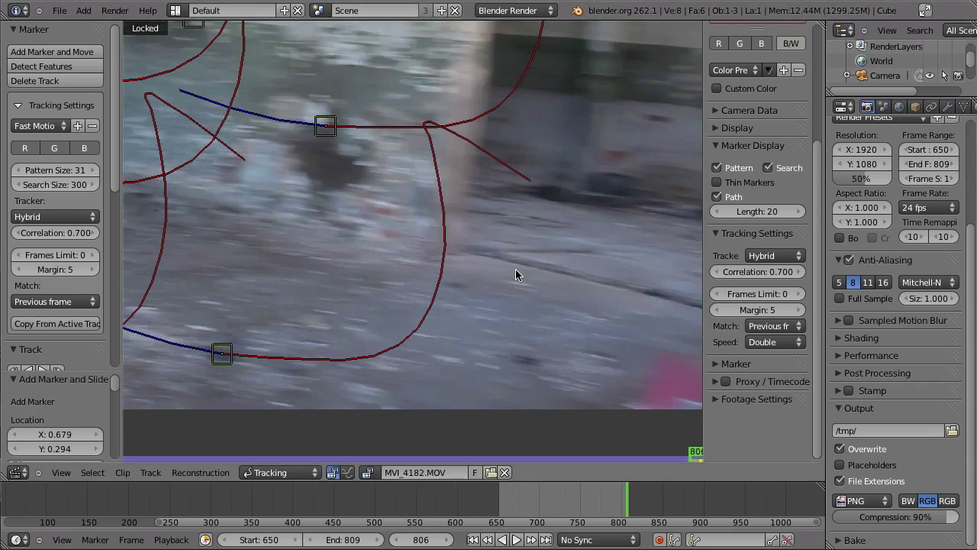
Reposition the far column marker by hand frame by frame, going backwards, and resume tracking it backwards
key("Left")
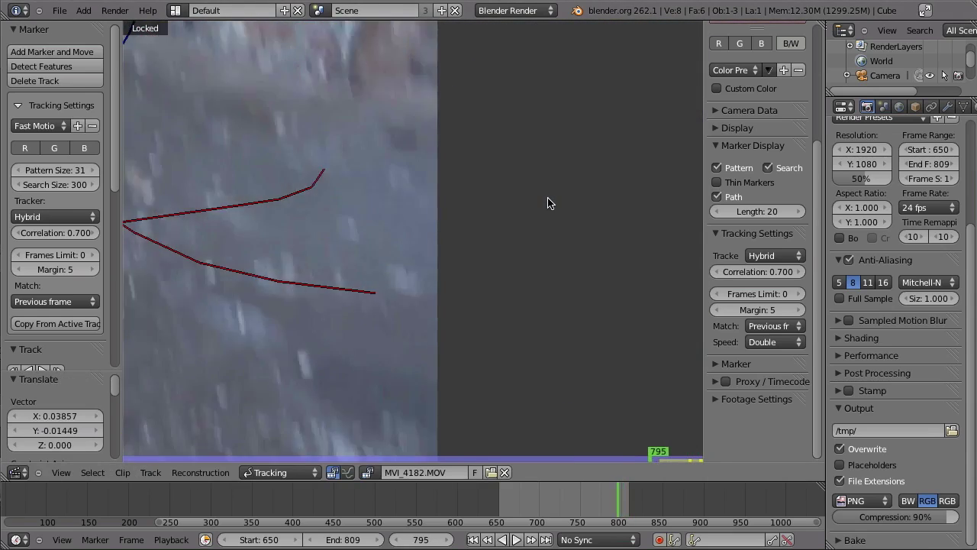
key("Right")
key("g")
left_click(501, 185)
key("Left")
key("g")
left_click(422, 242)
key("Left")
key("g")
left_click(401, 342)
key("Left")
key("g")
left_click(429, 348)
key("ctrl+shift+t")
Step backwards through the frames to examine how the far column marker follows its feature
key("shift+Up")
middle_click_drag(402, 221, 420, 264, "ctrl")
key("Left")
key("Left")
key("Left")
key("Left")
key("Left")
key("Left")
key("Left")
key("Left")
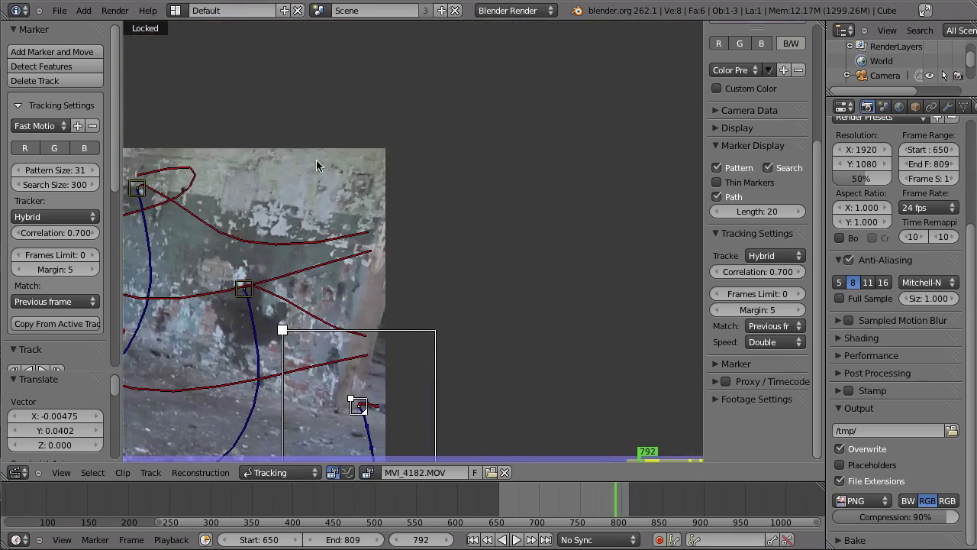
Add a marker on the wall beside the far column at frame 809, about X 0.644, Y 0.498, and track it backwards
key("shift+Up")
left_click(327, 309, "ctrl")
key("ctrl+shift+t")
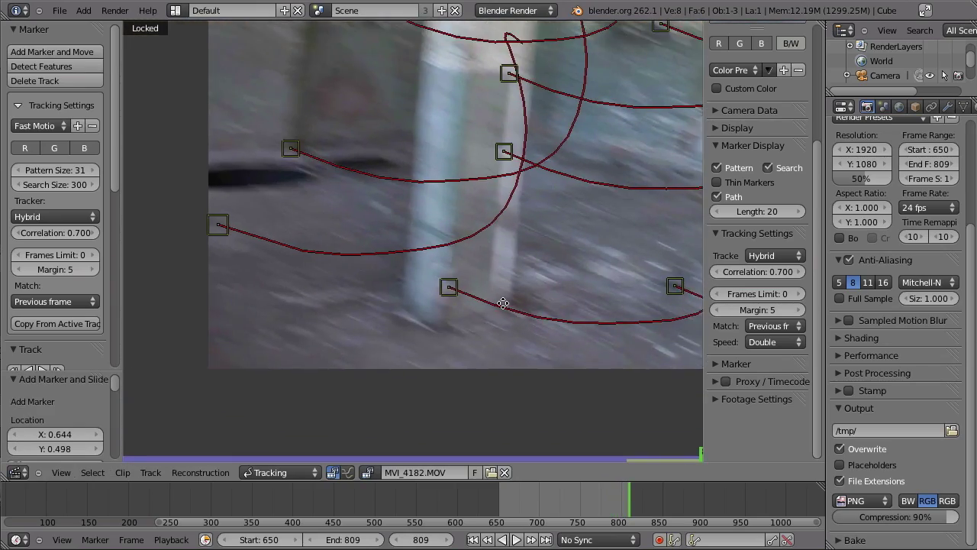
Add a marker on the floor beside the pale pillar's base and track it backwards
left_click(336, 246, "ctrl")
key("Left")
key("ctrl+shift+t")
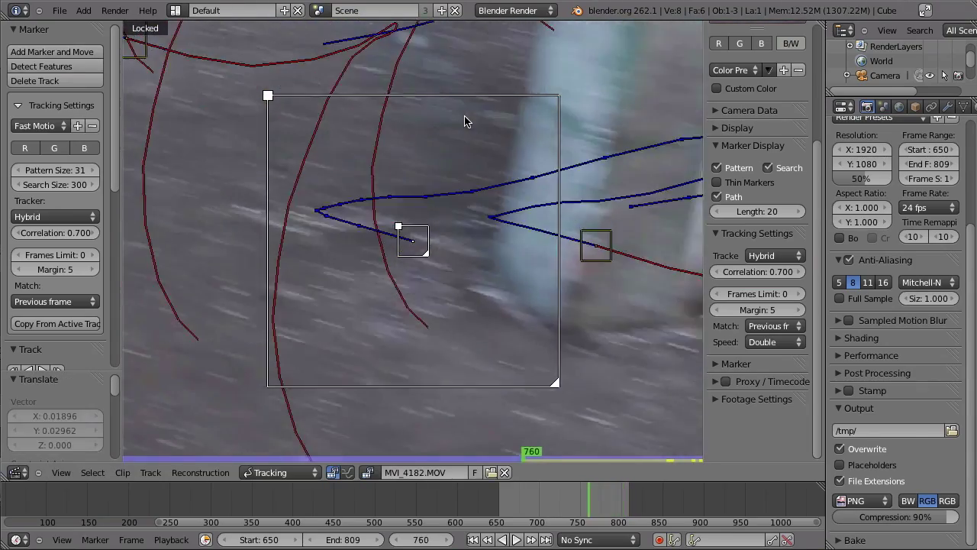
Add a marker on the wall near the picture's edge at frame 809, about X 0.092, Y 0.643, and track it backwards
key("g")
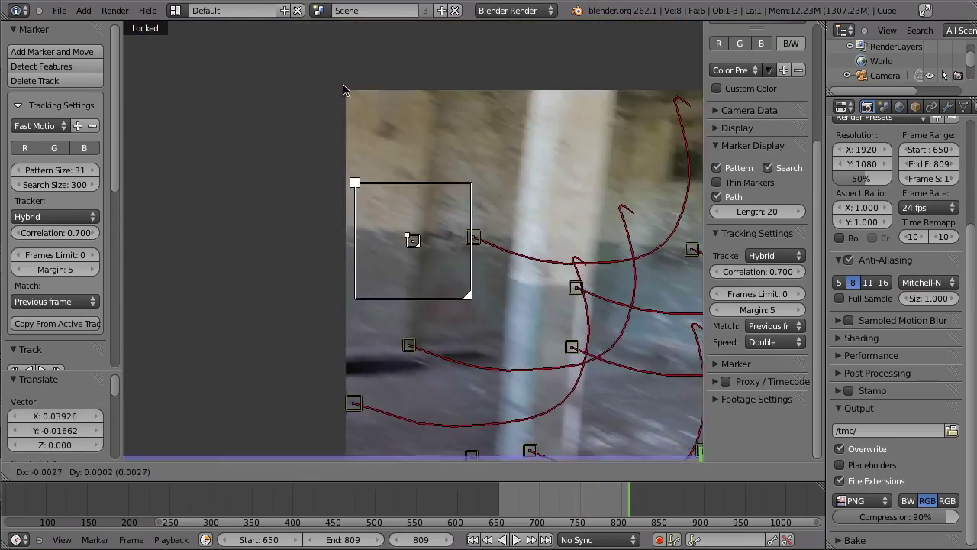
left_click(432, 200, "ctrl")
key("ctrl+shift+t")
Step forward to the frame where the new wall marker drifts and move it back onto its feature
key("Right")
key("Right")
key("Right")
key("Right")
key("Right")
key("Right")
key("Right")
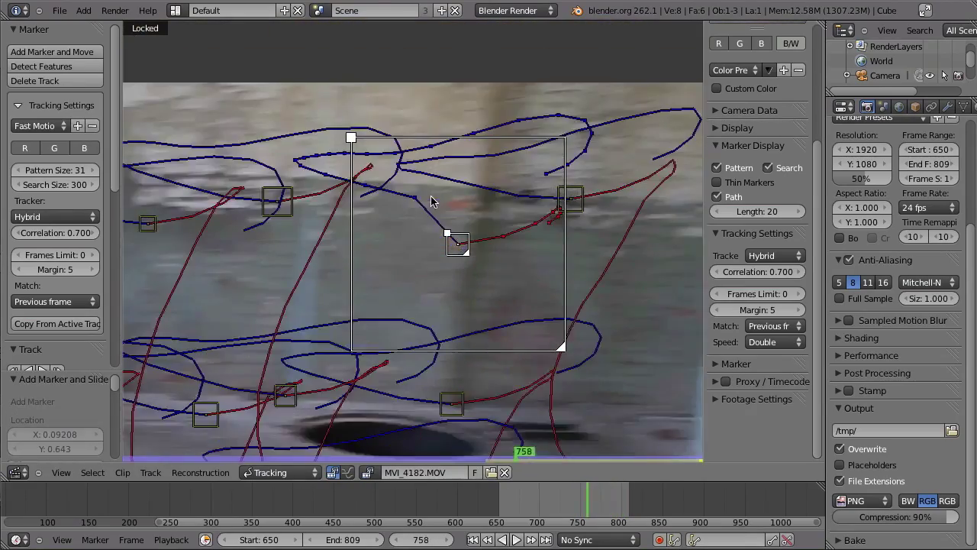
key("g")
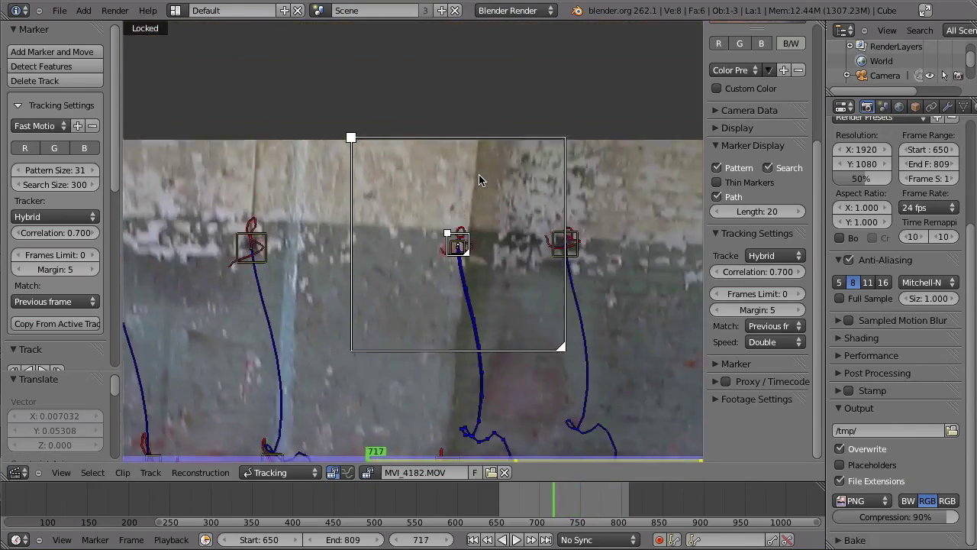
Compare the two overlapping markers by the red wall spot at frame 712, selecting each one in turn
scroll(485, 256, "up", 6)
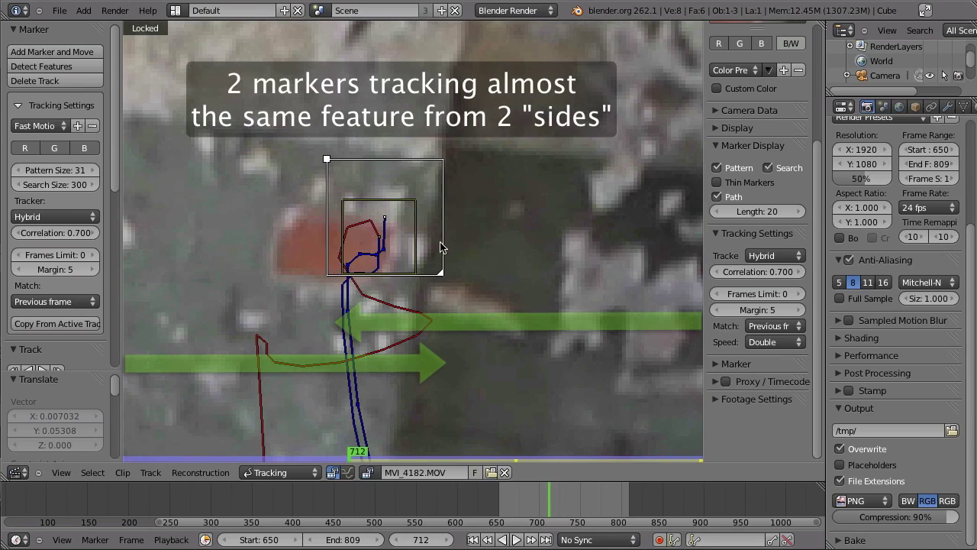
scroll(395, 221, "up", 3)
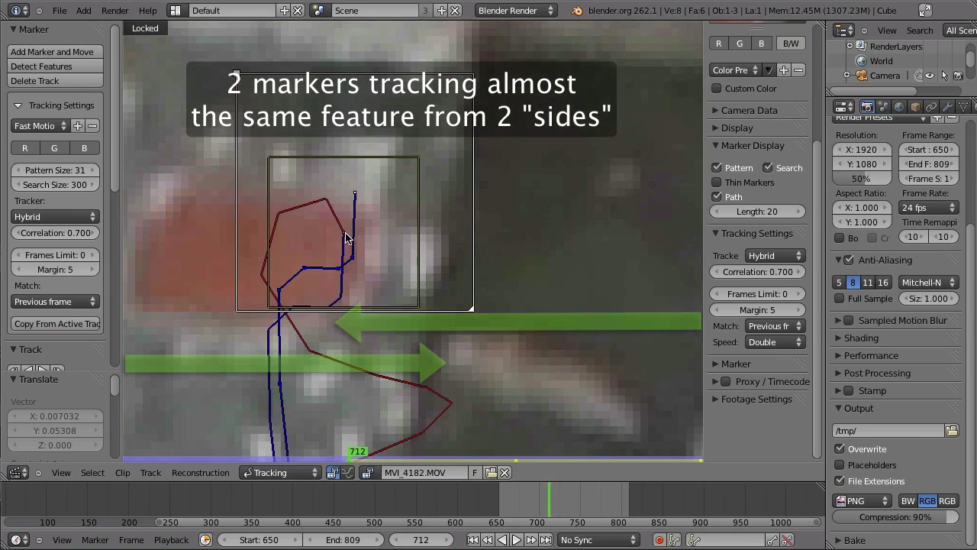
scroll(411, 317, "down", 1)
mouse_move(543, 501)
left_mouse_down()
mouse_move(595, 506)
mouse_move(535, 508)
mouse_move(548, 508)
left_mouse_up()
right_click(374, 256)
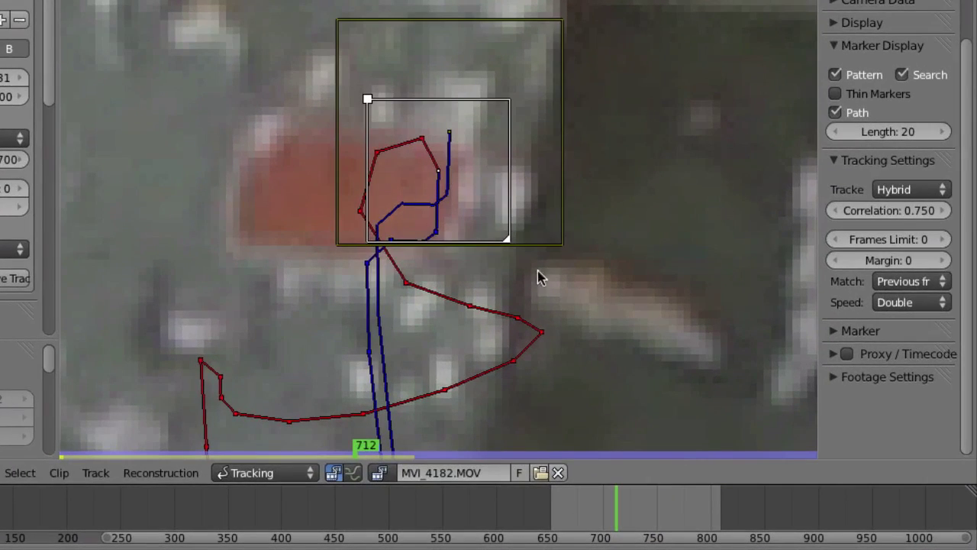
left_click(539, 275)
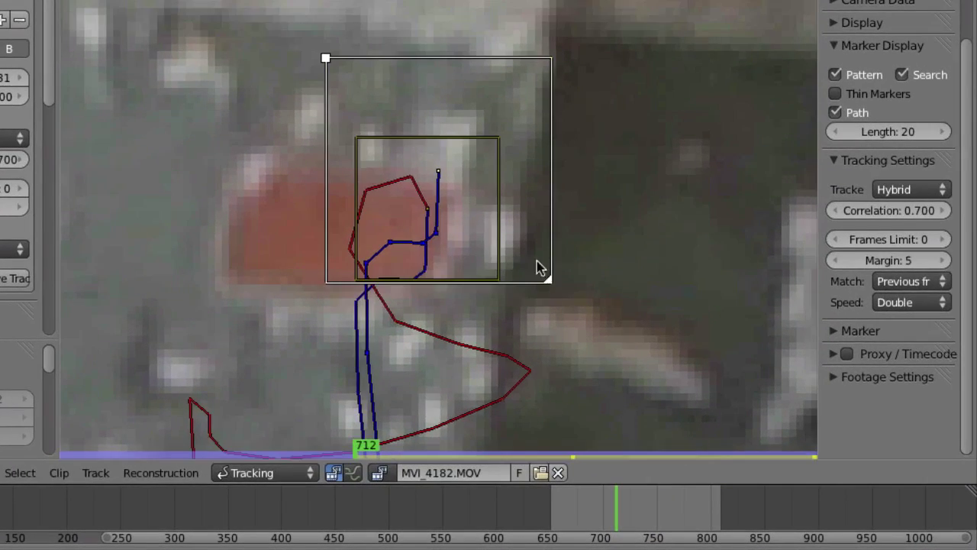
Move the red wall spot's marker back onto its feature at frame 744 and again at frame 741
mouse_move(643, 525)
left_mouse_down()
mouse_move(667, 532)
mouse_move(666, 515)
mouse_move(571, 509)
left_mouse_up()
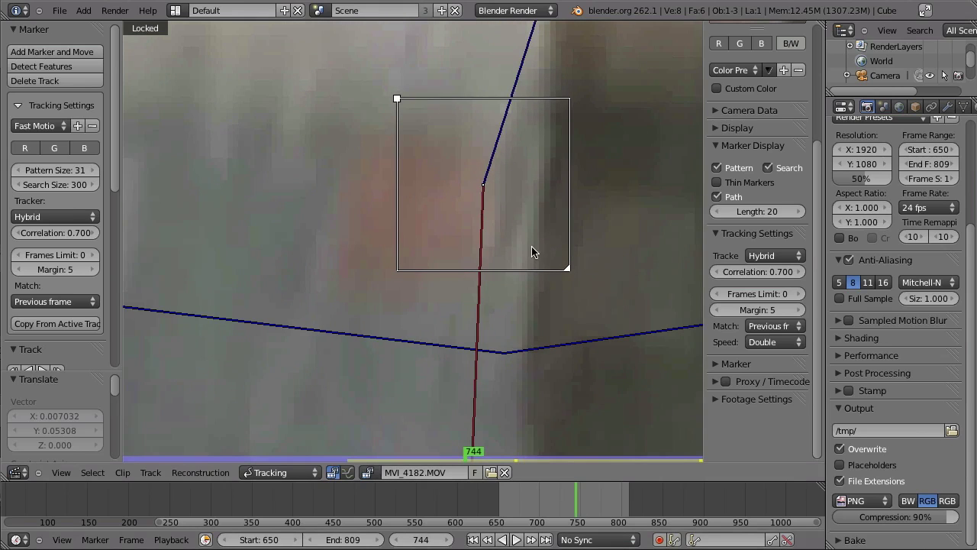
key("g")
left_click(480, 159)
key("Left")
key("Left")
key("Left")
key("g")
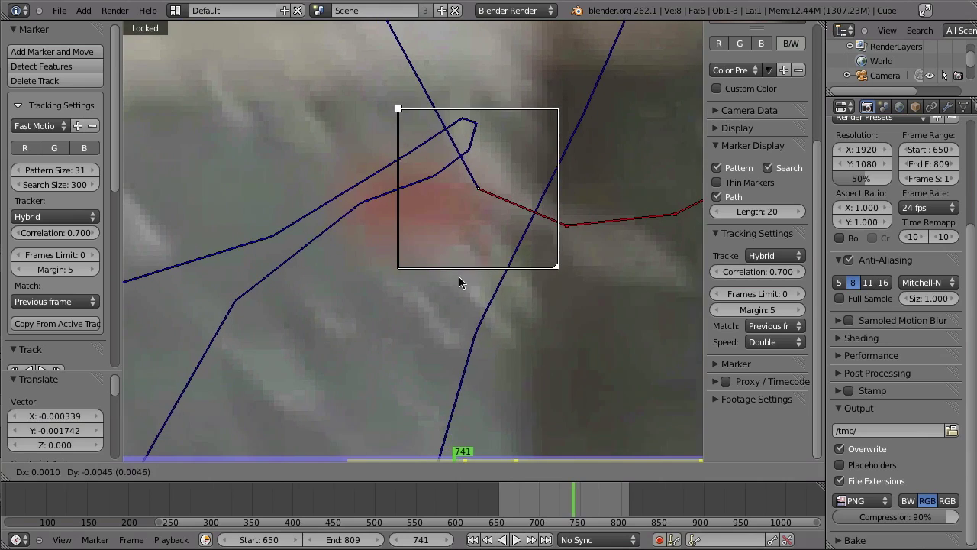
left_click(426, 183)
key("Right")
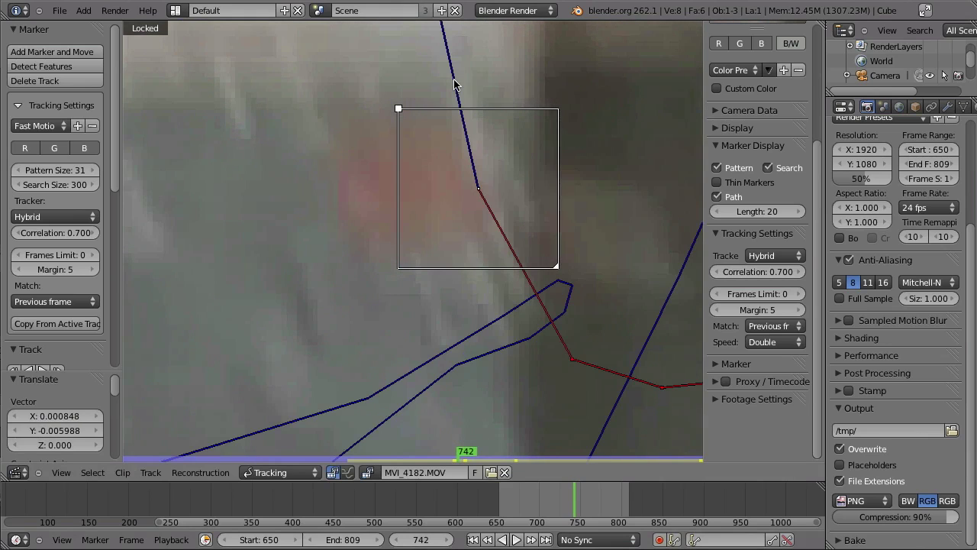
Continue backwards from frame 741 to 736, realigning the marker with the red wall spot's edge where it drifts
key("Left")
key("Left")
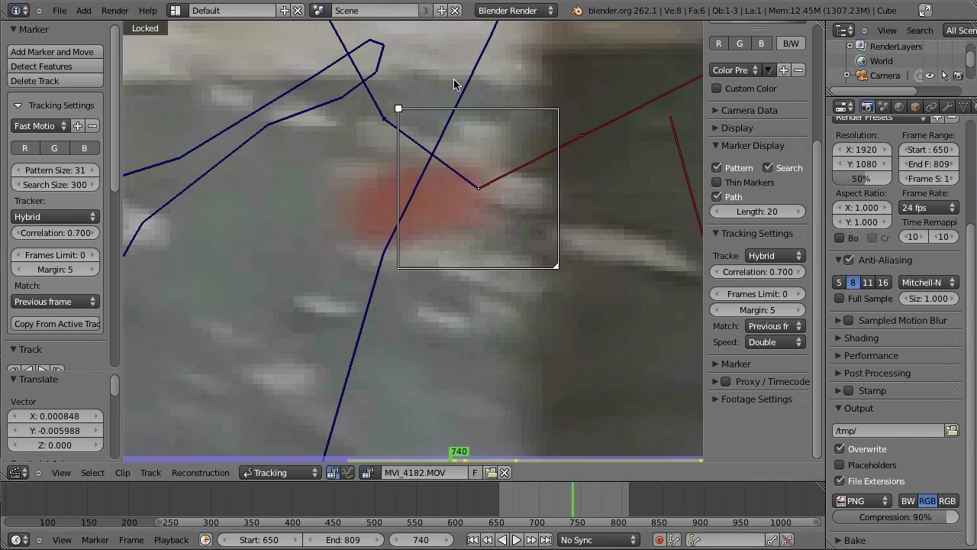
key("Left")
key("Left")
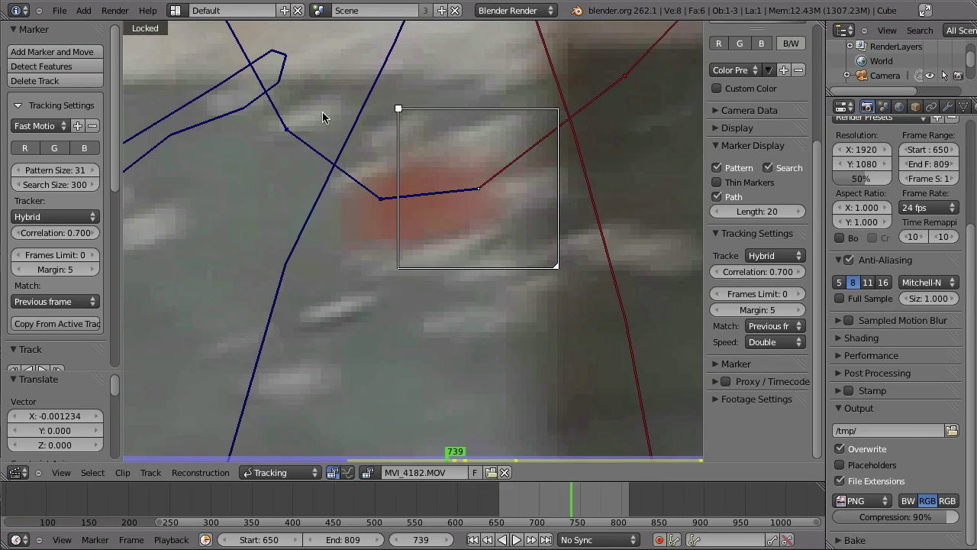
key("Left")
key("Left")
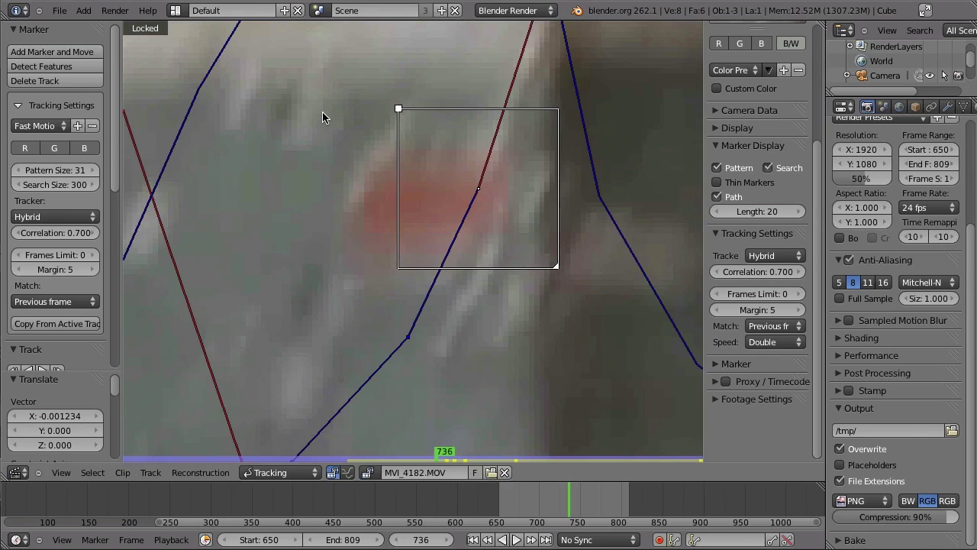
key("g")
left_click(454, 269)
Step back to frame 733 and shift the marker onto the red wall spot's edge
key("Left")
key("Left")
key("Left")
key("Left")
key("Left")
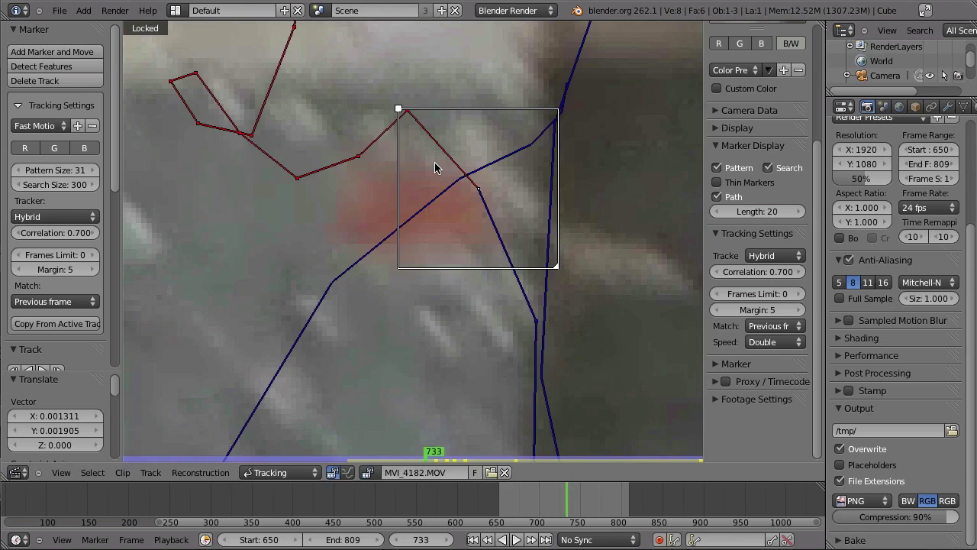
key("g")
left_click(485, 157)
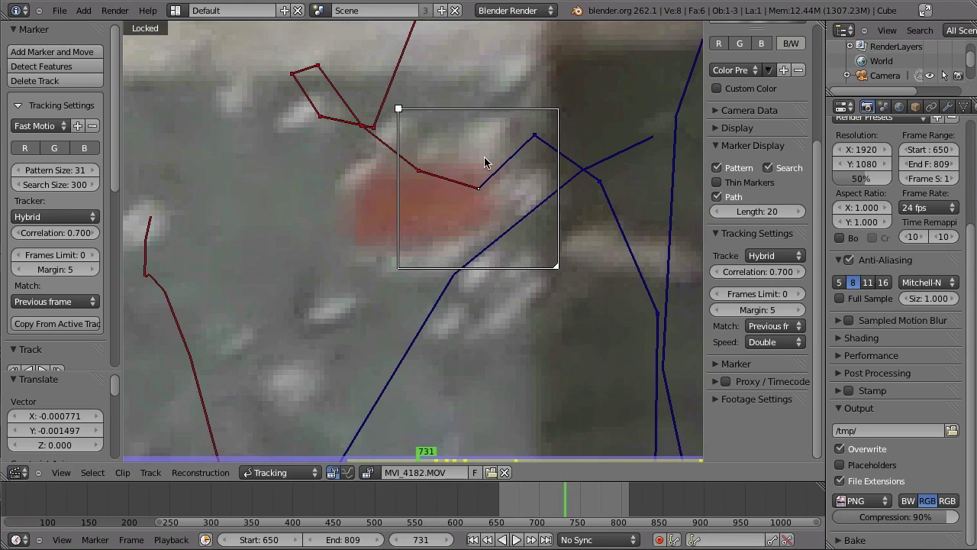
Step back and forth around frames 724 and 725 to examine where the red spot's two overlapping tracks meet
key("Left")
key("Left")
key("Left")
key("Left")
key("Left")
key("Left")
key("Left")
key("Left")
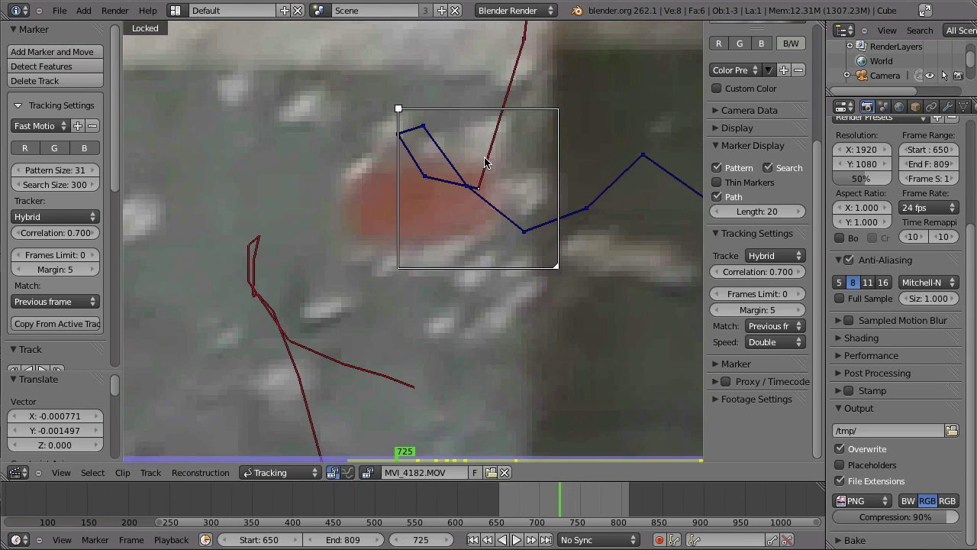
key("Right")
key("Right")
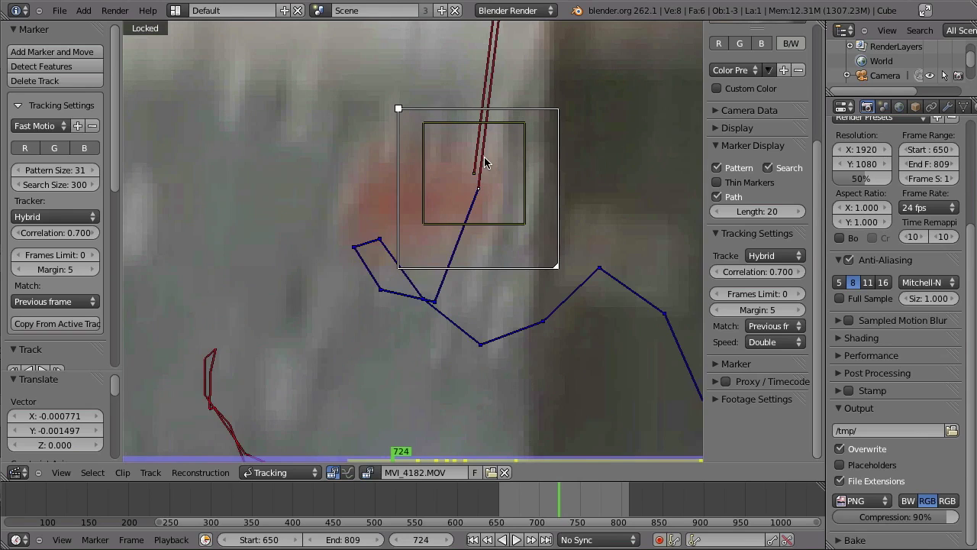
key("Left")
key("Right")
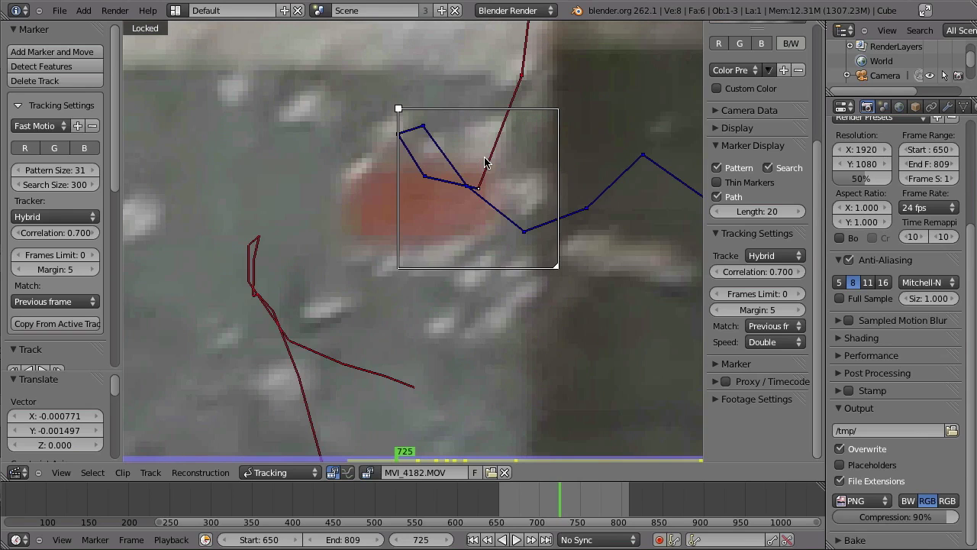
key("Left")
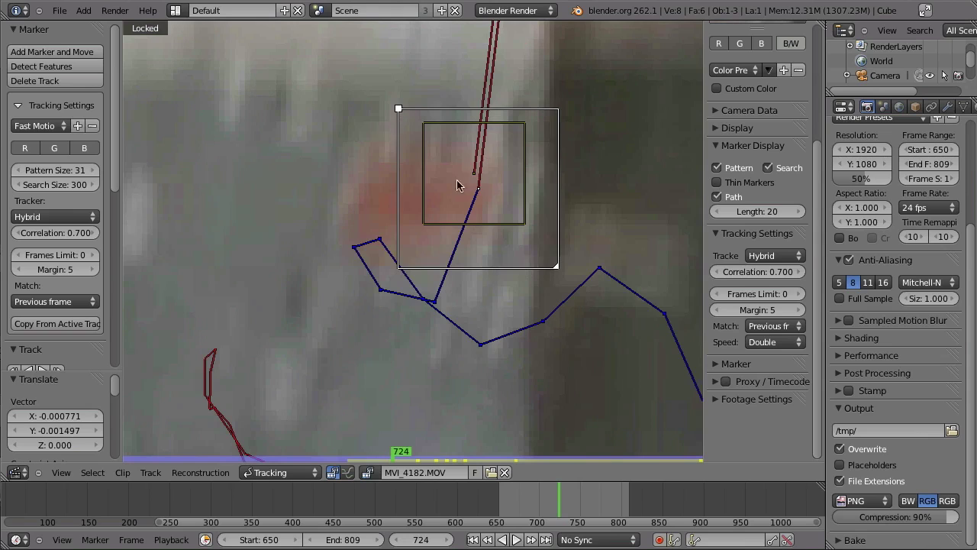
scroll(457, 185, "up", 1)
key("Right")
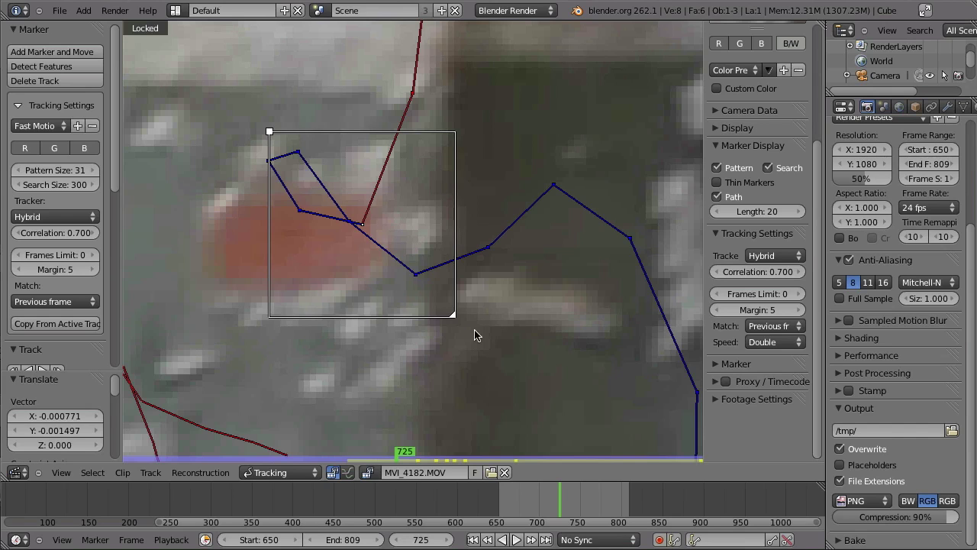
middle_click_drag(390, 257, 455, 274)
scroll(405, 333, "up", 1)
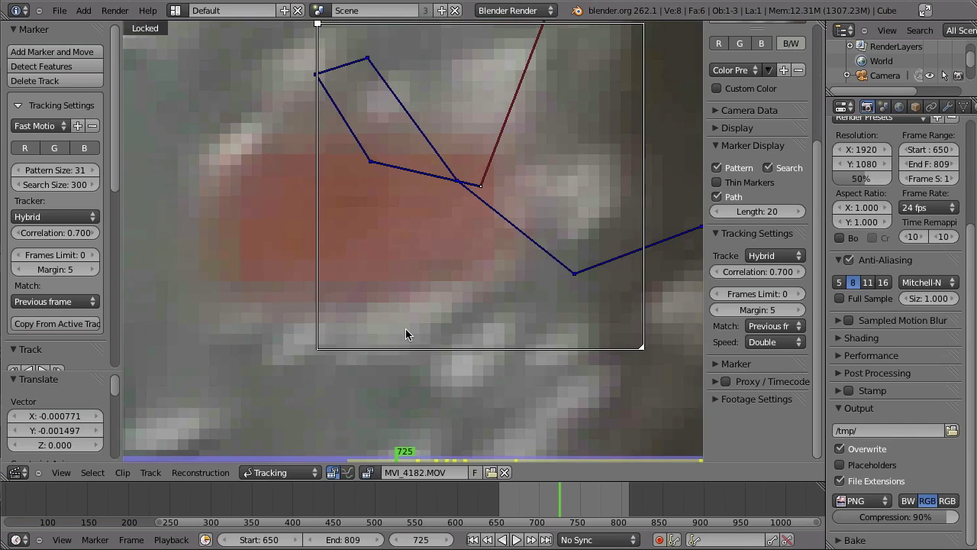
Select the second overlapping marker on the red wall spot at frame 723 and join the two tracks
key("Left")
key("Left")
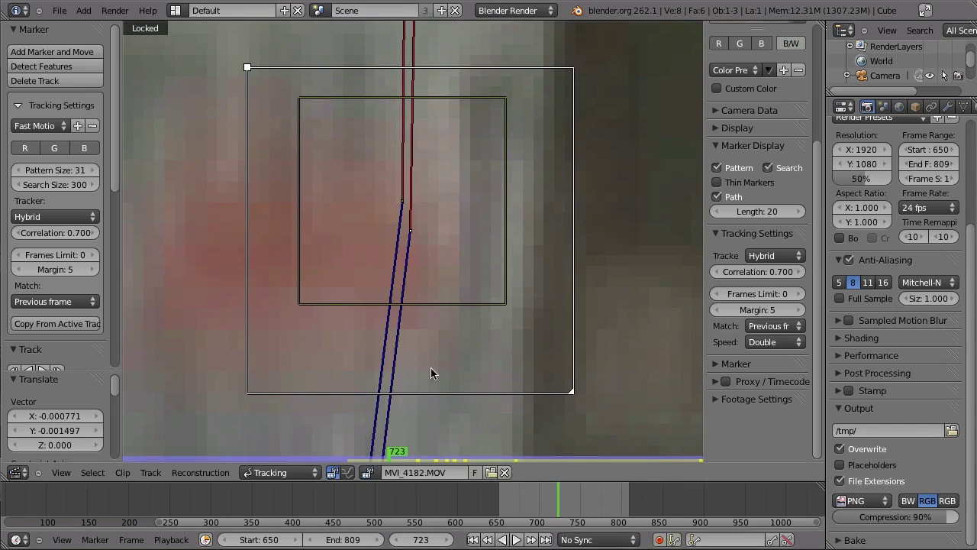
right_click(467, 307)
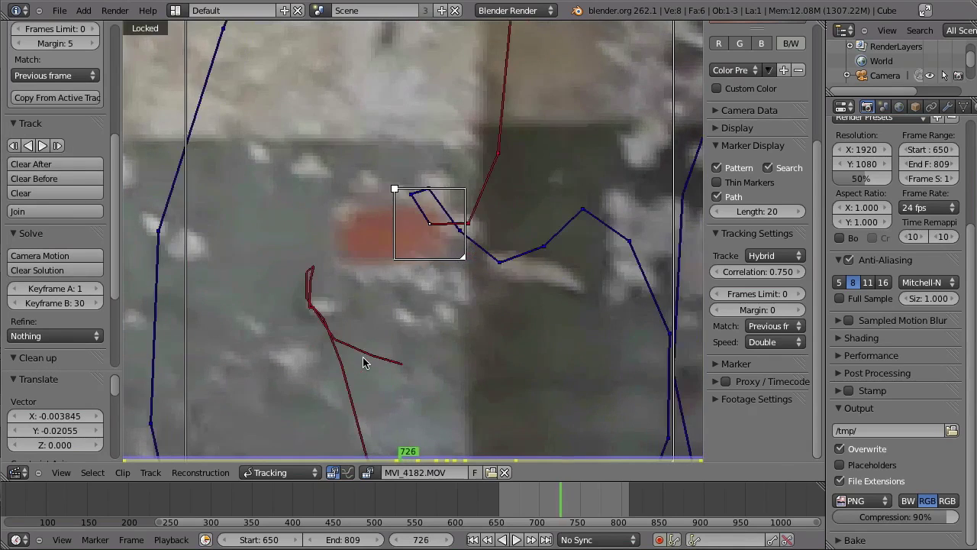
Step through the frames around 718 to 726 to examine how well the joined track follows the red wall spot
key("Left")
key("Left")
key("Left")
key("Left")
key("Left")
key("Left")
key("Left")
key("Left")
key("Left")
key("Left")
key("Left")
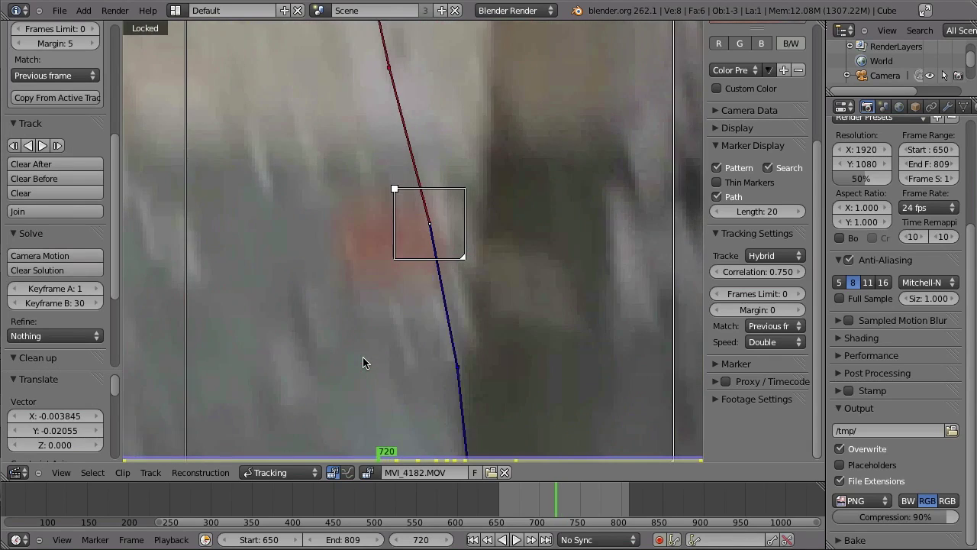
key("Left")
key("Right")
key("Right")
key("Right")
key("Right")
key("Right")
key("Right")
key("Right")
key("Right")
key("Right")
key("Right")
key("Right")
key("Right")
key("Right")
key("Right")
key("Right")
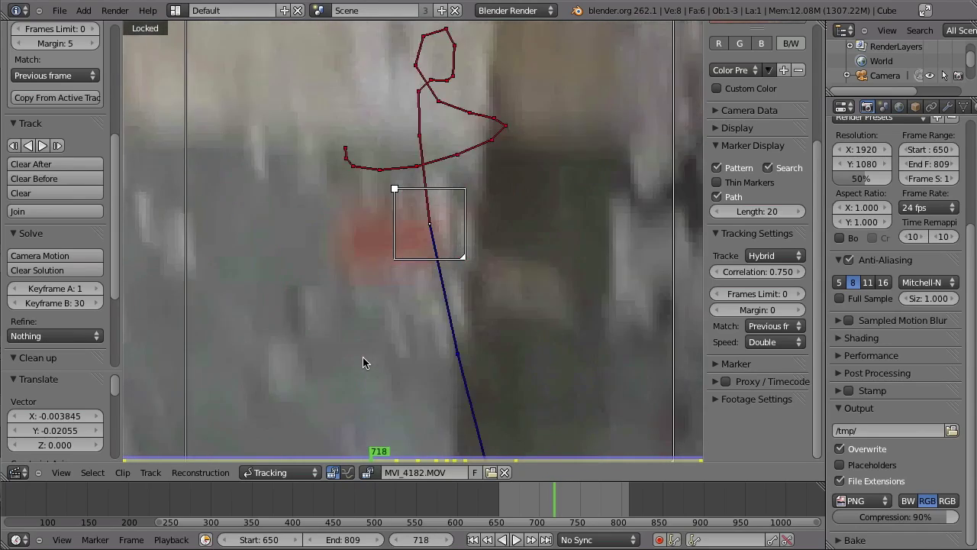
key("Left")
key("Left")
key("Left")
key("Left")
key("Left")
key("Left")
key("Right")
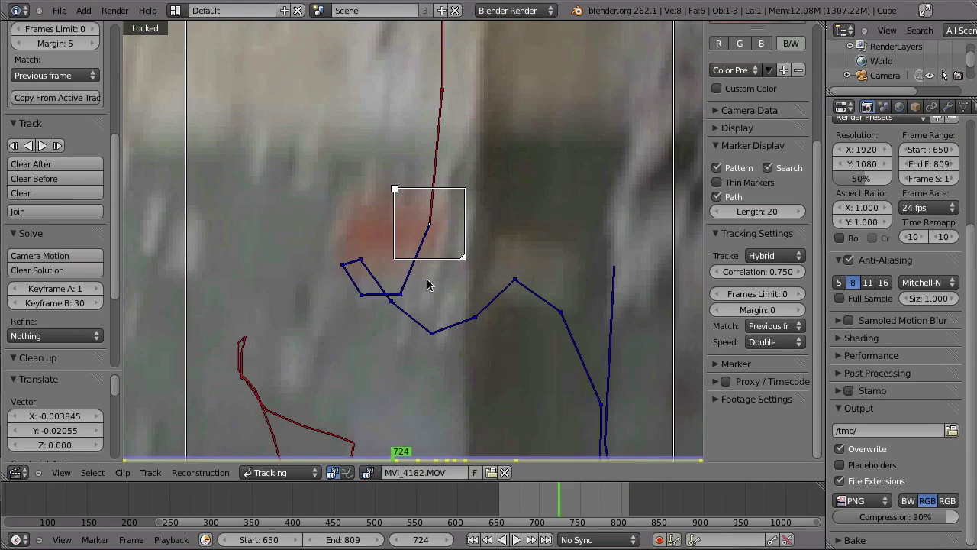
scroll(473, 197, "down", 5)
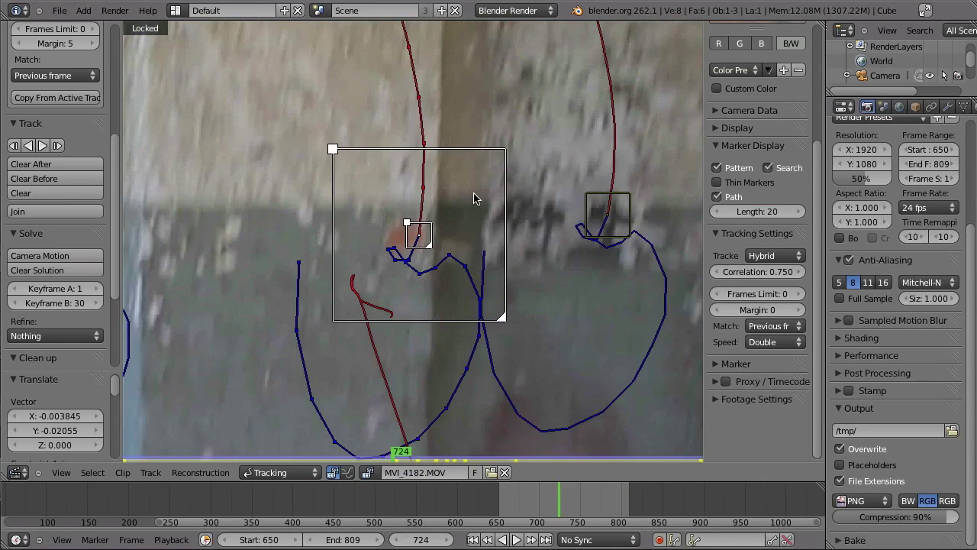
scroll(463, 298, "down", 1)
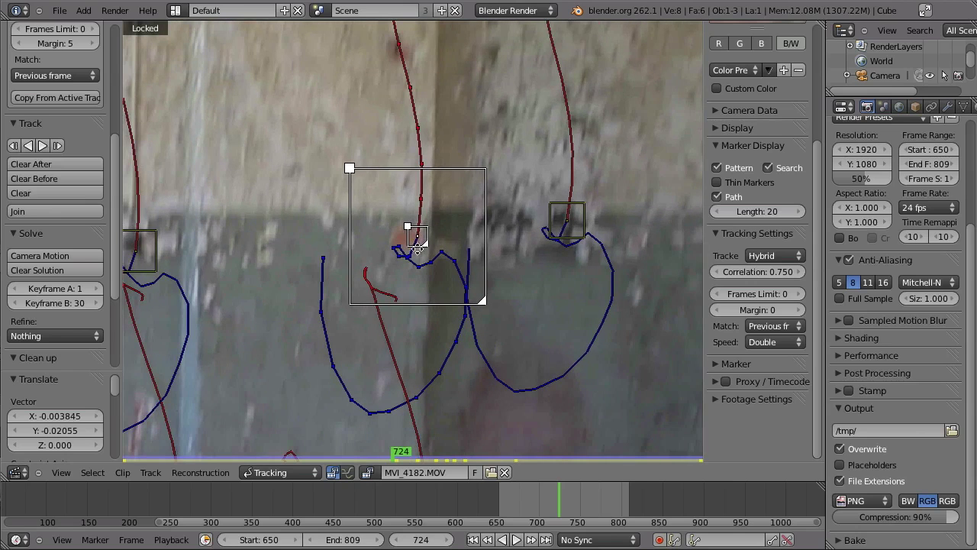
scroll(417, 246, "up", 5)
scroll(445, 230, "up", 2)
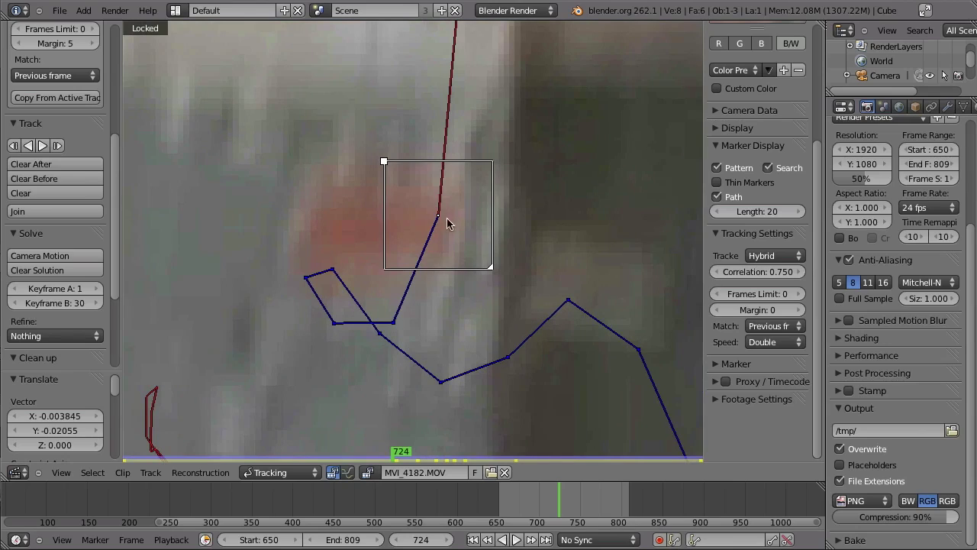
scroll(430, 237, "down", 5)
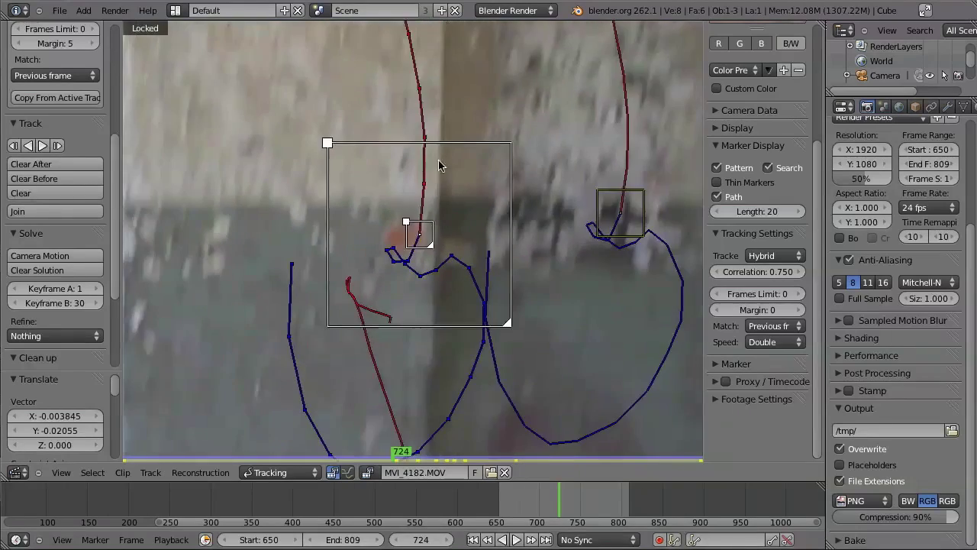
scroll(425, 187, "down", 4)
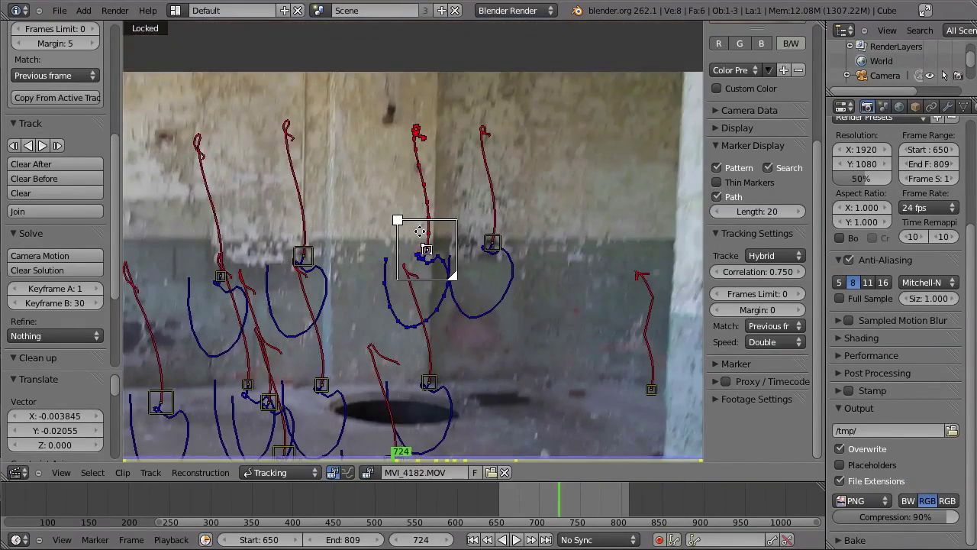
Go to the last frame, 809, and examine which parts of the picture the markers cover
left_click_drag(574, 513, 591, 496)
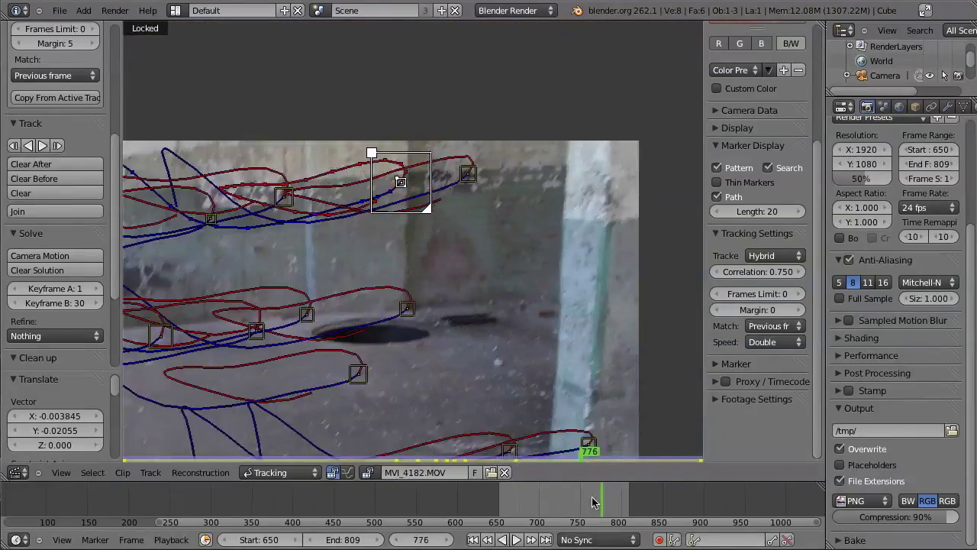
middle_click_drag(495, 262, 524, 228)
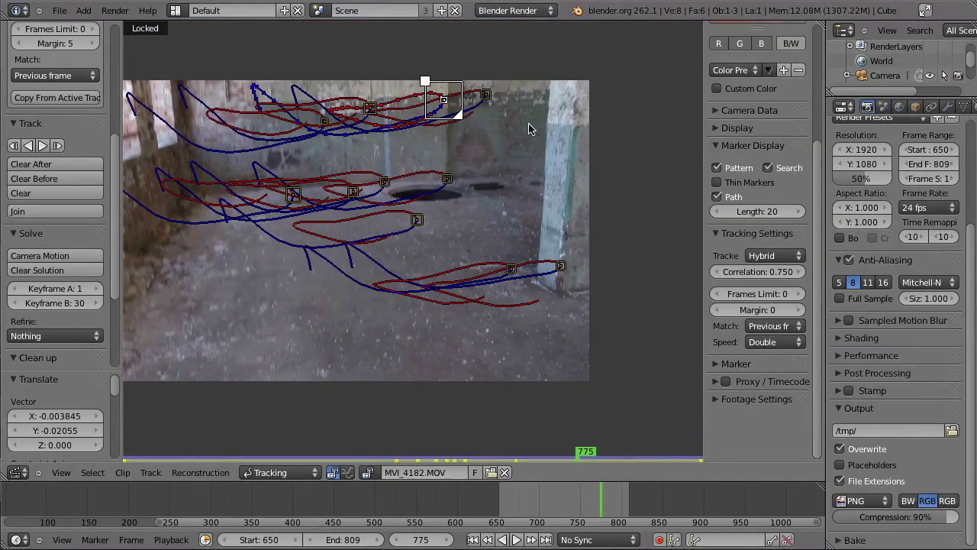
key("shift+Right")
middle_click_drag(488, 168, 459, 205)
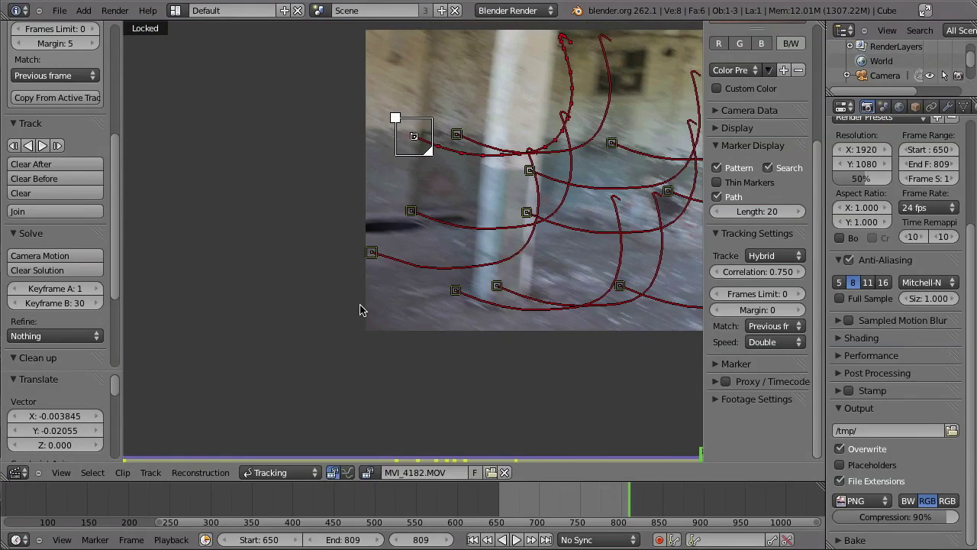
Add a marker on the foreground floor at frame 794, about X 0.427, Y 0.215, and nudge it onto a light speck
key("Left")
key("Left")
key("Left")
key("Left")
key("Left")
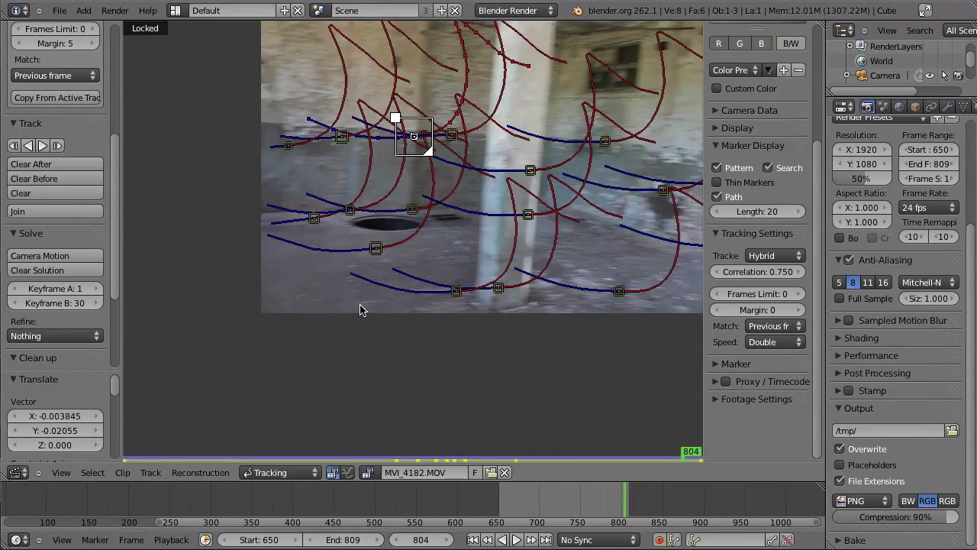
key("Left")
key("Left")
key("Left")
key("Left")
key("Left")
key("Left")
key("Left")
key("Left")
key("Left")
key("Left")
scroll(362, 308, "up", 3)
middle_click_drag(420, 275, 337, 275)
left_click(421, 299, "ctrl")
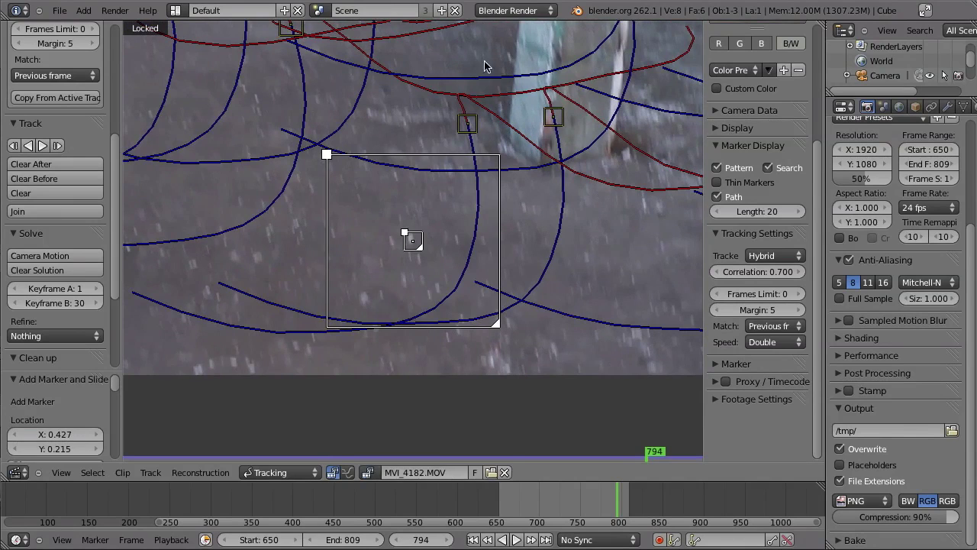
key("g")
left_click(472, 281)
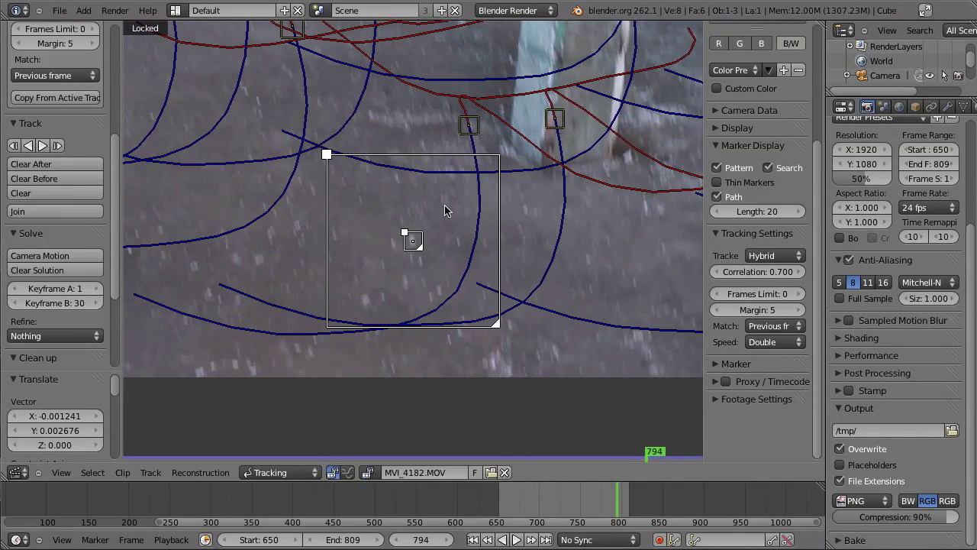
Track the new floor marker forwards from frame 794, return to that frame and track it backwards
key("ctrl+t")
key("Left")
key("Left")
key("Left")
key("Left")
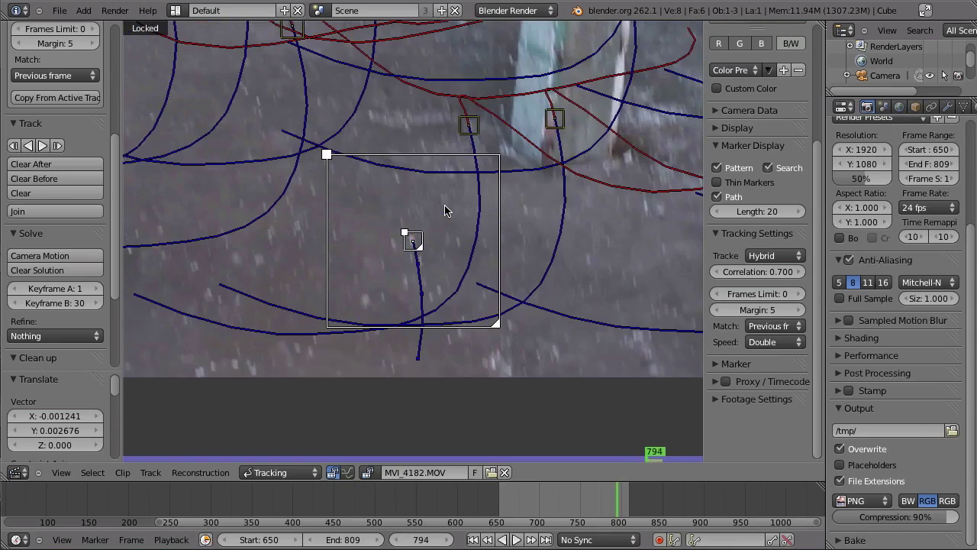
key("shift+ctrl+t")
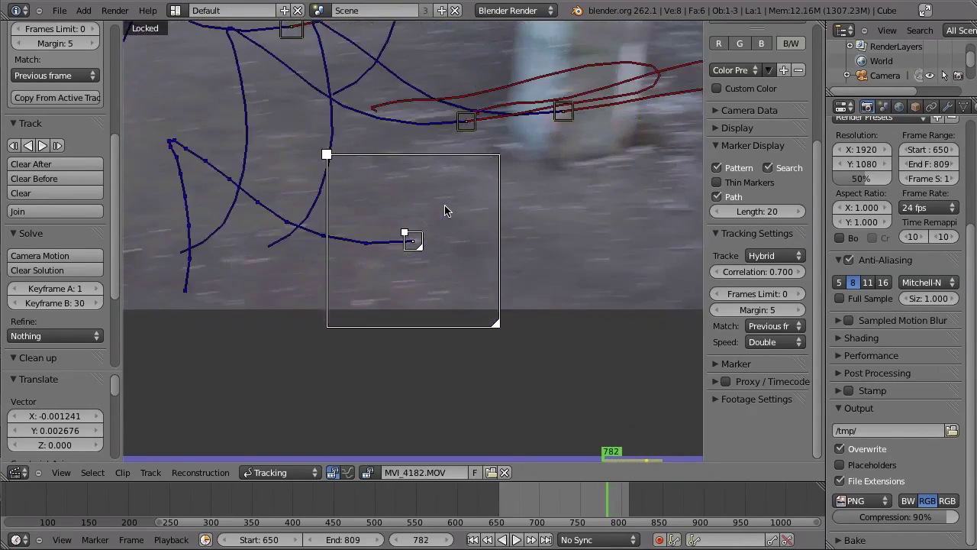
Continue the floor marker's backward track from a corrected position at frame 773 and disable the marker at frame 749
key("g")
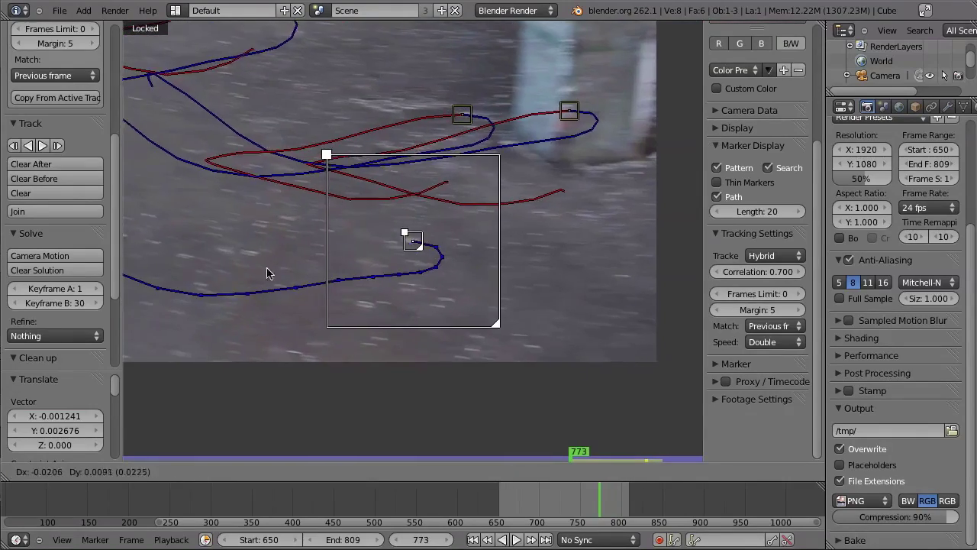
left_click(239, 264)
key("shift+ctrl+t")
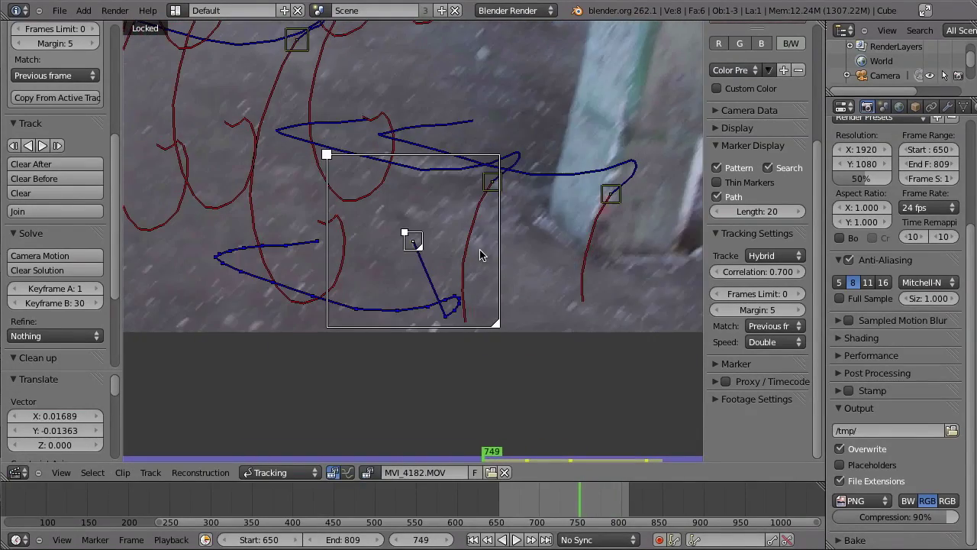
key("d")
scroll(489, 321, "down", 5)
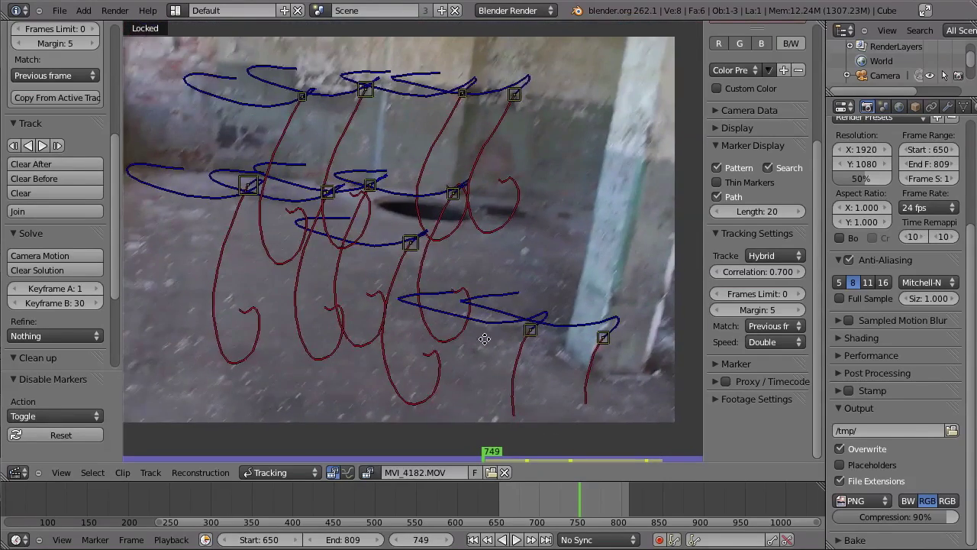
Examine the marker coverage across the clip with the footage hidden, scrubbing between frames 740, 779 and 723
mouse_move(571, 499)
left_mouse_down()
mouse_move(593, 499)
mouse_move(572, 496)
left_mouse_up()
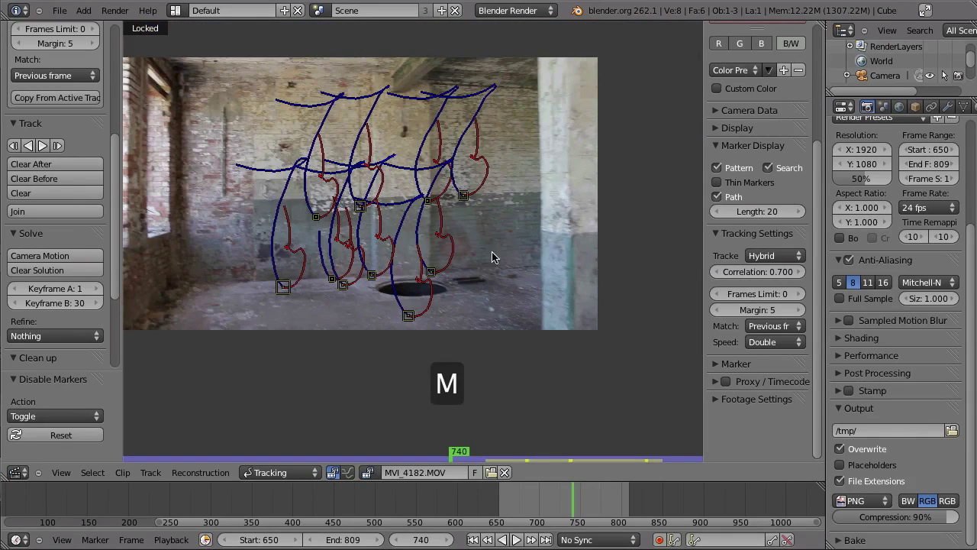
key("m")
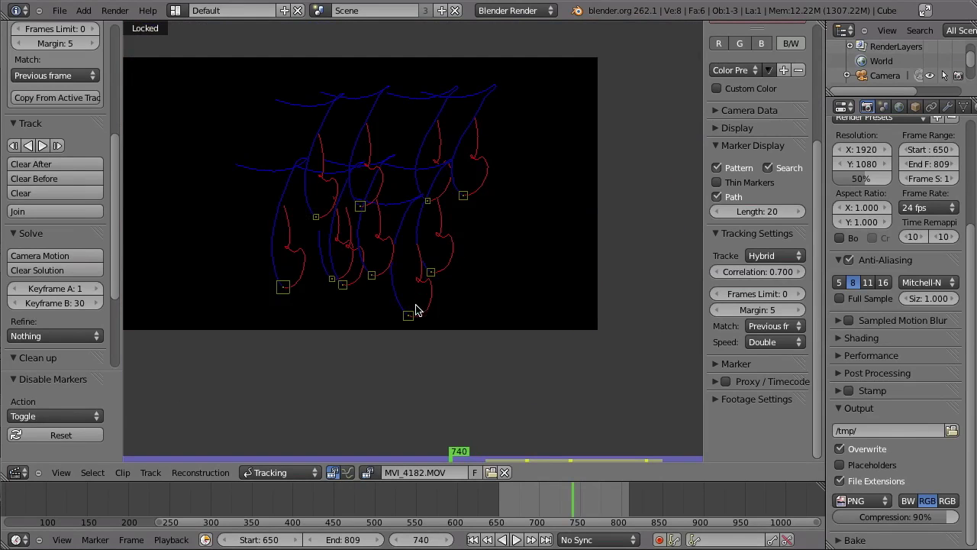
scroll(416, 306, "down", 1)
middle_click_drag(416, 290, 449, 283)
mouse_move(597, 492)
left_mouse_down()
mouse_move(623, 501)
mouse_move(604, 500)
left_mouse_up()
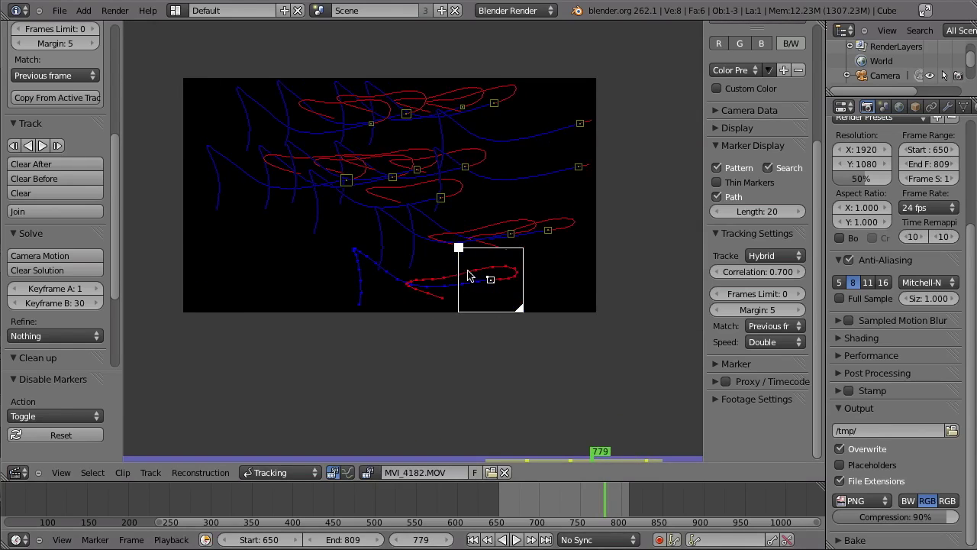
middle_click_drag(504, 283, 537, 333)
left_click_drag(621, 485, 651, 496)
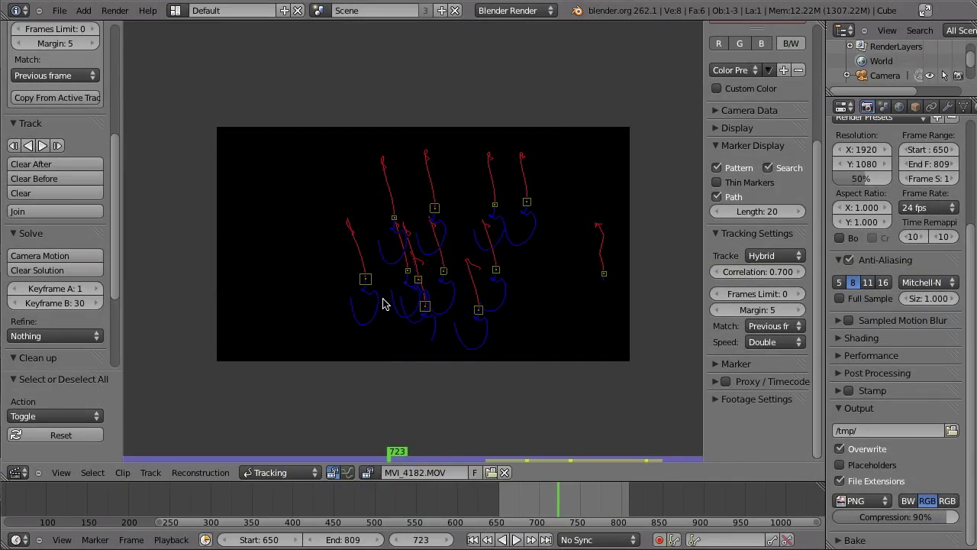
key("m")
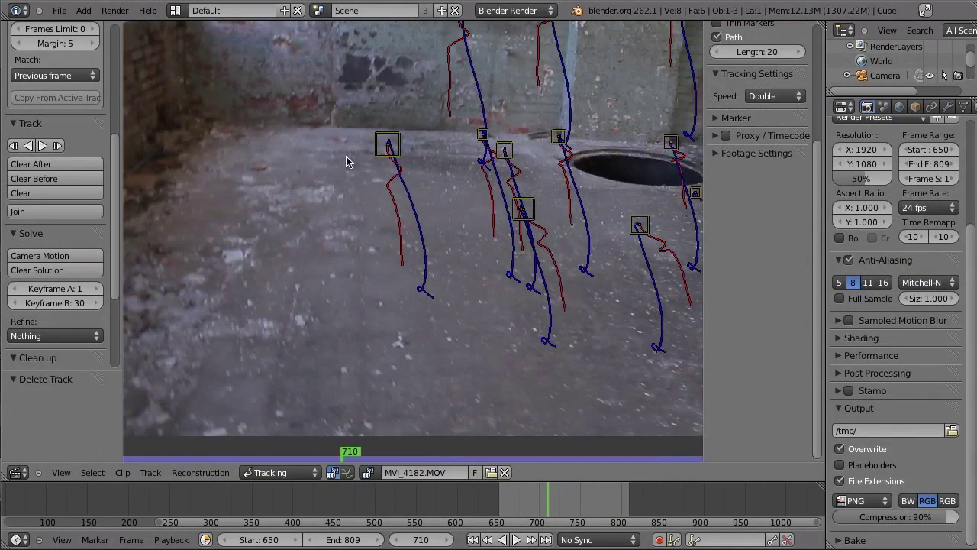
Add a marker where the back wall meets the floor at frame 710, about X 0.252, Y 0.631, and track it forwards
left_click_drag(332, 131, 340, 100, "ctrl")
left_click_drag(341, 148, 329, 165, "ctrl")
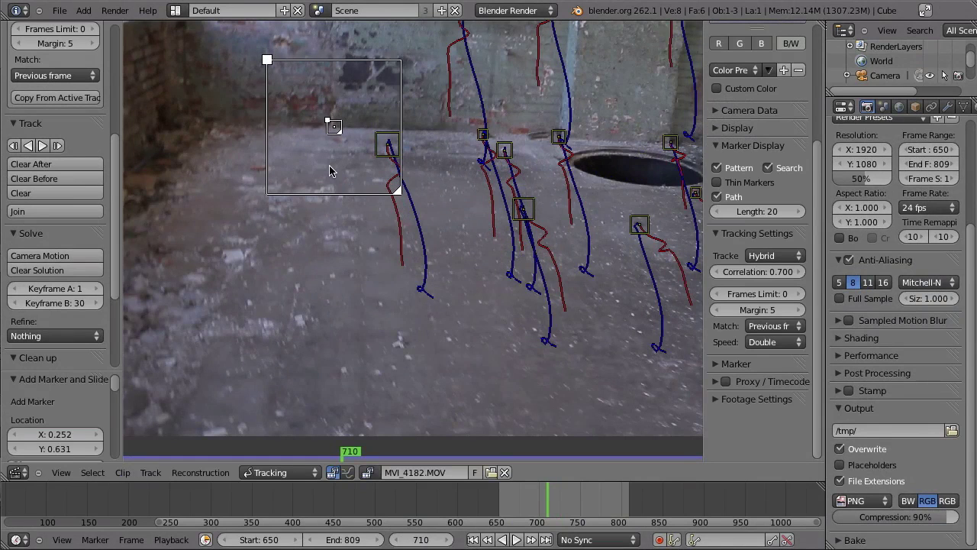
key("alt+Right")
key("alt+Right")
key("alt+Right")
key("alt+Right")
key("alt+Right")
key("alt+Right")
key("l")
key("ctrl+t")
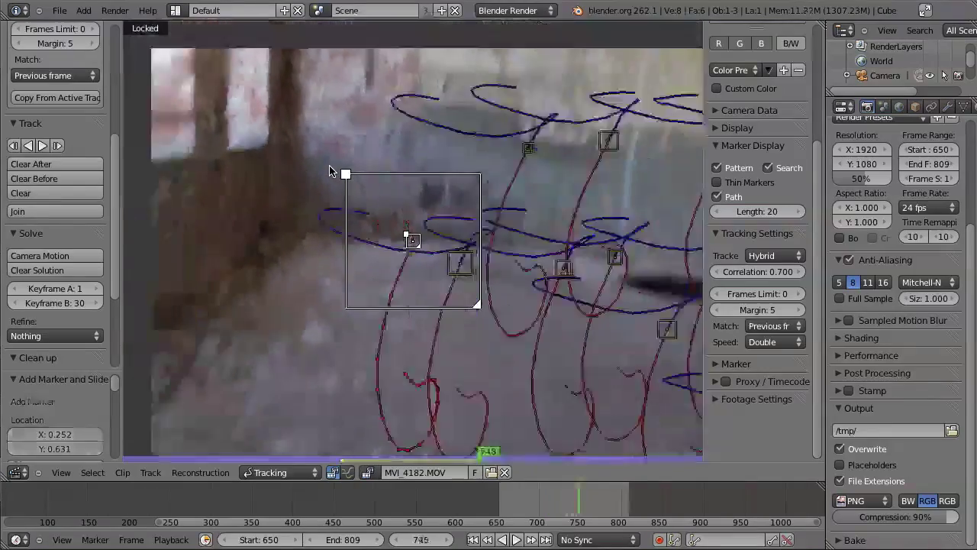
Reposition the wall-base marker where it drifts around frame 748 and check its path frame by frame in both directions
scroll(454, 309, "up", 3)
key("g")
left_click(552, 225)
key("Left")
key("Left")
key("Left")
key("Left")
key("Left")
key("Left")
key("Left")
key("Left")
key("Left")
key("Left")
key("Left")
key("Left")
key("Left")
key("Left")
key("Right")
key("Right")
key("Right")
key("Right")
key("Right")
key("Right")
key("Right")
key("Right")
key("Right")
key("Right")
key("Right")
key("Right")
key("Right")
key("Right")
key("Right")
key("Right")
key("Right")
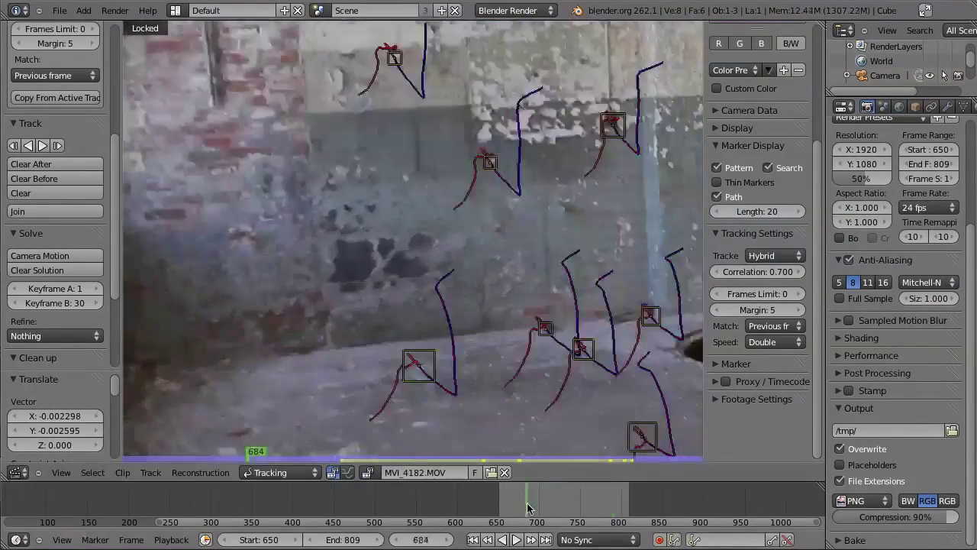
Go back from frame 742 to frame 738 and correct the drifting floor marker's position there
key("g")
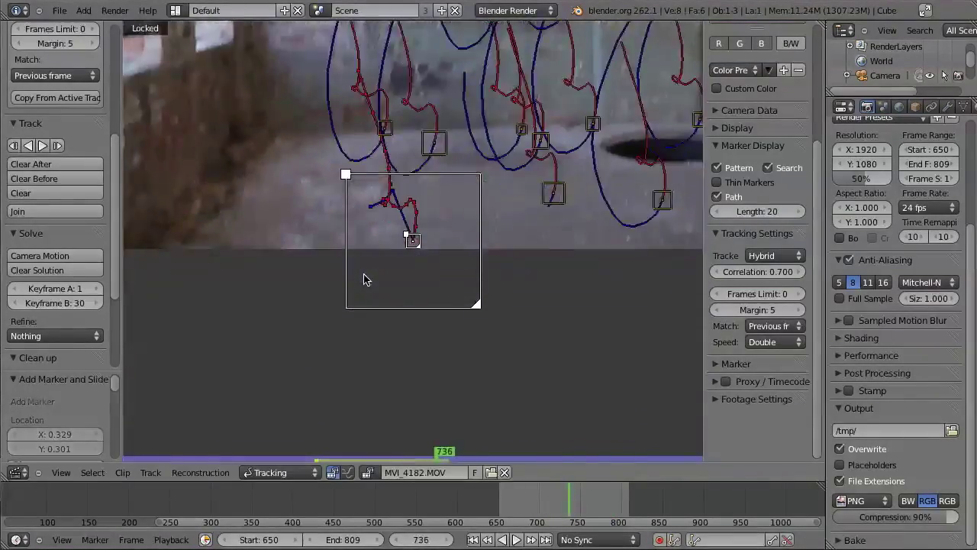
key("d")
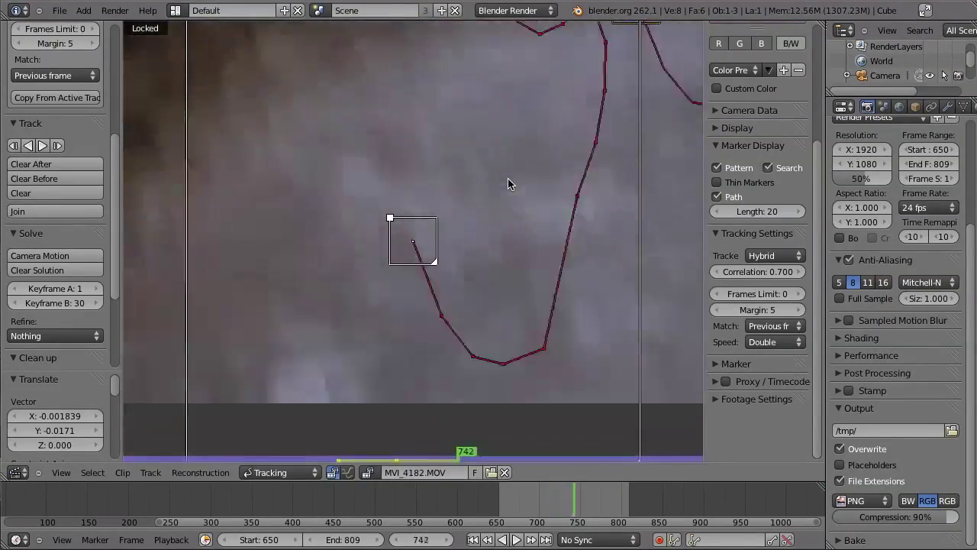
key("Left")
key("Left")
key("Left")
key("Left")
key("g")
left_click(493, 112)
Track the floor marker forwards from frame 738 and correct its position around frames 749 and 750
key("ctrl+t")
key("g")
left_click(544, 115)
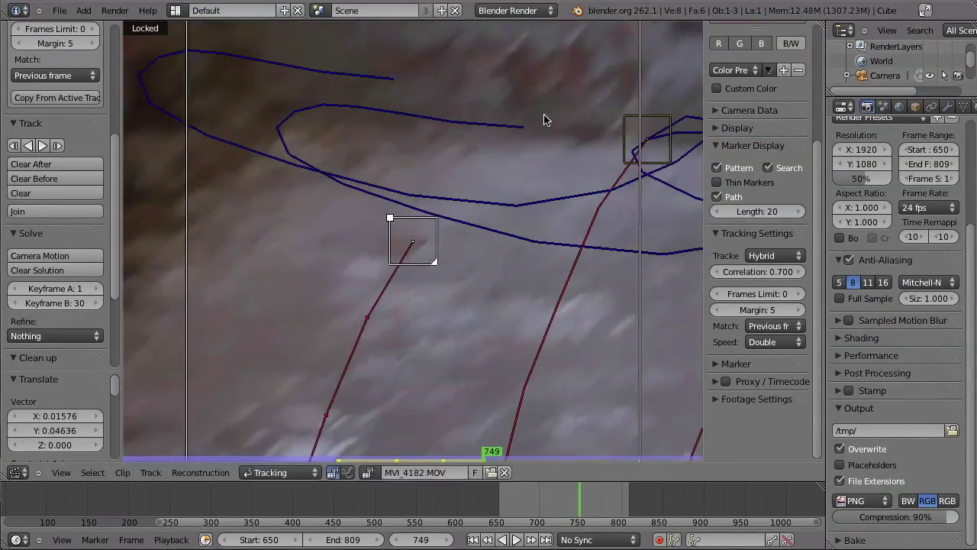
key("ctrl+t")
key("g")
left_click(441, 283)
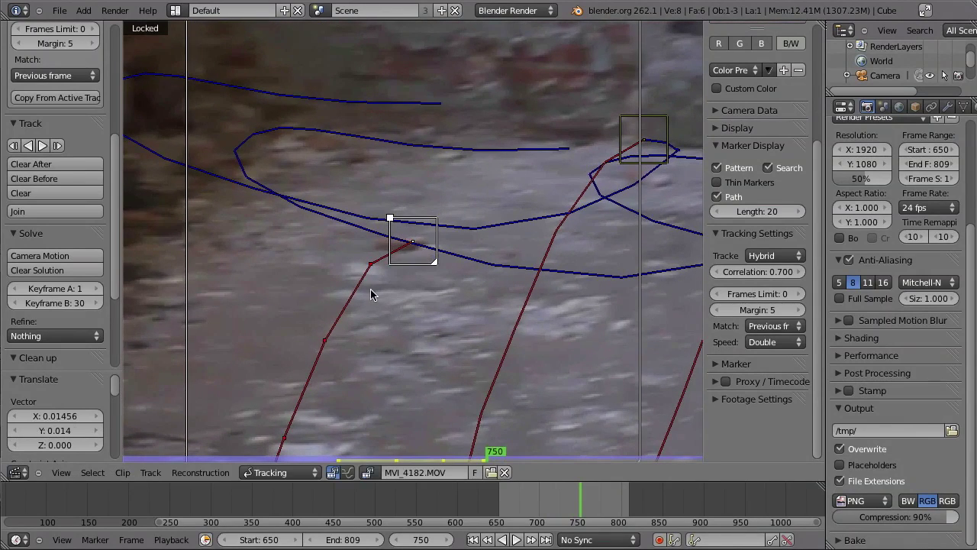
Track the floor marker frame by frame from frame 750 and move it back onto the reddish spot near frame 758
key("alt+Right")
key("alt+Right")
key("alt+Right")
key("alt+Right")
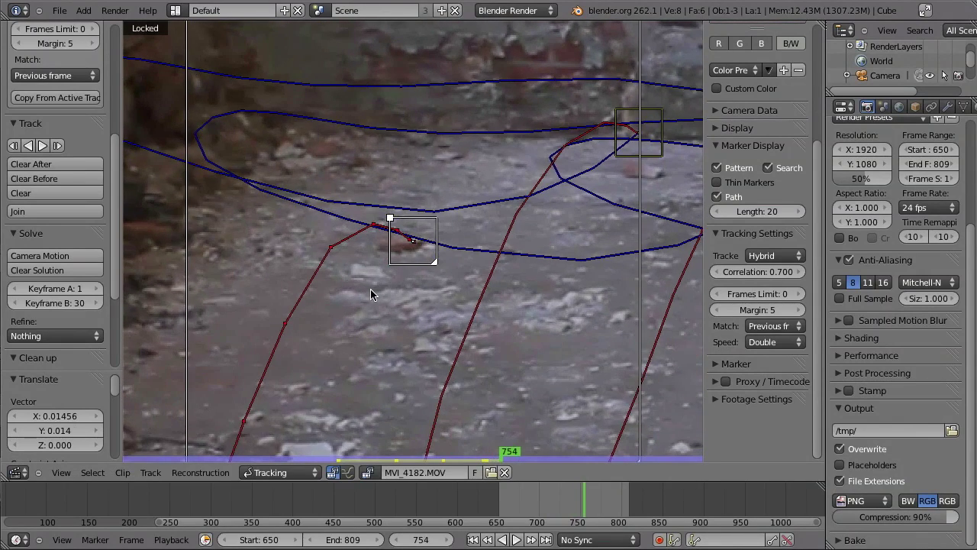
key("alt+Right")
key("alt+Right")
key("alt+Right")
key("alt+Right")
key("alt+Right")
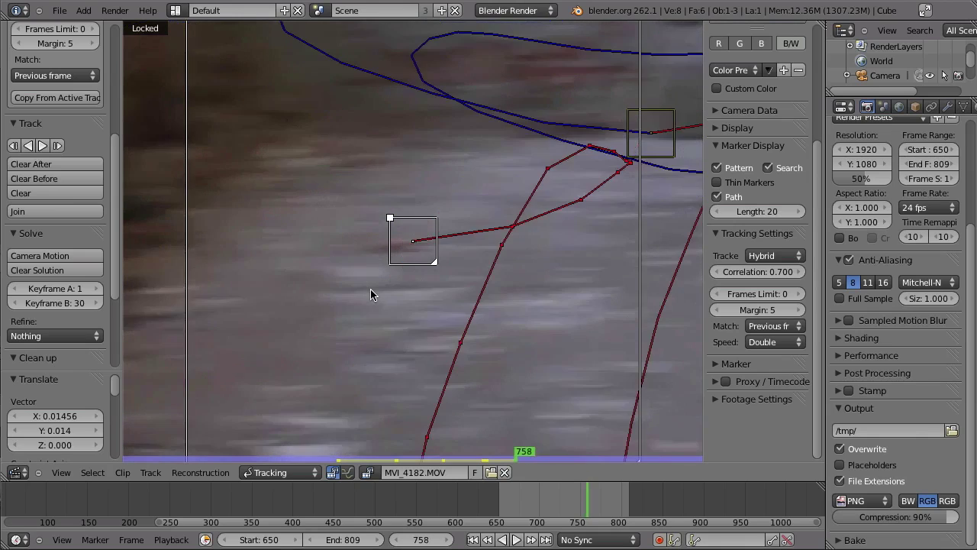
key("g")
left_click(315, 248)
Continue the floor marker's track frame by frame to frame 777 and realign it with the reddish spot there
middle_click_drag(388, 241, 366, 280, "ctrl")
key("Right")
key("Right")
key("Right")
key("Right")
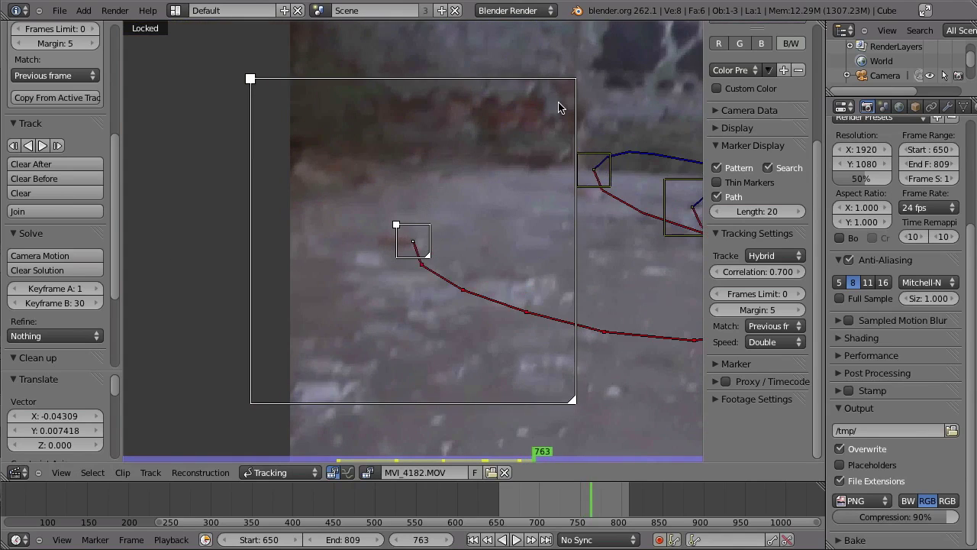
key("Right")
key("Right")
key("Right")
key("Right")
key("Right")
key("Right")
key("Right")
key("Right")
key("Right")
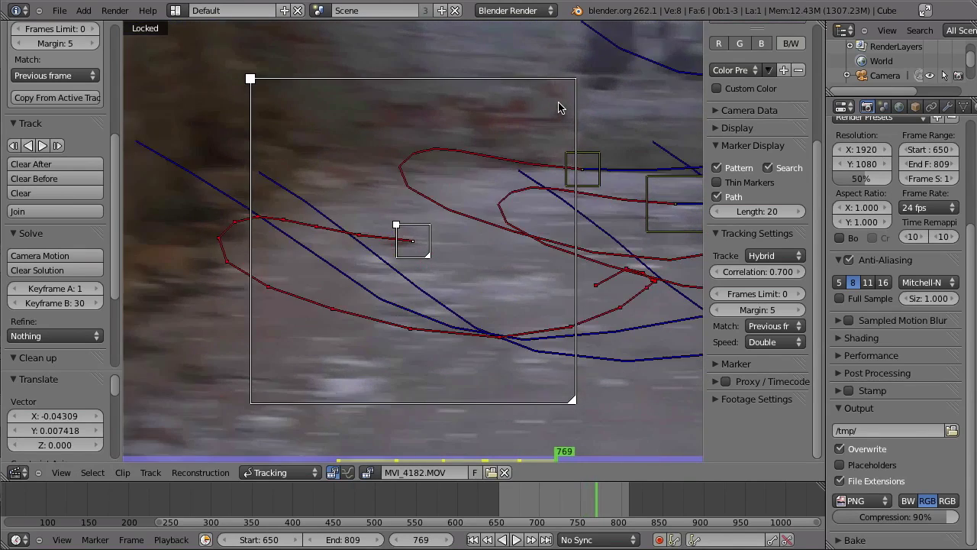
key("Right")
key("Right")
key("Right")
key("Right")
key("Right")
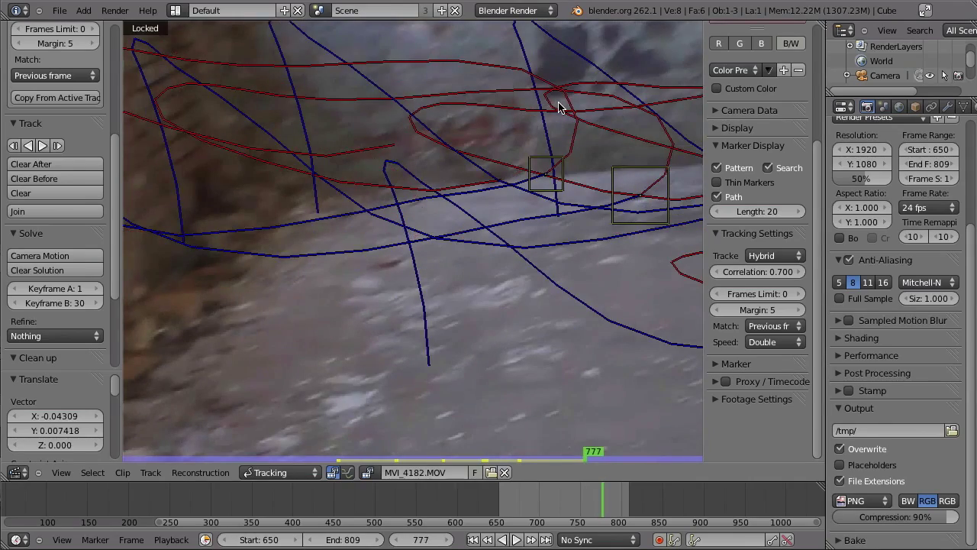
key("g")
left_click(324, 203)
scroll(396, 282, "up", 3)
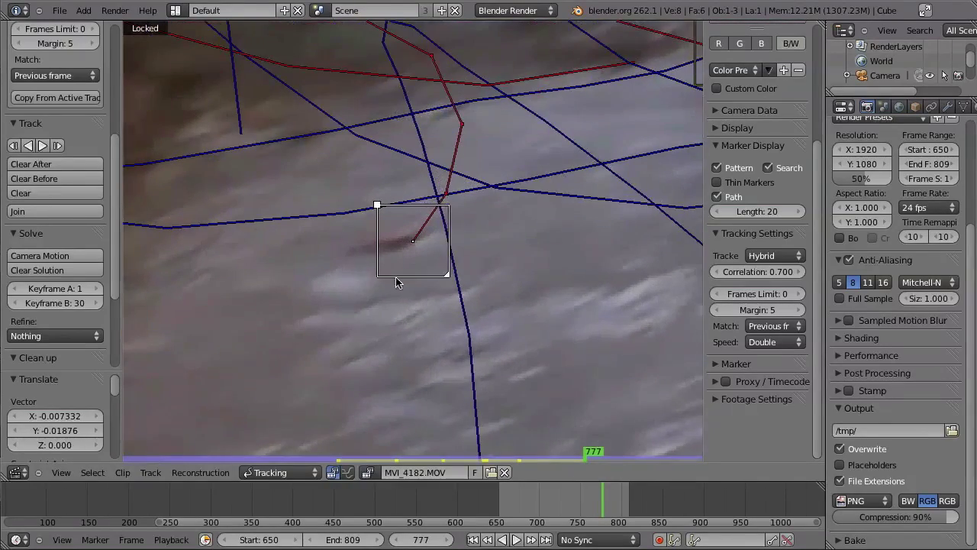
Continue the floor marker through the blurred frames from 777 to 787 with small corrections and disable it at frame 787
key("Right")
key("Right")
key("Right")
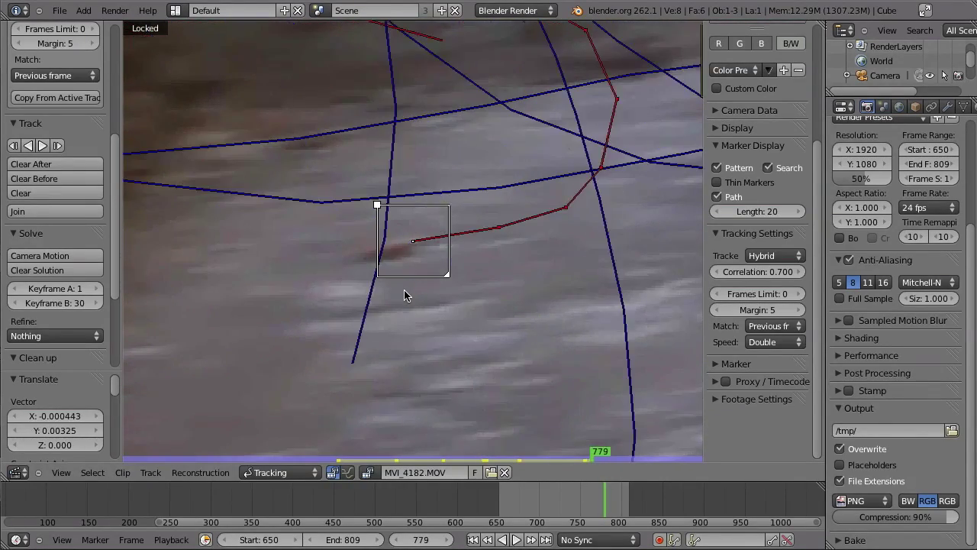
key("Right")
key("Right")
key("Right")
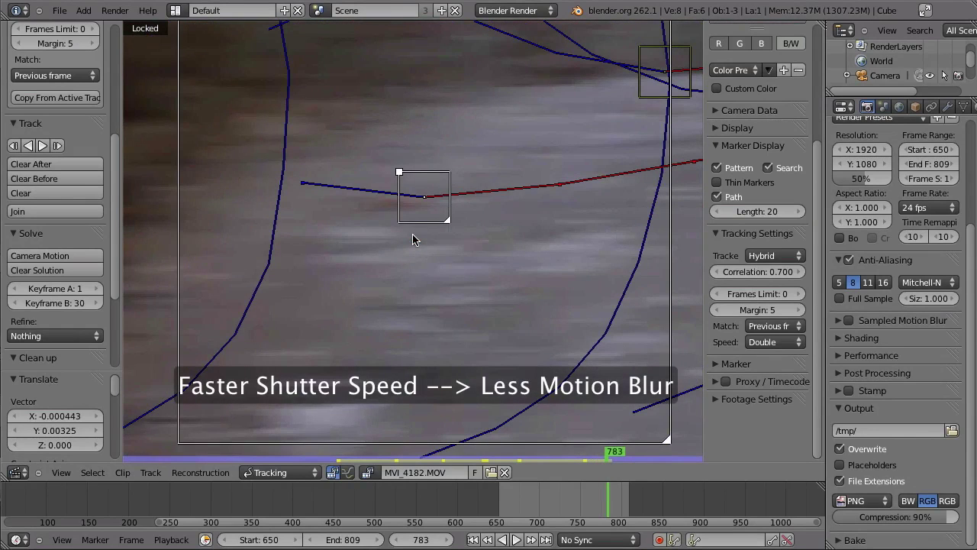
key("Right")
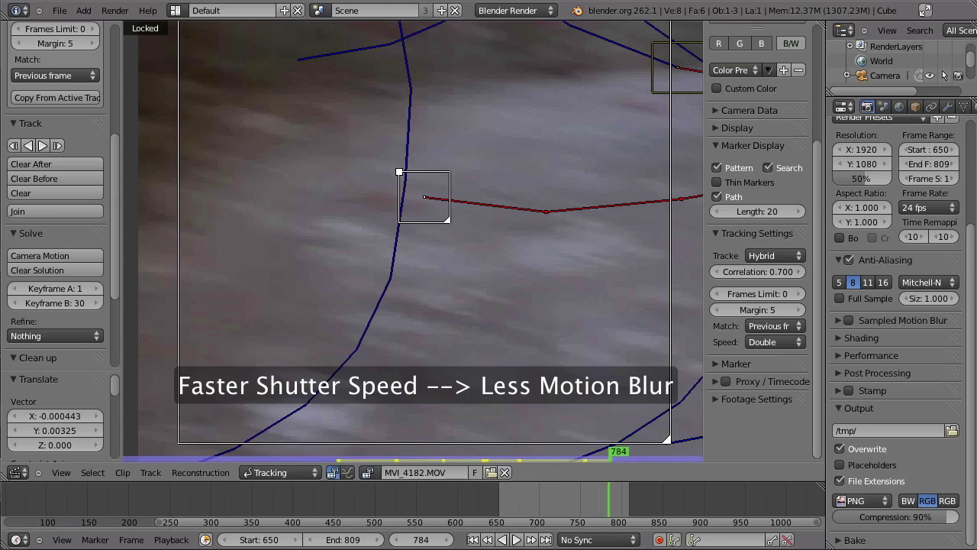
scroll(413, 252, "down", 1)
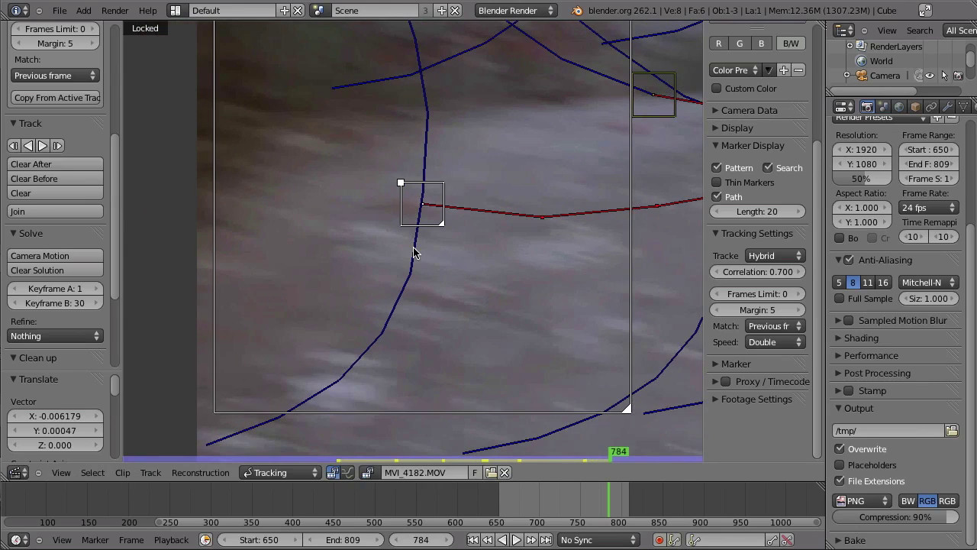
key("Right")
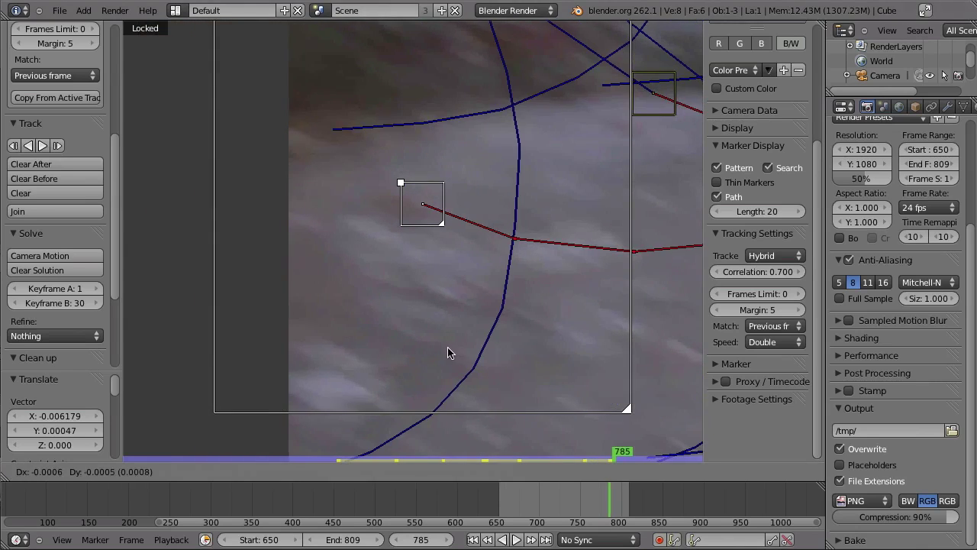
key("Right")
key("Right")
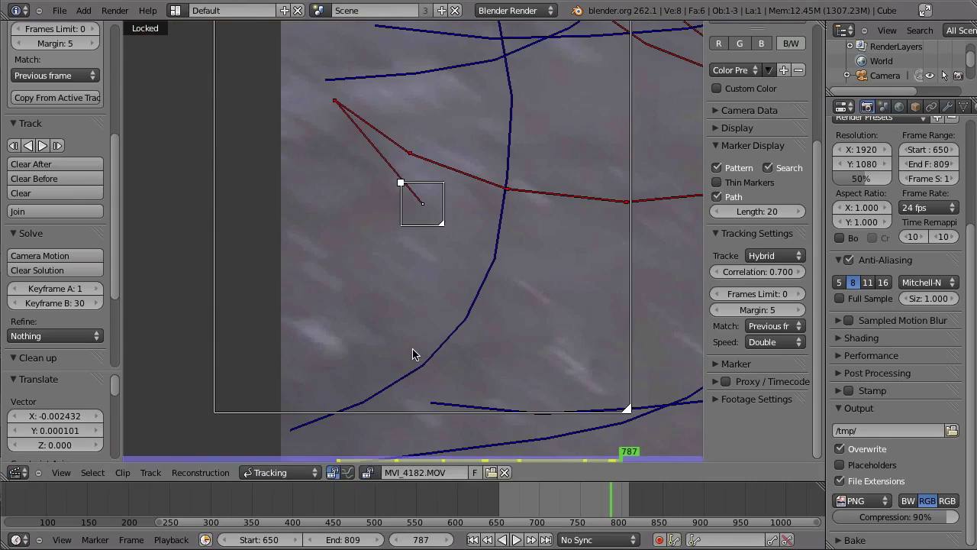
key("shift+d")
Correct the new floor marker added at about X 0.348, Y 0.469 where its track drifts around frame 772
scroll(412, 292, "down", 5)
left_click(581, 504)
left_click_drag(581, 507, 598, 503)
key("g")
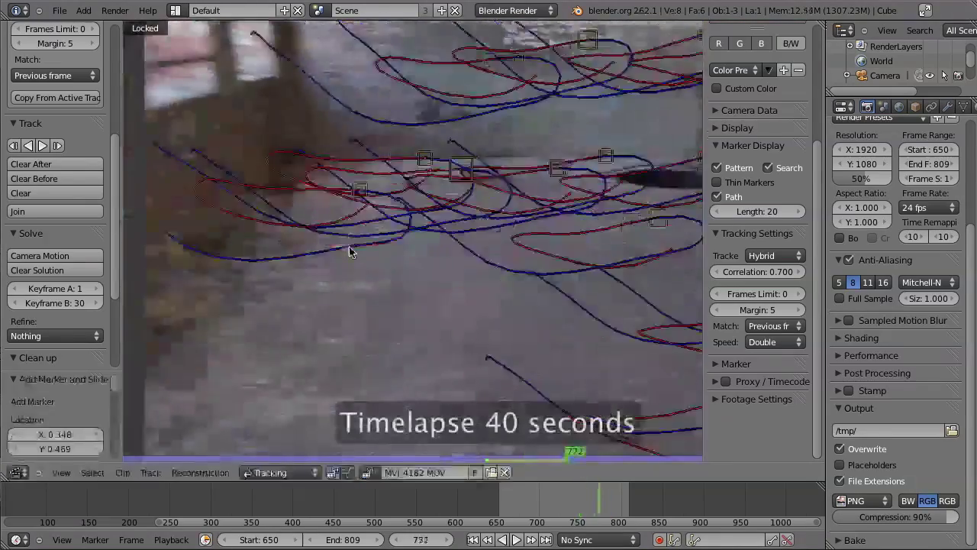
scroll(363, 238, "up", 4)
key("Right")
key("g")
key("g")
scroll(475, 238, "down", 6)
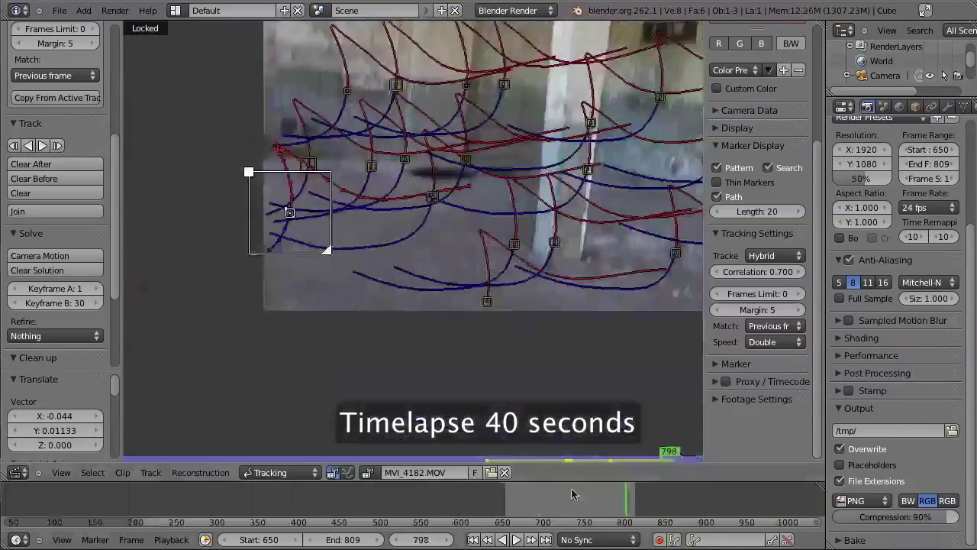
Add a foreground floor marker near frame 700, track it in both directions and correct its position around frame 732
left_click(545, 496)
left_click(632, 318, "ctrl")
scroll(380, 334, "up", 5)
key("ctrl+shift+t")
key("ctrl+t")
key("g")
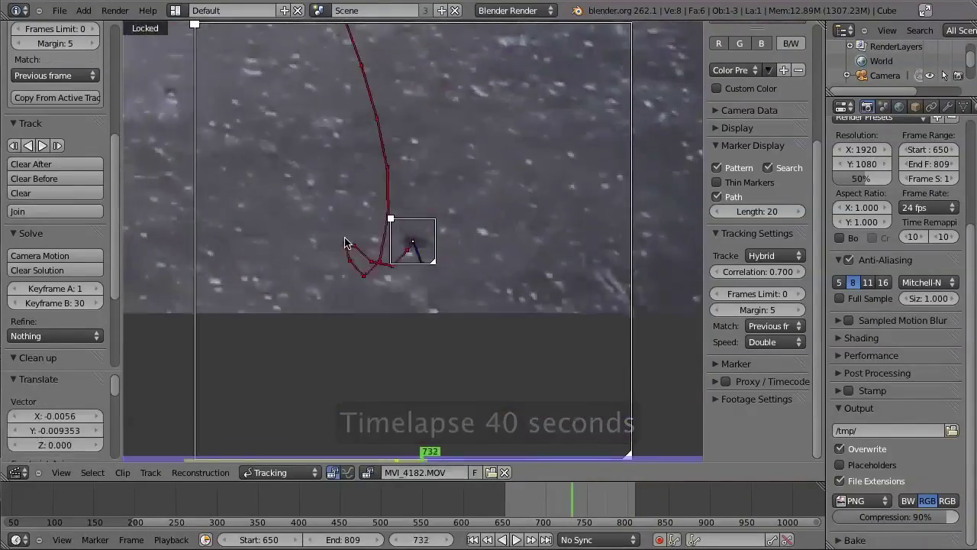
key("Right")
key("g")
scroll(463, 242, "down", 6)
Add a marker on the floor between the hole and the pillar and track it forwards and backwards
left_click(463, 242, "ctrl")
mouse_move(574, 510)
left_mouse_down()
mouse_move(566, 510)
mouse_move(577, 507)
left_mouse_up()
key("shift+d")
scroll(453, 439, "up", 3)
key("ctrl+t")
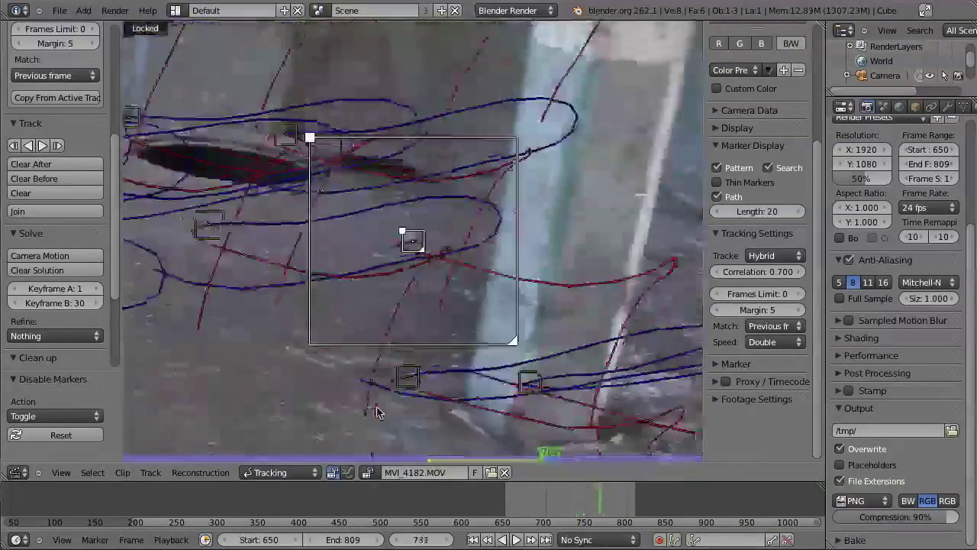
key("ctrl+shift+t")
Try to track a new floor marker forwards from frame 650, about X 0.650, Y 0.311, and delete it
key("shift+Left")
left_click(245, 258, "ctrl")
key("ctrl+t")
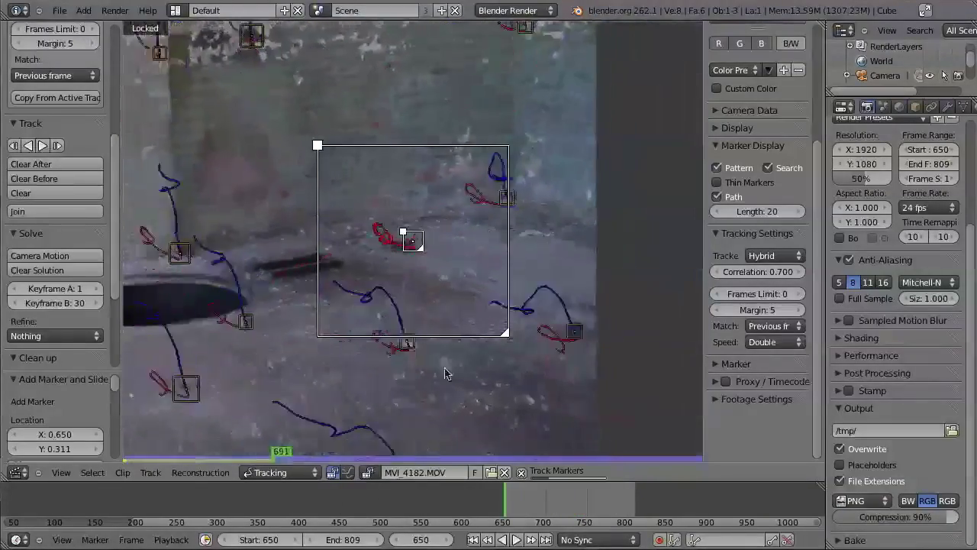
key("shift+Left")
key("l")
key("x")
key("Return")
Add a replacement marker on the dark spot of the far floor, about X 0.649, Y 0.312, and track it forwards from frame 650
middle_click_drag(237, 190, 466, 235)
scroll(390, 196, "up", 2)
left_click(387, 193, "ctrl")
key("ctrl+t")
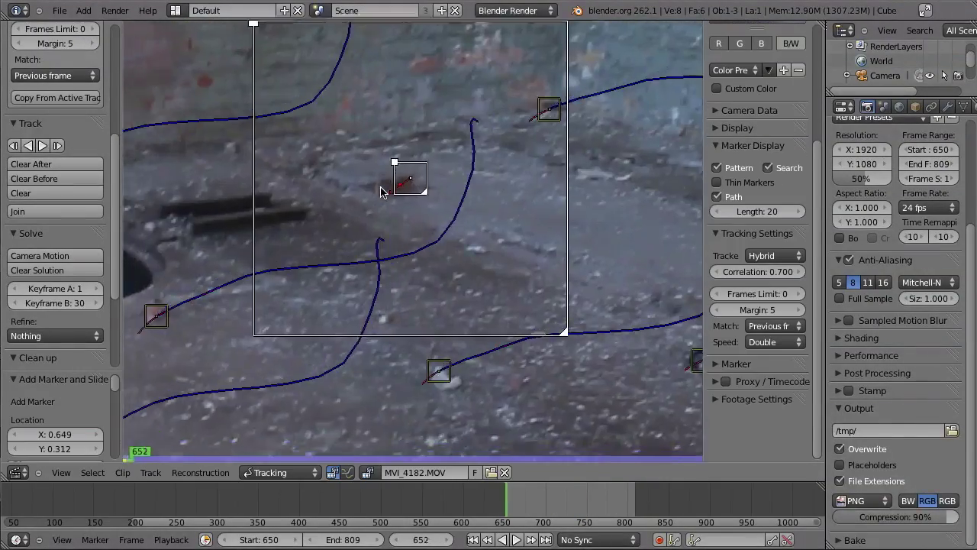
key("l")
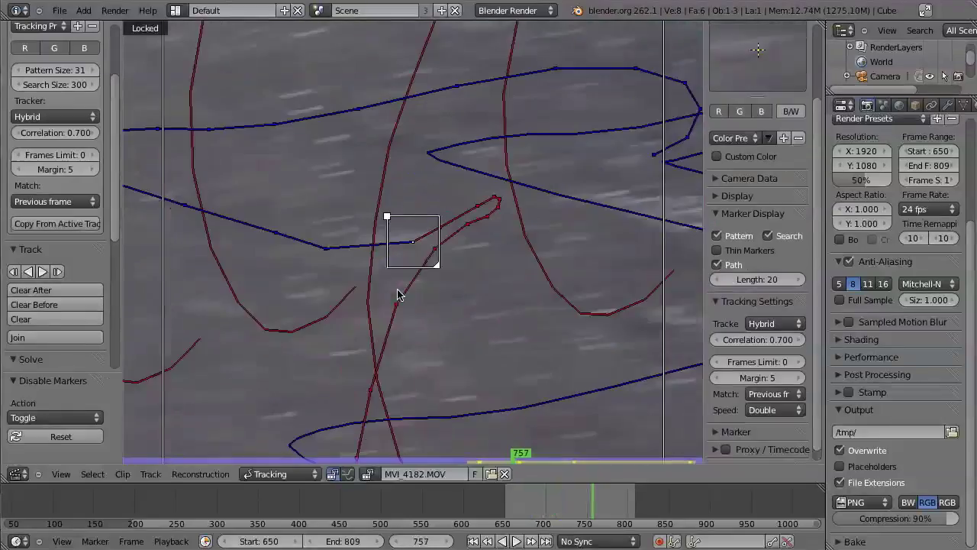
Advance from frame 757 to frame 758 and reposition the drifting floor marker there
key("Right")
key("g")
left_click(415, 275)
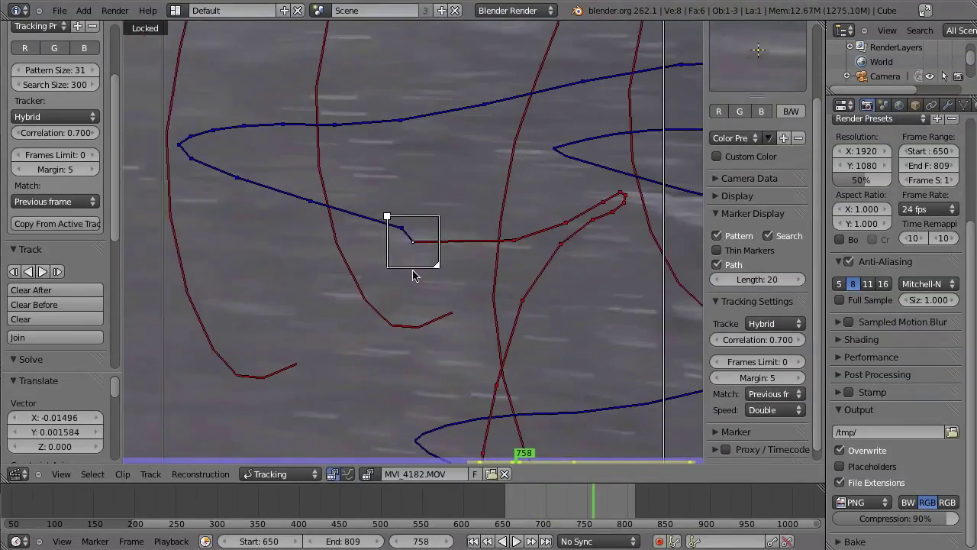
Advance one frame past frame 758 and reposition the floor marker back onto its feature
key("Right")
key("g")
left_click(414, 264)
key("g")
left_click(424, 267)
Check the floor marker over the following blurred frames and correct its position where it drifts
key("Right")
key("Right")
key("Right")
key("Right")
key("Right")
key("Right")
key("Right")
key("Right")
key("Left")
key("Left")
key("g")
left_click(486, 211)
Review the floor marker's corrected track backwards and forwards, and reposition the marker at the next drifting frame
key("Left")
key("Left")
key("Left")
key("Left")
key("Left")
key("Right")
key("Right")
key("Right")
key("Right")
key("Right")
key("Right")
key("Right")
key("Right")
key("Right")
key("Right")
key("Right")
key("Right")
key("Right")
key("Right")
key("Right")
key("Right")
key("Right")
key("Right")
key("Right")
key("Right")
key("Right")
key("Right")
key("Right")
key("Right")
key("g")
left_click(371, 239)
Step on through the fast-motion frames and reposition the same floor marker at two further drifting frames
key("Left")
key("Right")
key("Right")
key("Right")
key("Right")
key("g")
left_click(447, 185)
key("Right")
key("Right")
key("Right")
key("g")
left_click(469, 135)
Go through the rest of the floor marker's track and disable the marker at the frame where it stops being usable
key("Right")
key("Right")
key("Right")
key("Right")
key("Right")
key("Right")
key("Right")
key("Right")
key("Right")
key("Right")
key("Right")
key("Right")
key("Right")
key("Right")
key("Right")
key("Right")
key("Right")
key("Right")
key("shift+d")
Add a marker on the upper part of the pillar, about X 0.948, Y 0.728, and track it forwards, continuing frame by frame
scroll(468, 135, "down", 8)
mouse_move(610, 515)
left_mouse_down()
mouse_move(583, 500)
mouse_move(594, 503)
left_mouse_up()
scroll(445, 173, "up", 3)
left_click(445, 173, "ctrl")
key("ctrl+t")
key("alt+Right")
key("alt+Right")
key("alt+Right")
key("alt+Right")
key("alt+Right")
key("alt+Right")
key("alt+Right")
key("alt+Right")
key("alt+Right")
key("alt+Right")
key("alt+Right")
key("alt+Right")
key("alt+Right")
key("alt+Right")
key("alt+Right")
key("alt+Right")
key("alt+Right")
key("alt+Right")
key("alt+Right")
key("alt+Right")
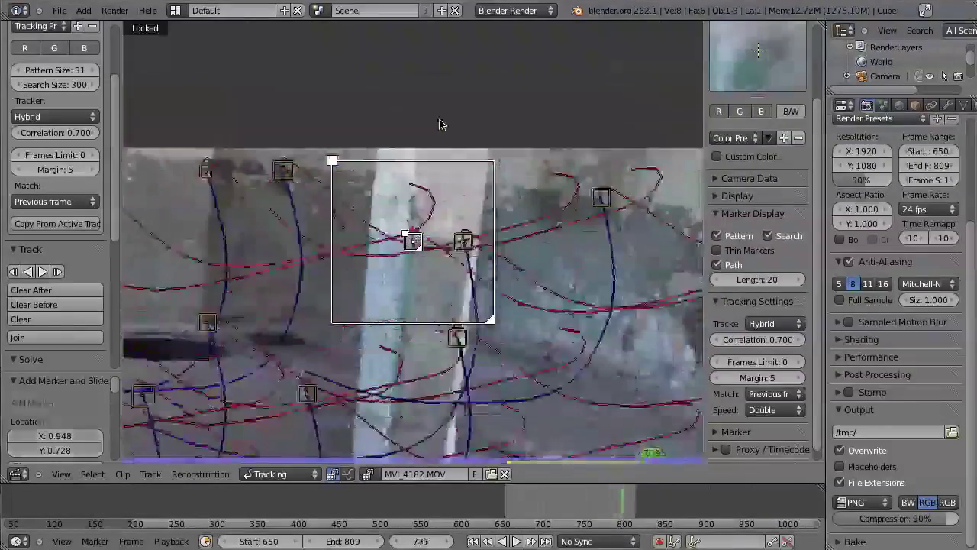
Step back through the new pillar marker's track and disable the marker where it is not usable
key("Left")
key("Left")
key("Left")
key("Left")
key("Left")
key("Left")
key("Left")
key("Left")
key("Left")
key("Left")
key("Left")
key("Left")
key("Left")
key("Left")
key("Left")
key("Left")
key("Left")
key("Left")
key("Left")
key("Left")
key("shift+d")
Add another marker on the pillar, track it backwards and correct its position near frame 713
left_click_drag(332, 175, 328, 177, "ctrl")
scroll(369, 191, "up", 5)
key("ctrl+shift+t")
key("g")
left_click(407, 299)
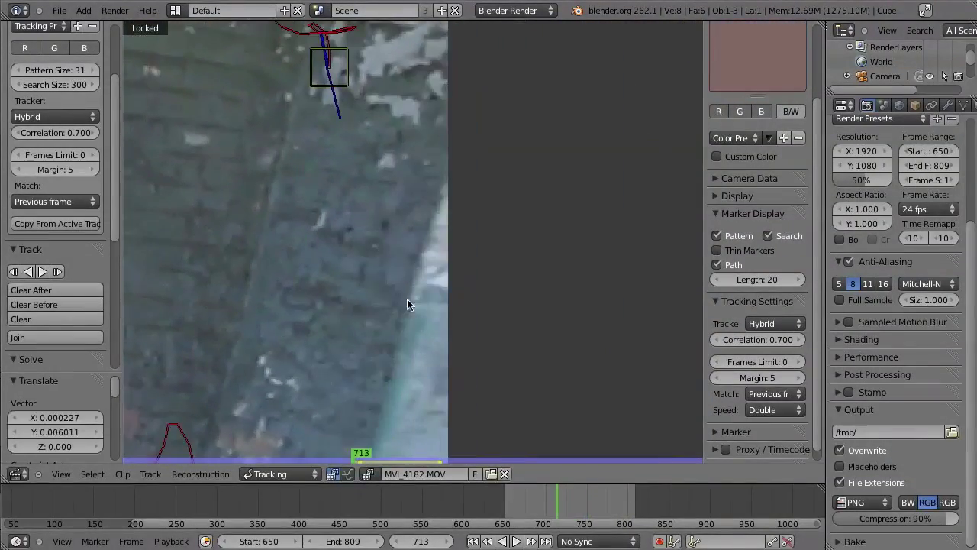
key("g")
left_click(431, 275)
Track the pillar marker forwards and reposition it on the pillar's edge at frame 758
key("Right")
key("Right")
key("Right")
key("Right")
key("Right")
key("Right")
key("Right")
key("ctrl+t")
key("g")
left_click(476, 95)
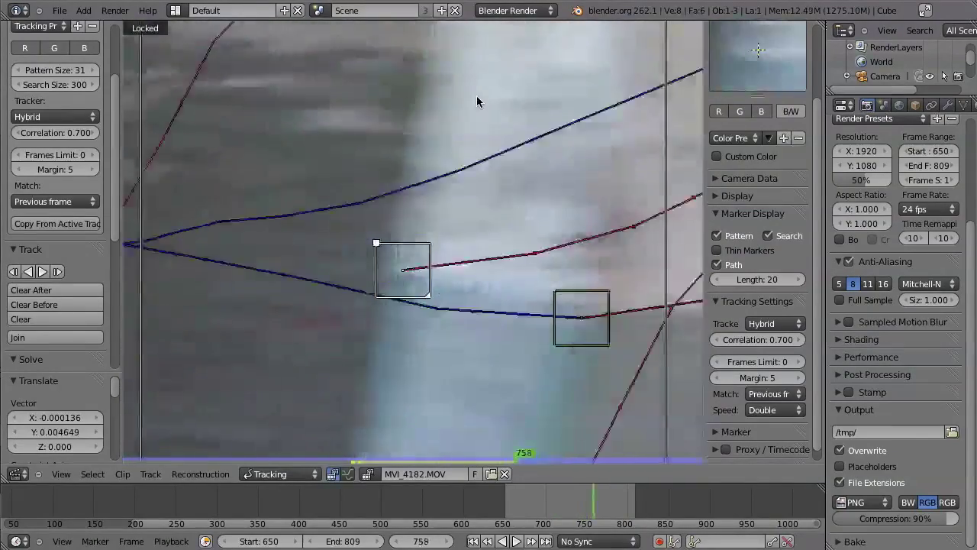
Add a marker near the lower end of the pillar, about X 0.975, Y 0.147, and track it backwards and forwards
scroll(604, 297, "down", 4)
left_click_drag(598, 504, 572, 504)
left_click(392, 251, "ctrl")
key("ctrl+shift+t")
key("shift+Right")
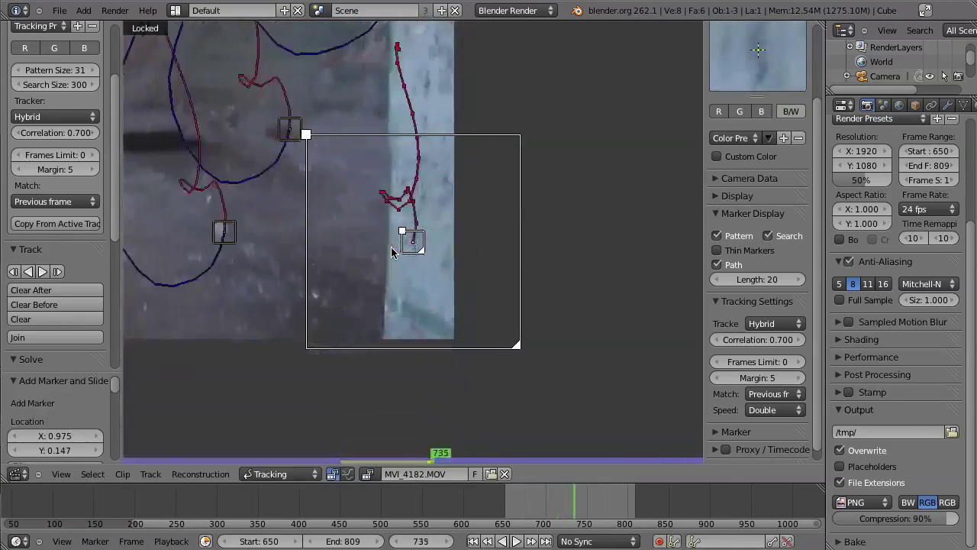
key("ctrl+t")
Reposition the lower pillar marker where it drifts, track it further forwards, and correct it again near the end of the shot
scroll(393, 251, "up", 3)
key("Left")
key("Left")
key("g")
left_click(475, 116)
key("ctrl+t")
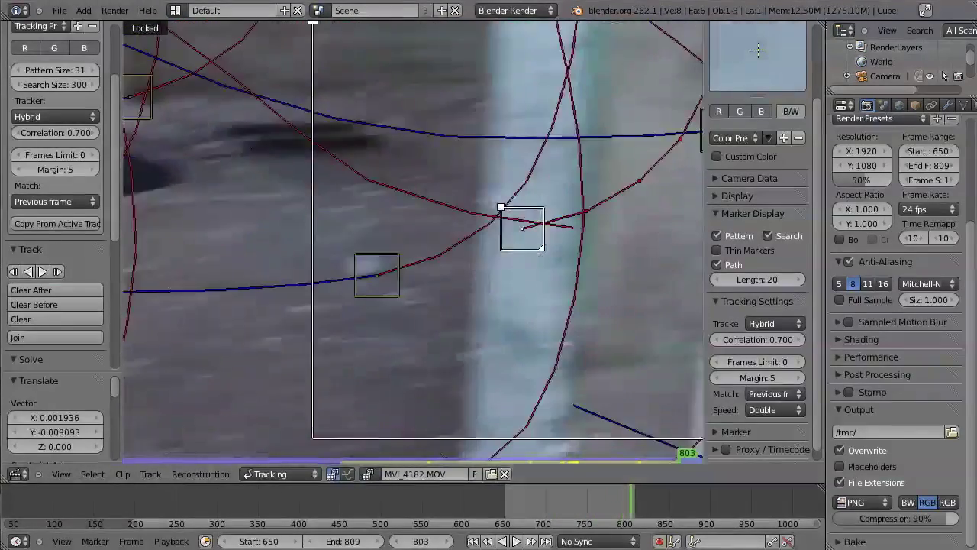
key("g")
left_click(550, 221)
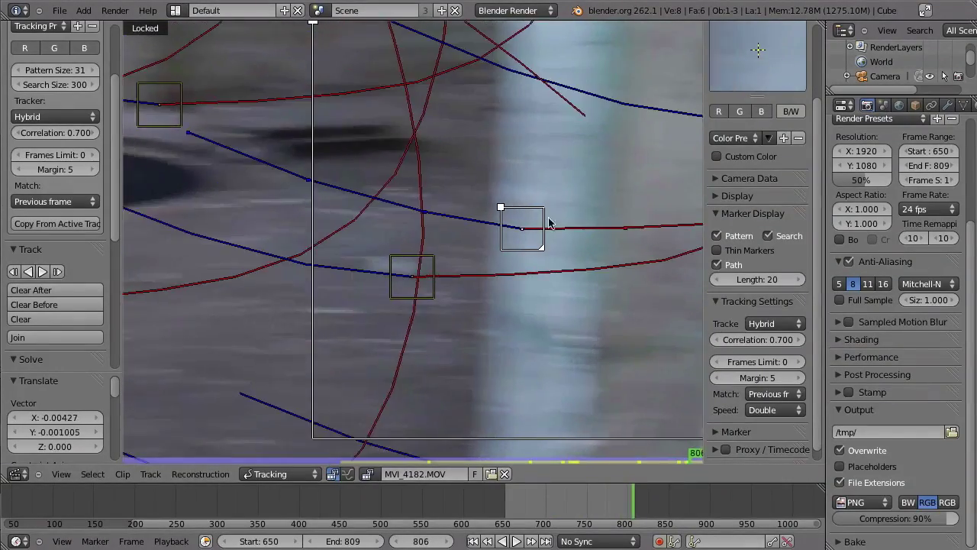
Apply the Canon 550D camera preset with a 19 mm focal length and try to solve the camera motion
scroll(534, 153, "up", 10, "alt")
scroll(547, 76, "down", 7)
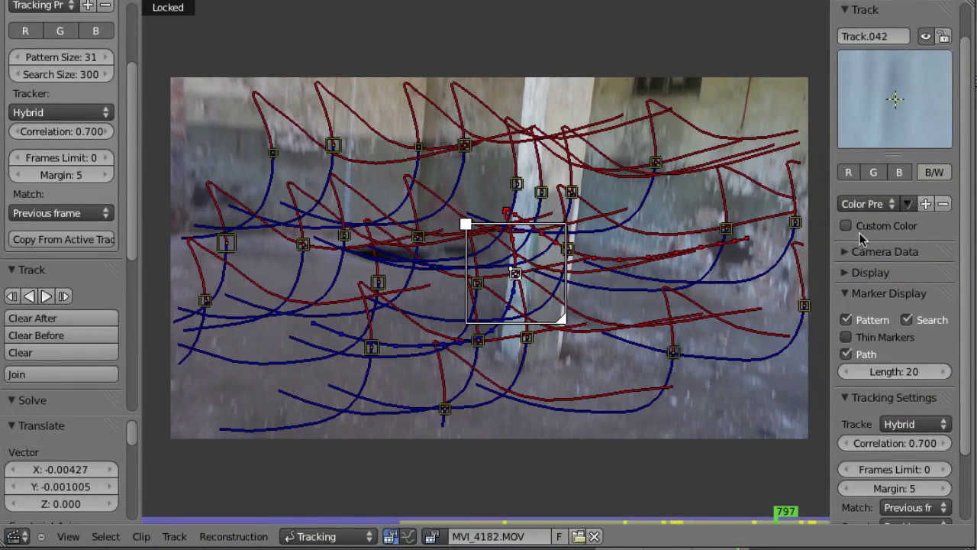
left_click(848, 252)
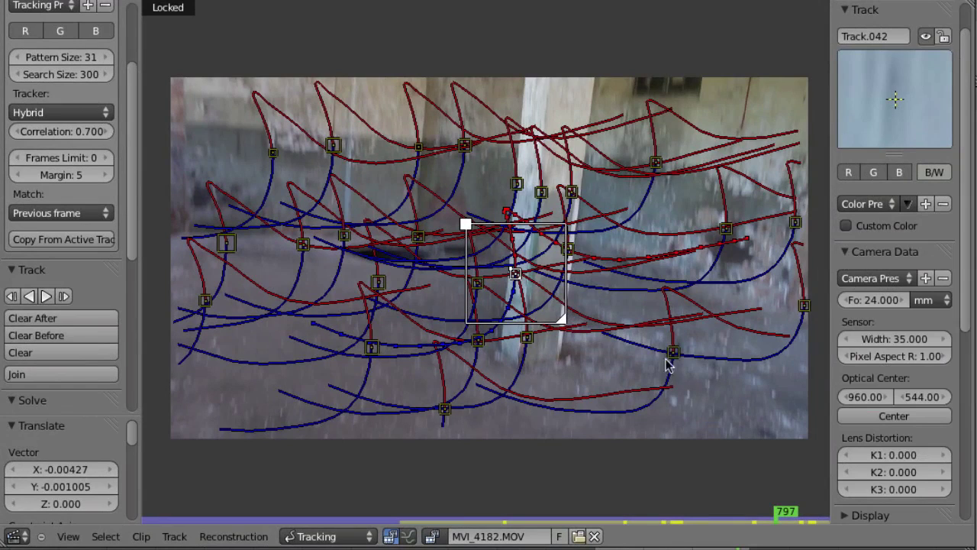
left_click(864, 282)
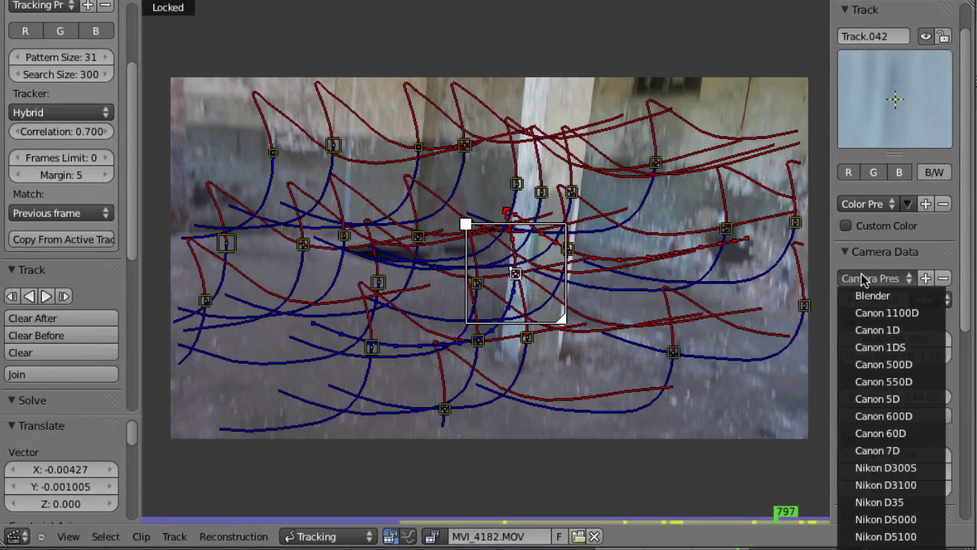
left_click(870, 381)
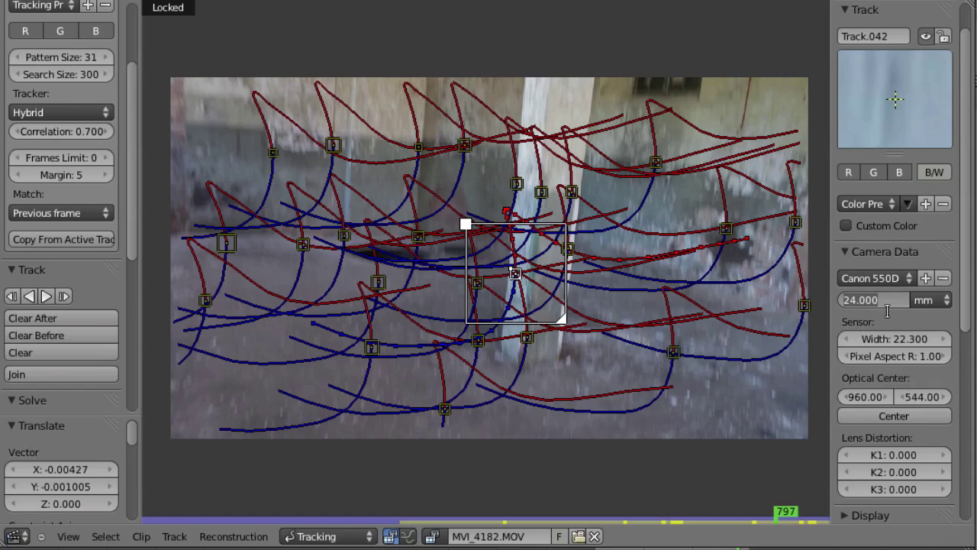
type("19")
key("Return")
scroll(134, 171, "down", 8)
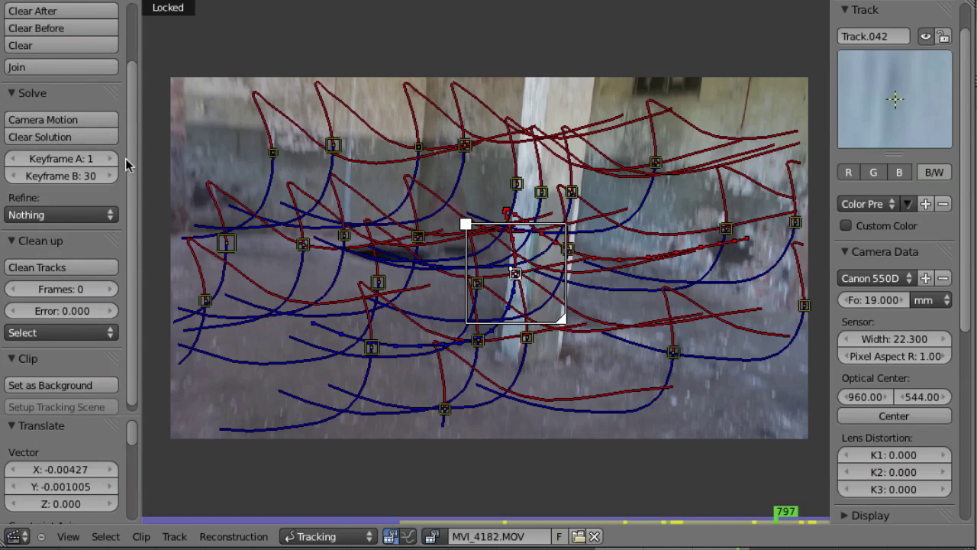
left_click(41, 119)
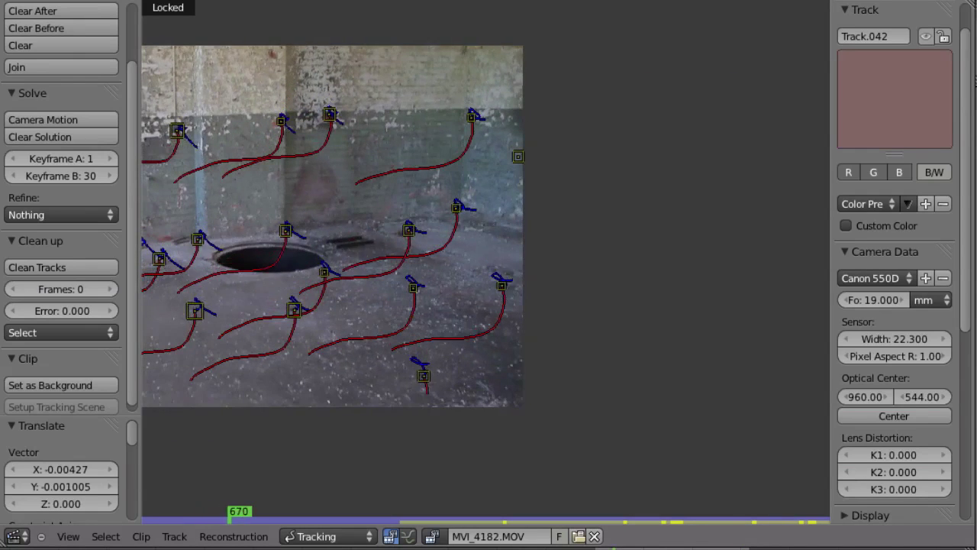
Disable the stray pillar marker Track.041 before the pillar enters the shot, where it sits outside the image
middle_click_drag(479, 349, 647, 380)
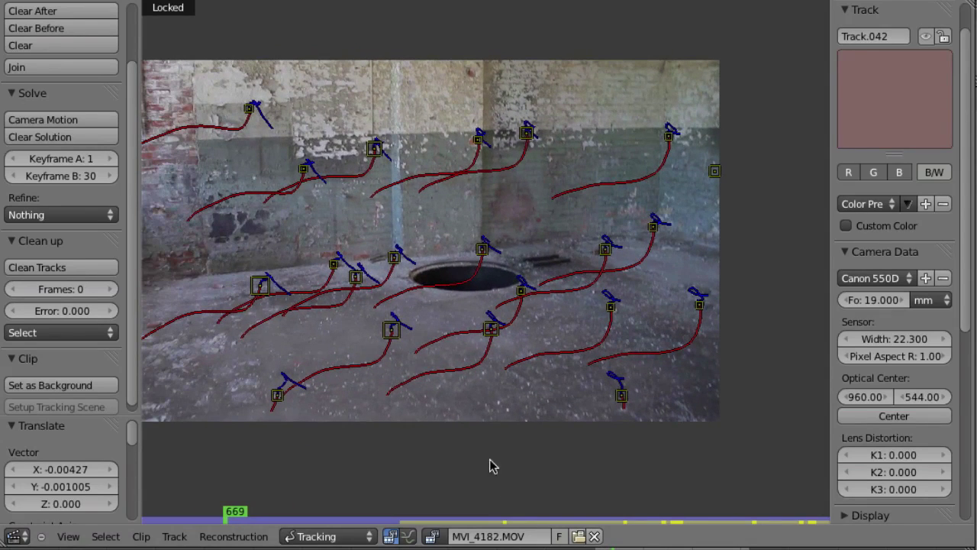
left_click(714, 187)
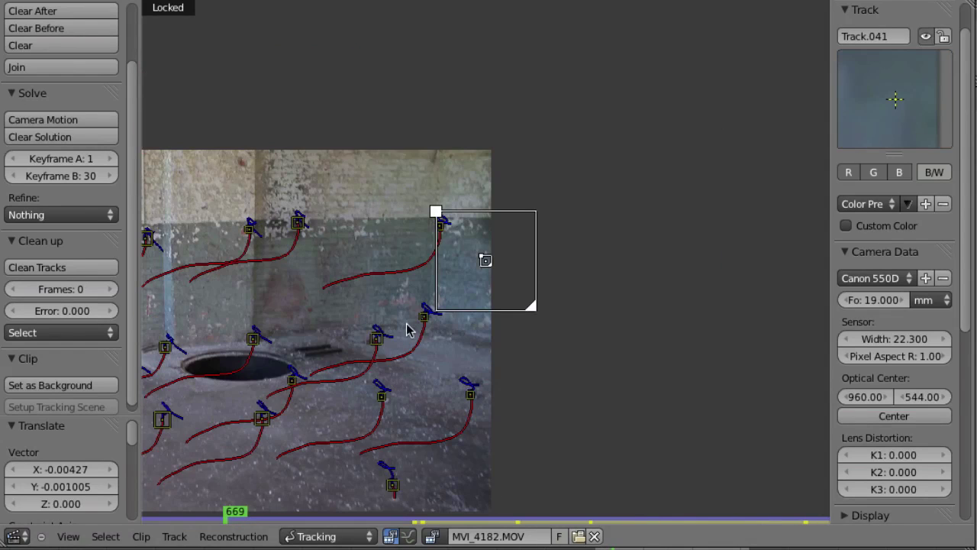
left_click_drag(613, 549, 665, 549)
key("Left")
key("Left")
key("Left")
key("Left")
key("Left")
key("Left")
key("Left")
key("shift+d")
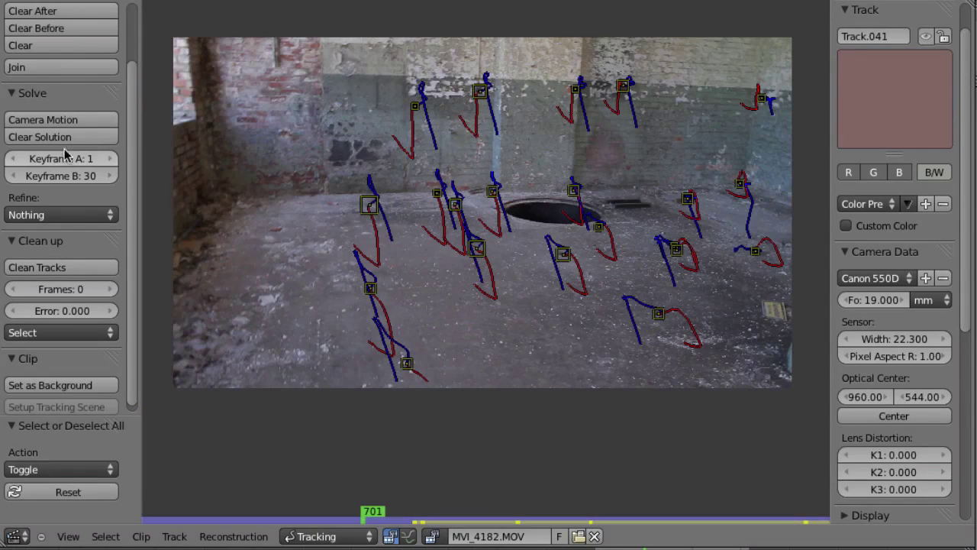
Set the solver's Keyframe A to 650 and Keyframe B to 700
left_click(69, 162)
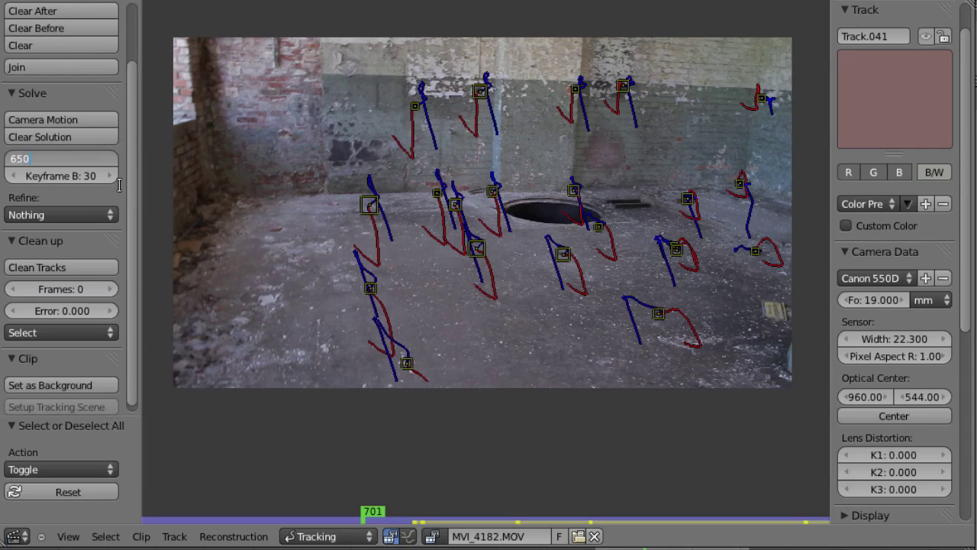
key("Tab")
type("700")
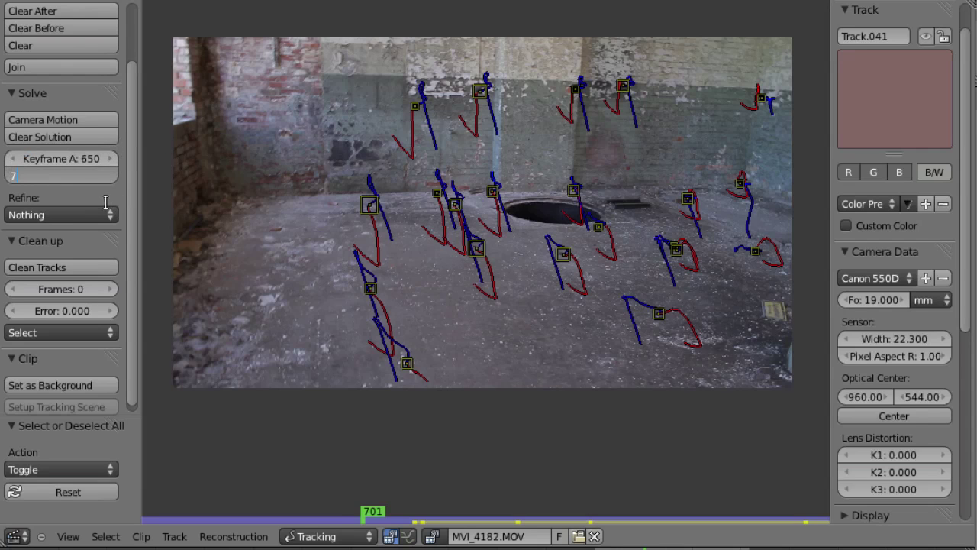
key("Return")
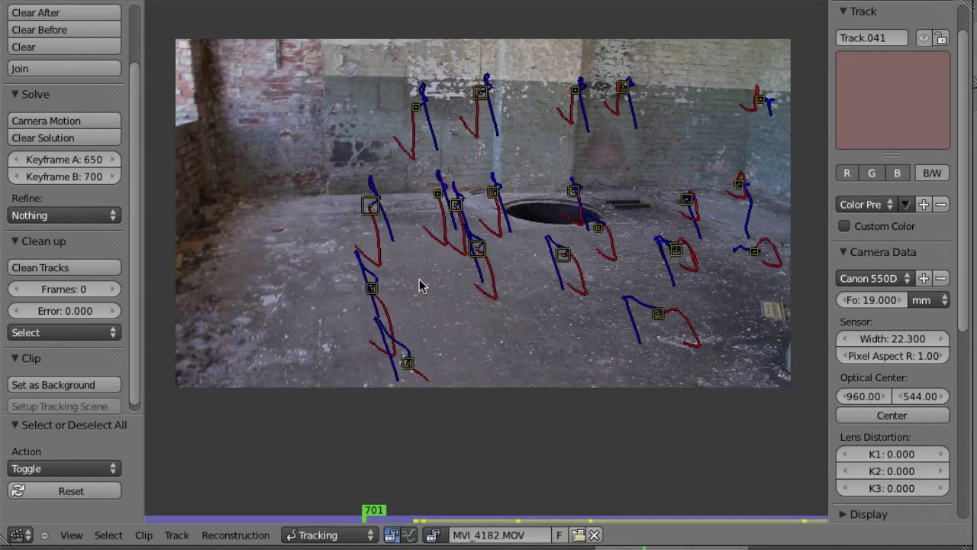
Set the solver to refine Focal length, K1, K2 and solve the camera motion
left_click(76, 217)
left_click(31, 140)
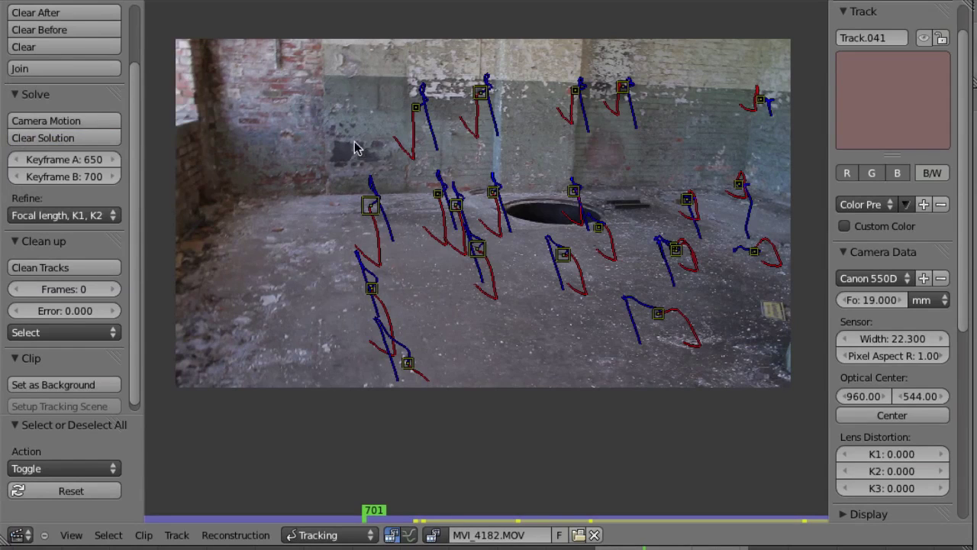
left_click(105, 123)
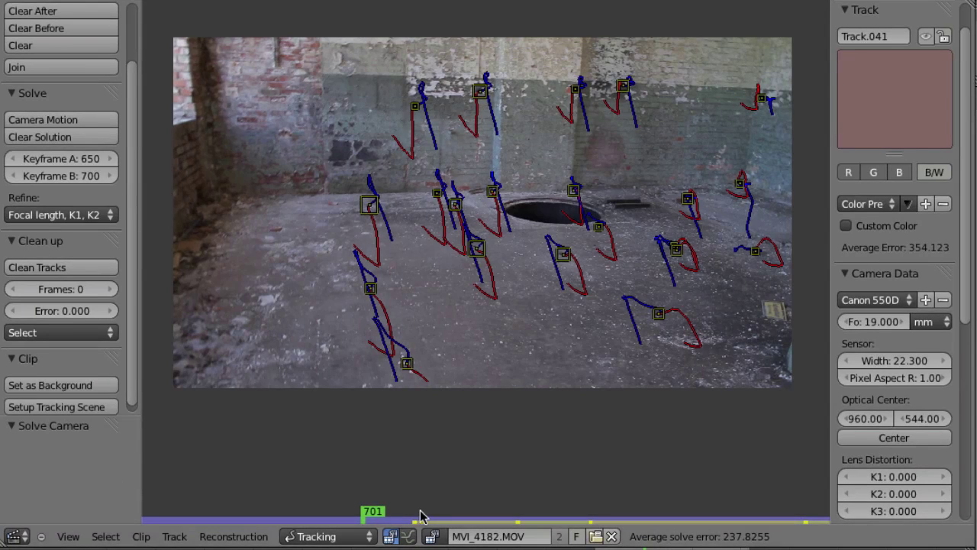
Examine the motion curves of all tracks in the graph view for outliers around frame 720
key("a")
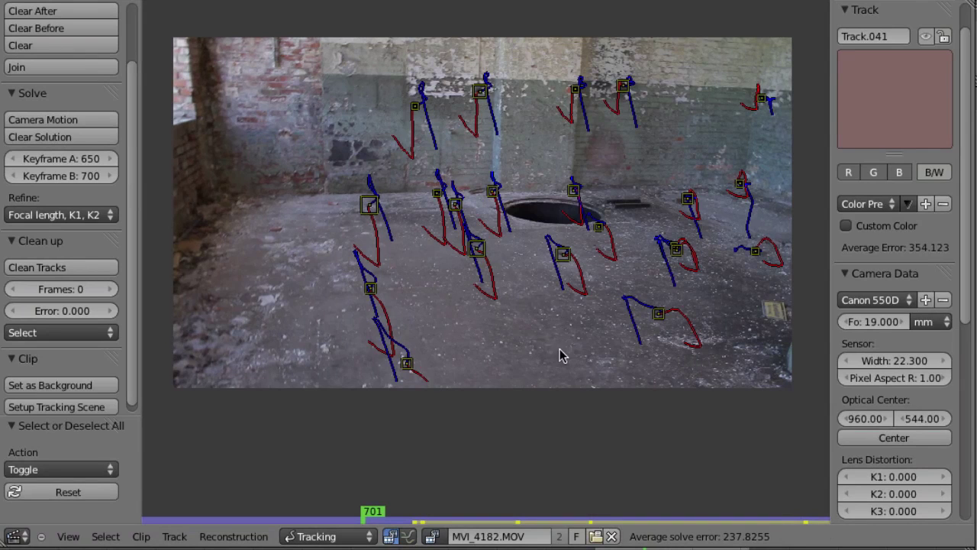
key("ctrl+Tab")
key("a")
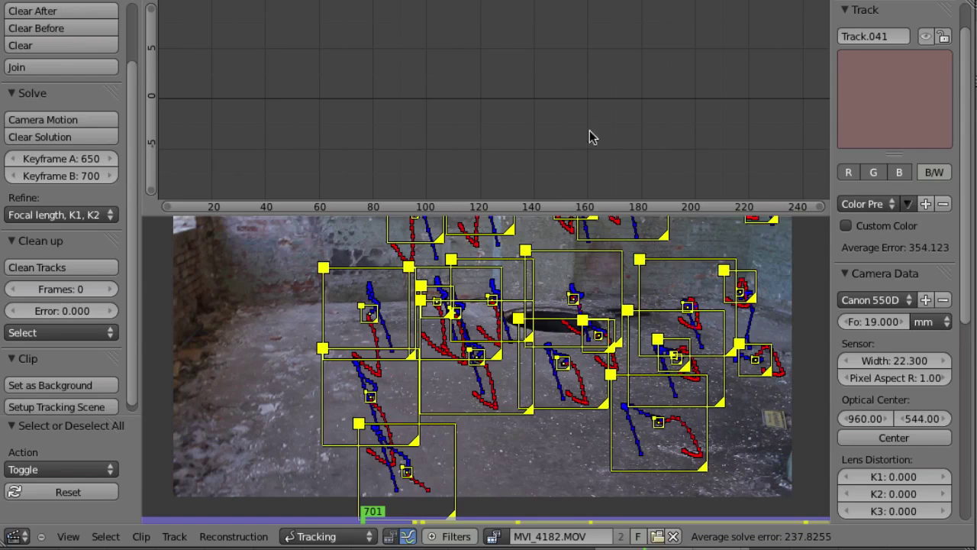
key("Home")
middle_click_drag(690, 137, 619, 175, "ctrl")
middle_click_drag(546, 165, 695, 127)
middle_click_drag(494, 158, 531, 150)
Select the outlier track Track.006 and clear its path after frame 718
right_click(521, 145)
left_click_drag(472, 152, 530, 166)
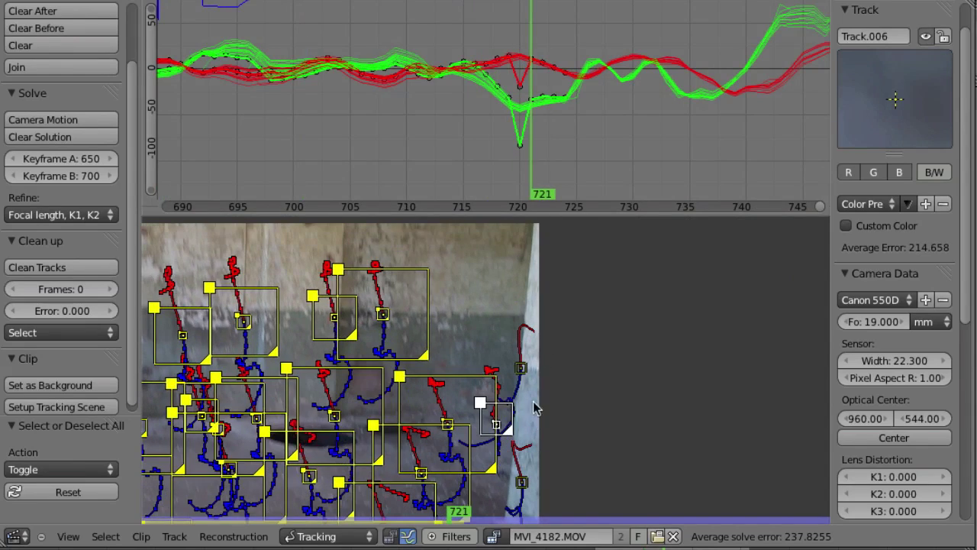
scroll(500, 328, "up", 5)
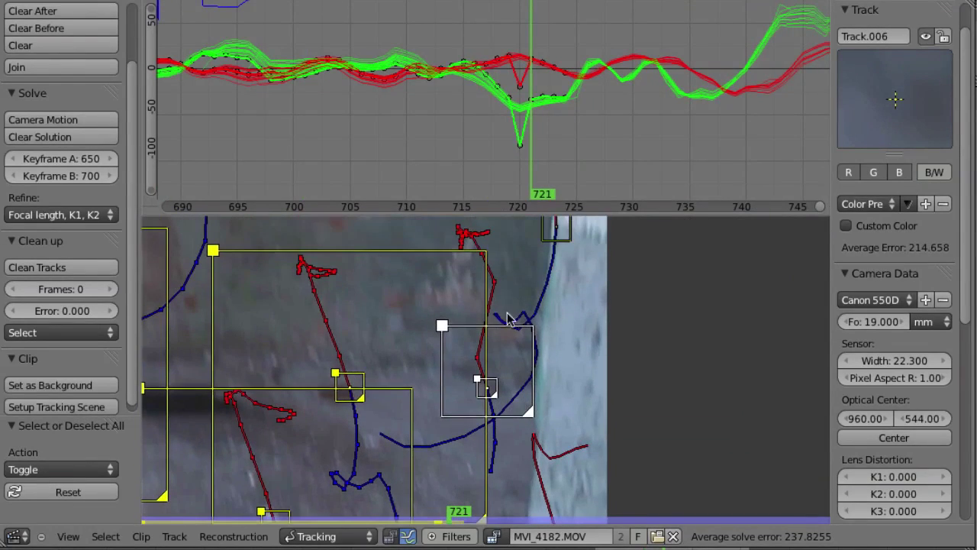
right_click(496, 408)
left_click_drag(516, 148, 498, 160)
middle_click_drag(524, 313, 545, 368)
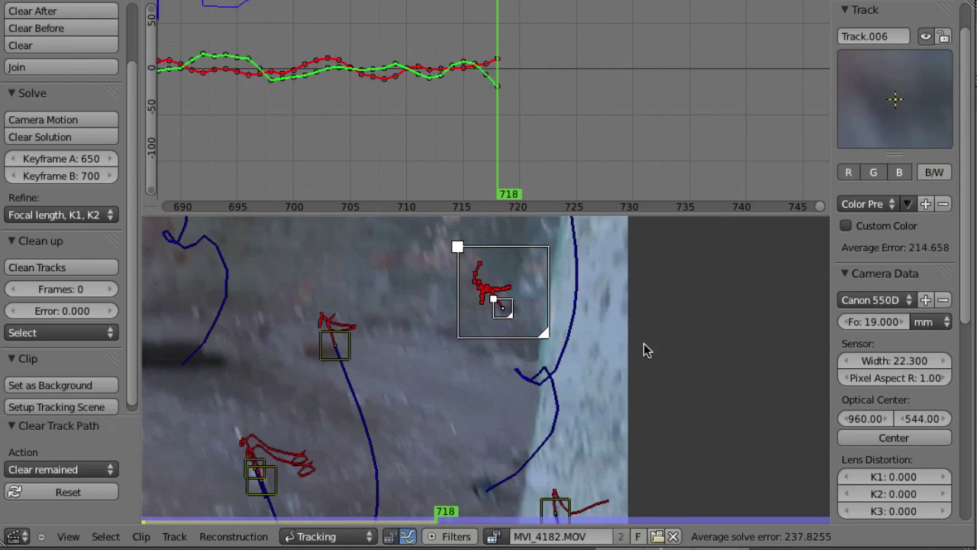
Show the curves of all tracks again and re-solve the camera motion
key("a")
middle_click_drag(604, 109, 798, 117, "ctrl")
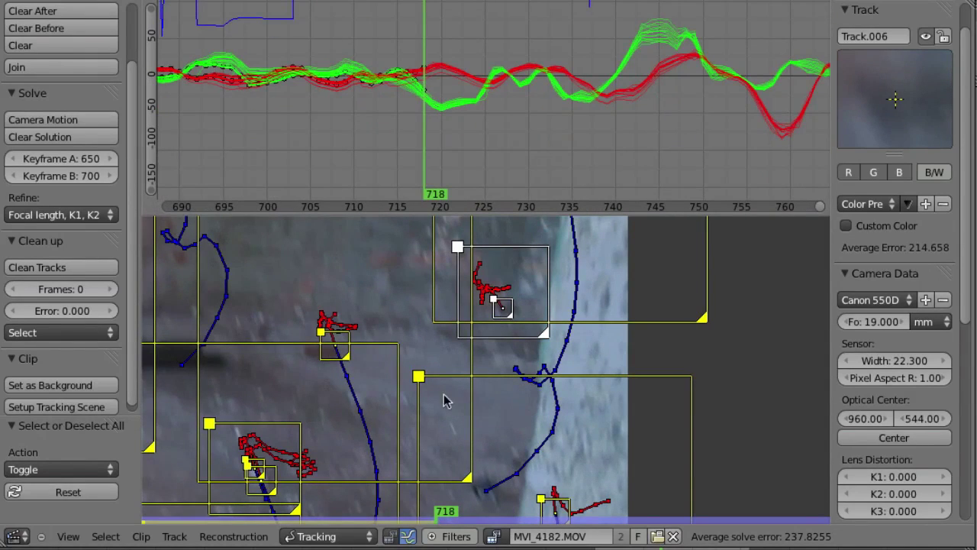
key("shift+s")
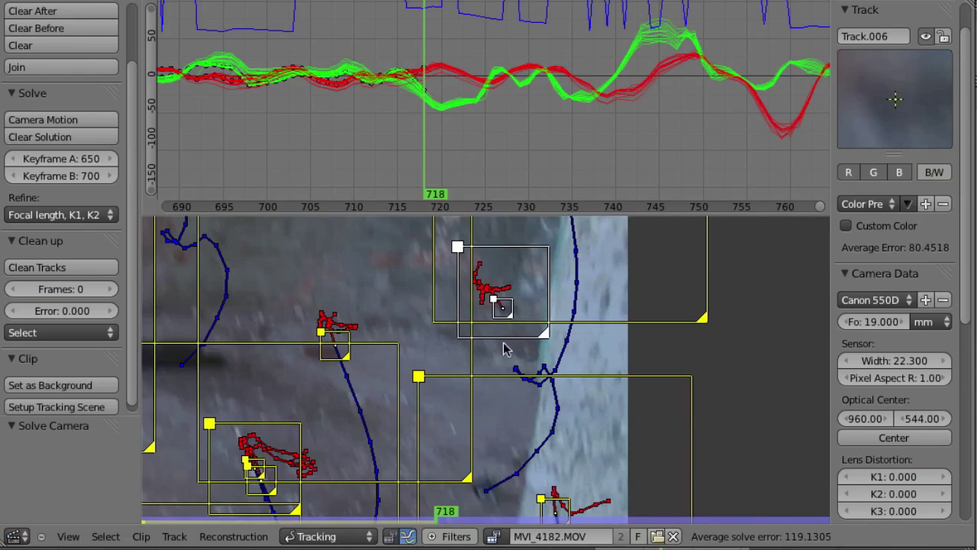
Return to the clip view and play the footage from frame 655 to examine the camera movement for suitable solver keyframes
key("Tab")
scroll(514, 381, "down", 3)
middle_click_drag(385, 355, 585, 325)
scroll(544, 330, "down", 1)
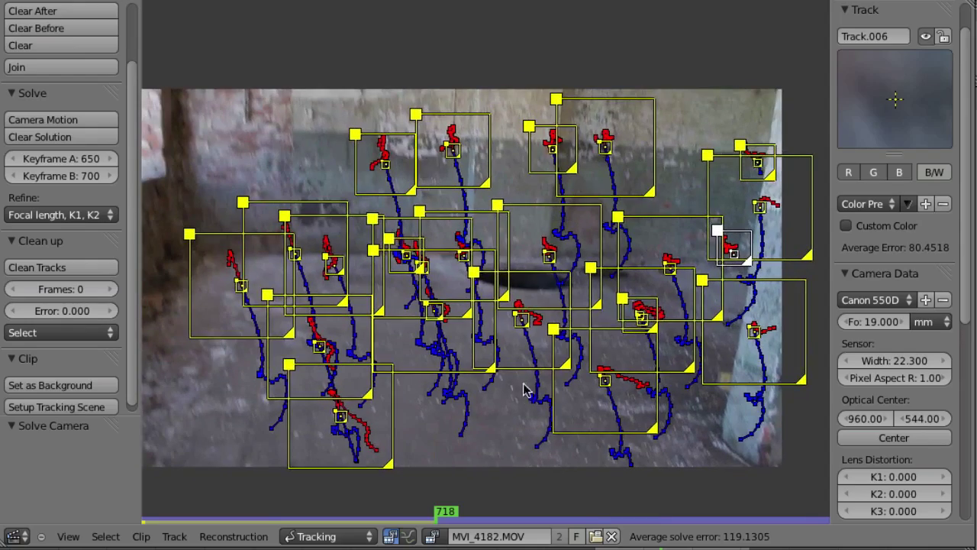
left_click_drag(661, 549, 625, 549)
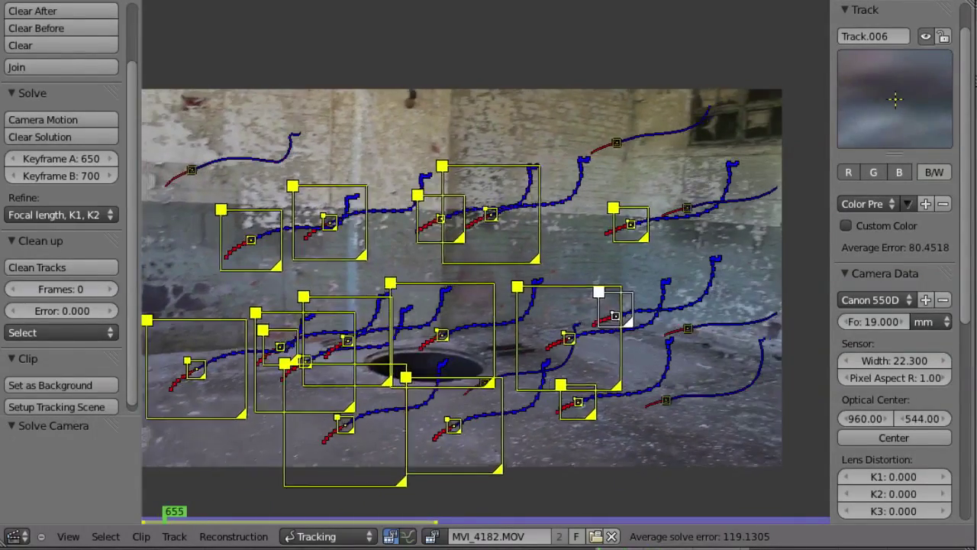
key("alt+a")
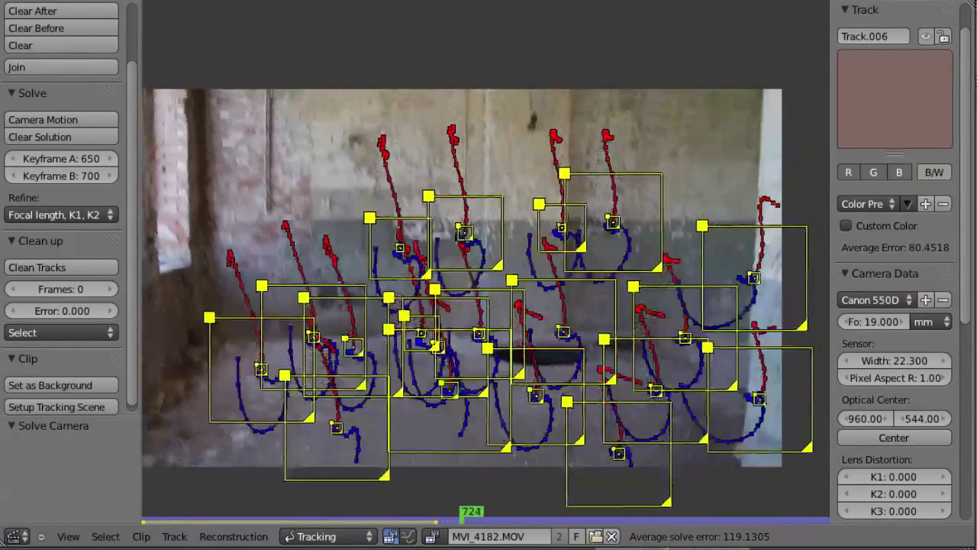
key("shift+alt+a")
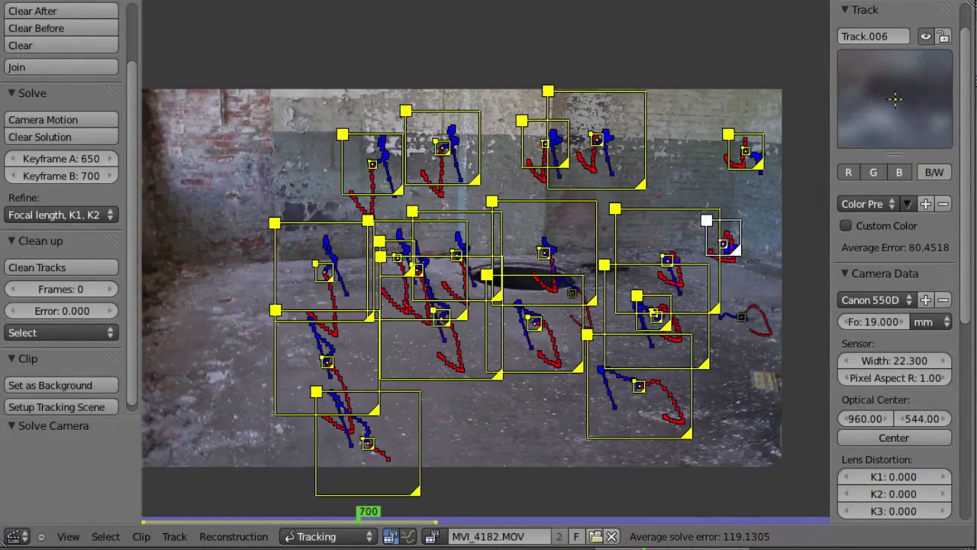
key("alt+a")
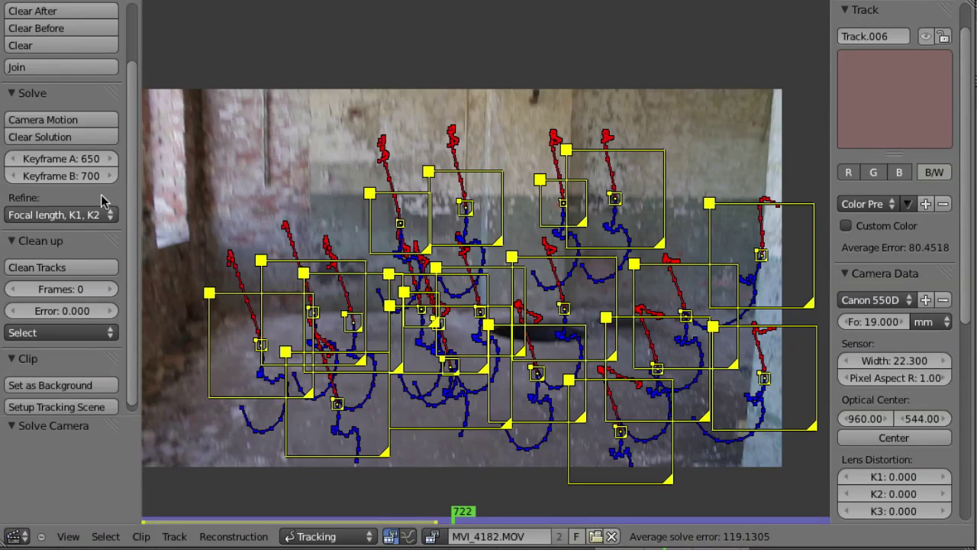
Set Keyframe A to 700 and Keyframe B to 718, and solve the camera motion again
left_click(65, 157)
type("700")
key("Tab")
type("718")
key("Return")
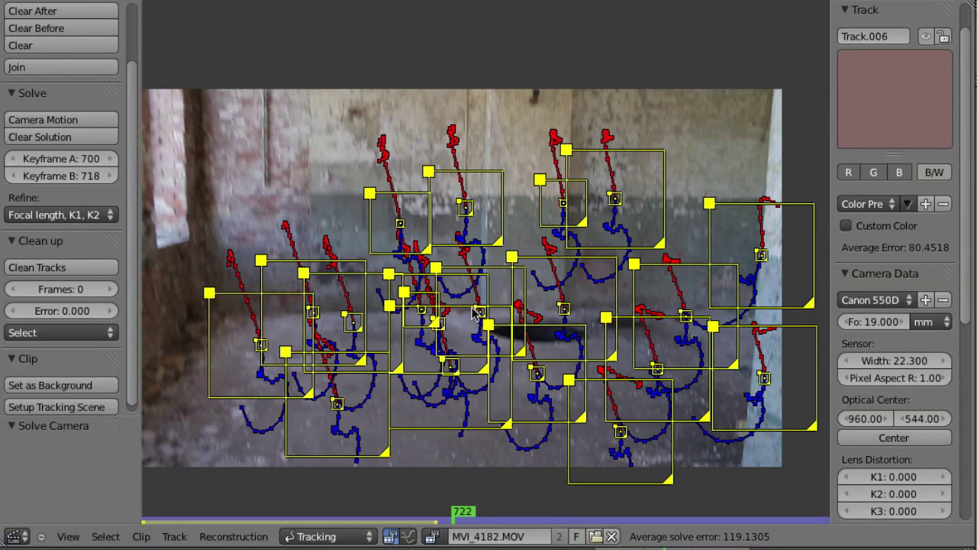
key("shift+s")
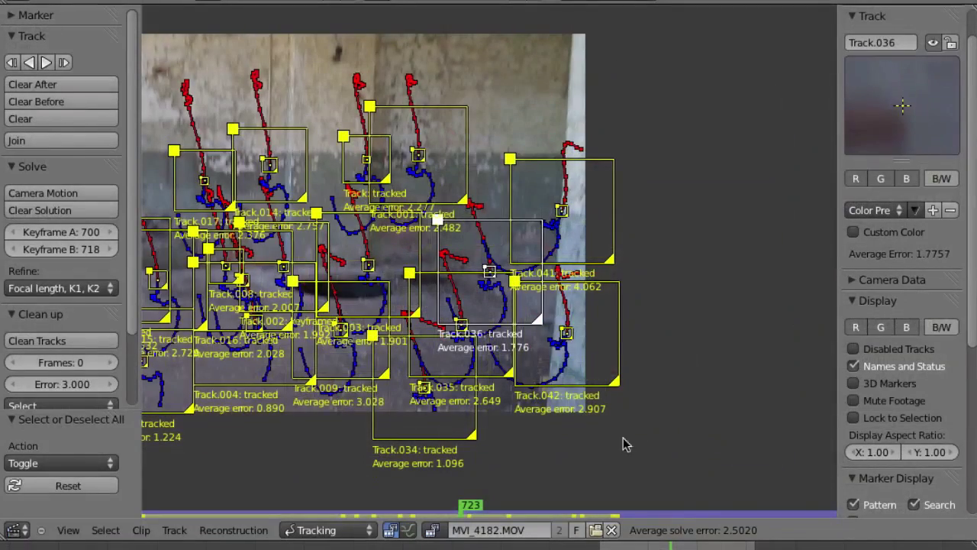
Define the floor plane from the floor markers Track.006, Track.016 and Track.034, and set the origin at Track.006
middle_click_drag(461, 313, 664, 327)
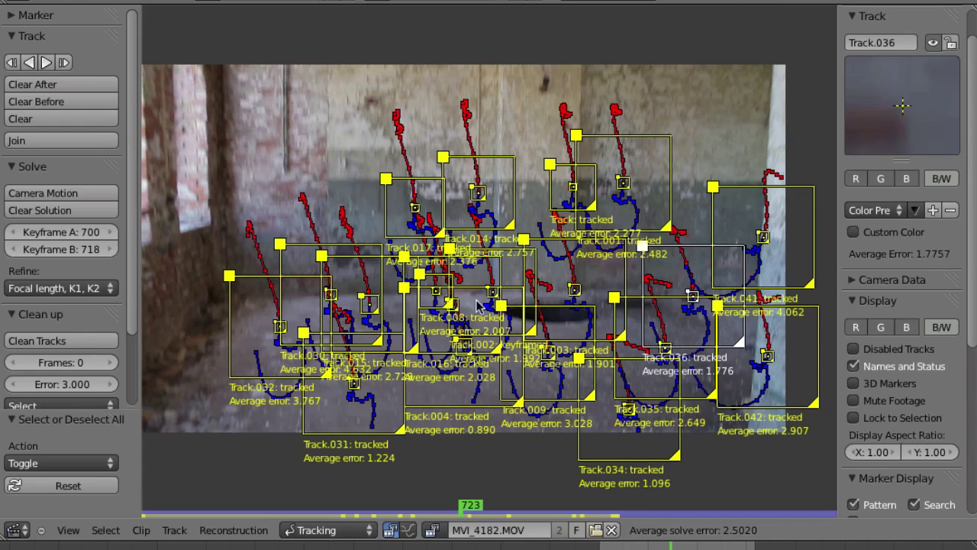
key("a")
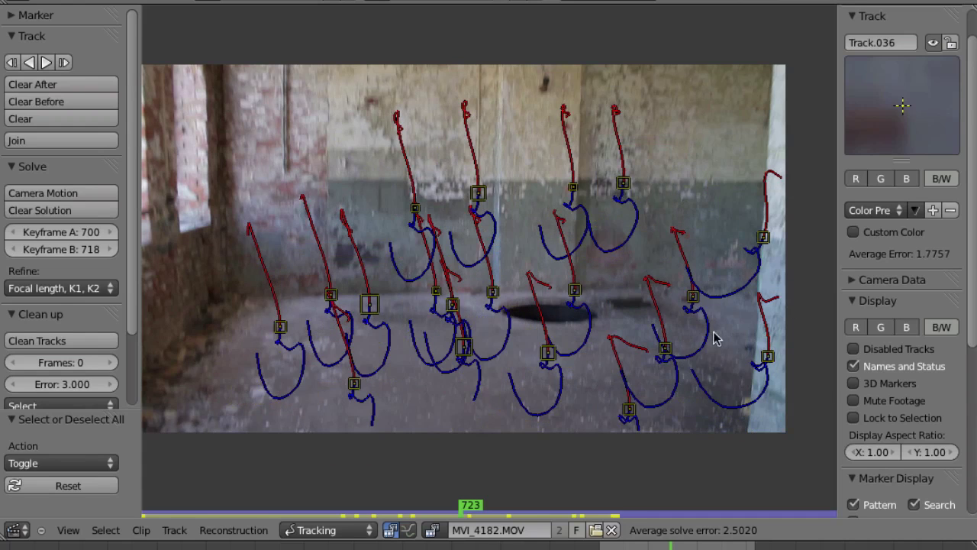
right_click(693, 299)
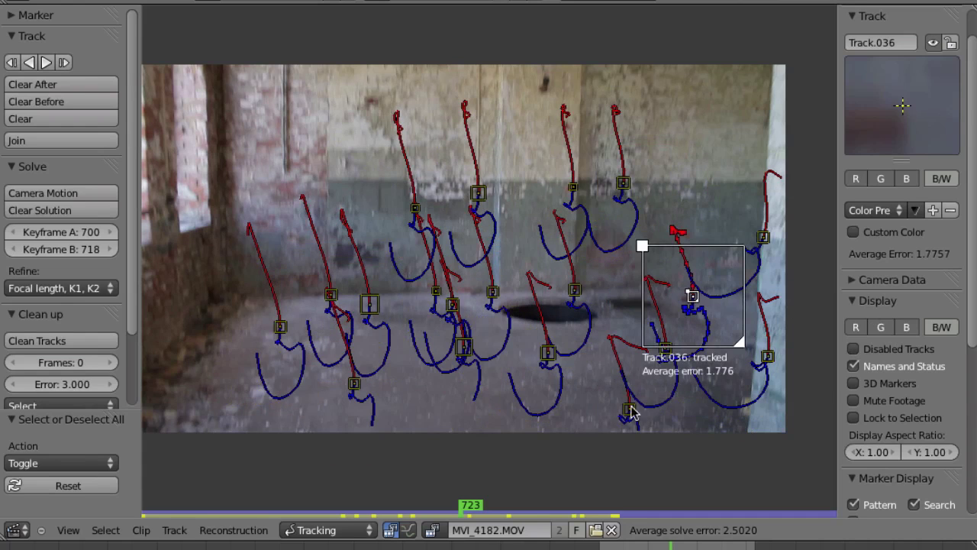
right_click(630, 411, "shift")
key("a")
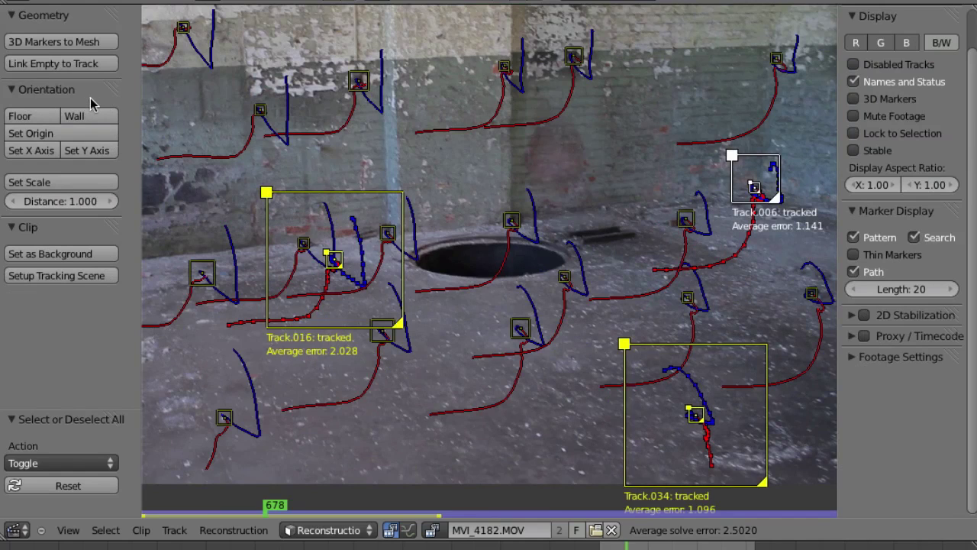
left_click(35, 120)
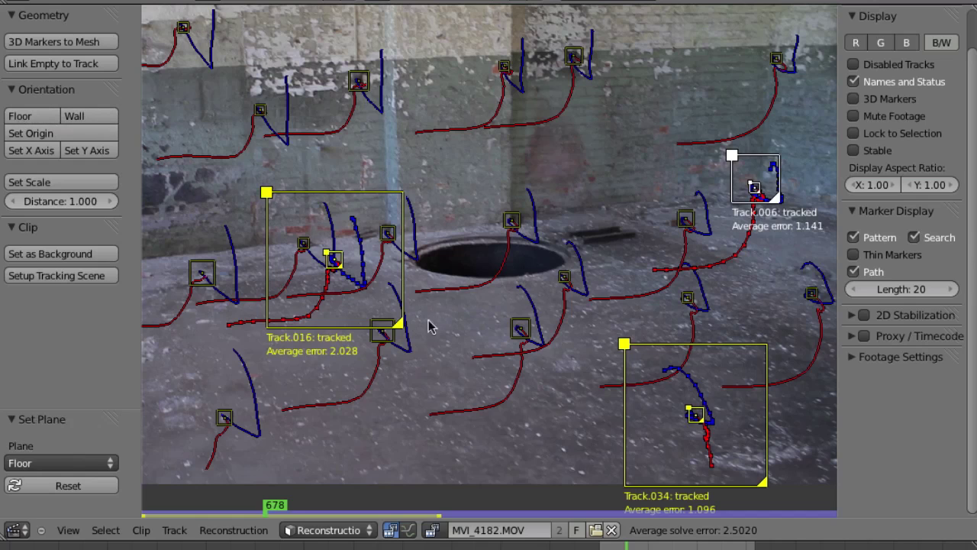
left_click(791, 189)
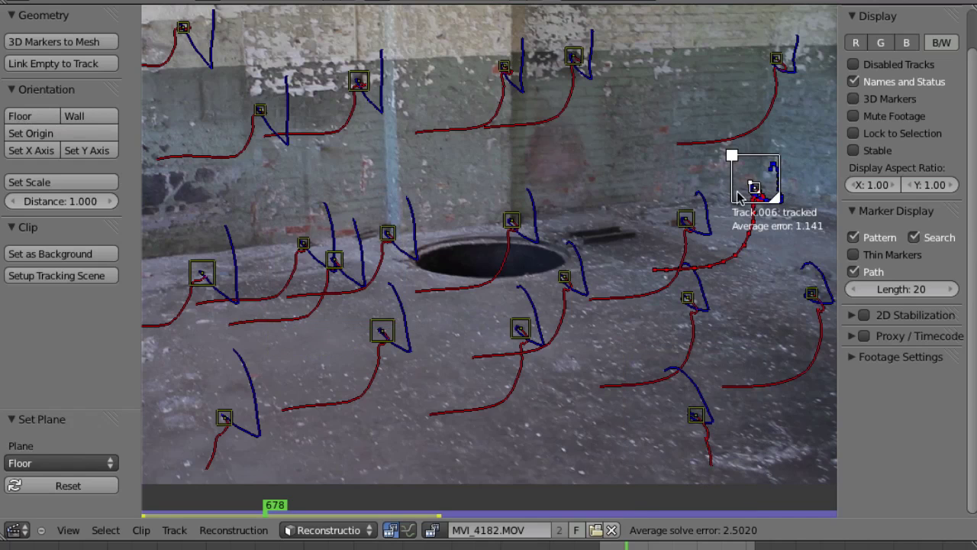
left_click(12, 131)
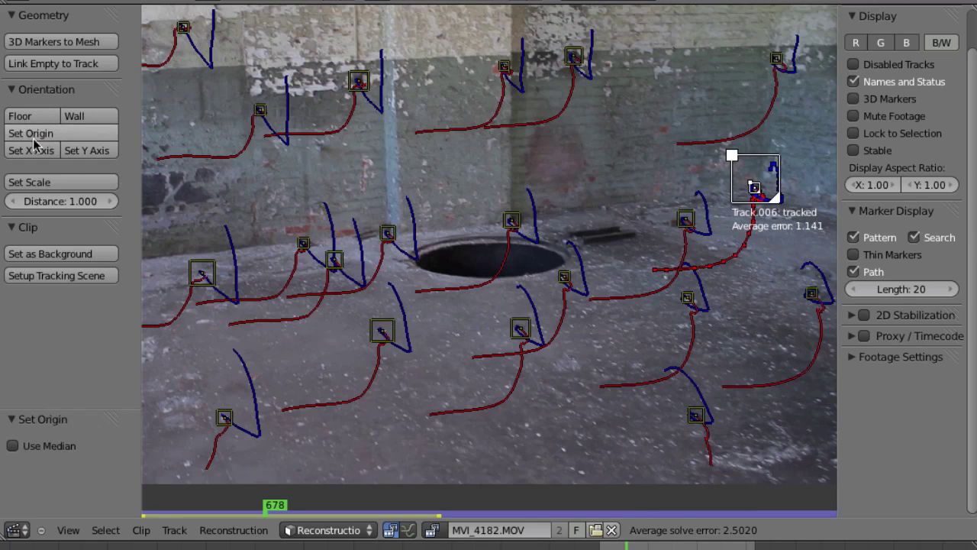
Align the scene's X axis with the floor marker Track.002
left_click(381, 239)
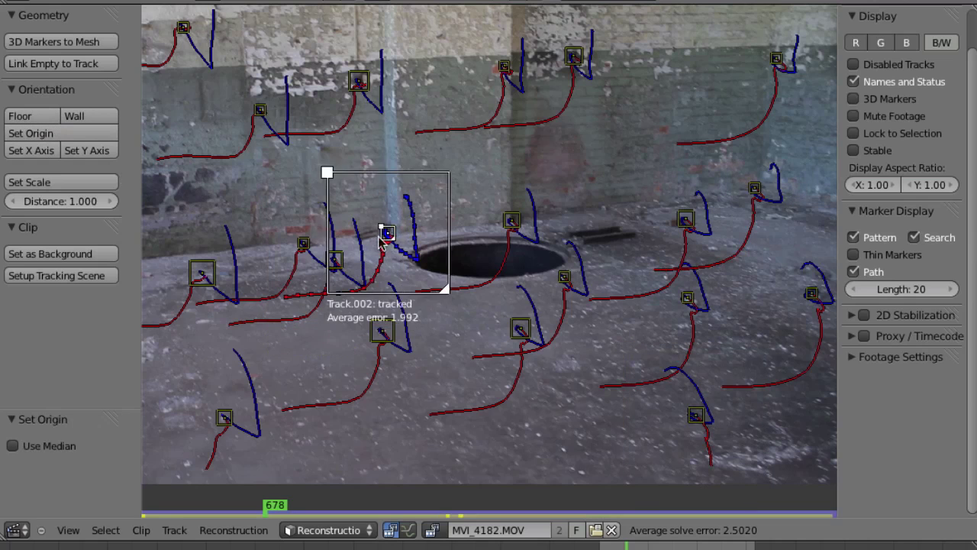
left_click(44, 155)
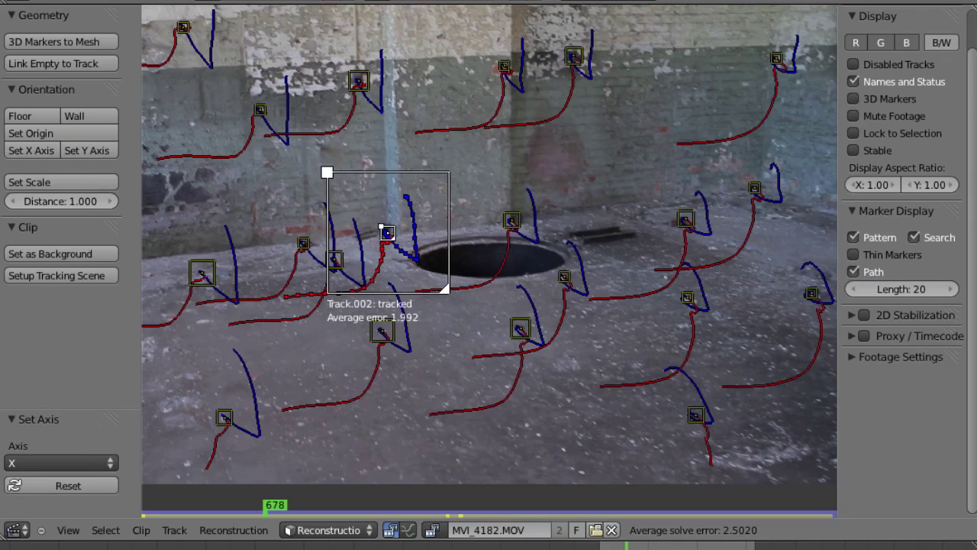
Split the clip editor area, turn the upper part into a 3D View, and set up the tracking scene
left_click_drag(972, 10, 963, 356)
left_click(22, 345)
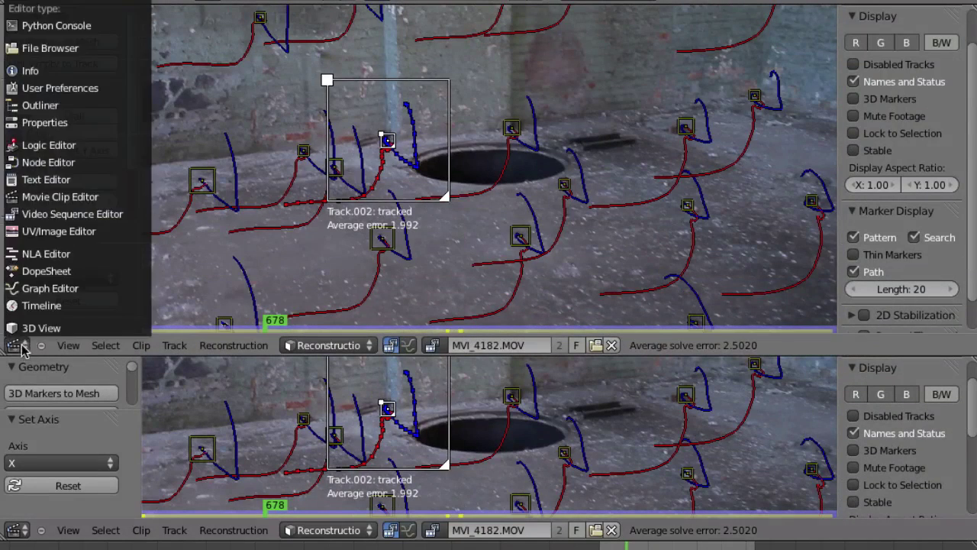
left_click(33, 326)
key("ctrl+Up")
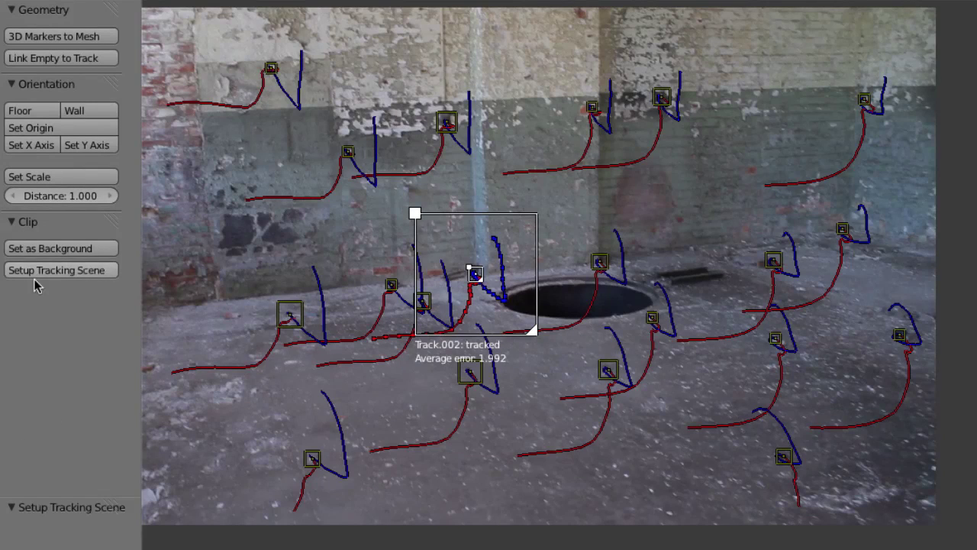
key("ctrl+Up")
middle_click_drag(844, 181, 528, 154)
middle_click_drag(512, 111, 542, 219)
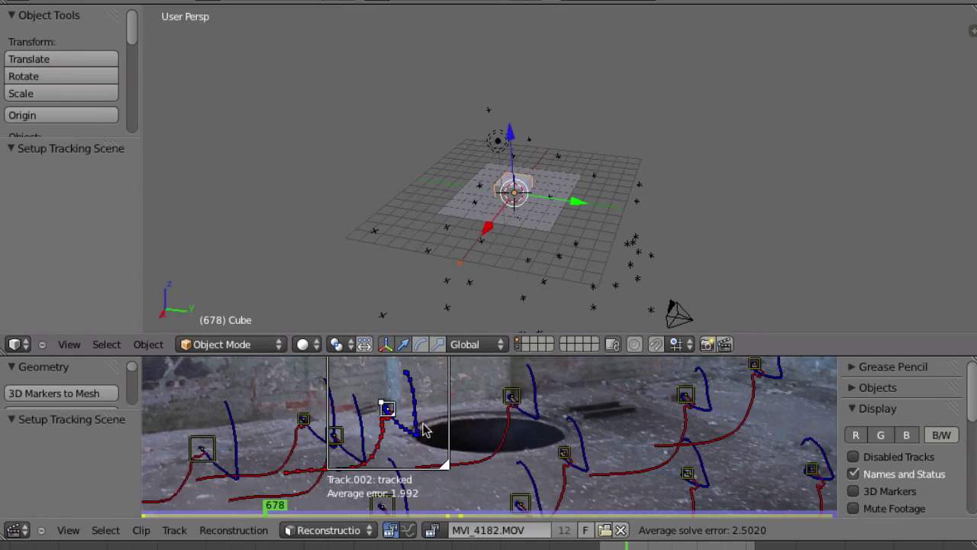
Set the scene scale from the markers Track.002 and Track.003 with a distance of 1.000
key("a")
right_click(396, 418)
right_click(519, 398, "shift")
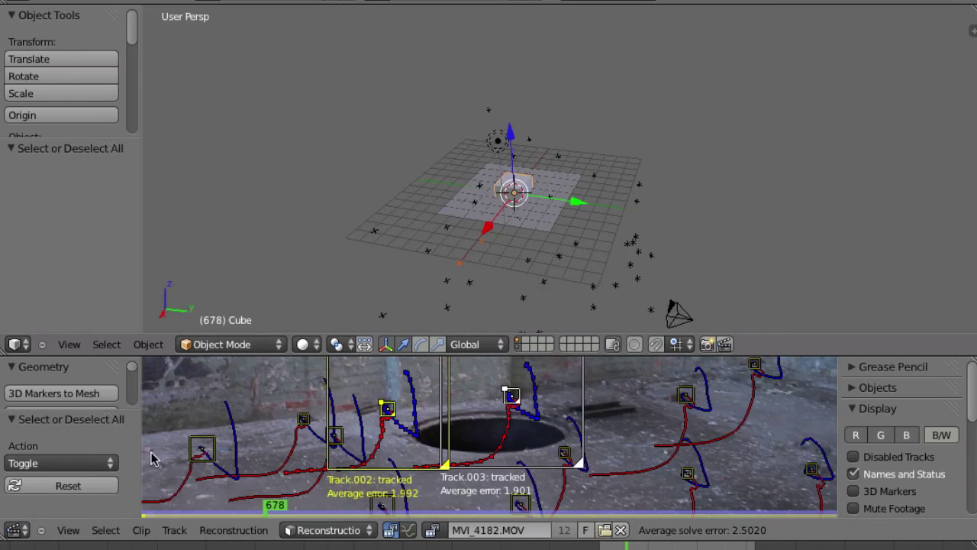
key("ctrl+Up")
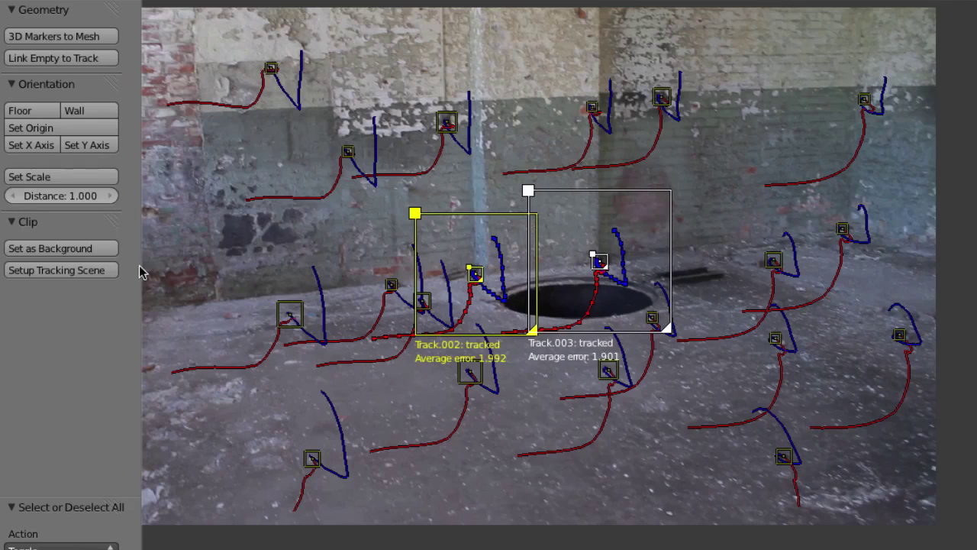
left_click(42, 174)
key("ctrl+Up")
Play the animation through the scene camera to examine how the reconstructed points and cube follow the footage
middle_click_drag(582, 183, 589, 189)
key("KP_0")
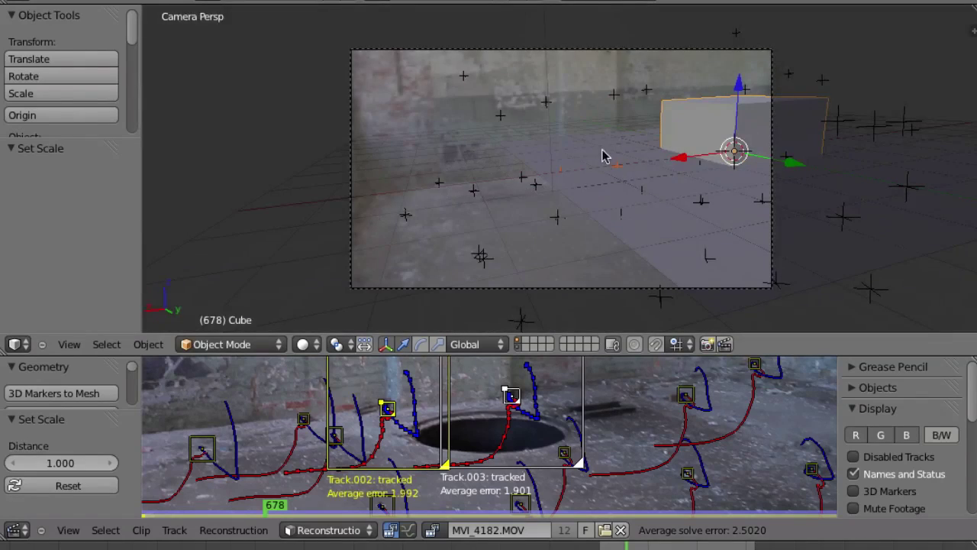
key("alt+a")
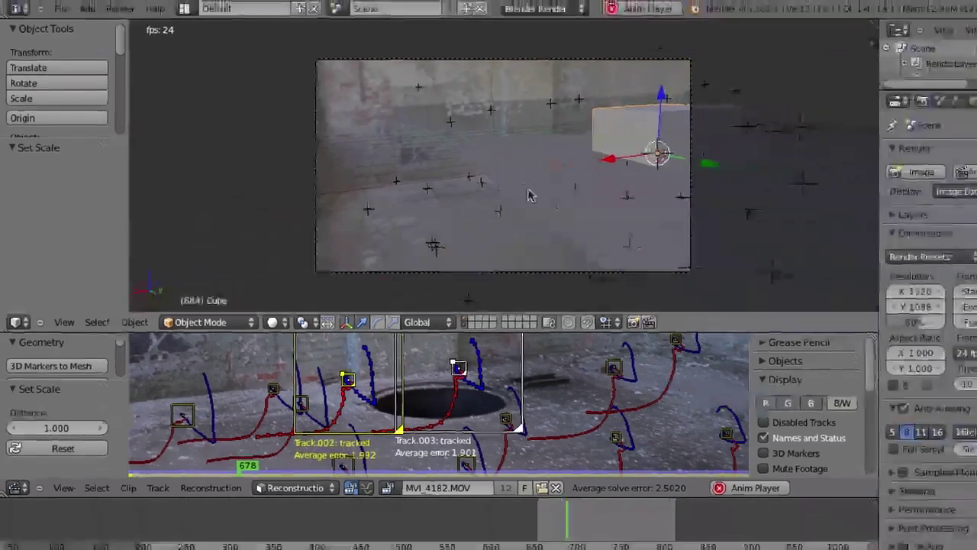
key("Escape")
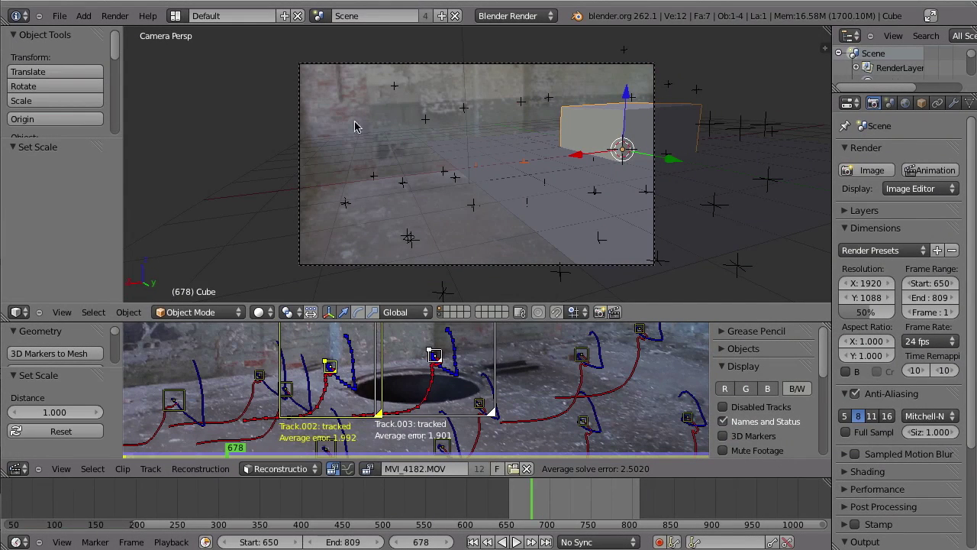
key("ctrl+Up")
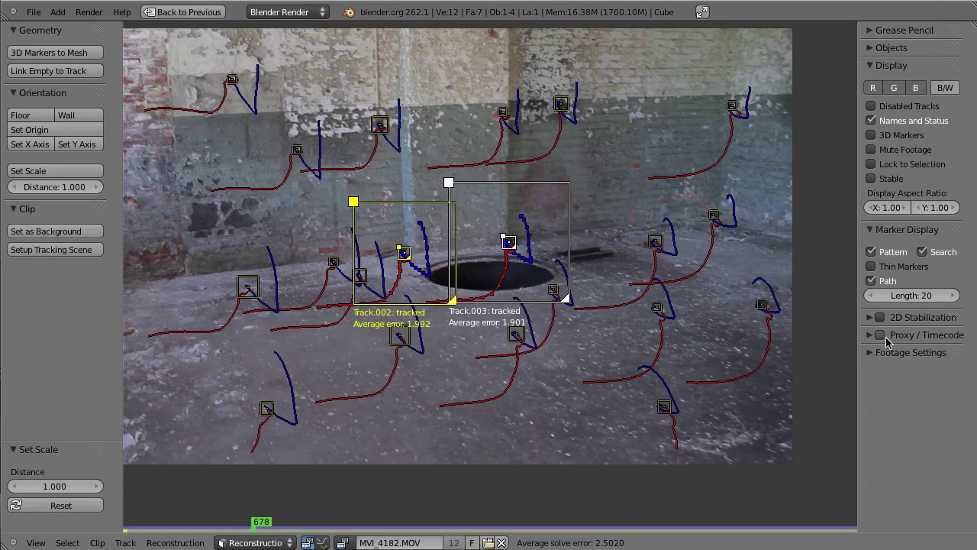
key("ctrl+Up")
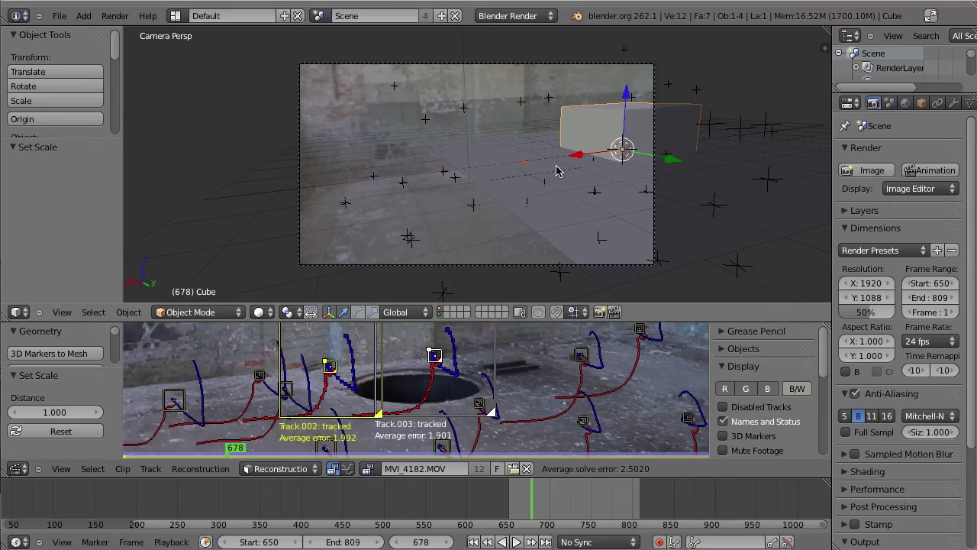
Enable Render Undistorted for the MVI_4182.MOV background clip in the 3D view
key("n")
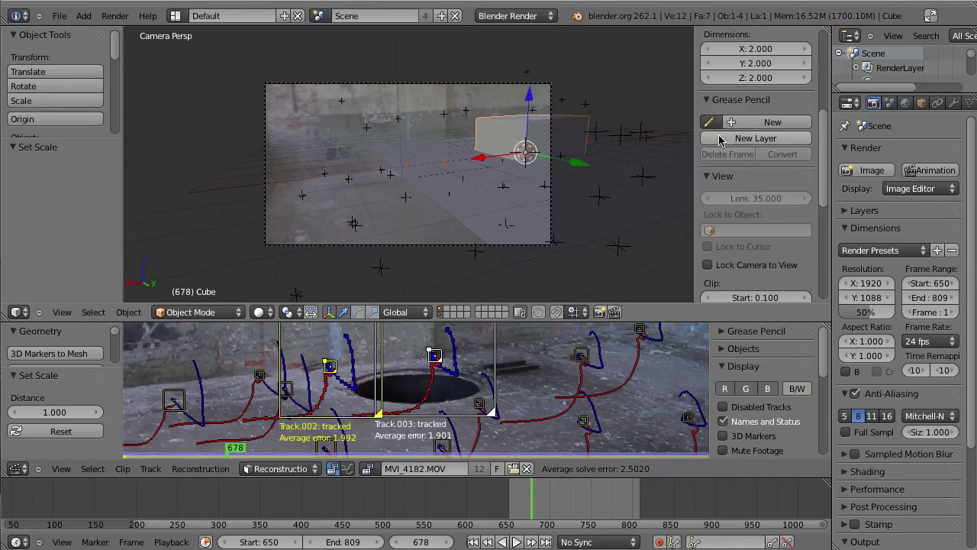
left_click(736, 104)
left_click(741, 119)
middle_click_drag(756, 223, 755, 90)
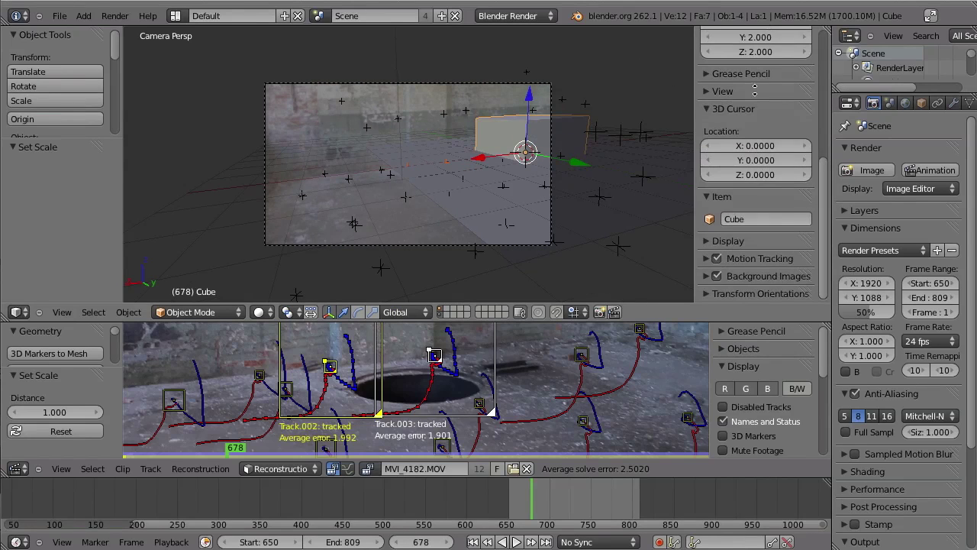
left_click(706, 277)
scroll(756, 229, "down", 8)
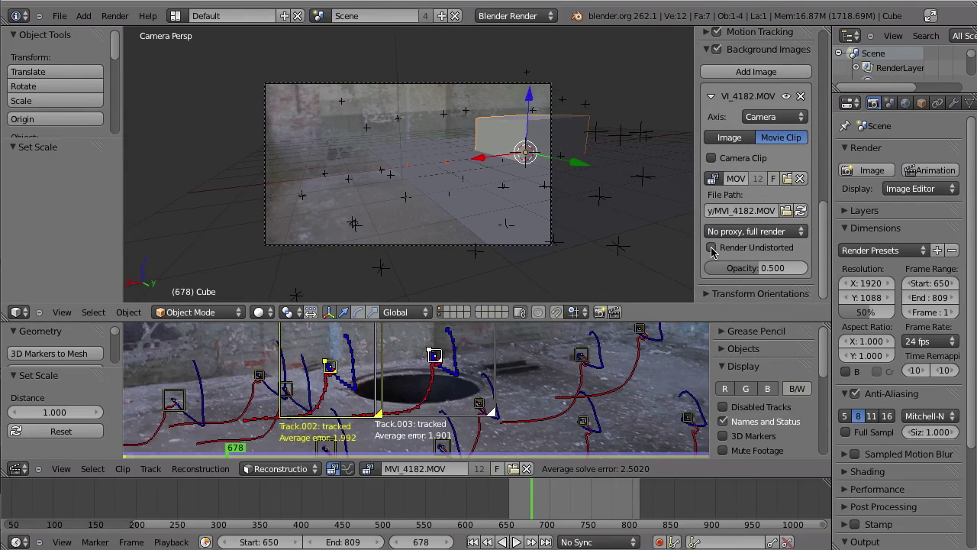
Play the camera view enlarged to check the cube and track points against the undistorted background footage
key("ctrl+Up")
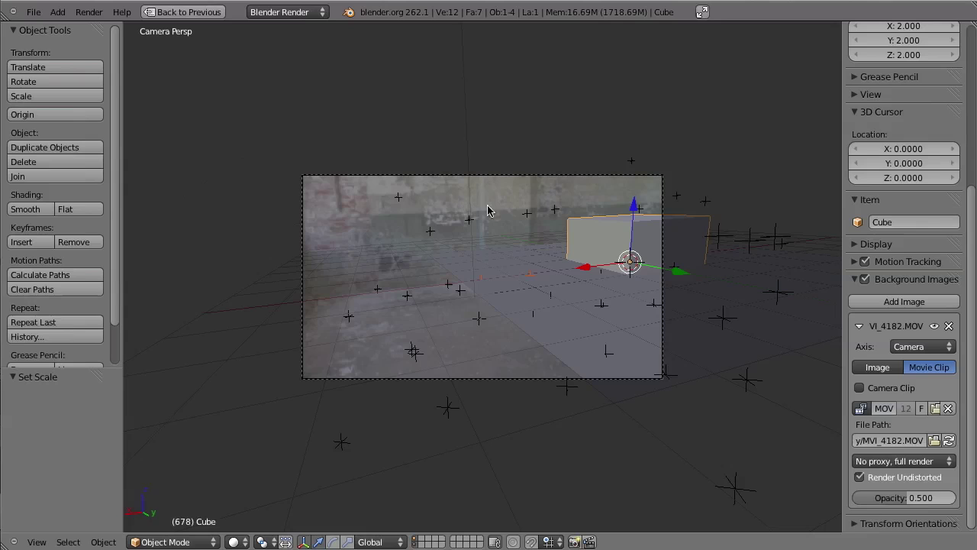
middle_click_drag(501, 336, 489, 302, "shift")
scroll(503, 295, "up", 6)
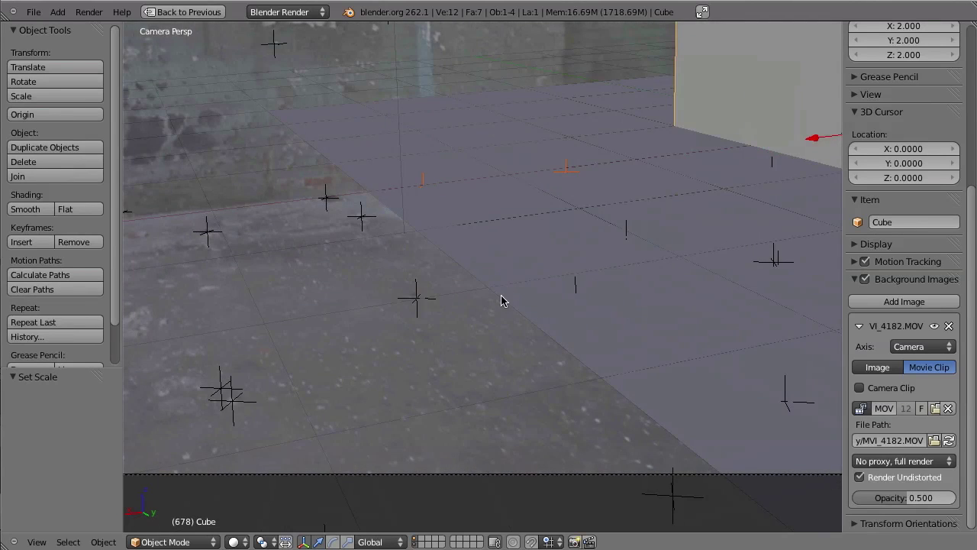
middle_click_drag(502, 296, 511, 426, "shift")
middle_click_drag(594, 209, 545, 242, "shift")
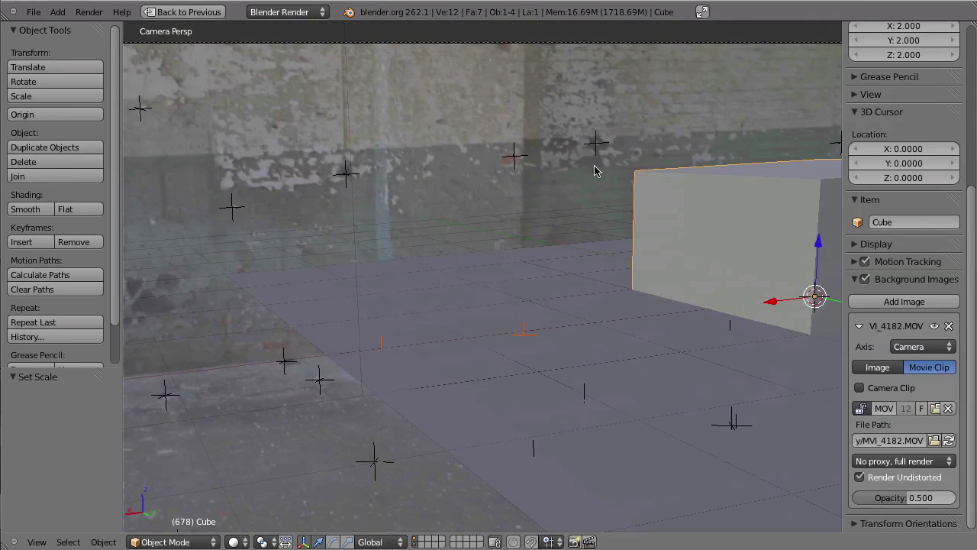
key("alt+a")
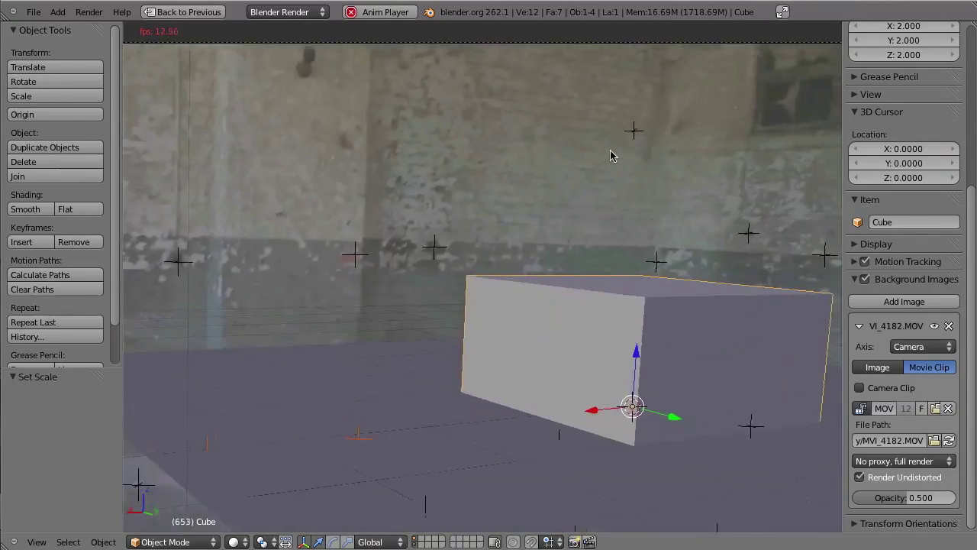
key("Escape")
Shrink the cube to about 0.299 units and move it along X and Y to the area near the camera
middle_click_drag(554, 278, 495, 231)
scroll(630, 277, "down", 2)
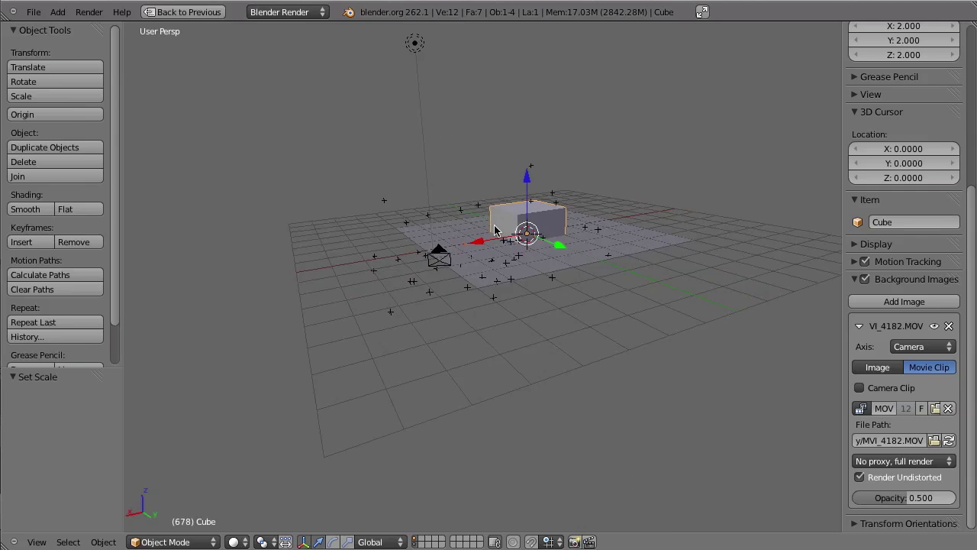
scroll(494, 271, "up", 3)
right_click(573, 186)
right_click(573, 195)
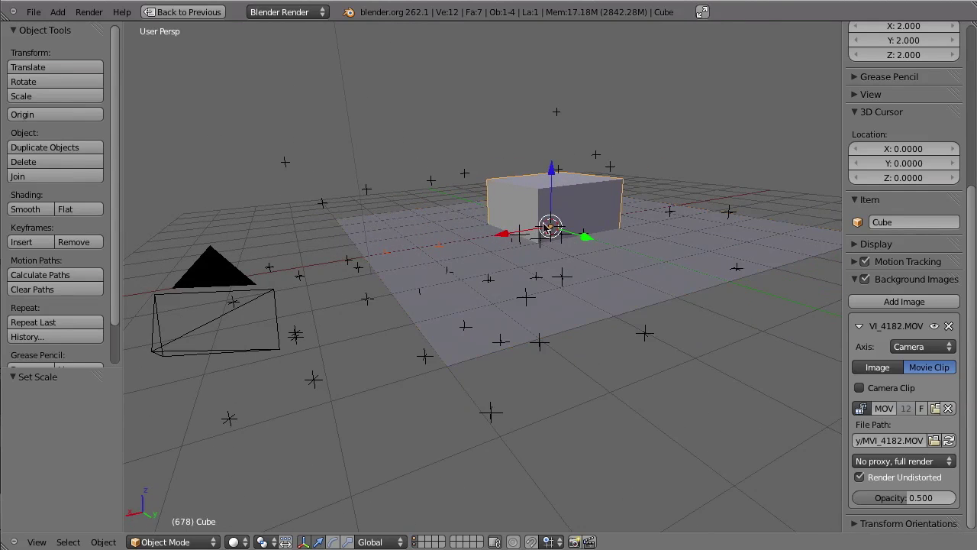
middle_click_drag(525, 200, 560, 203)
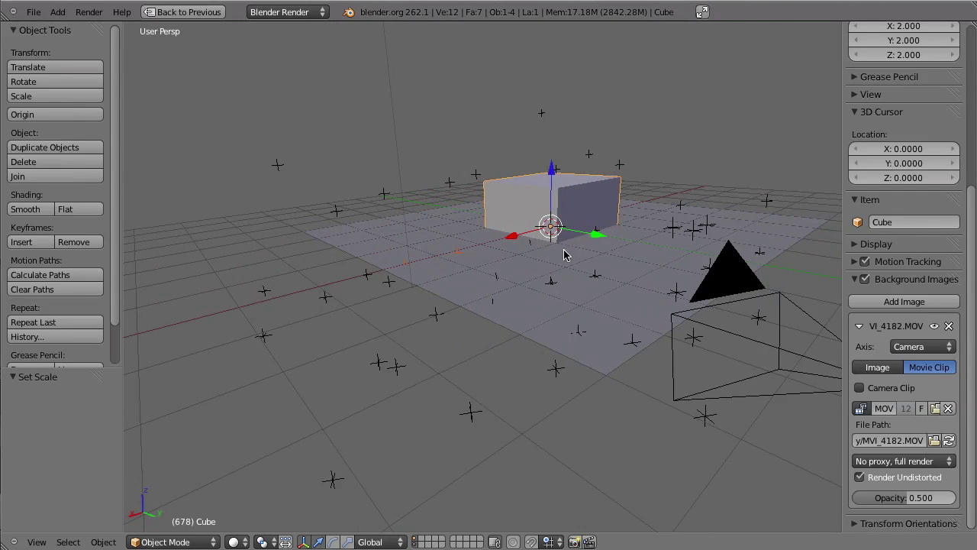
key("Tab")
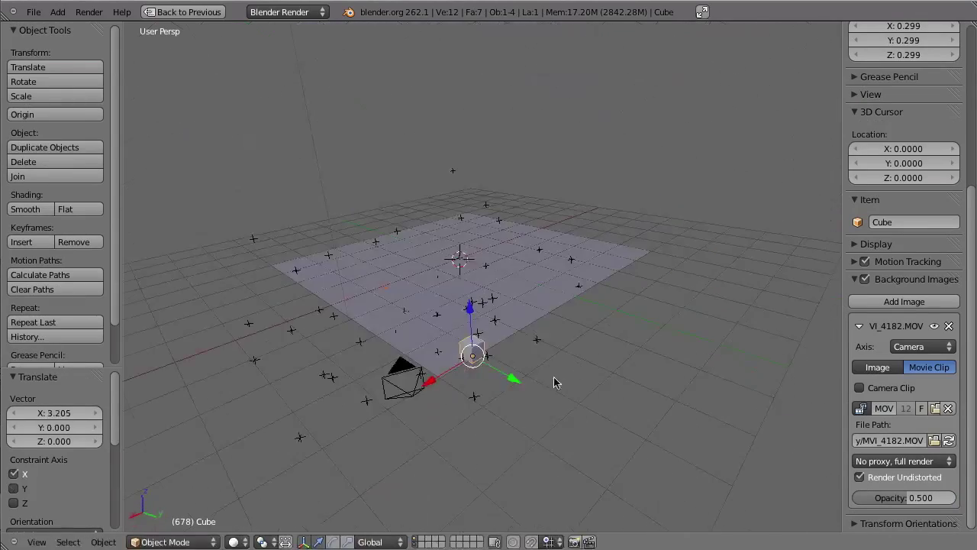
left_click_drag(512, 378, 493, 367)
Scale the cube up by about 1.37 and compare it with the pillar base through the camera at frame 778
middle_click_drag(527, 366, 539, 353)
key("s")
left_click(550, 352)
key("KP_0")
middle_click_drag(603, 335, 384, 379, "shift")
key("Up")
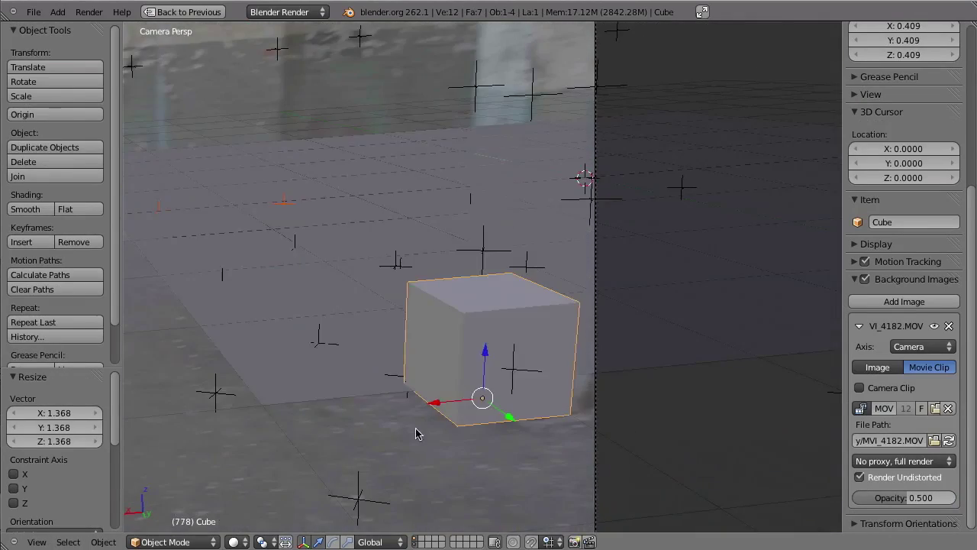
Slide the cube along Y to line up with the pillar base, fine-tuning it by about -0.048
key("g")
key("y")
left_click(633, 404)
middle_click_drag(633, 404, 642, 289)
key("KP_3")
key("KP_5")
middle_click_drag(542, 319, 510, 367)
key("KP_Decimal")
left_click_drag(533, 307, 525, 307)
Fit the cube to the pillar's footprint at about 0.323 units and stretch it about 4.59 times along Z
middle_click_drag(525, 313, 299, 366)
key("KP_3")
scroll(229, 361, "down", 4)
middle_click_drag(141, 358, 713, 262, "shift")
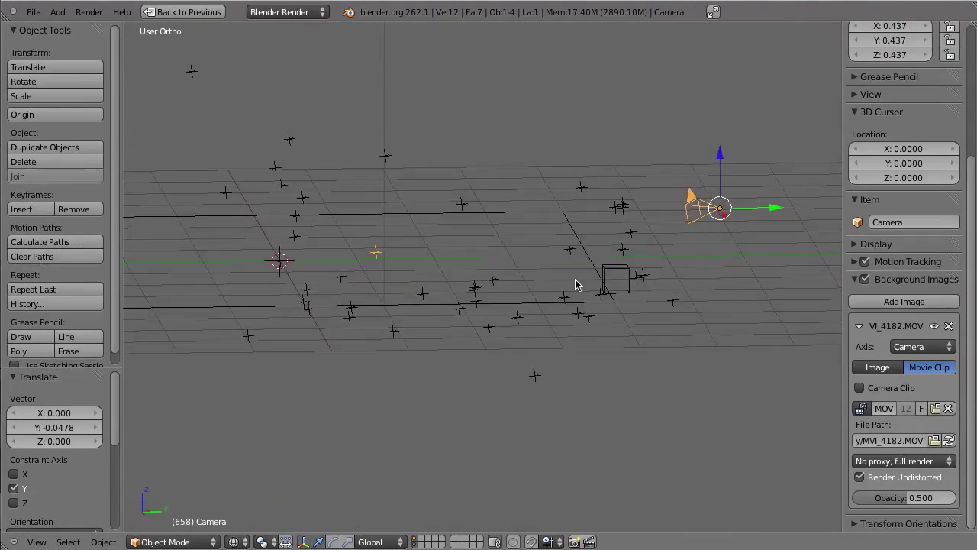
key("KP_0")
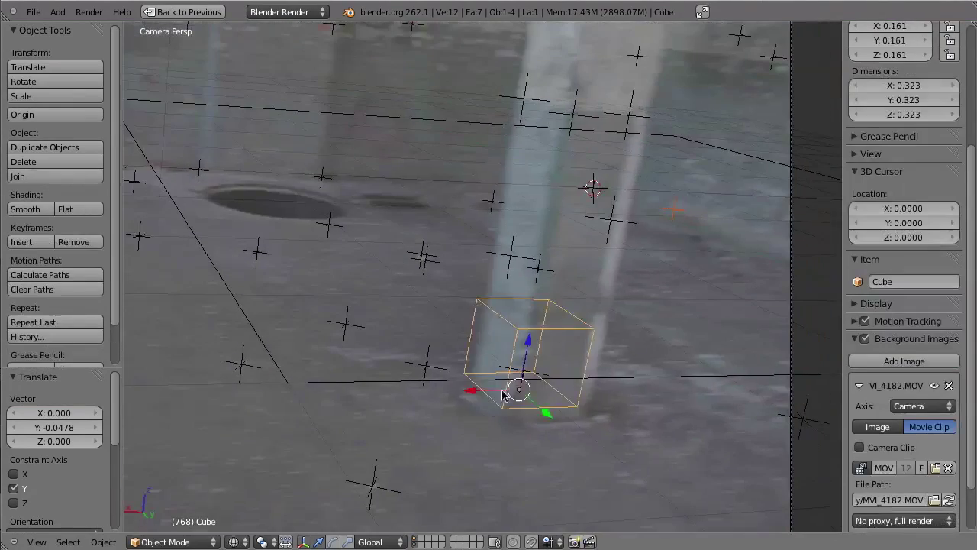
key("s")
key("z")
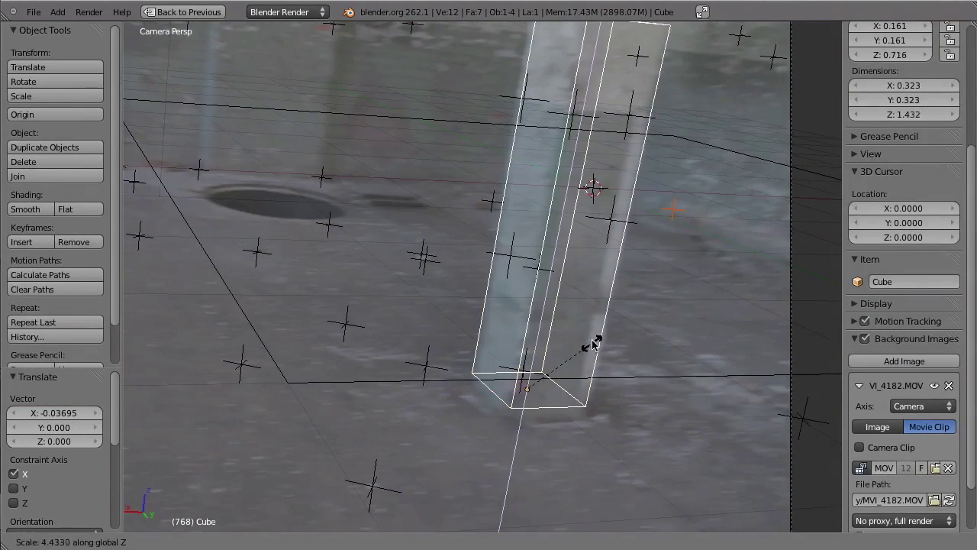
Shift the stretched cube about 0.036 along Y to match the pillar at frame 723
key("g")
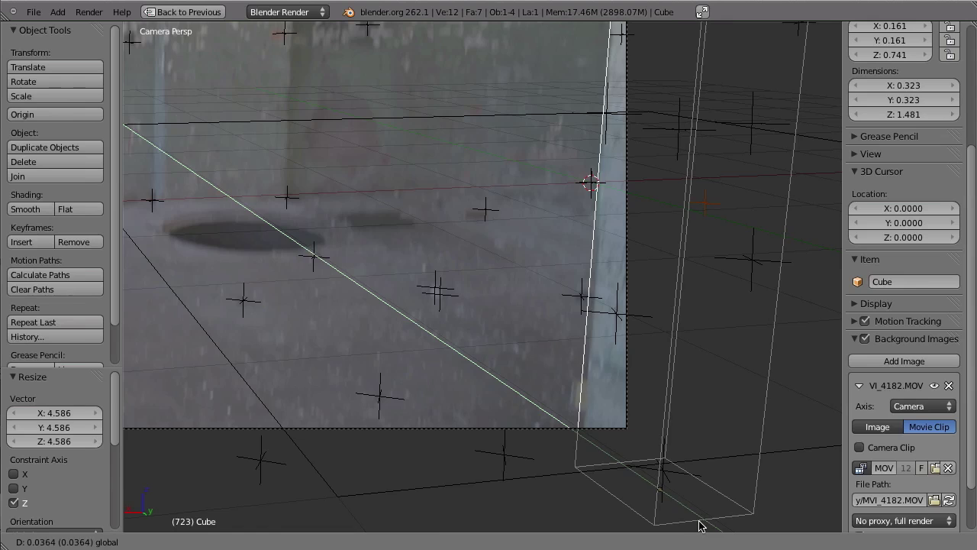
left_click(699, 521)
middle_click_drag(533, 440, 545, 402, "shift")
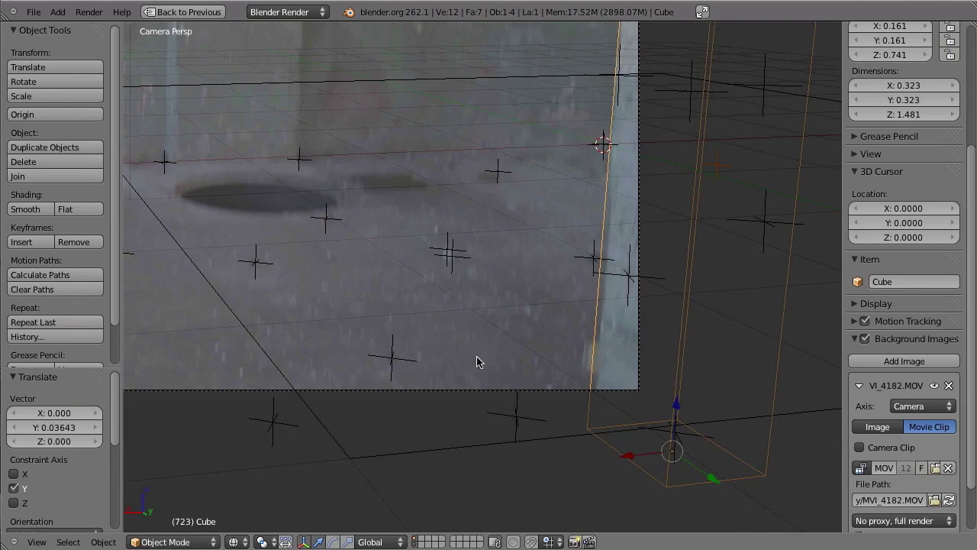
Restore the full screen layout, enlarge the Outliner, and select the Camera
key("ctrl+Up")
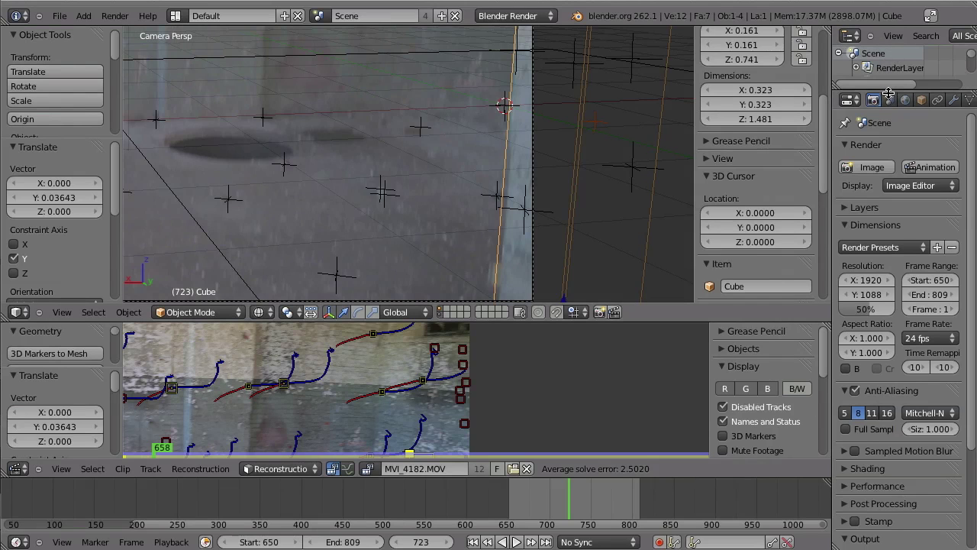
left_click_drag(890, 93, 904, 192)
left_click(889, 97)
Snap the 3D cursor to the selected track point beside the column's base
middle_click_drag(474, 210, 403, 196, "shift")
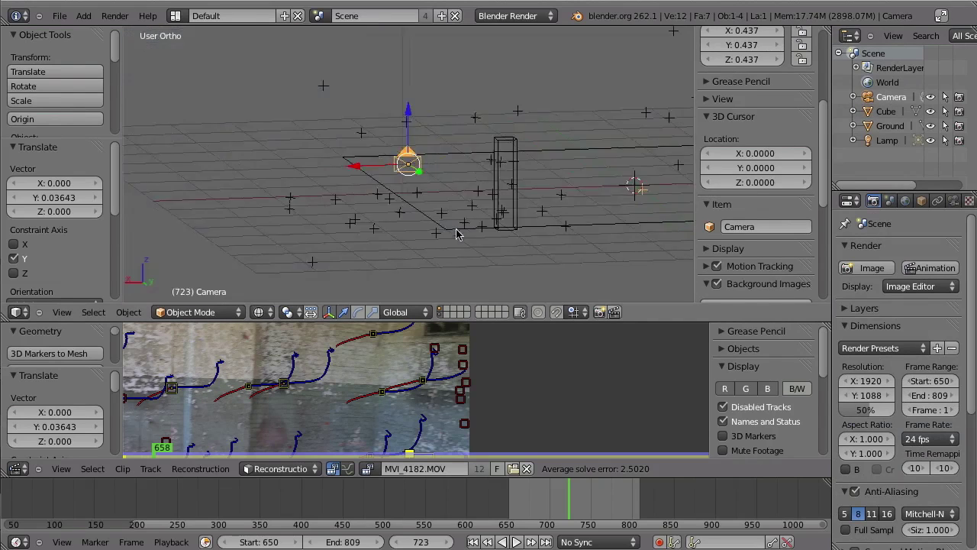
scroll(403, 196, "up", 5)
middle_click_drag(411, 232, 463, 234, "shift")
key("shift+s")
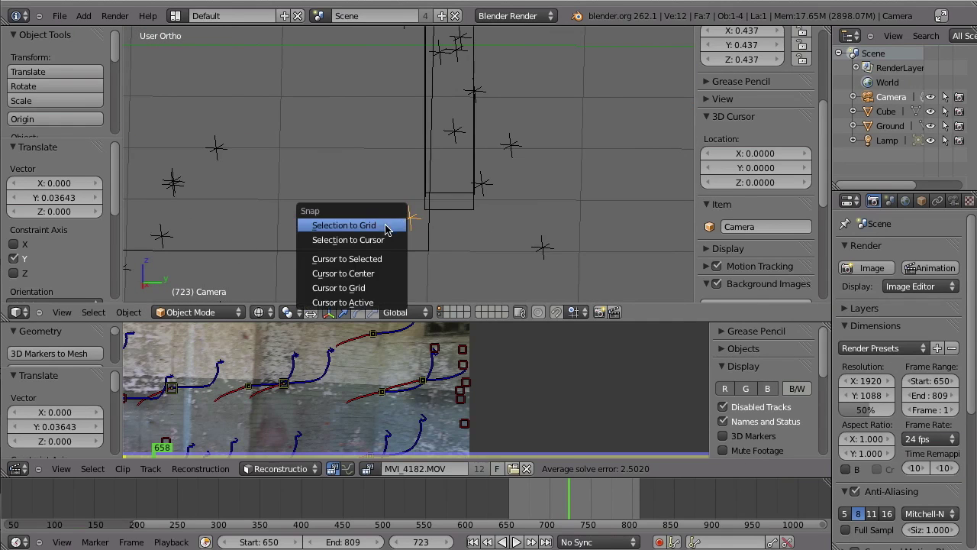
left_click(391, 233)
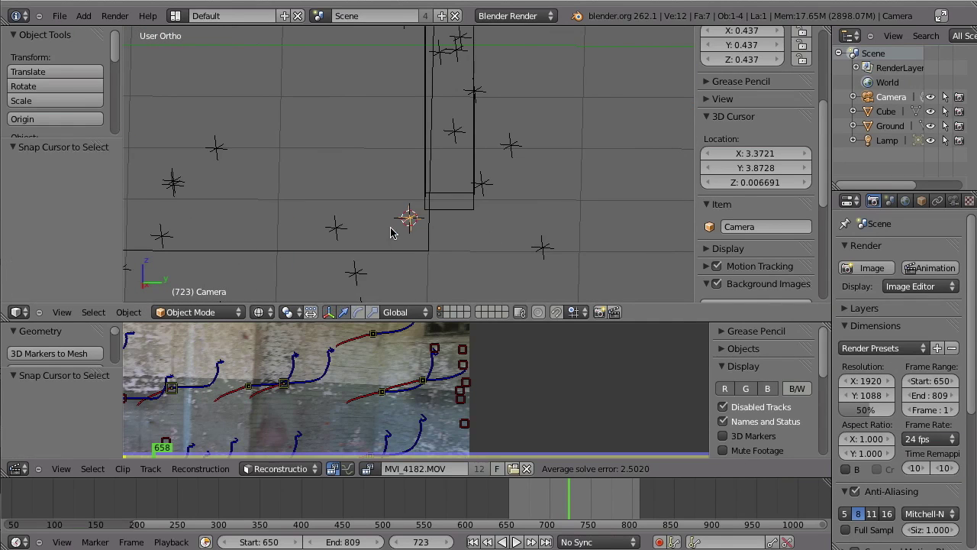
Set the pivot point to the 3D cursor and return to the camera view
left_click(293, 317)
left_click(298, 273)
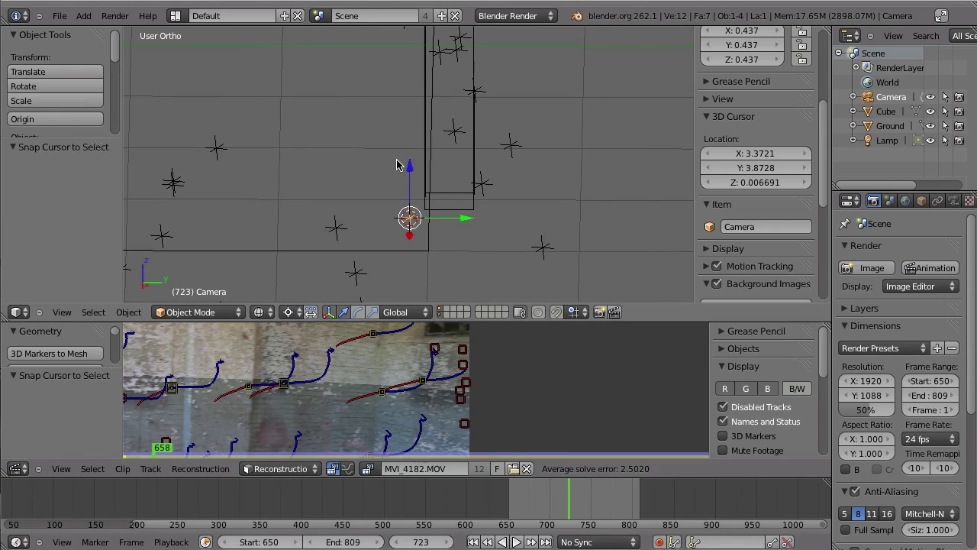
key("KP_0")
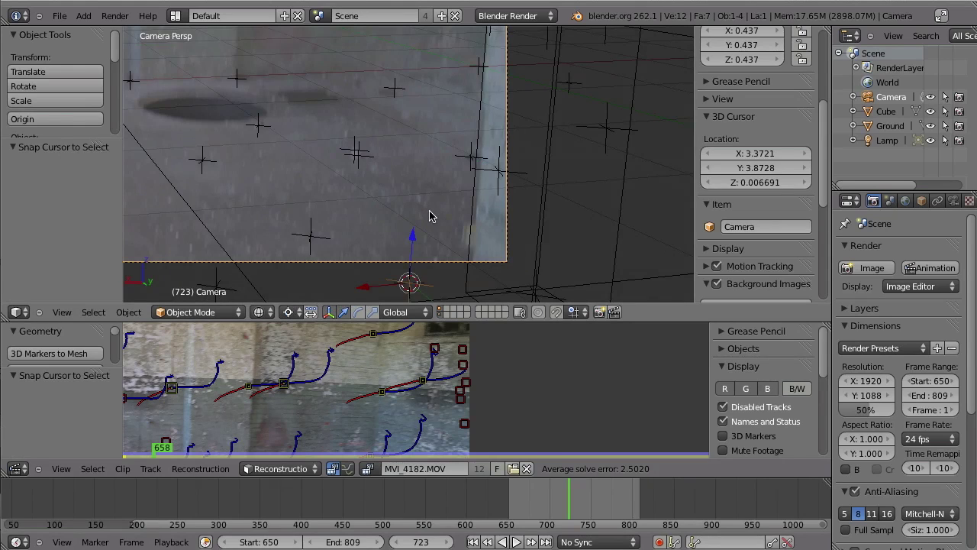
Rotate the camera about -1.09° around the global X axis, pivoting on the 3D cursor, at frame 723 in a maximized 3D view
scroll(440, 174, "down", 6)
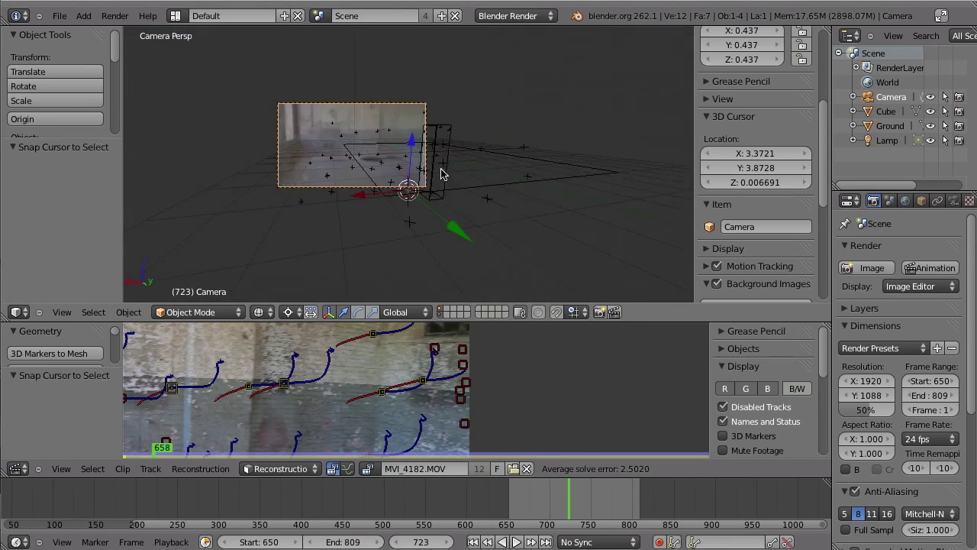
scroll(437, 166, "up", 4)
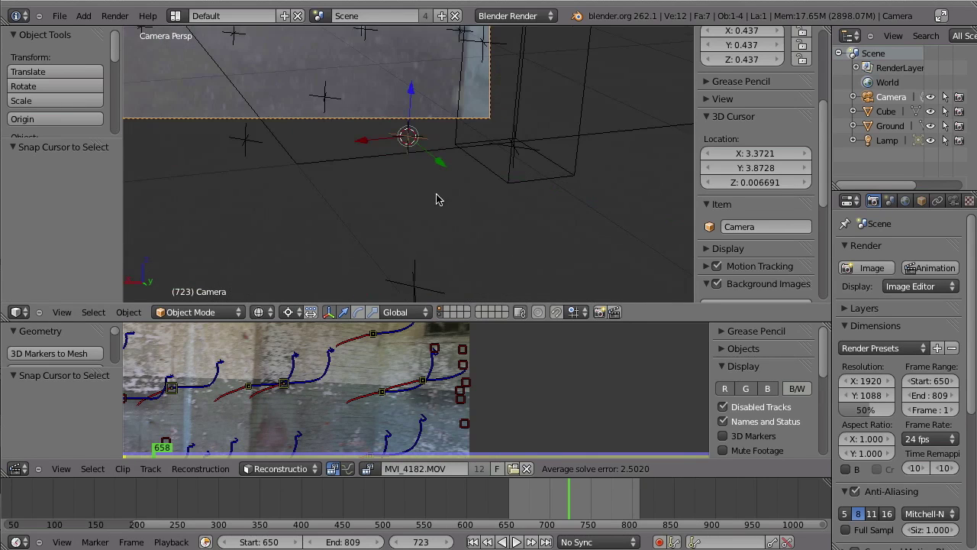
scroll(436, 199, "up", 2)
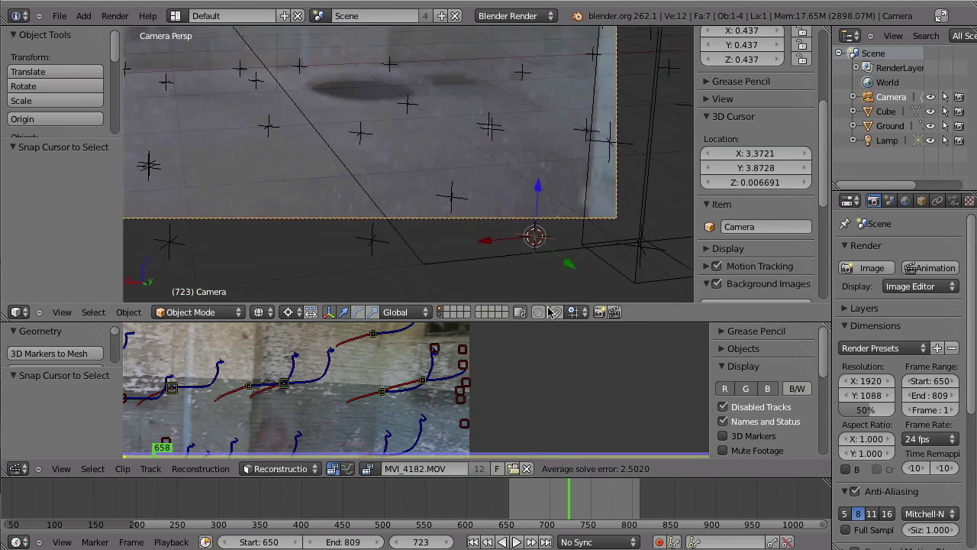
key("ctrl+Up")
scroll(641, 399, "up", 3)
scroll(458, 344, "down", 1)
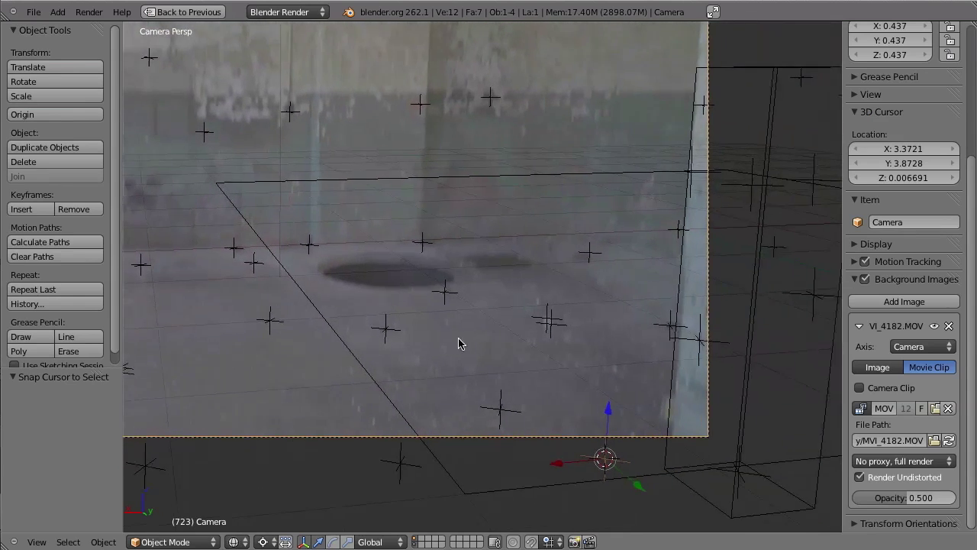
middle_click_drag(459, 343, 447, 335, "shift")
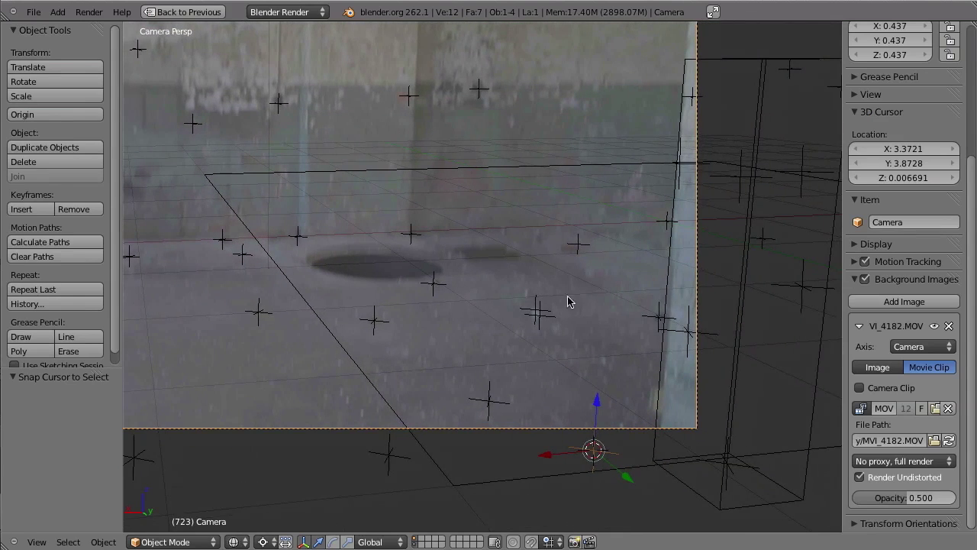
key("r")
key("x")
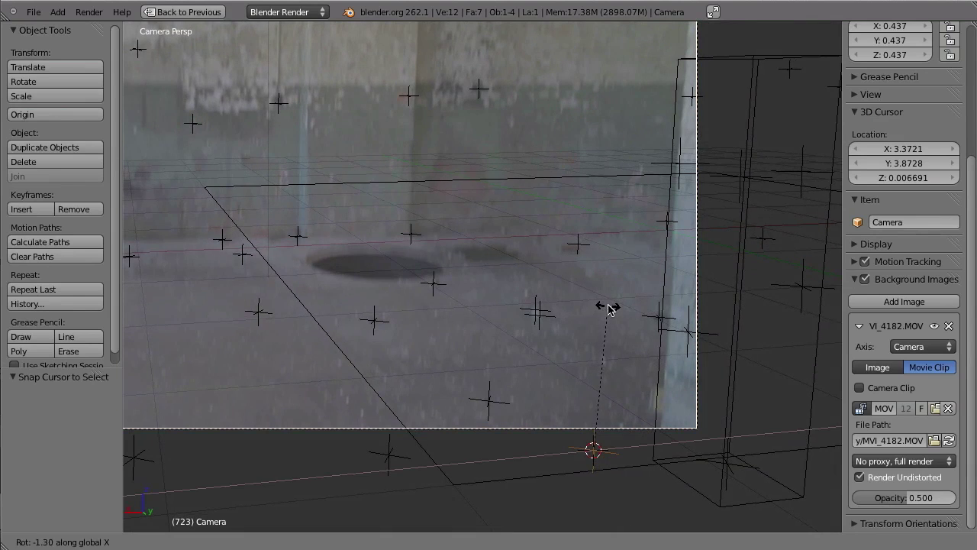
left_click(581, 298)
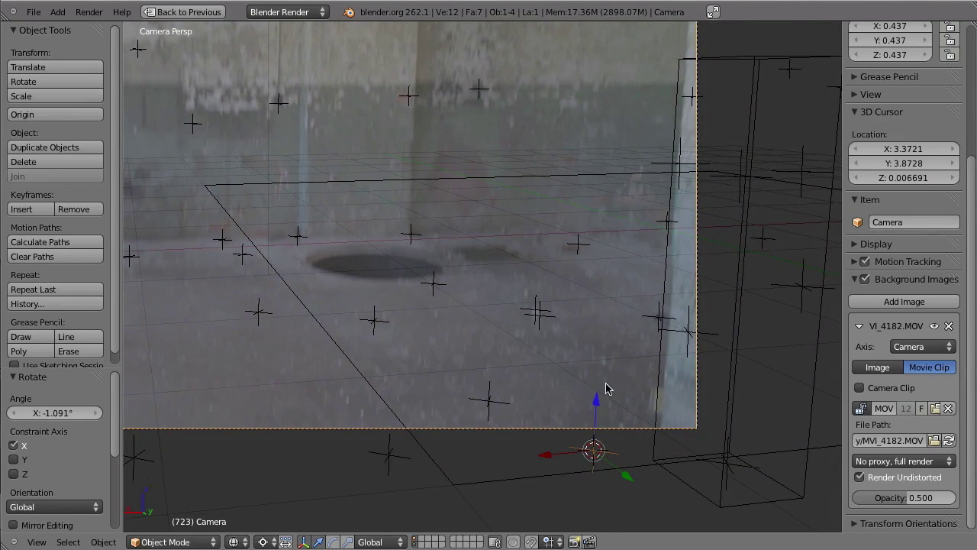
Select the pillar cube and move it about 0.029 along Y to line up with the pillar
right_click(689, 486)
key("g")
key("y")
left_click(640, 461)
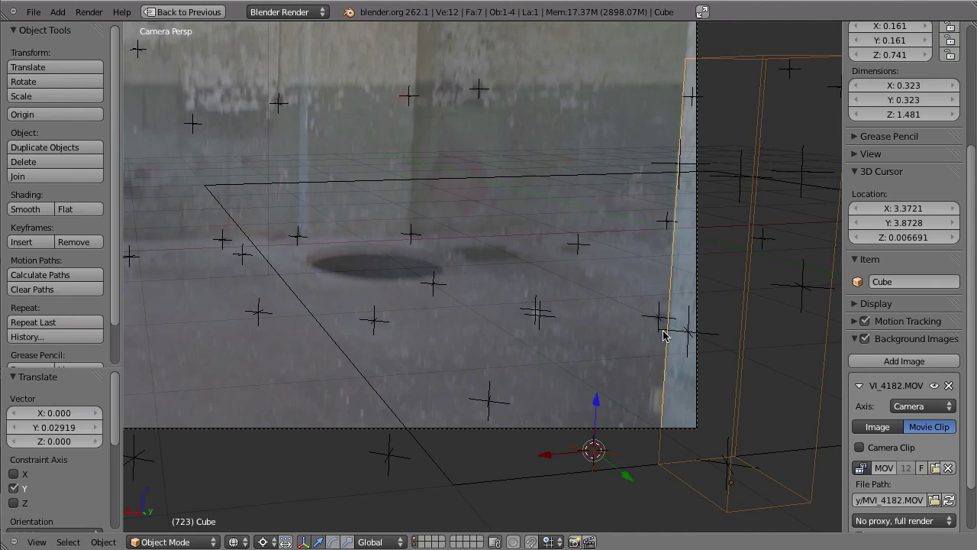
At frame 735, realign the cube with the pillar by shifting it along X and about 0.009 along Y
key("Right")
key("Right")
key("Right")
key("Right")
key("Right")
key("Right")
key("Right")
key("Right")
key("Right")
key("Right")
key("Right")
key("Right")
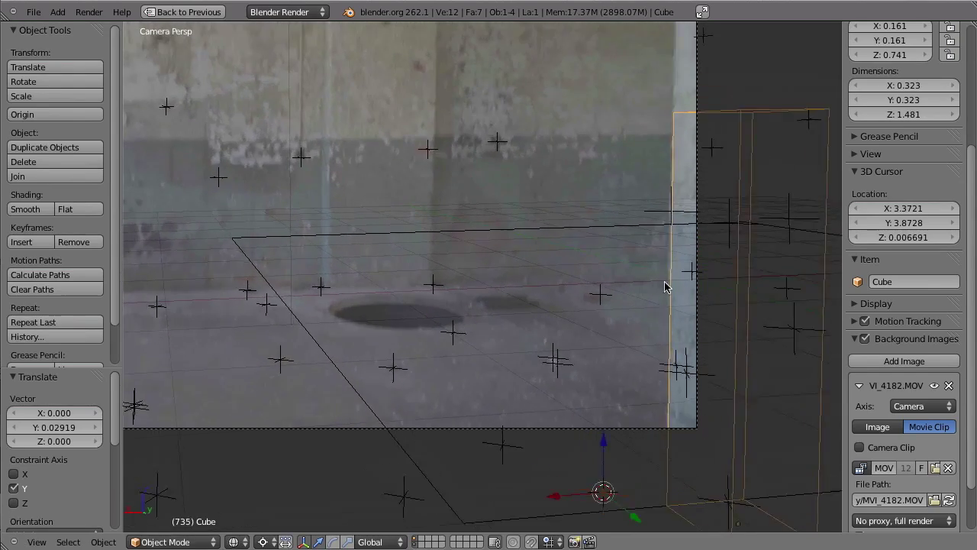
key("g")
key("x")
left_click(312, 269)
key("g")
key("y")
left_click(371, 288)
At frame 707, refine the cube's fit with small X and Y moves, shifting it about 0.028 and 0.043 along Y
key("shift+alt+a")
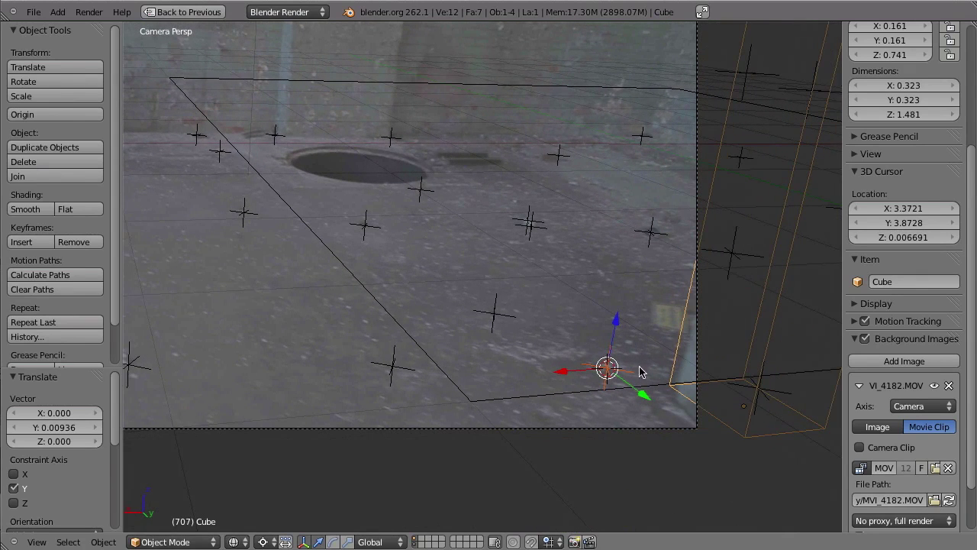
left_click_drag(644, 395, 649, 398)
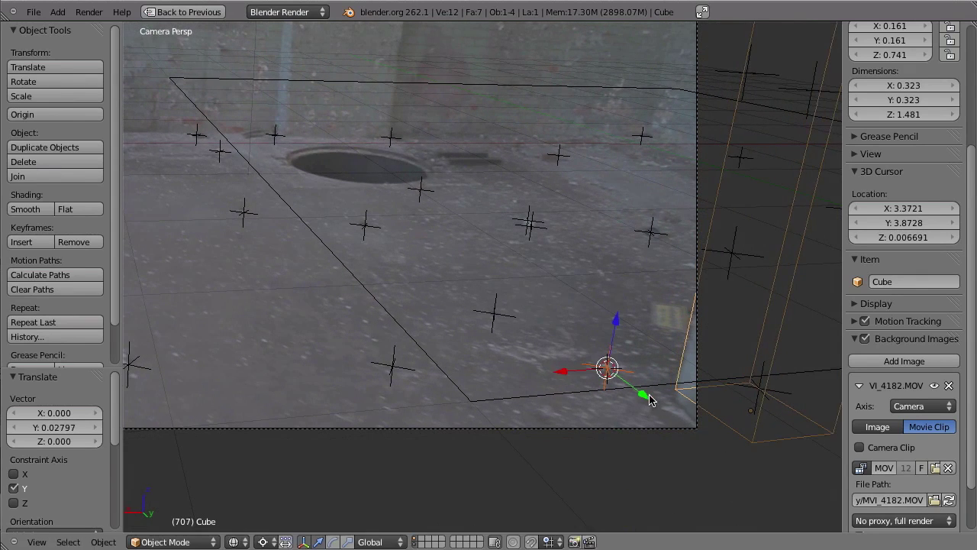
left_click_drag(564, 371, 556, 372)
left_click_drag(639, 390, 644, 395)
Play the shot and step through frames 777 to 763 to check how the cube follows the pillar
key("alt+a")
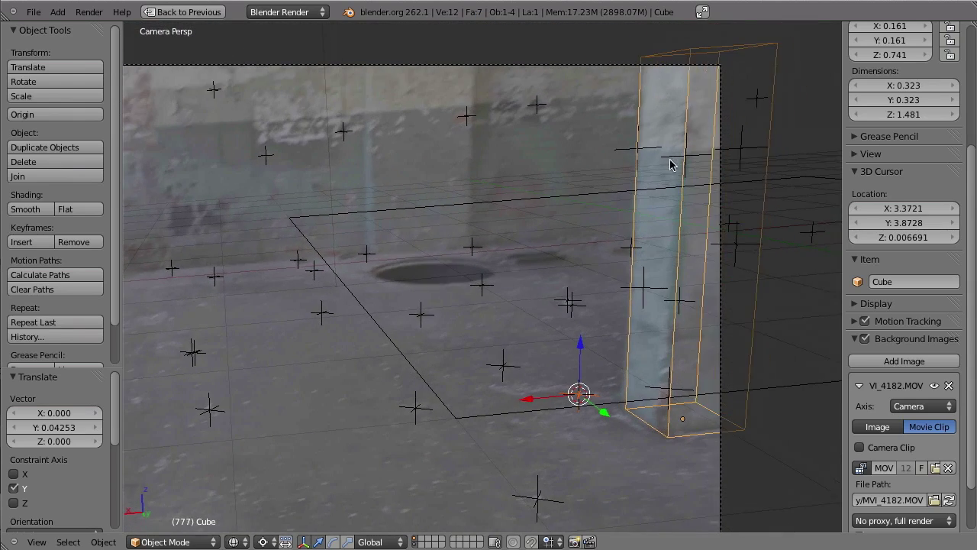
key("Left")
key("Left")
key("Left")
key("Left")
key("Left")
key("Left")
key("Left")
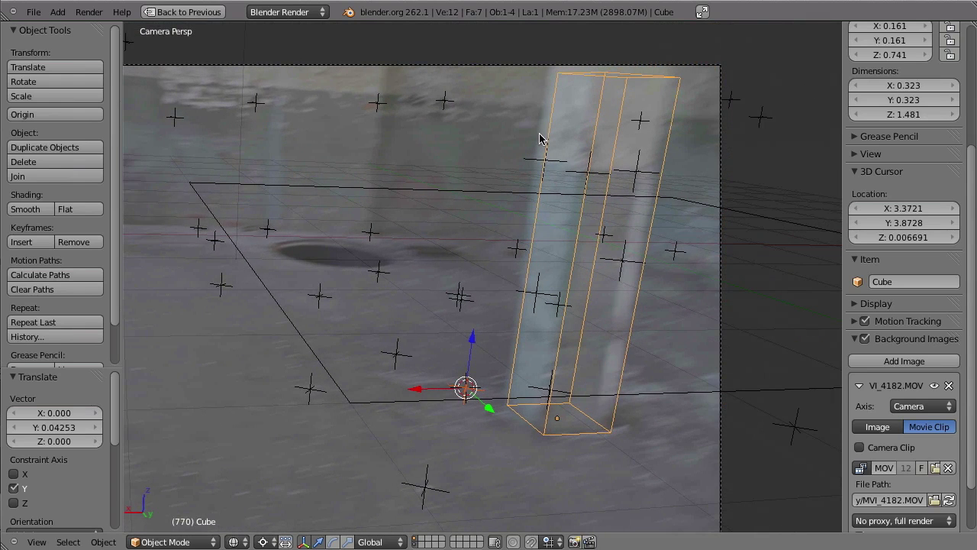
key("Left")
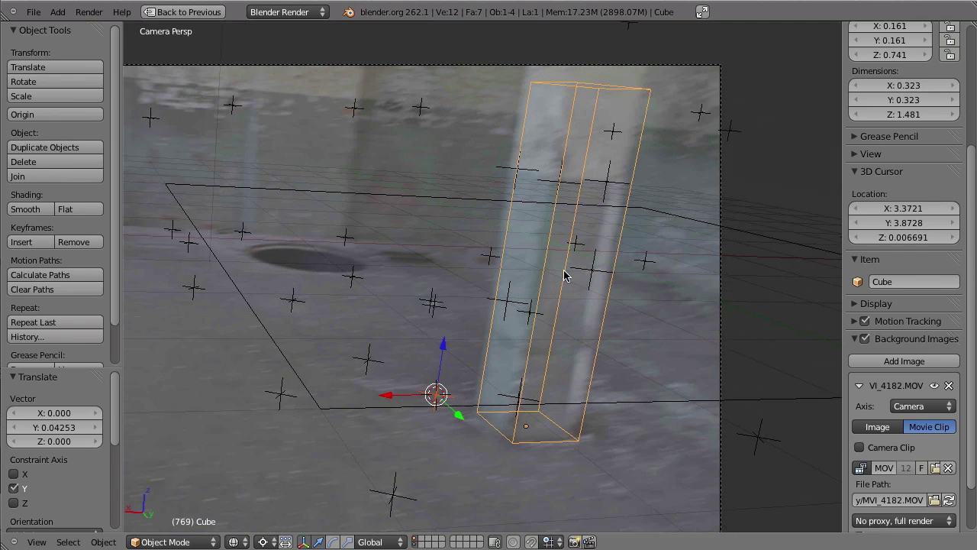
key("Right")
key("Right")
key("Right")
key("Right")
key("Right")
key("Right")
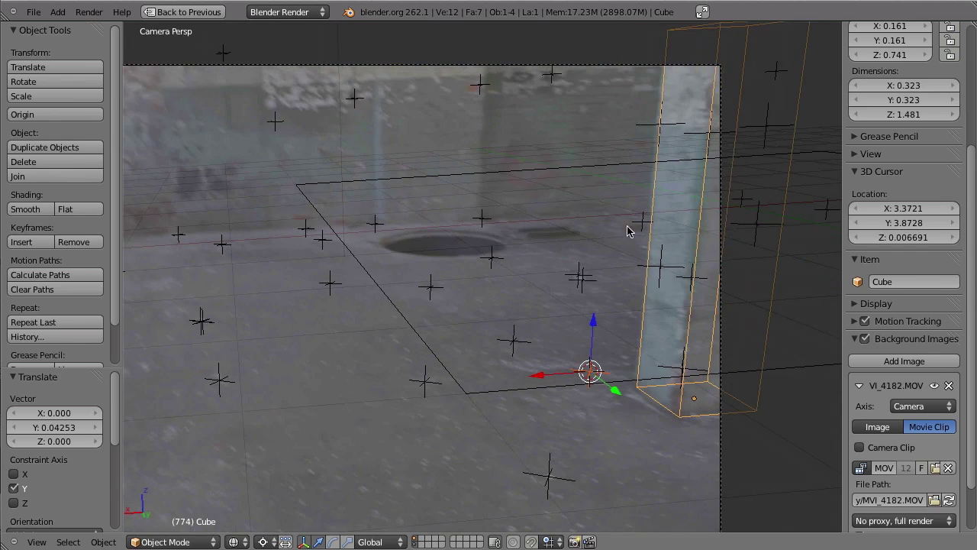
key("Left")
key("Left")
key("Left")
key("Left")
key("Left")
key("Left")
key("Left")
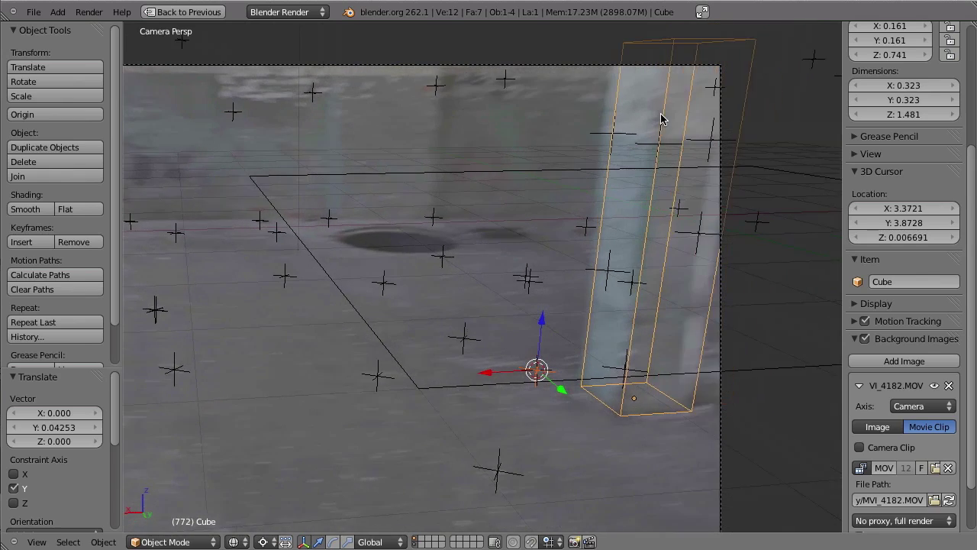
key("Left")
key("Left")
key("Left")
key("Left")
key("Left")
key("Left")
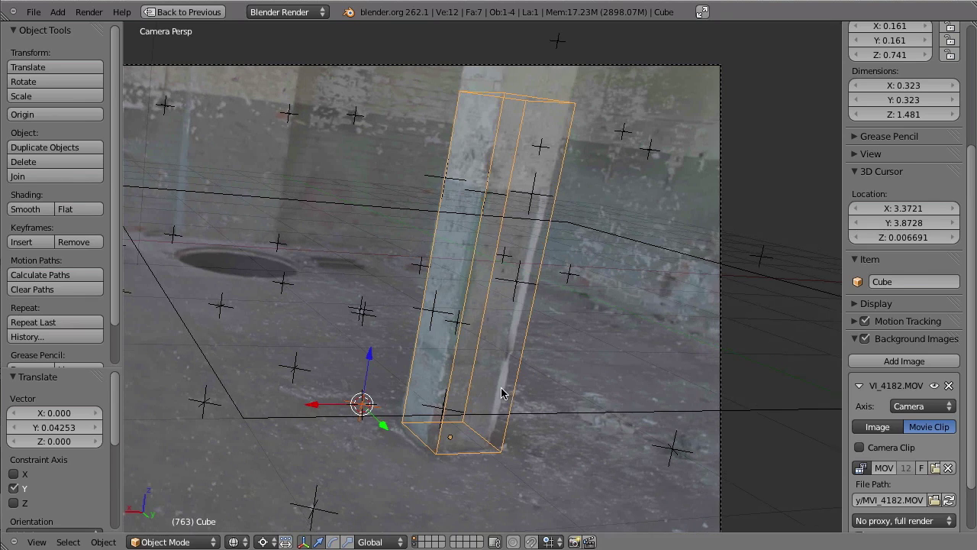
In face select mode, move the cube's far side face about 0.042 along X and 0.018 along Y to match the pillar's width
key("Tab")
key("ctrl+Tab")
key("3")
right_click(518, 316)
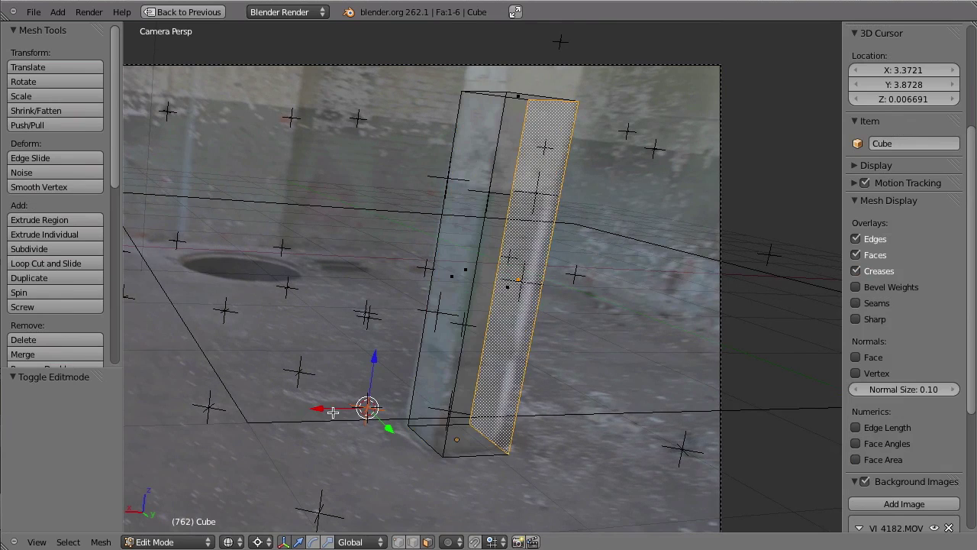
key("g")
key("x")
left_click(267, 420)
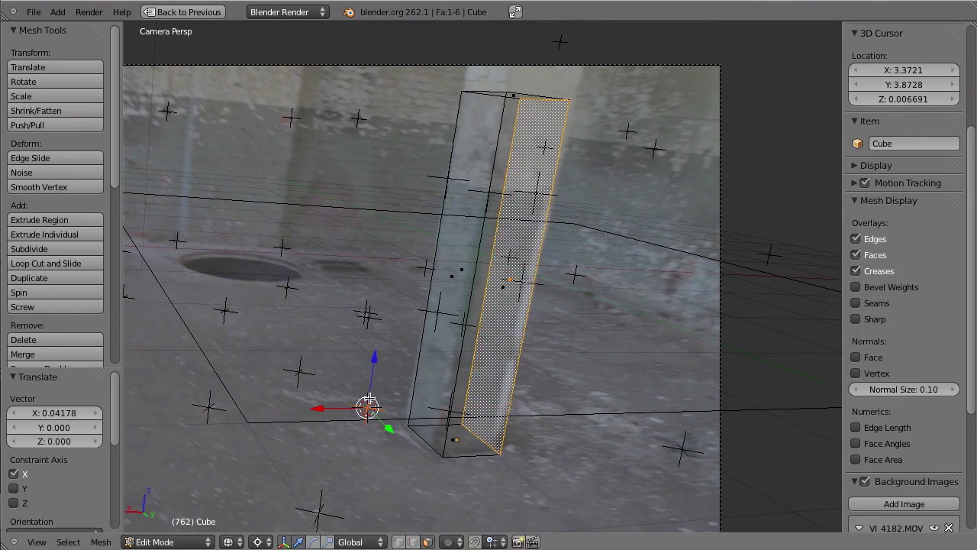
key("g")
key("y")
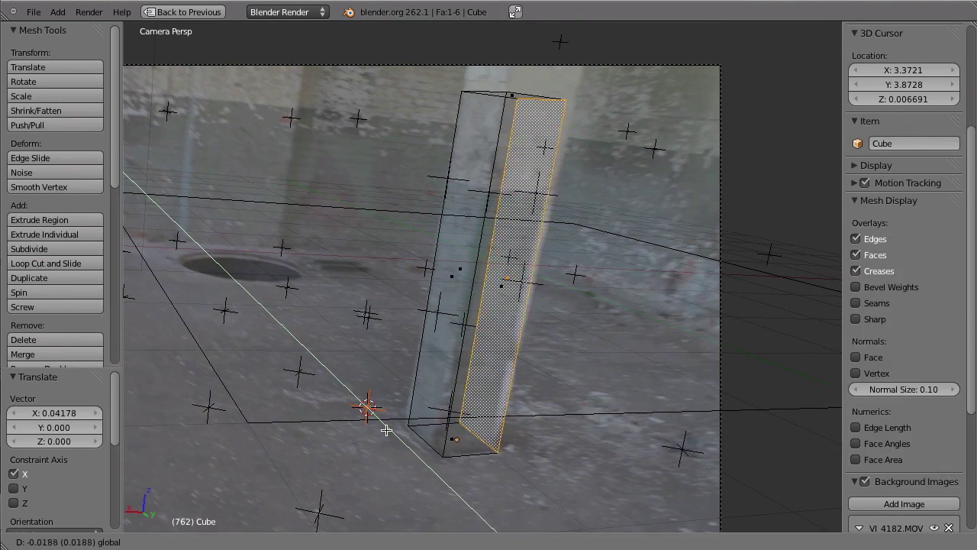
left_click(388, 427)
Step through the frames up to 809 and back to 730 to check the reshaped cube against the footage
key("Right")
key("Right")
key("Right")
key("Right")
key("Right")
key("Right")
key("Right")
key("Right")
key("Right")
key("Right")
key("Right")
key("Right")
key("Right")
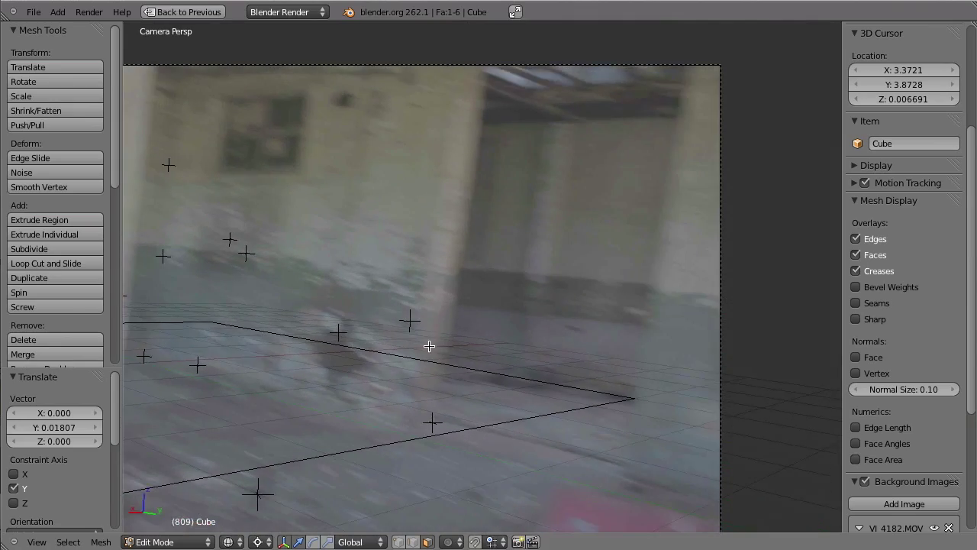
key("Left")
key("Left")
key("Left")
key("Left")
key("Left")
key("Left")
key("Left")
key("Left")
key("Left")
key("Left")
key("Left")
key("Left")
key("Left")
key("Left")
key("Left")
key("Left")
key("Left")
key("Left")
key("Left")
key("Left")
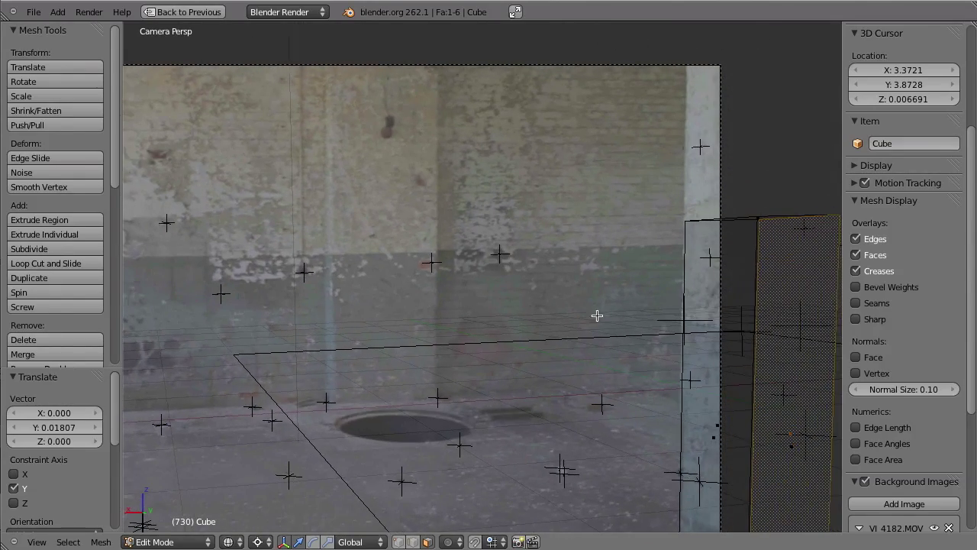
Leave mesh editing and snap the 3D cursor to the three selected track points around the floor hole
key("Tab")
right_click(450, 440)
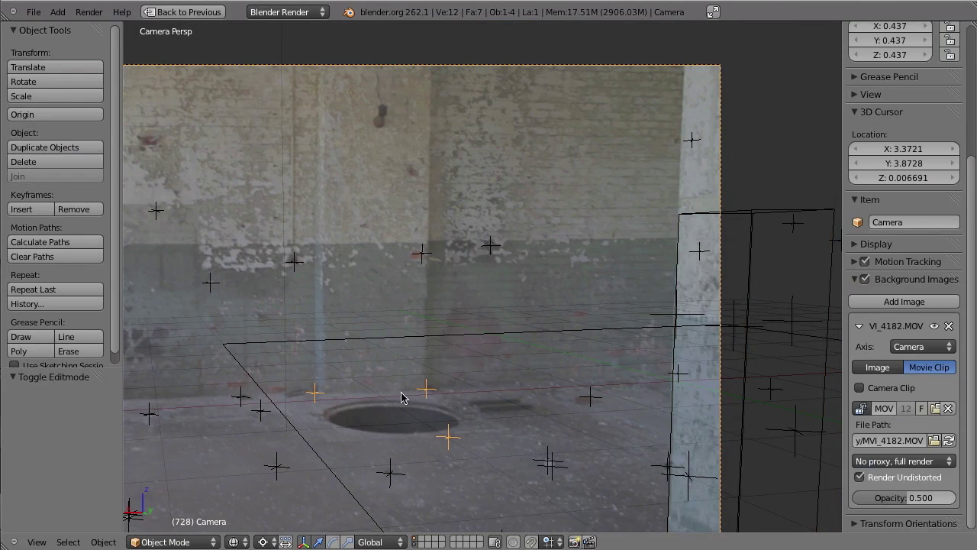
key("shift+s")
left_click(427, 404)
key("shift+a")
key("Escape")
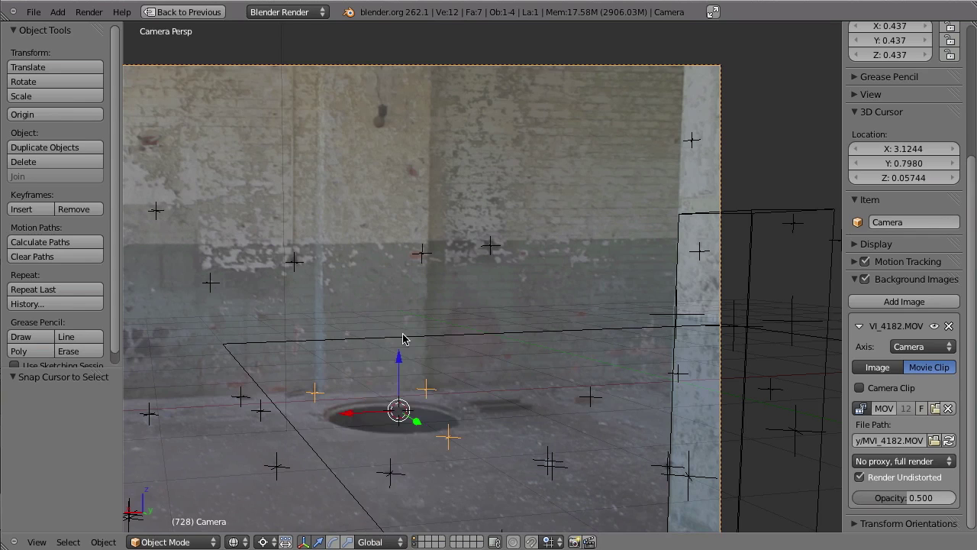
Add a cylinder at the 3D cursor and raise its mesh 1 unit along Z so its base meets the origin
key("shift+a")
mouse_move(406, 337)
left_click(451, 409)
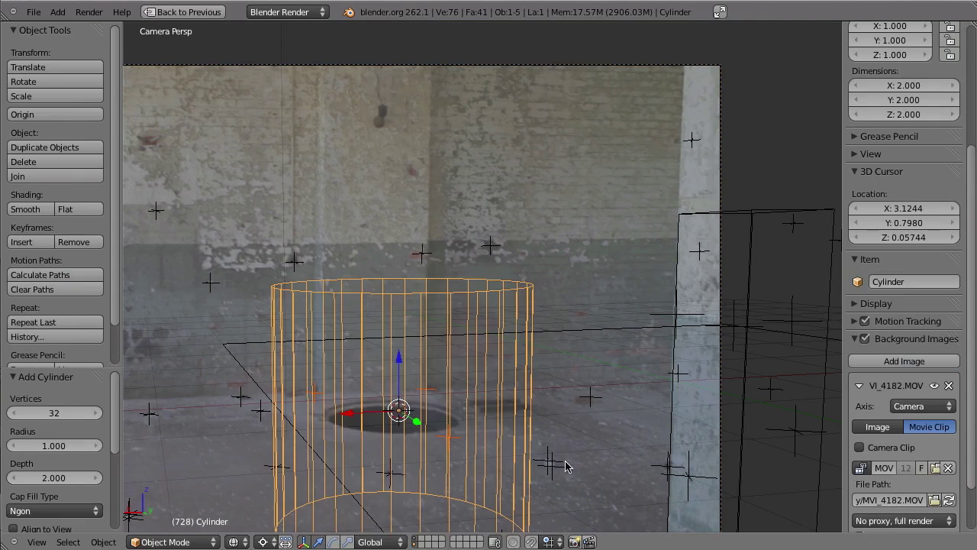
key("Tab")
type("gz1")
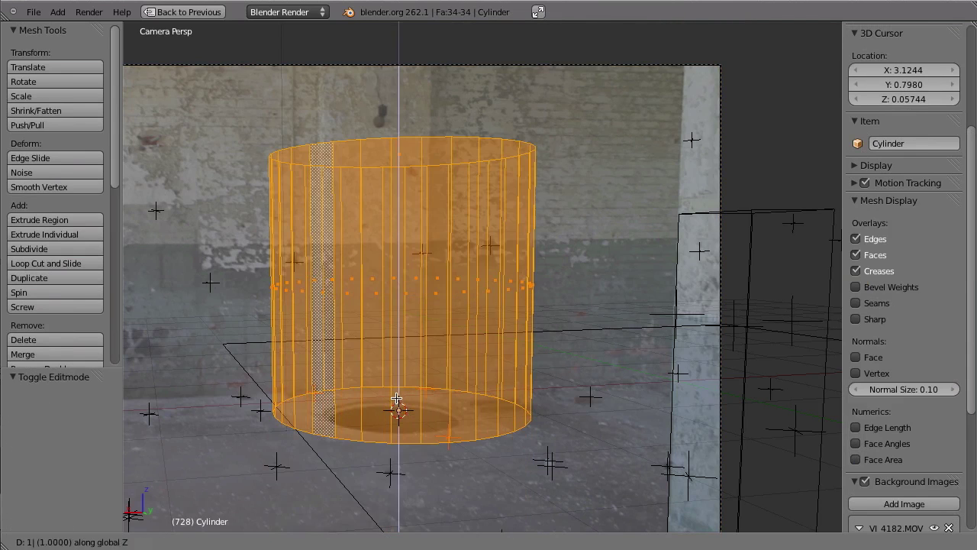
key("Return")
key("Tab")
Scale the cylinder to about 0.457 and shift it along Z and about 0.045 along X to fit over the floor hole
left_click_drag(396, 366, 394, 372)
left_click(395, 382)
key("s")
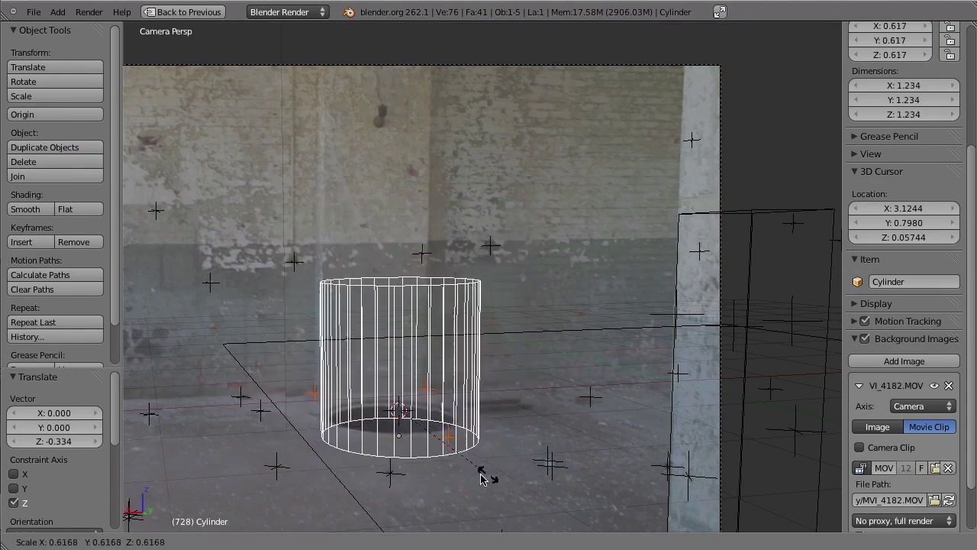
left_click(403, 384)
key("g")
key("z")
left_click(401, 412)
key("g")
key("z")
key("x")
left_click(349, 415)
At frame 650, enlarge the cylinder by about 1.191 to match the hole's rim and play back the shot
key("alt+a")
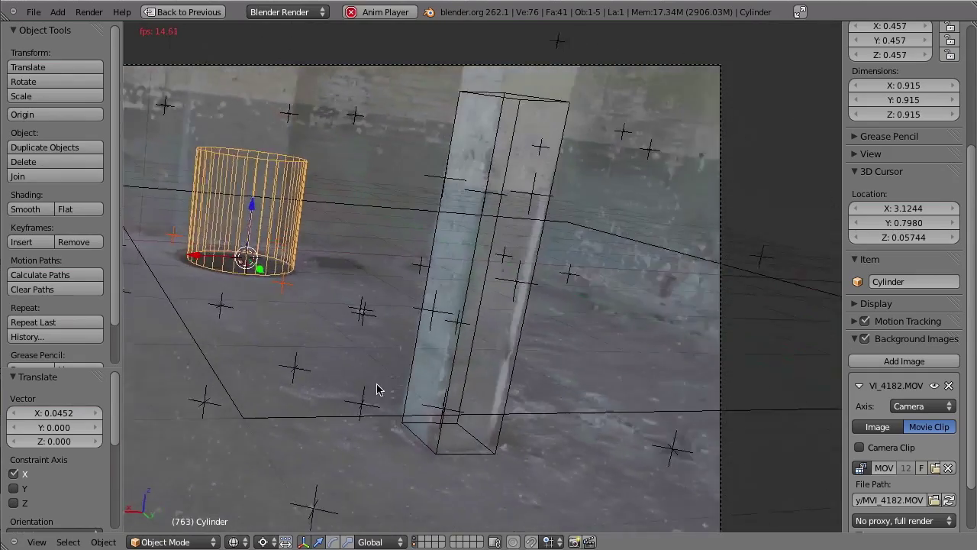
key("Escape")
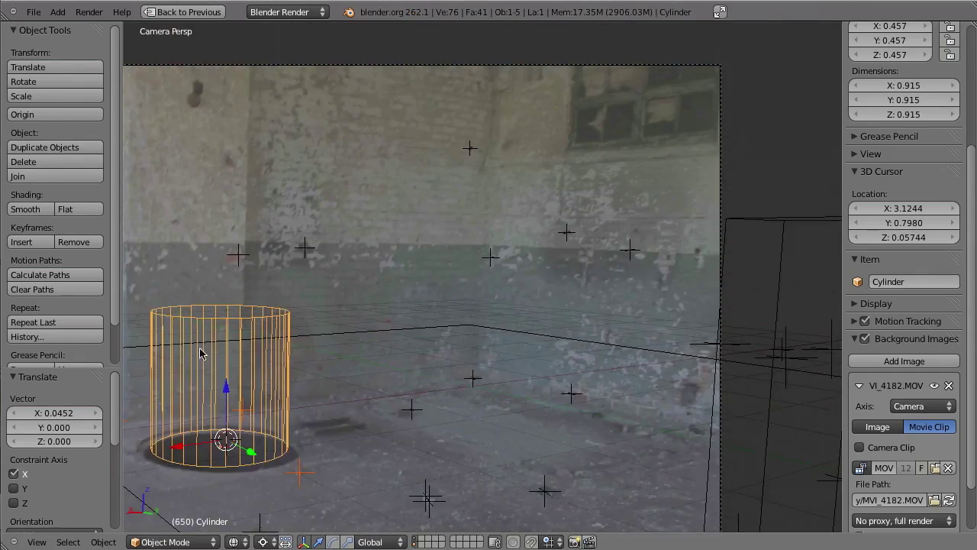
middle_click_drag(250, 433, 381, 339, "shift")
key("s")
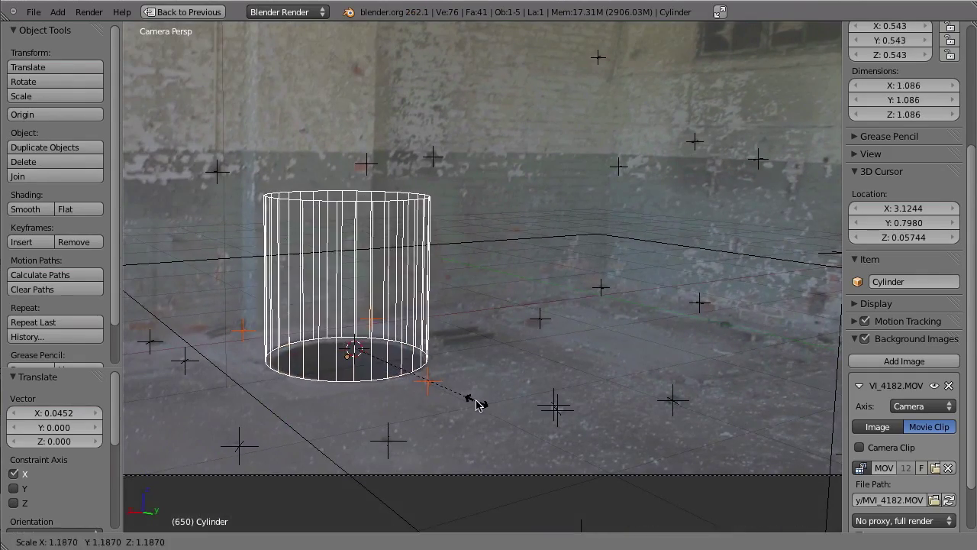
left_click(464, 400)
key("alt+a")
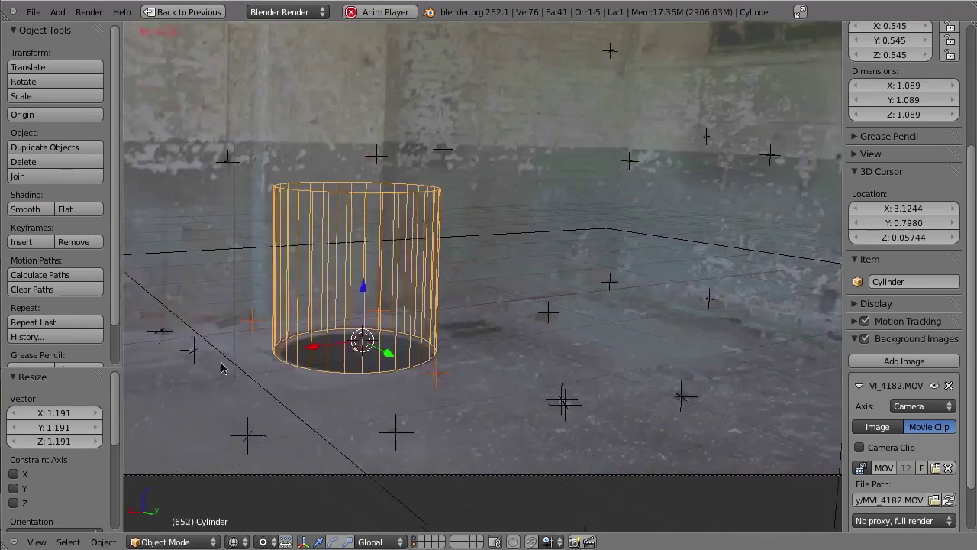
key("Escape")
Lower the cylinder about 1.088 along Z so its upper rim sits on the edge of the floor hole
middle_click_drag(394, 321, 464, 317, "shift")
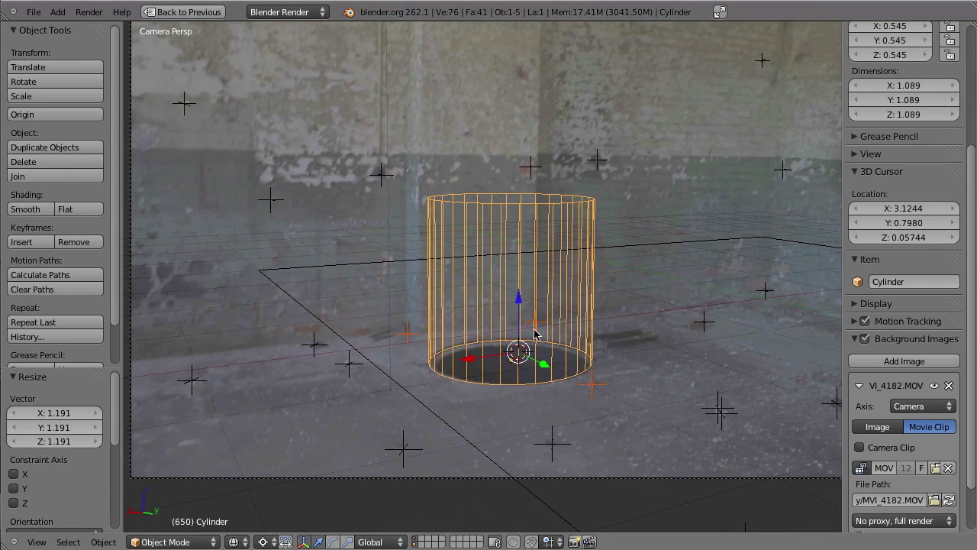
left_click(513, 293)
left_click(507, 233)
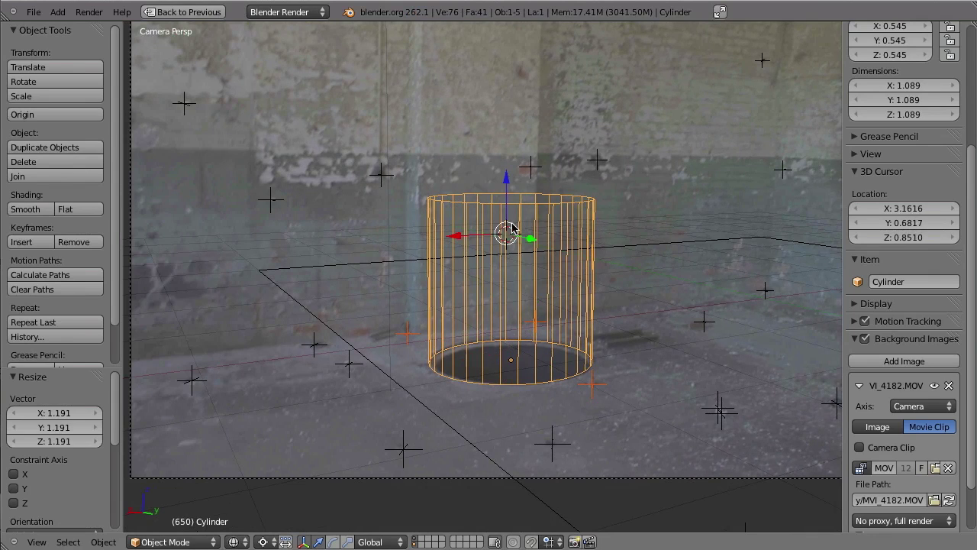
key("g")
key("z")
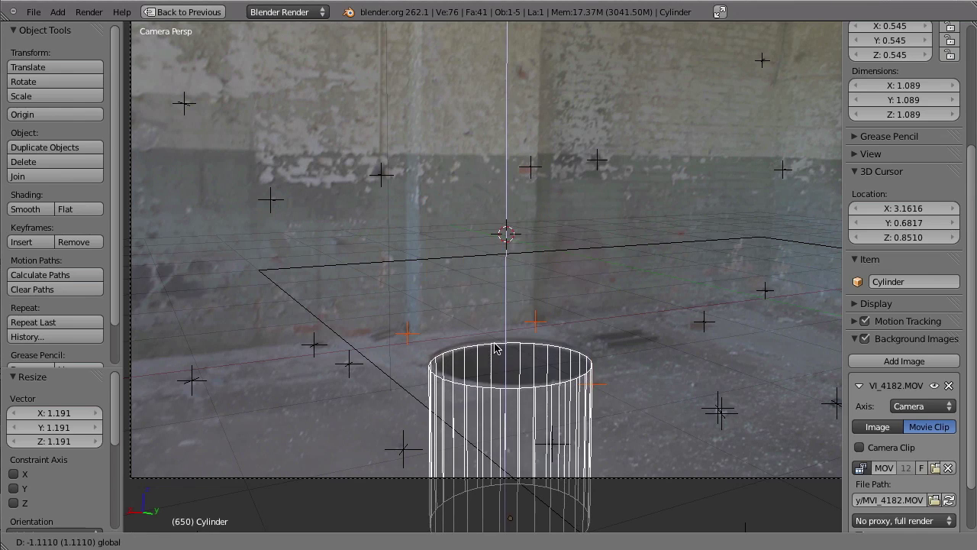
left_click(494, 348)
middle_click_drag(541, 351, 520, 299, "shift")
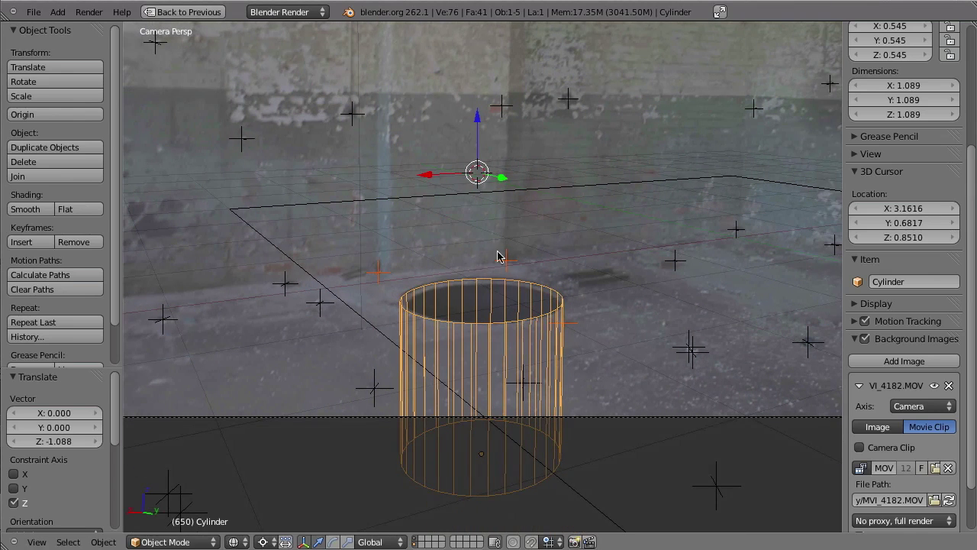
Play back the shot to check the cylinder's fit over the hole and delete its top cap face
key("alt+a")
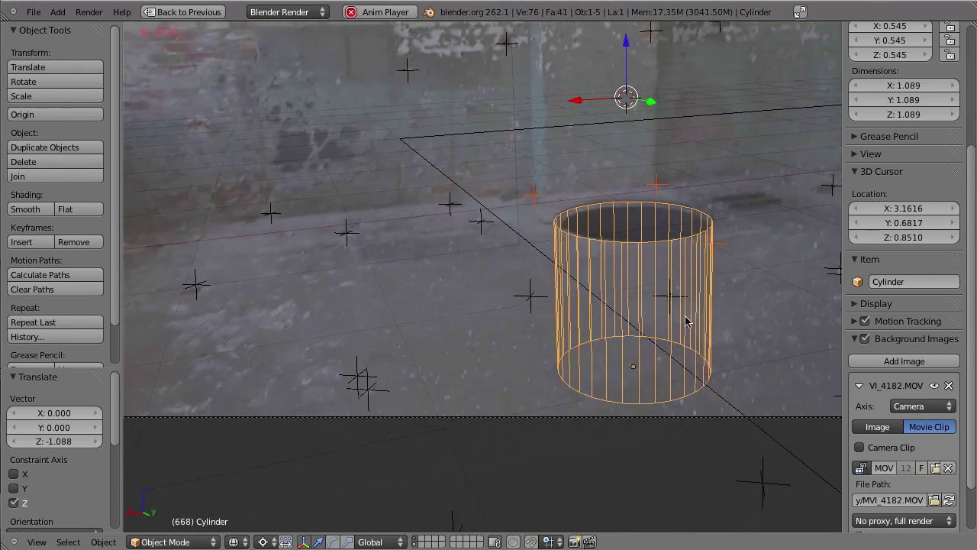
key("Escape")
key("Tab")
right_click(487, 305)
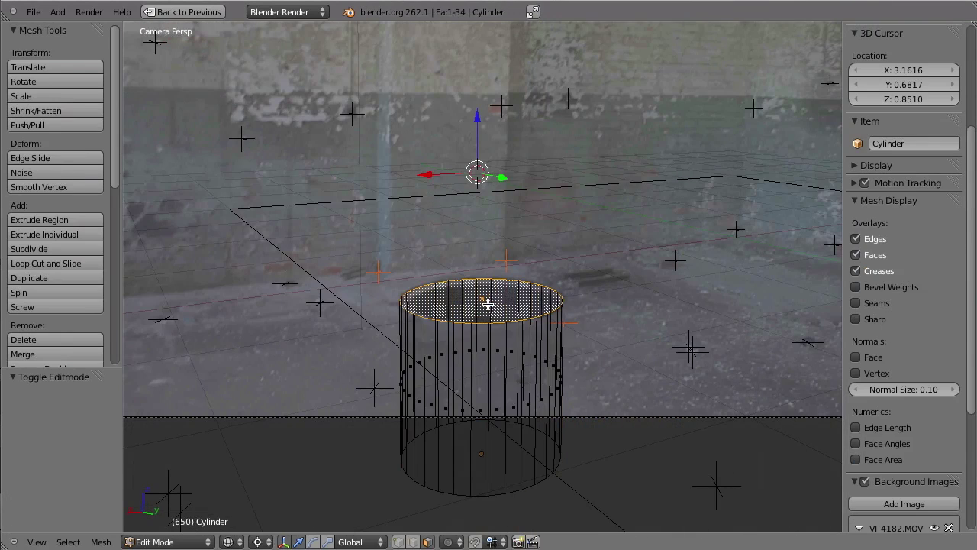
key("x")
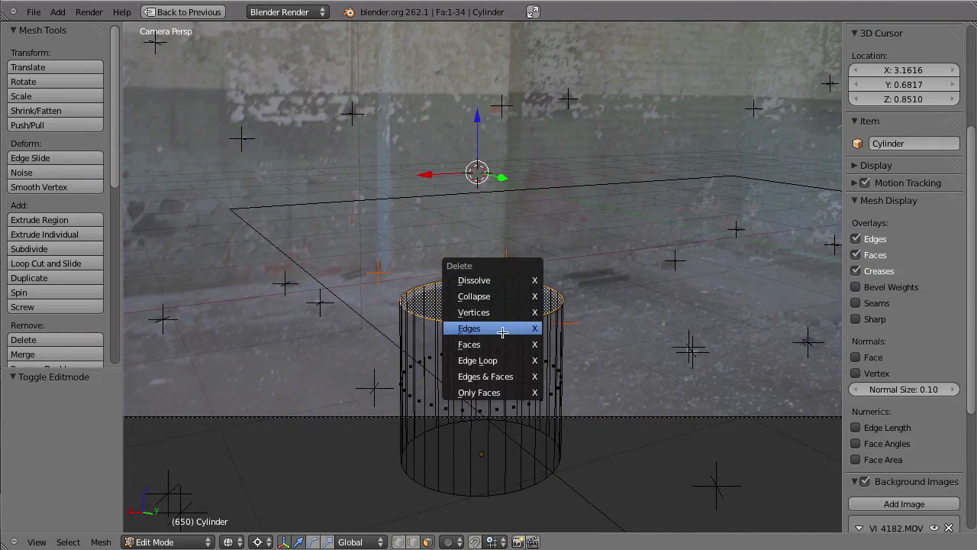
left_click(519, 290)
key("Tab")
key("Tab")
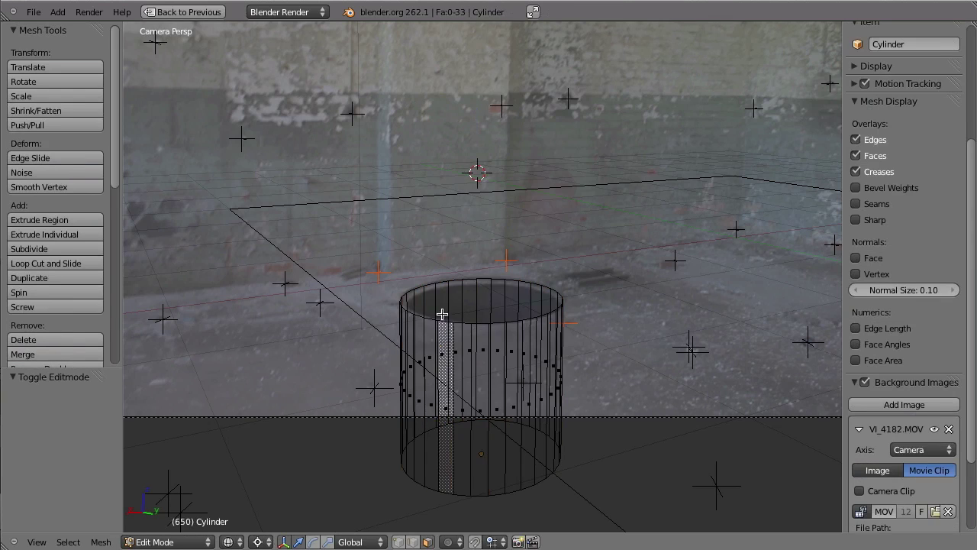
Snap the 3D cursor to the cylinder mesh's centre and add a monkey mesh there, scaled to about 0.373
key("a")
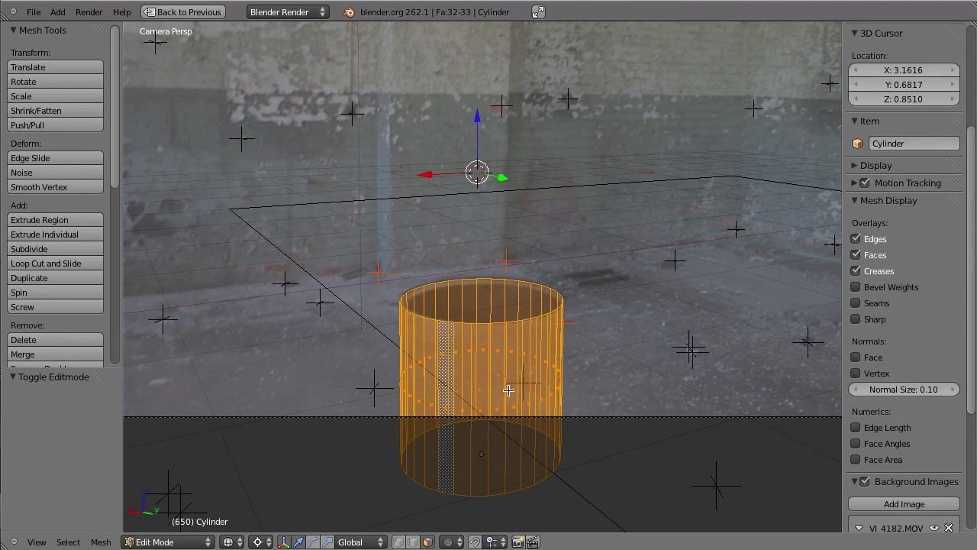
key("shift+s")
left_click(538, 372)
key("Tab")
key("shift+a")
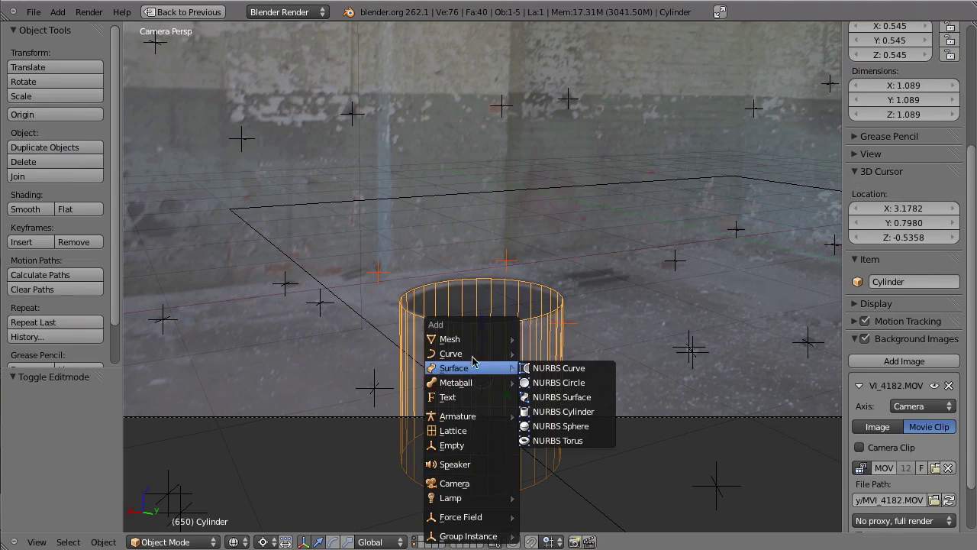
mouse_move(485, 339)
left_click(567, 459)
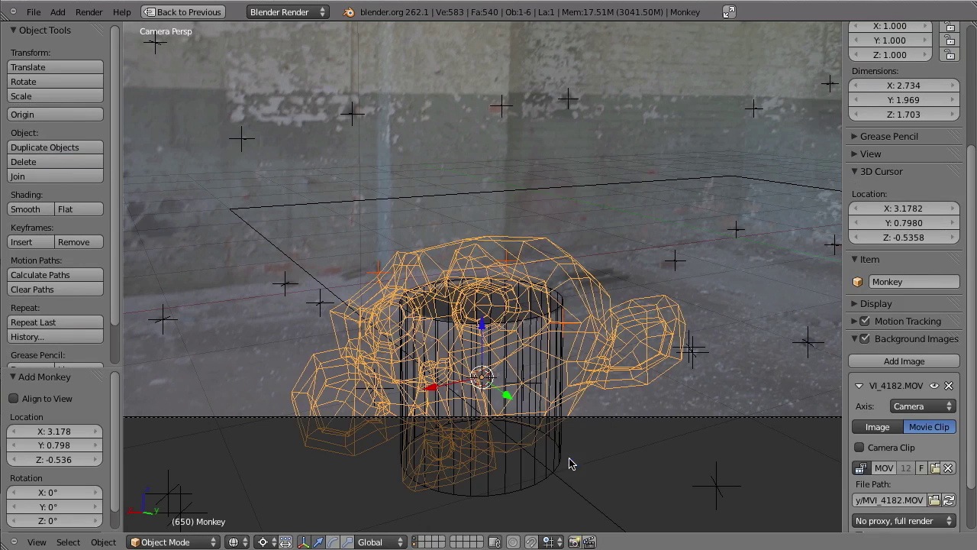
key("s")
left_click(525, 430)
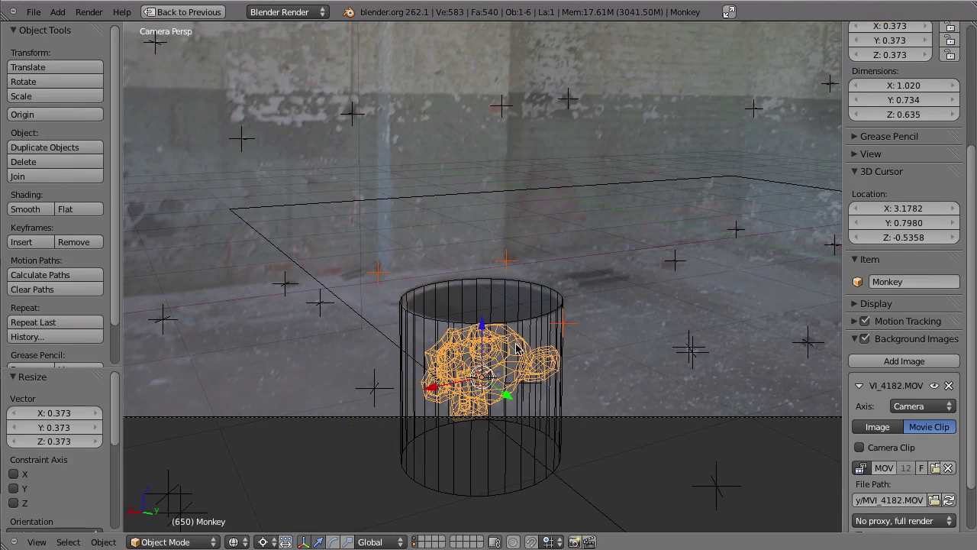
Rotate the monkey freely inside the cylinder until its face turns toward the camera, and scale it by about 0.9
key("r")
key("r")
left_click(561, 375)
key("r")
key("r")
key("r")
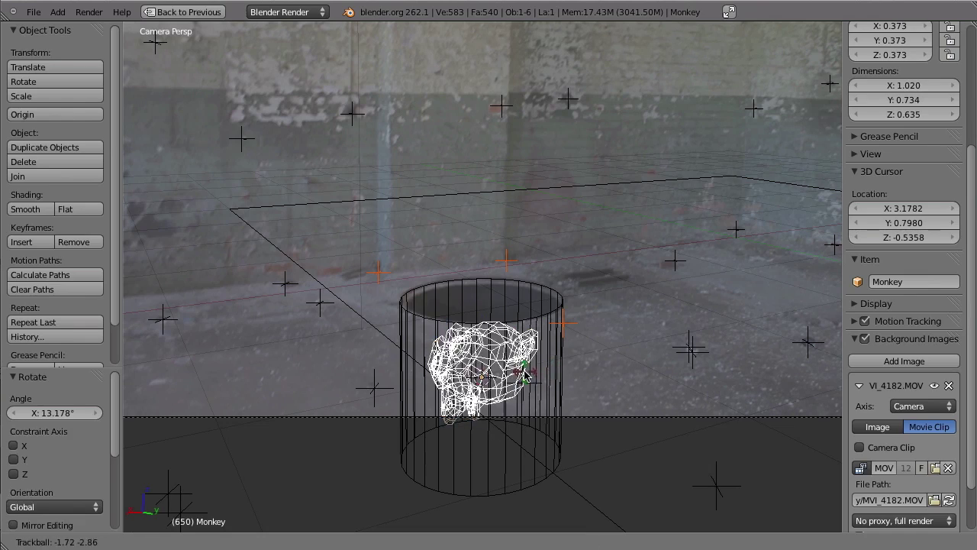
left_click(579, 362)
key("r")
left_click(479, 347)
key("r")
key("r")
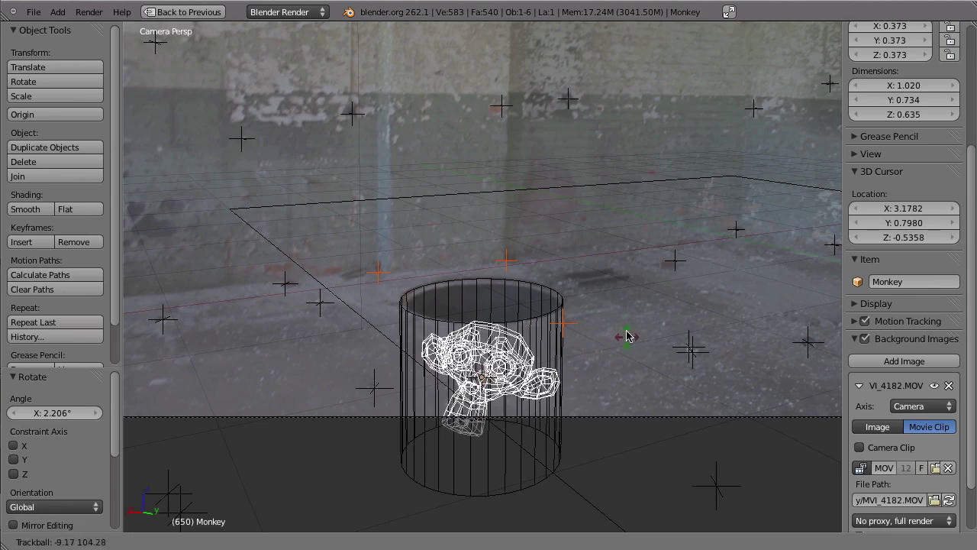
left_click(626, 331)
key("s")
left_click(523, 423)
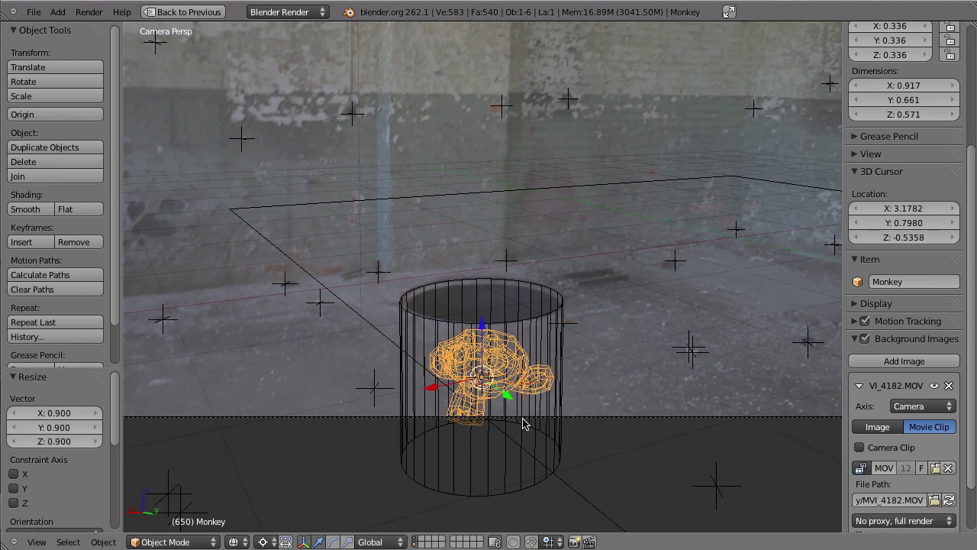
Advance to frame 674 and insert a LocRot keyframe for the monkey inside the cylinder
key("Right")
key("Right")
key("Right")
key("Right")
key("Right")
key("Right")
key("Right")
key("Right")
key("Right")
key("Right")
key("Right")
key("Right")
key("Right")
key("Right")
key("Right")
key("Right")
key("Right")
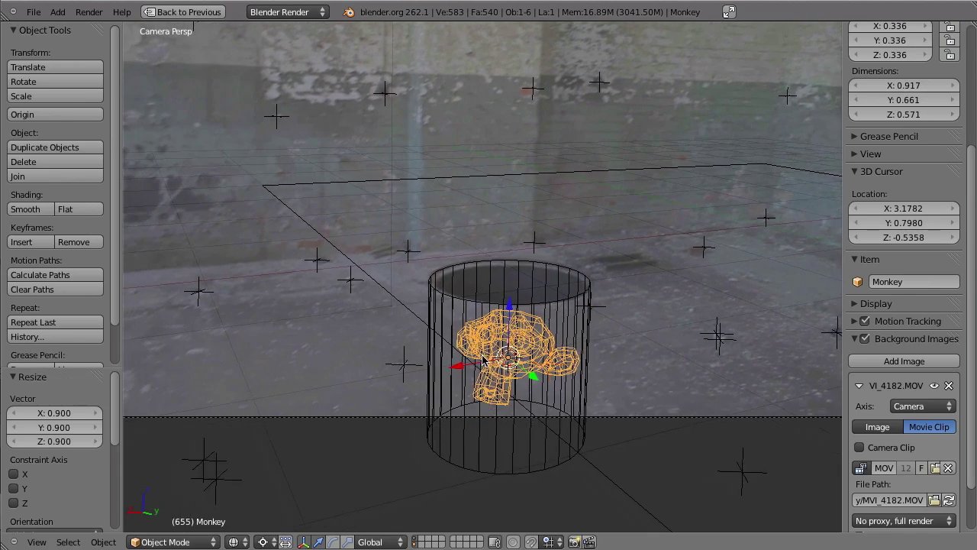
key("alt+a")
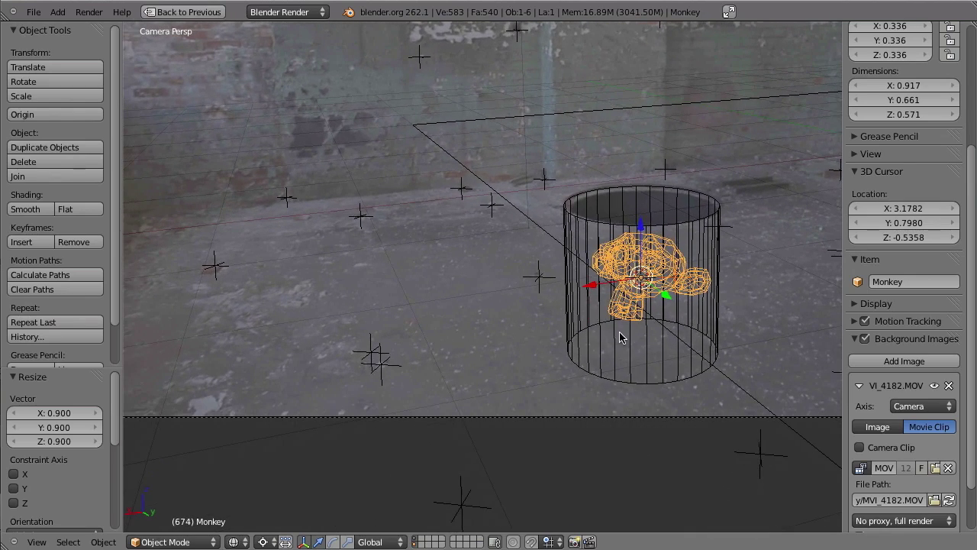
key("i")
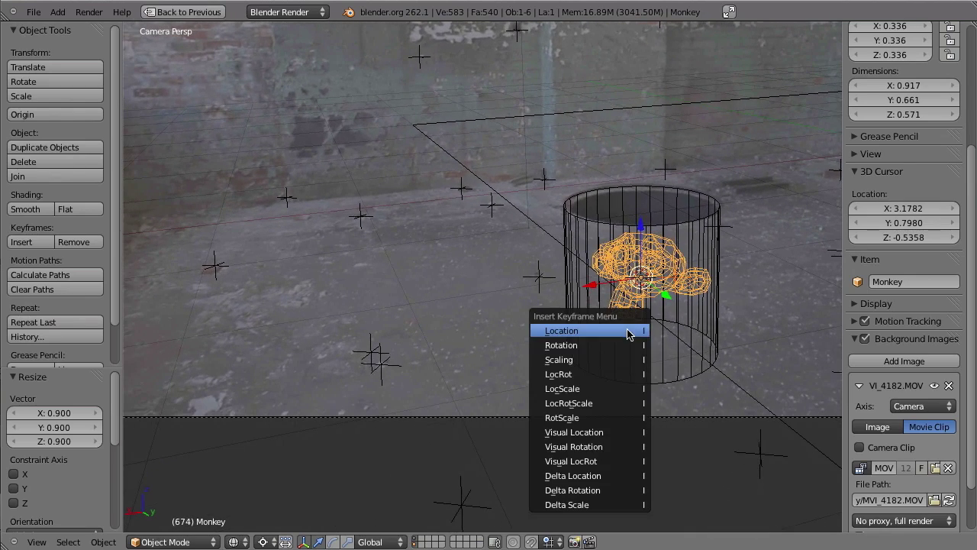
left_click(558, 374)
At frame 754, raise the monkey about 1.053 along Z above the cylinder, rotate it and insert a keyframe
middle_click_drag(559, 379, 436, 389, "shift")
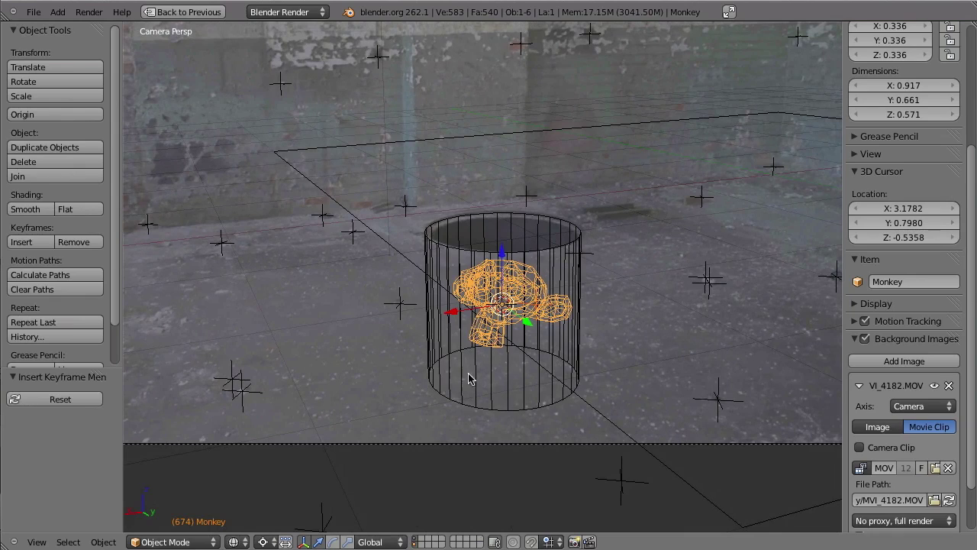
key("alt+a")
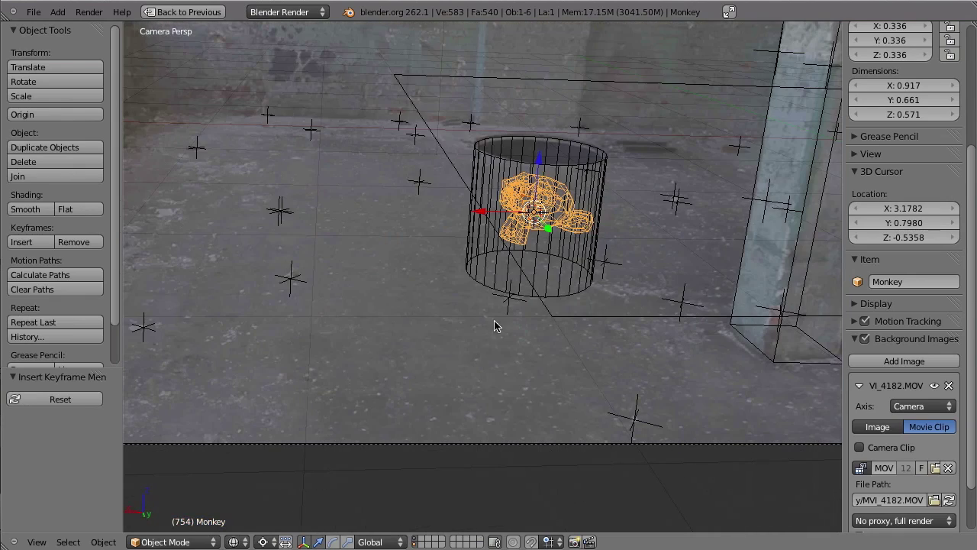
key("g")
left_click(480, 249)
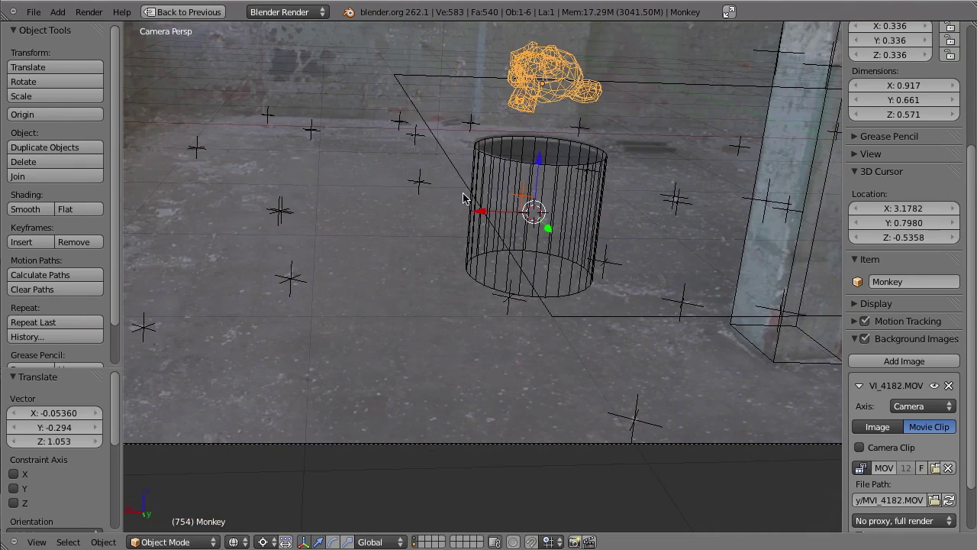
key("r")
key("r")
left_click(545, 205)
key("o")
left_click(542, 210)
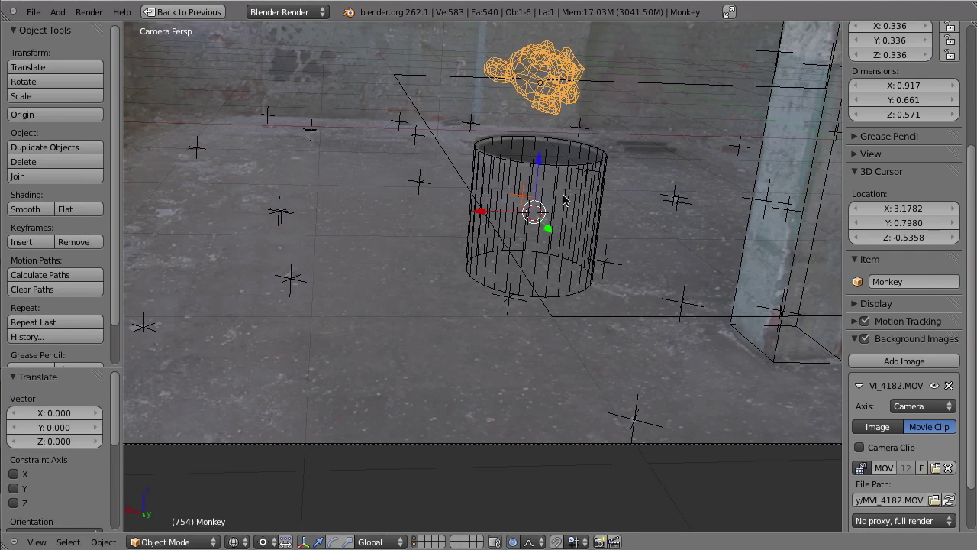
key("i")
left_click(571, 162)
Move further along the timeline, shift the monkey from above the cylinder toward the pillar and keyframe it
key("Up")
key("Up")
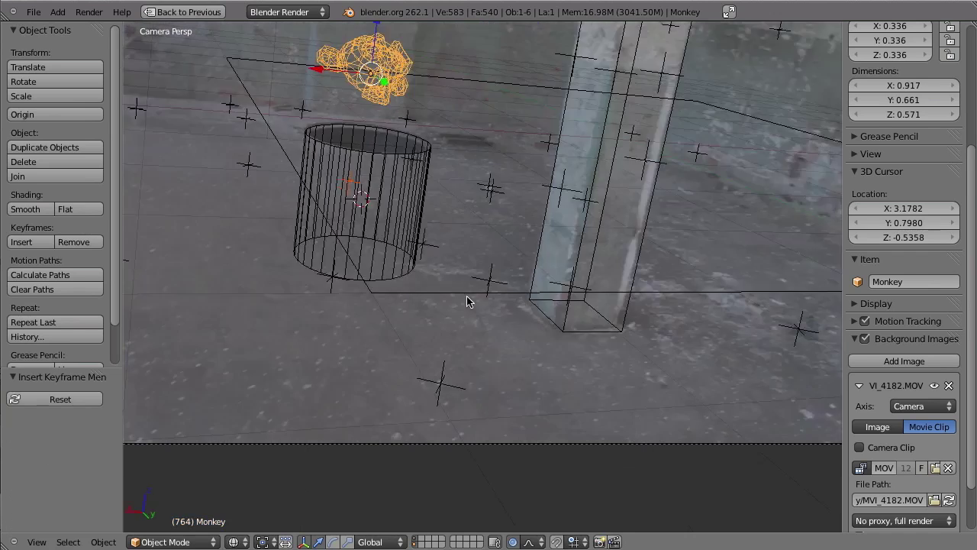
key("g")
left_click(395, 195)
left_click_drag(382, 133, 379, 12)
middle_click_drag(385, 68, 538, 145)
left_click_drag(537, 165, 615, 182)
middle_click_drag(615, 183, 555, 200)
left_click_drag(554, 197, 471, 229)
middle_click_drag(471, 229, 524, 232)
key("KP_0")
key("i")
left_click(527, 211)
Advance several more frames, reposition the monkey beside the pillar from an orbited view and insert another keyframe
key("Up")
key("Right")
key("Right")
key("Right")
middle_click_drag(318, 231, 382, 305)
left_click_drag(366, 317, 473, 329)
middle_click_drag(538, 333, 443, 347)
left_click_drag(438, 350, 529, 288)
key("i")
left_click(530, 288)
At frame 800, slide the monkey along its X and Y axes clear of the pillar and insert a keyframe
key("Left")
key("Left")
key("Left")
key("Left")
key("Left")
key("Left")
key("Left")
middle_click_drag(531, 298, 447, 382)
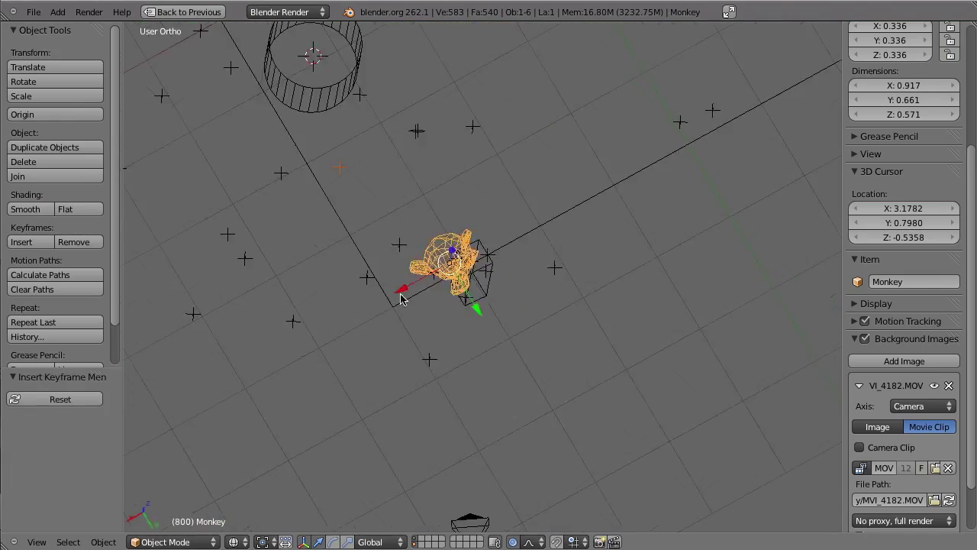
left_click_drag(401, 294, 352, 321)
left_click_drag(424, 334, 464, 403)
key("i")
left_click(397, 379)
Play back the monkey's flight path in the scene and through the tracked camera
middle_click_drag(397, 379, 388, 270)
key("alt+a")
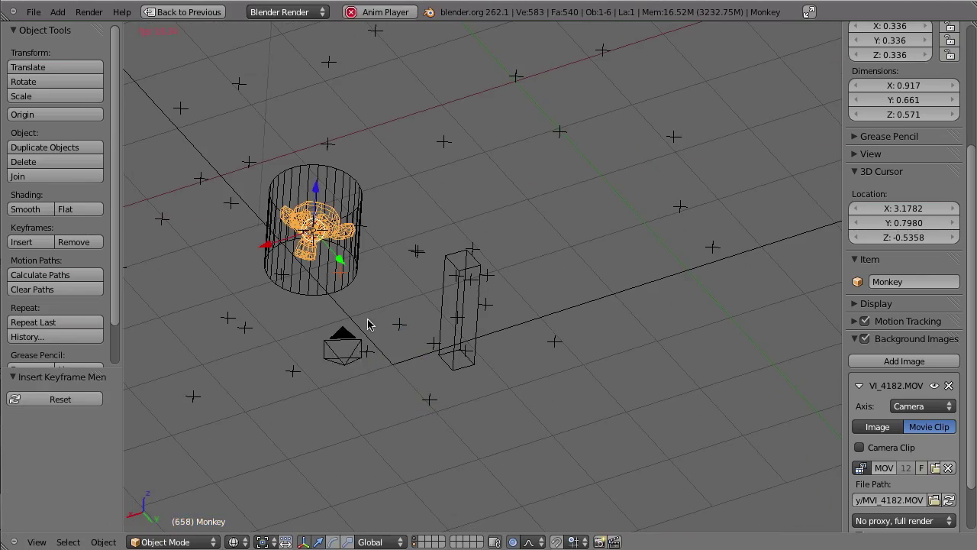
key("KP_0")
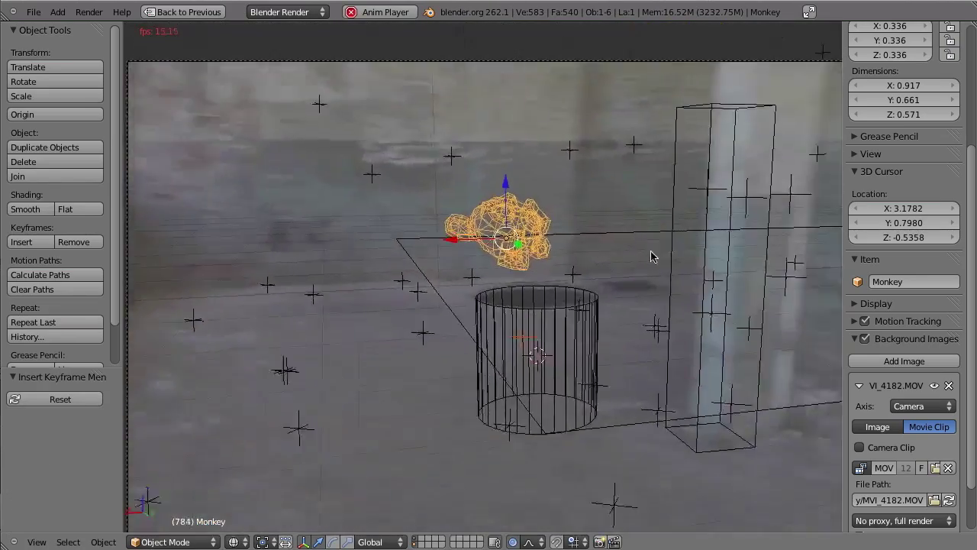
key("Escape")
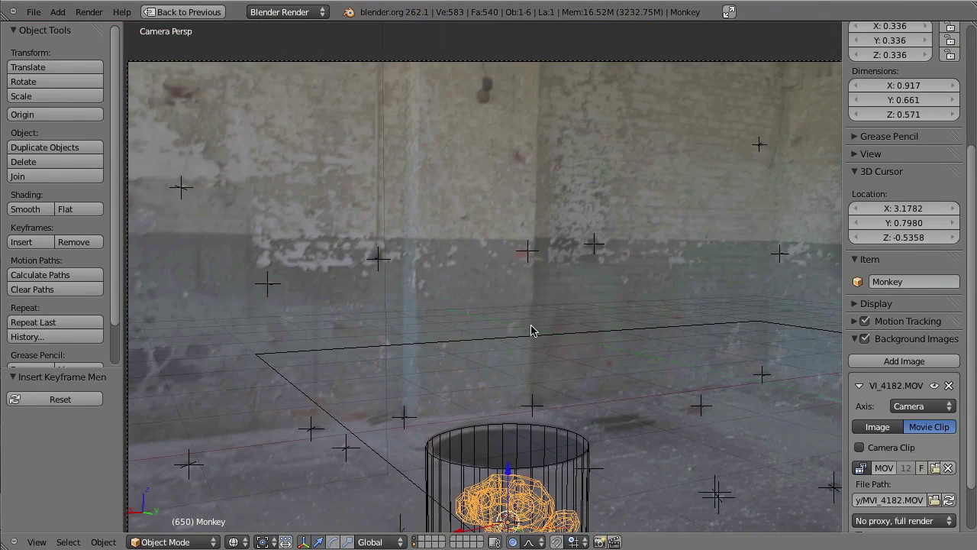
Move the monkey to a different scene layer and move the cylinder to layer 12
middle_click_drag(501, 319, 498, 266, "shift")
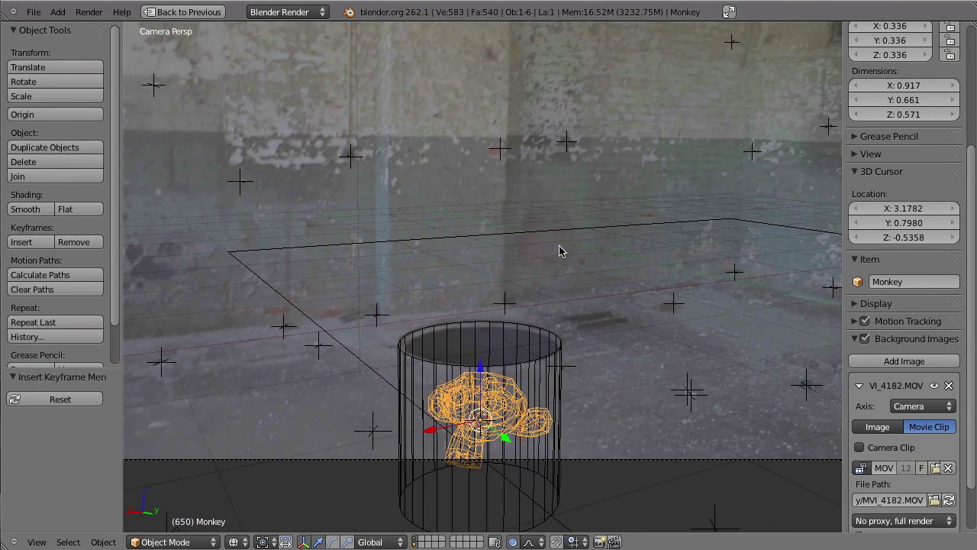
key("m")
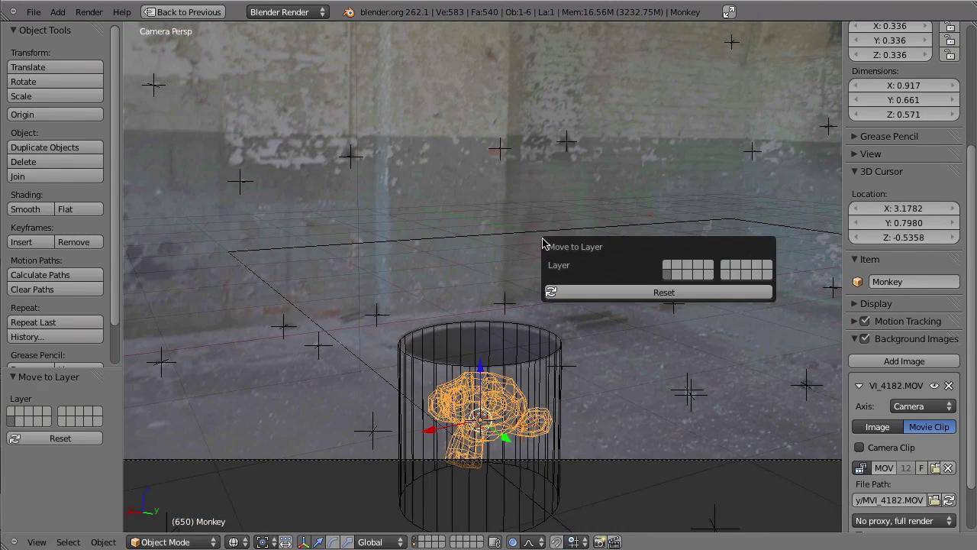
left_click(671, 261)
left_click(501, 373)
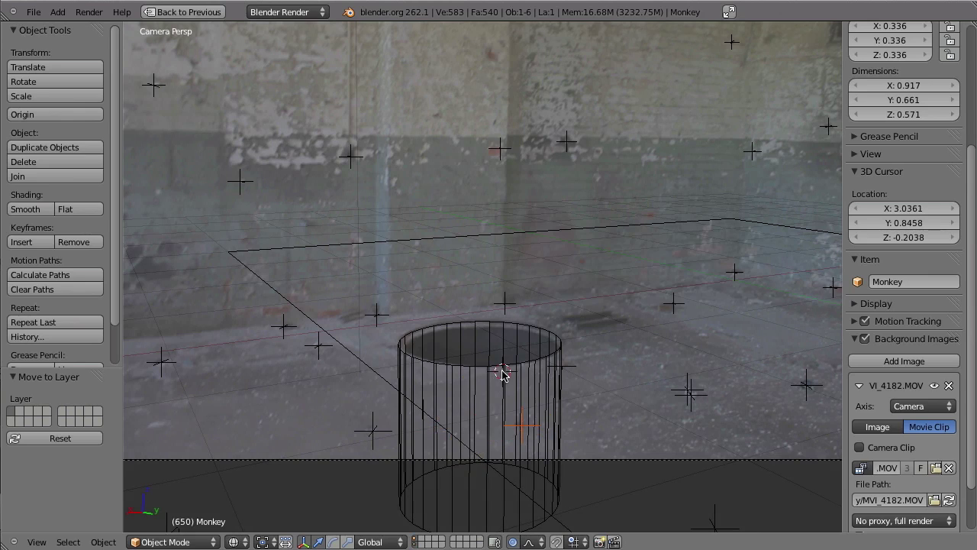
left_click(492, 368)
right_click(461, 378)
key("m")
left_click(611, 363)
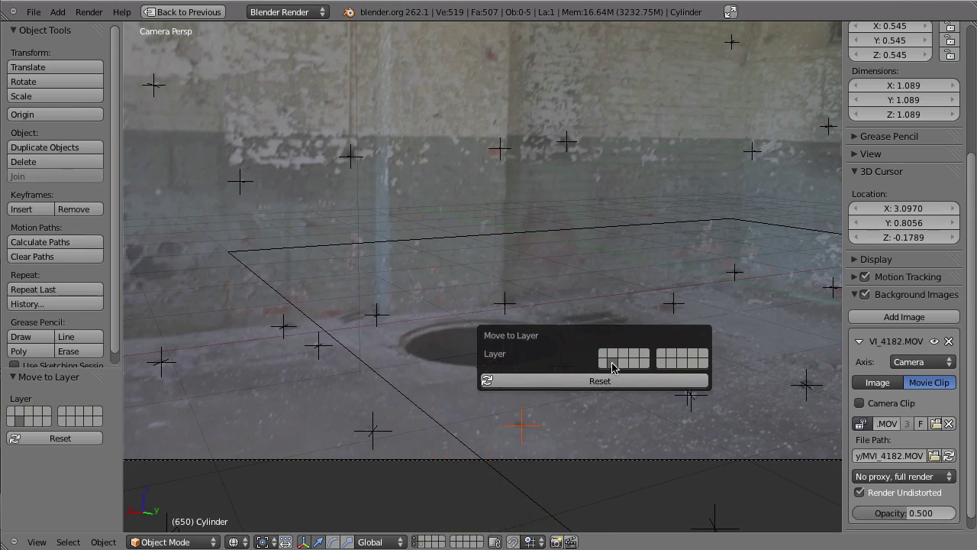
Delete the Ground plane and make the cylinder's layer visible again
right_click(439, 429)
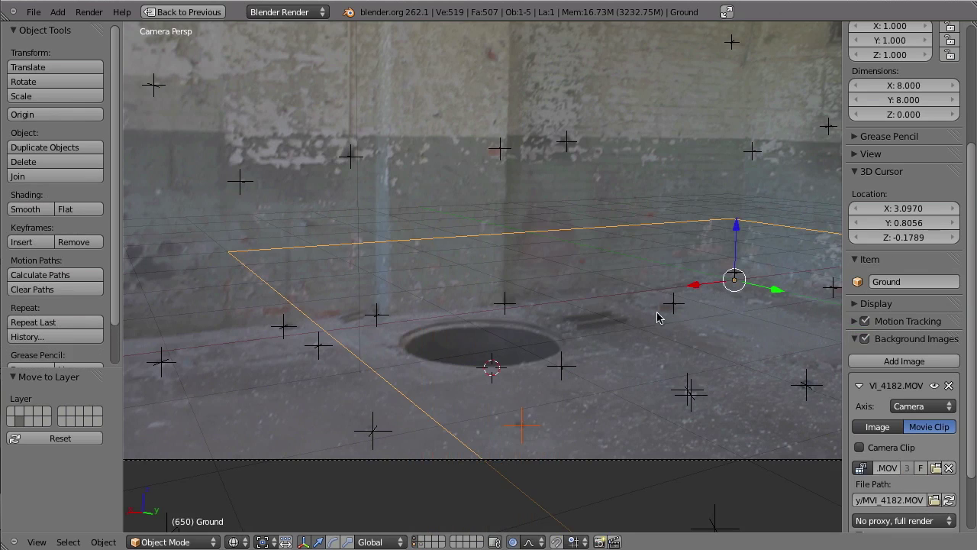
left_click_drag(777, 295, 801, 309)
right_click(802, 309)
key("x")
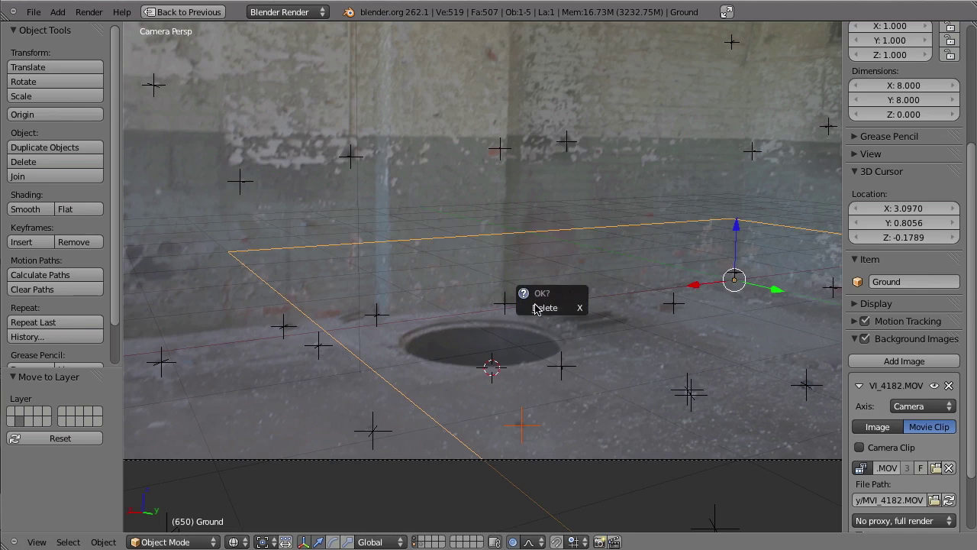
key("x")
left_click(481, 354)
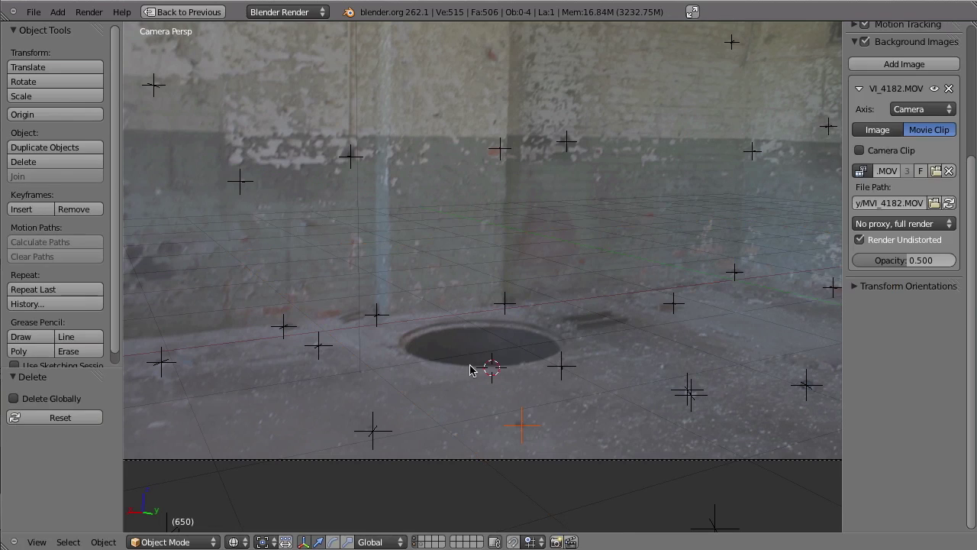
left_click(418, 545, "shift")
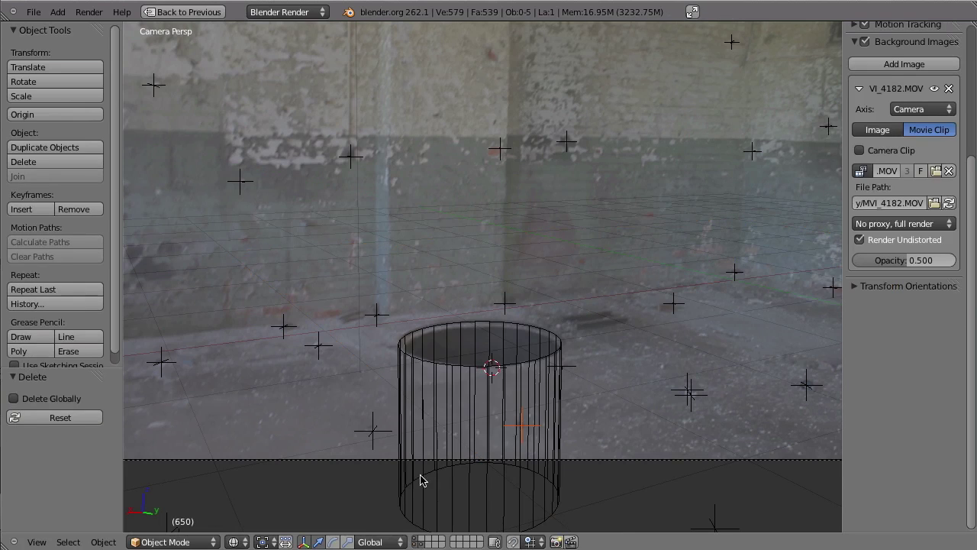
Restore the multi-editor layout, disable the Background render layer and set layer 12 as a mask layer for the Foreground render layer
key("ctrl+Up")
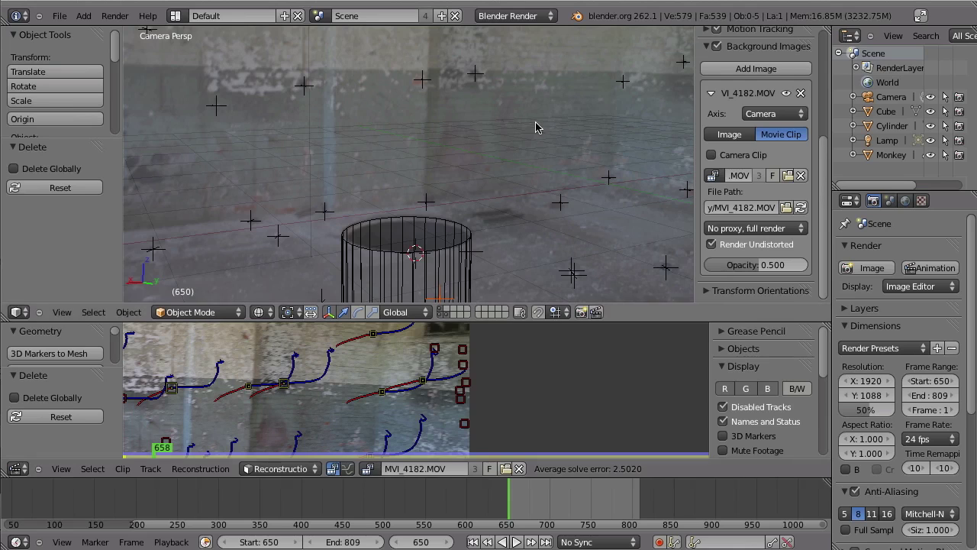
left_click(862, 308)
left_click_drag(831, 336, 739, 347)
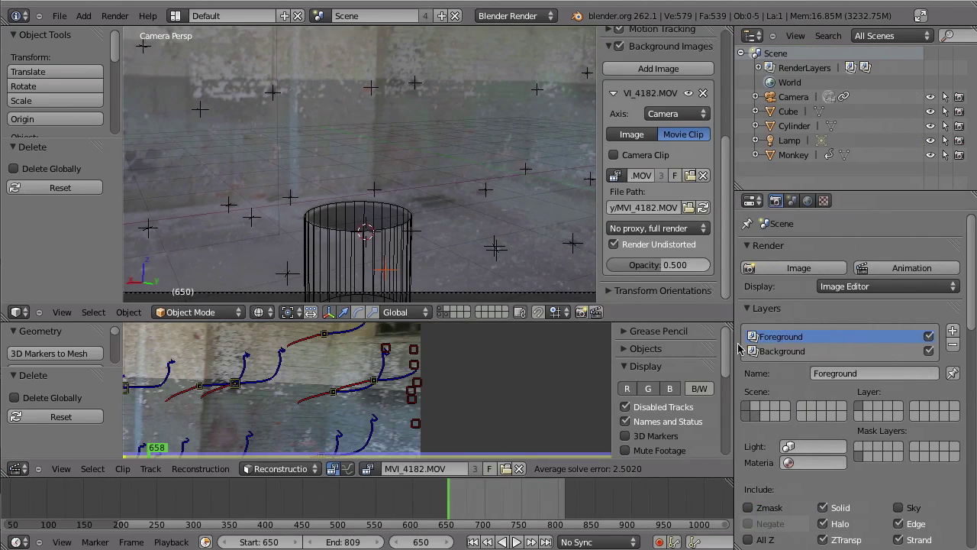
left_click(784, 352)
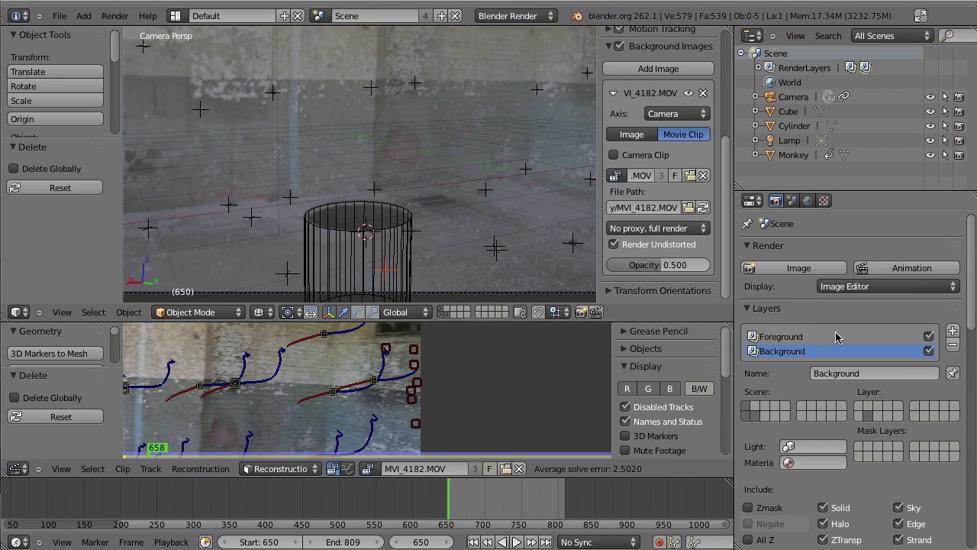
left_click(780, 337)
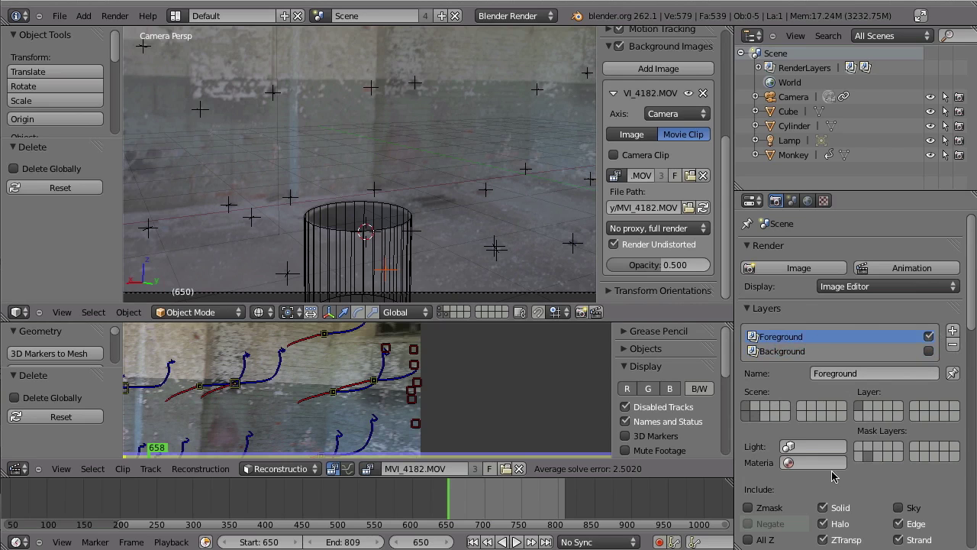
Render frame 713 and inspect the monkey composited in the floor hole, then close the render view
scroll(832, 475, "down", 6)
scroll(809, 299, "up", 4)
scroll(817, 390, "down", 4)
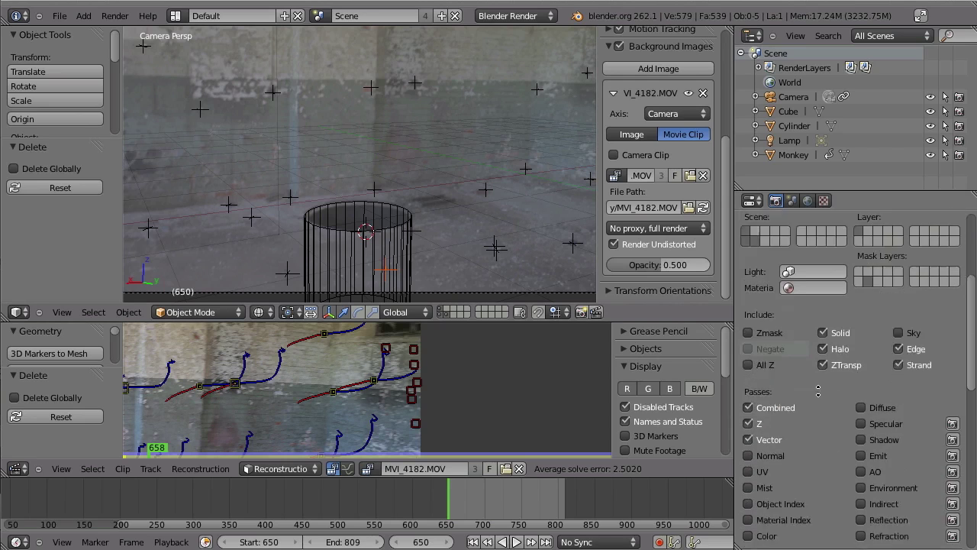
scroll(818, 391, "down", 1)
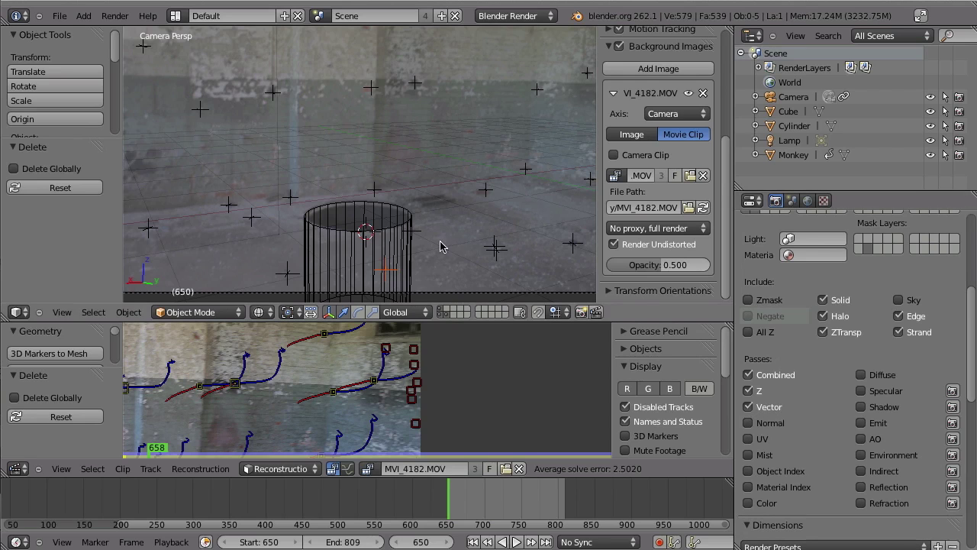
left_click_drag(463, 500, 494, 499)
key("F12")
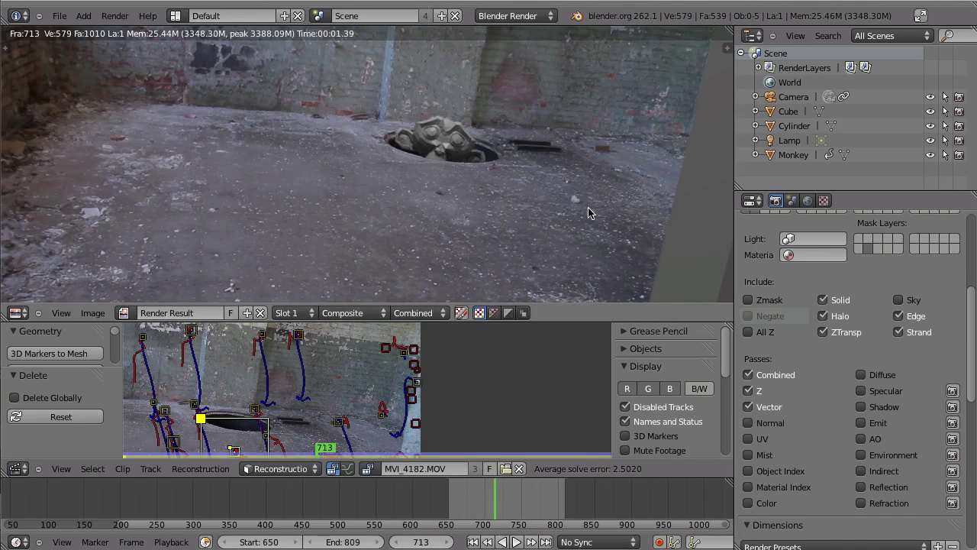
middle_click_drag(588, 213, 519, 253)
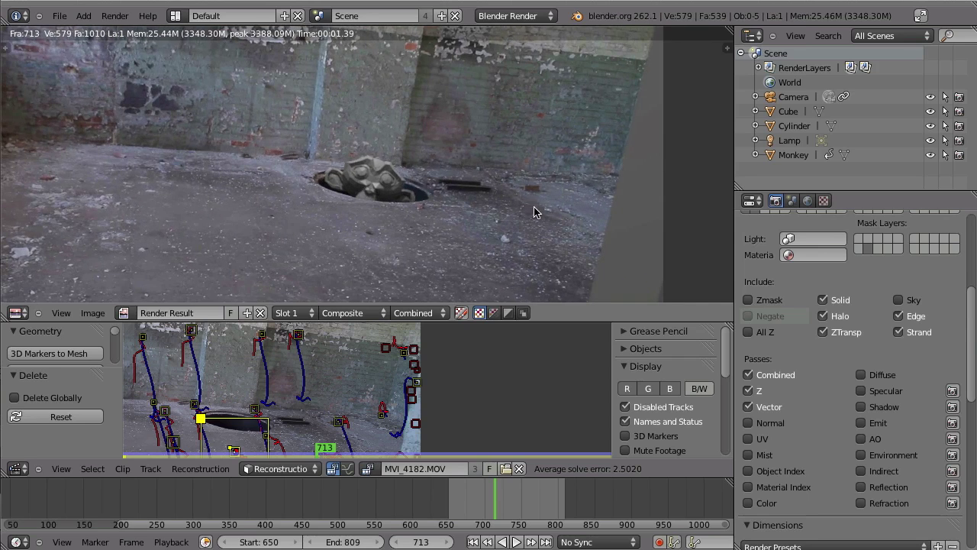
key("Escape")
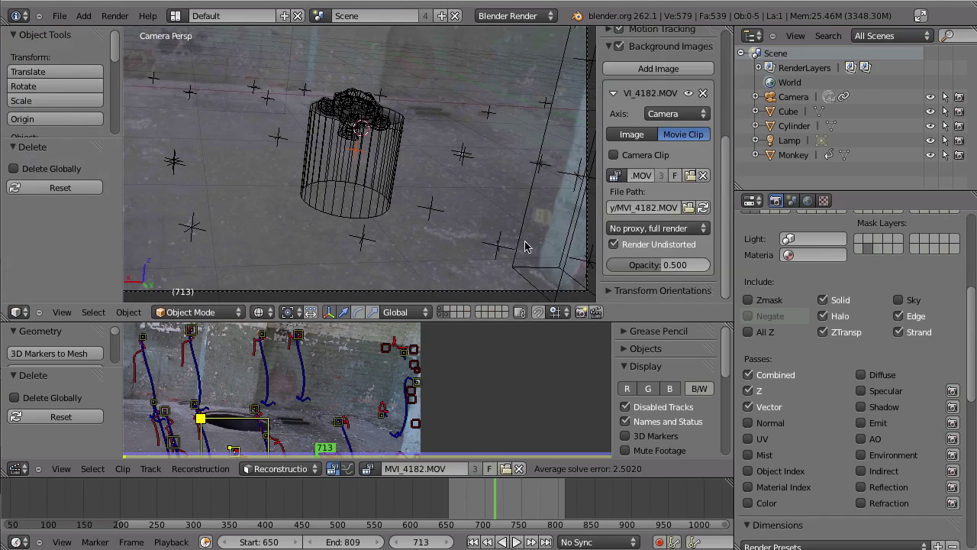
Move the cube at the edge of the camera view to scene layer 3
right_click(524, 246)
middle_click_drag(504, 205, 437, 197, "shift")
key("m")
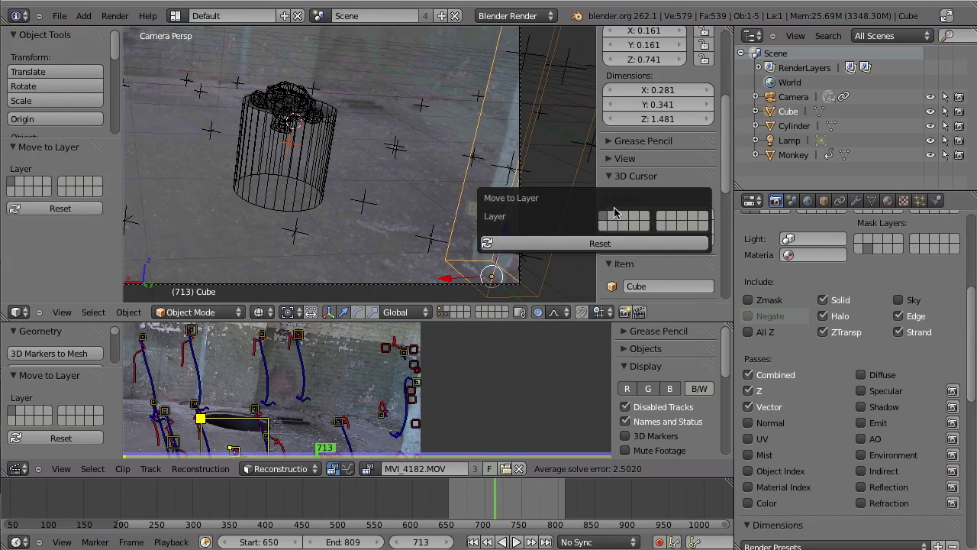
left_click(625, 219)
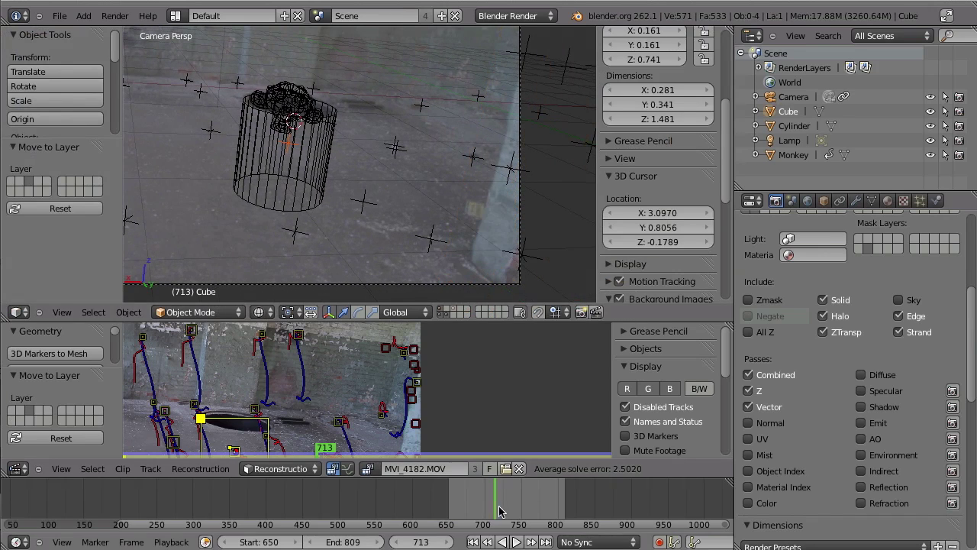
Scrub the timeline back to frame 656 to check the monkey and cylinder through the tracked camera
left_click(463, 517)
left_click_drag(464, 517, 451, 517)
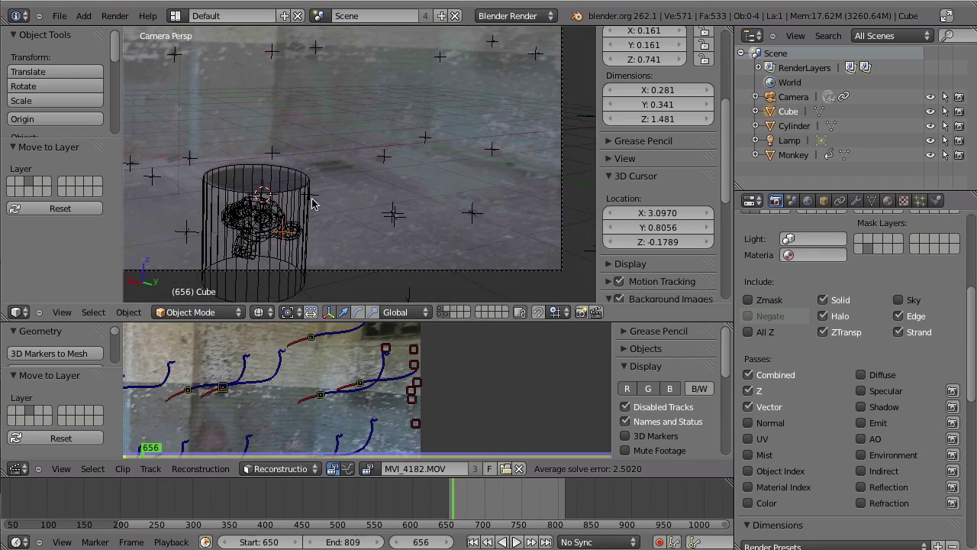
middle_click_drag(341, 201, 376, 187, "shift")
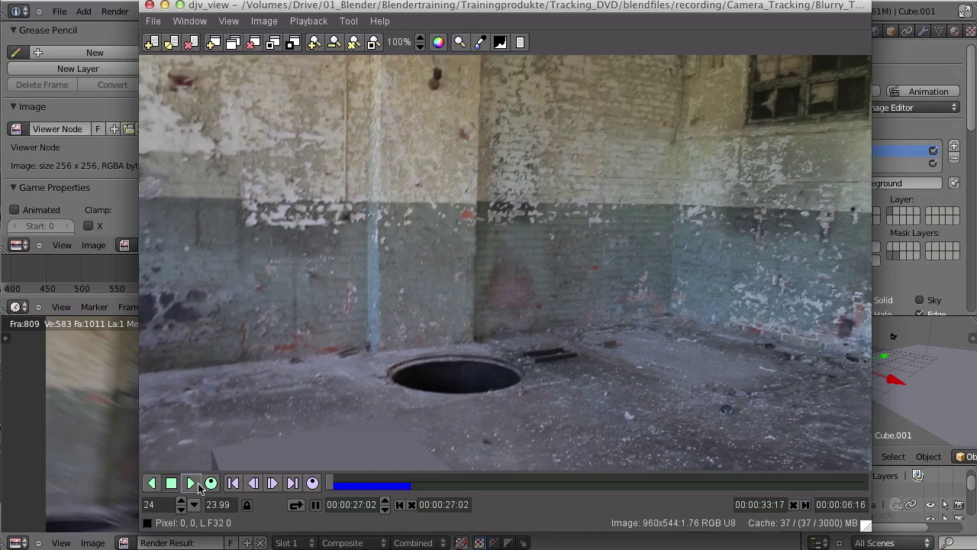
Switch to djv_view and play back the rendered warehouse sequence
left_click(190, 482)
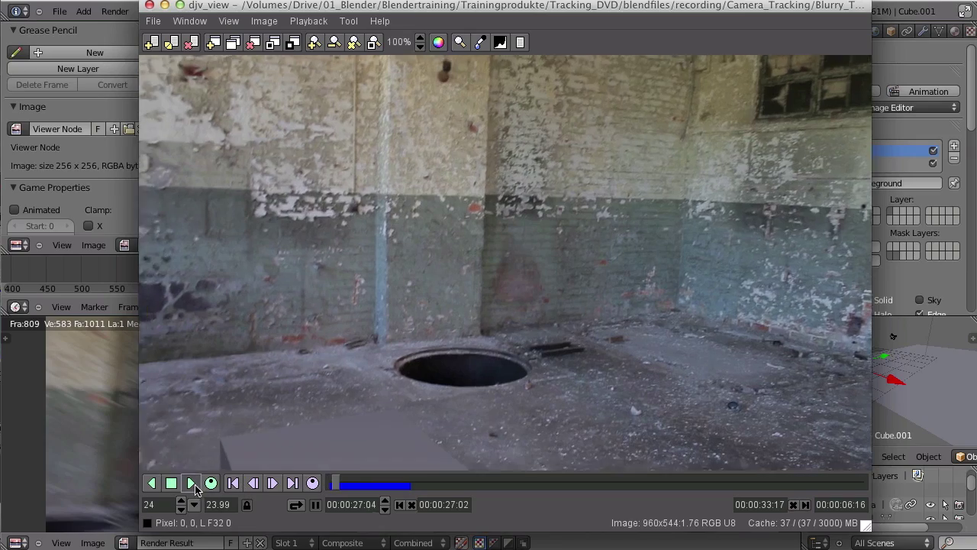